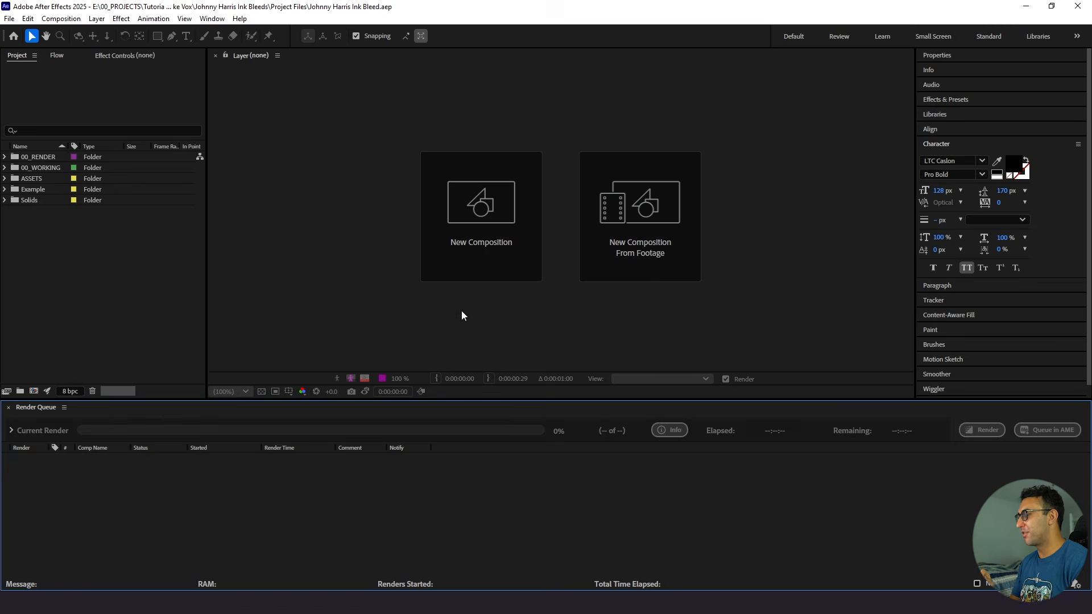
# - Create a 1920 x 1080 composition named WORKING 1 and file it in the 00_WORKING folder
pyautogui.click(458, 251)
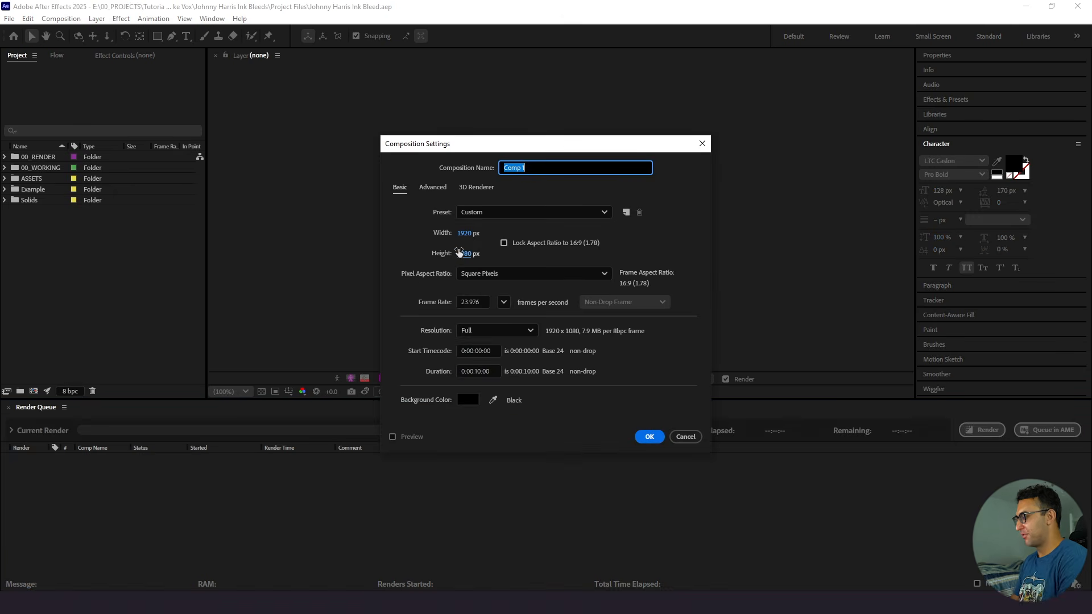
pyautogui.press('capslock')
pyautogui.write('WORK')
pyautogui.press('capslock')
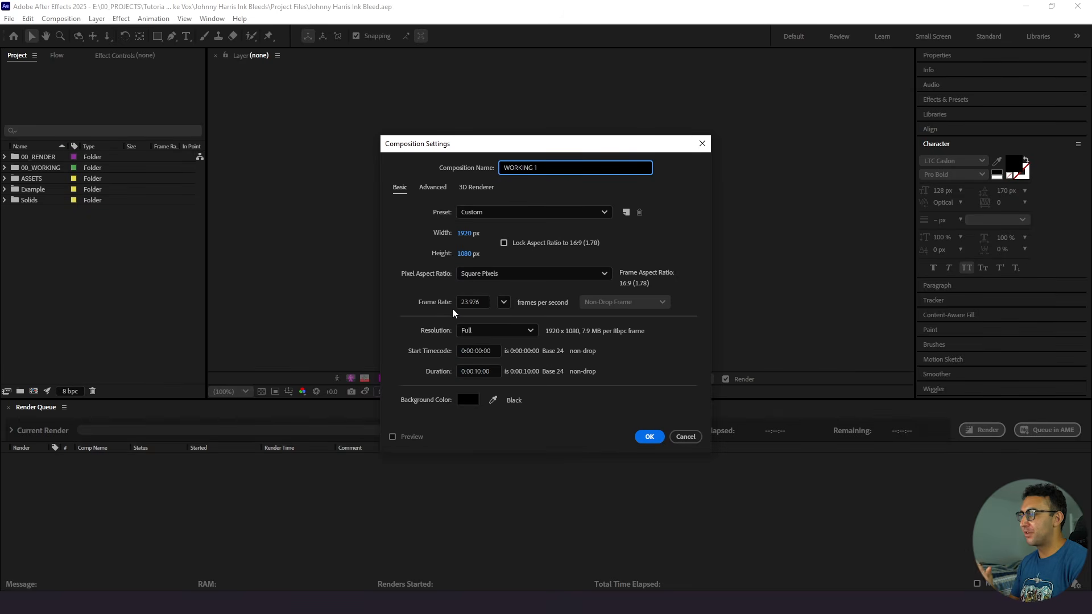
pyautogui.click(650, 438)
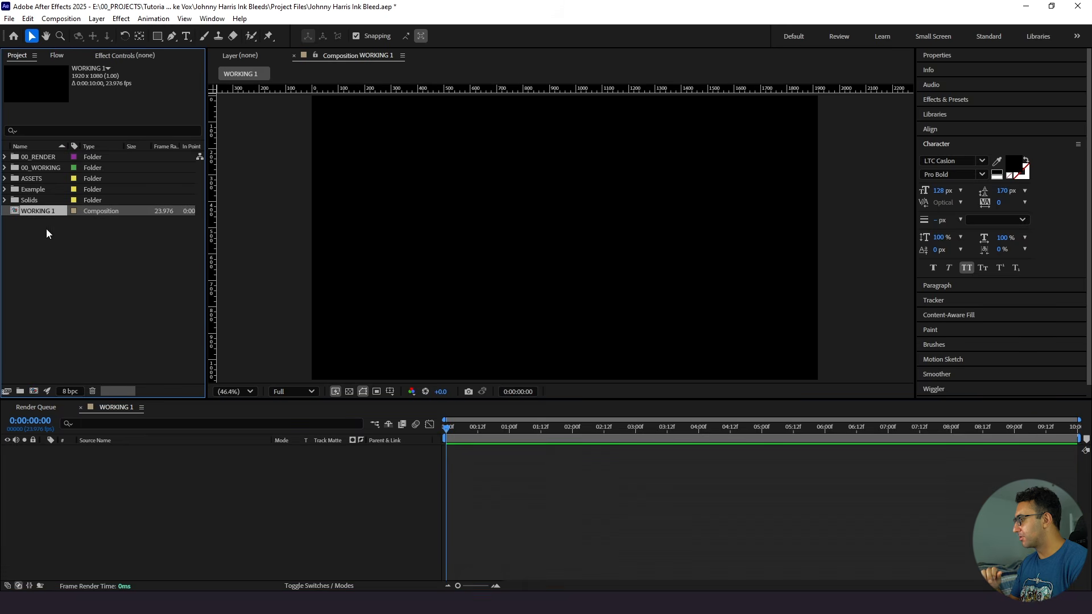
pyautogui.moveTo(41, 210); pyautogui.dragTo(47, 169)
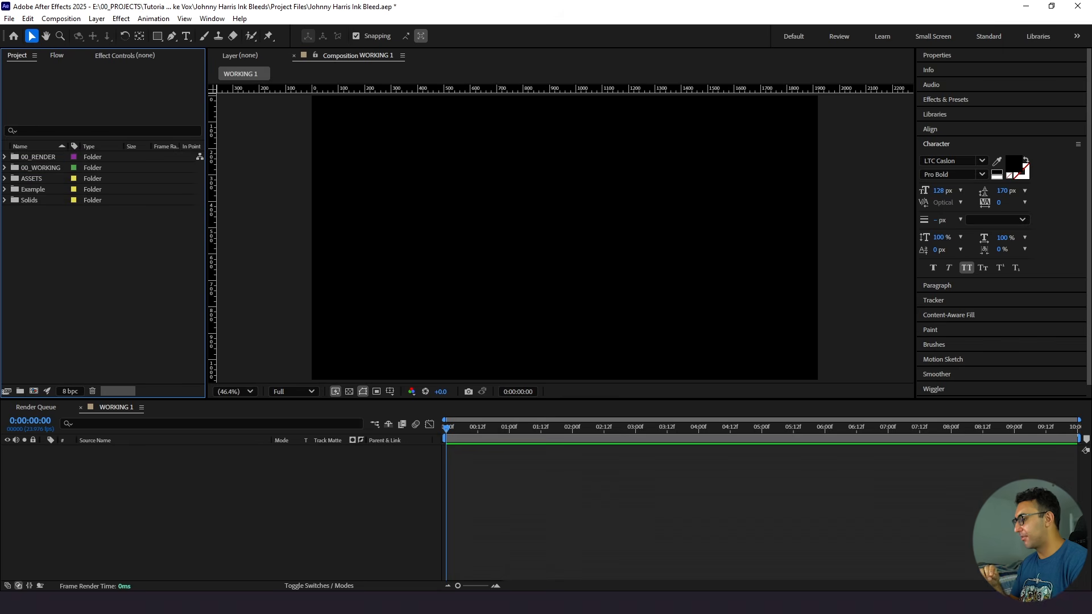
# - Preview the two blueprint-style drawings in the Assets folder on disk and import the mystical chemical lab PNG into the project
pyautogui.hotkey('alt', 'Tab')
pyautogui.moveTo(344, 117); pyautogui.dragTo(311, 145)
pyautogui.click(428, 240)
pyautogui.doubleClick(427, 241)
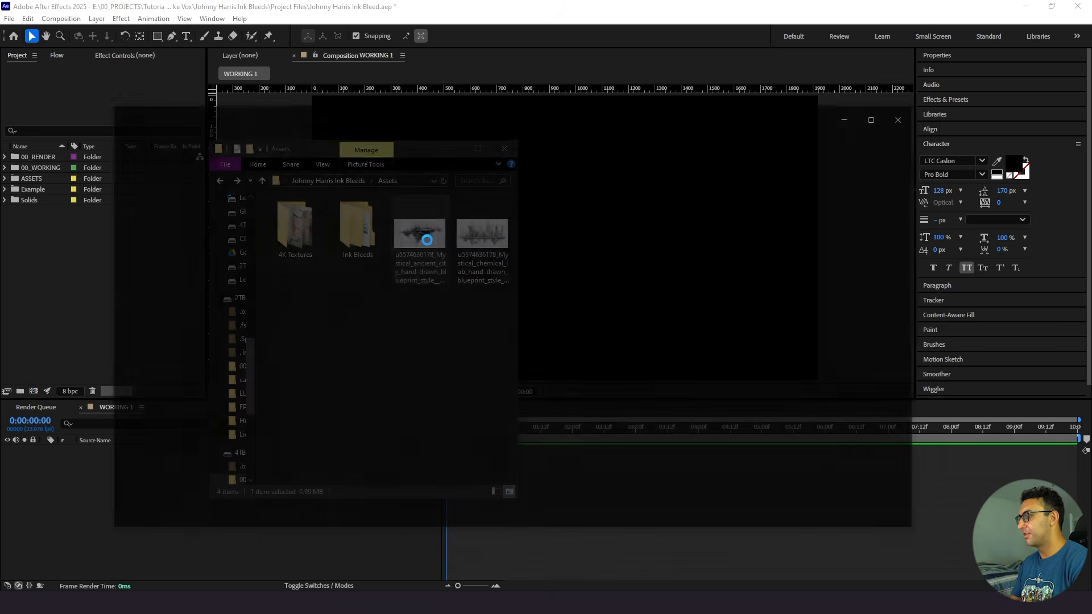
pyautogui.press('Right')
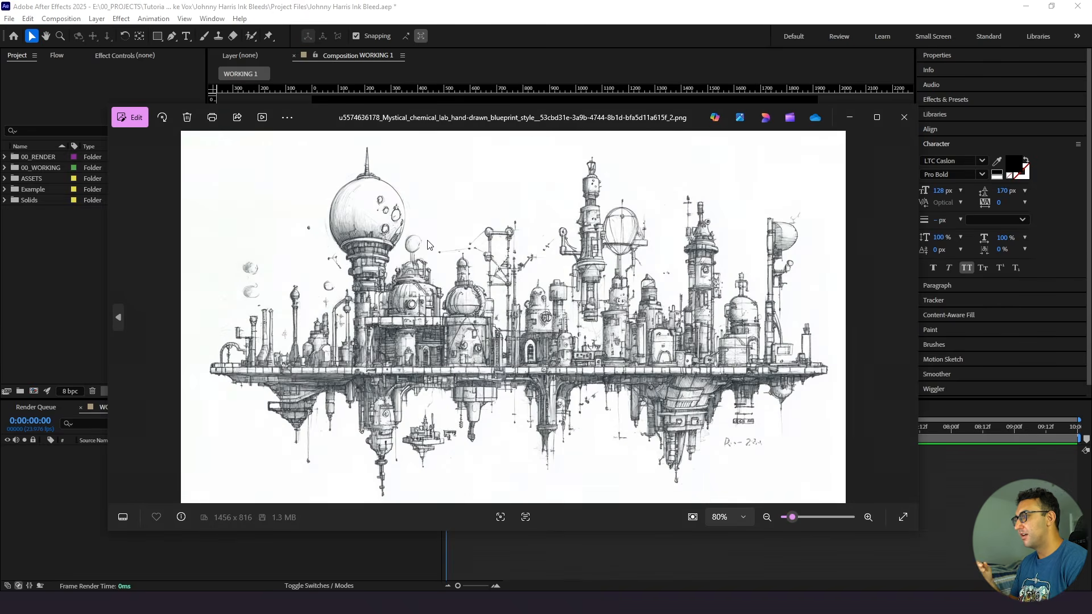
pyautogui.click(904, 117)
pyautogui.click(486, 251)
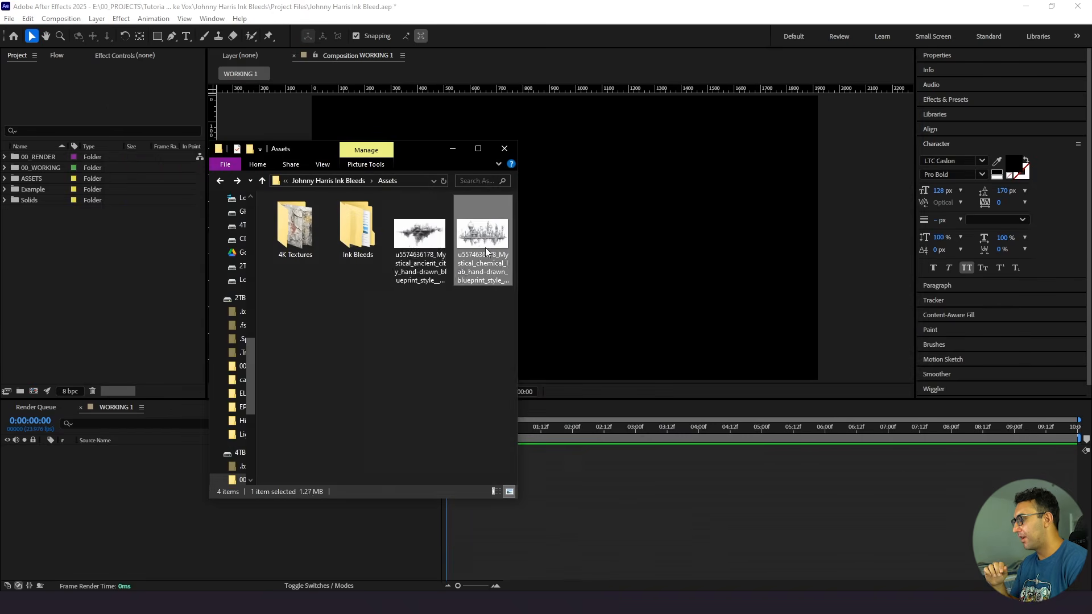
pyautogui.moveTo(481, 243); pyautogui.dragTo(57, 227)
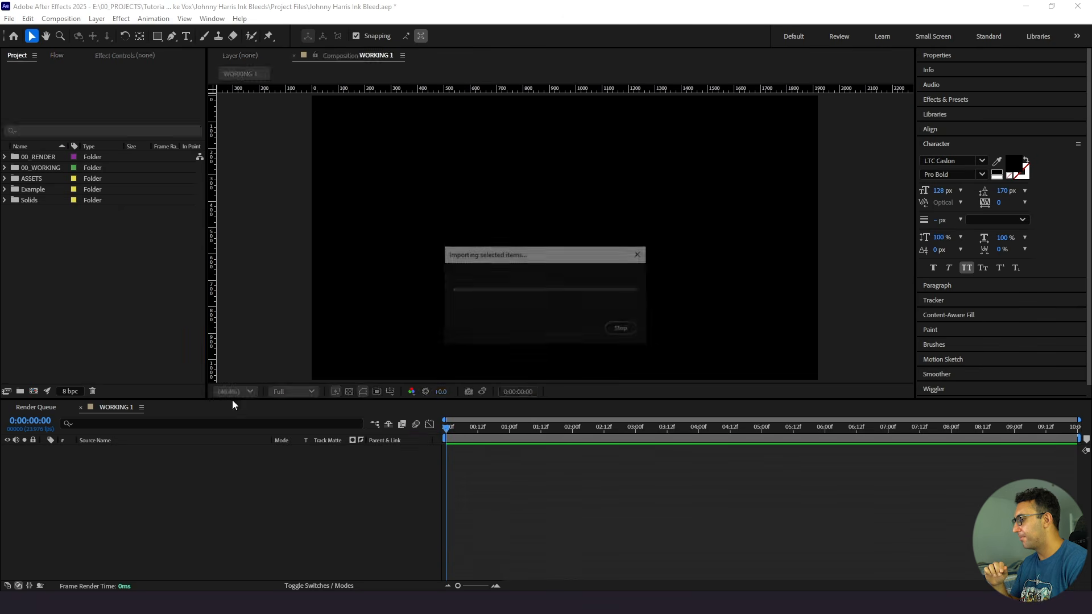
# - Preview the images in the 4K Textures folder and import Dark_Brown_Paper_4K.png into the project
pyautogui.hotkey('alt', 'Tab')
pyautogui.doubleClick(273, 247)
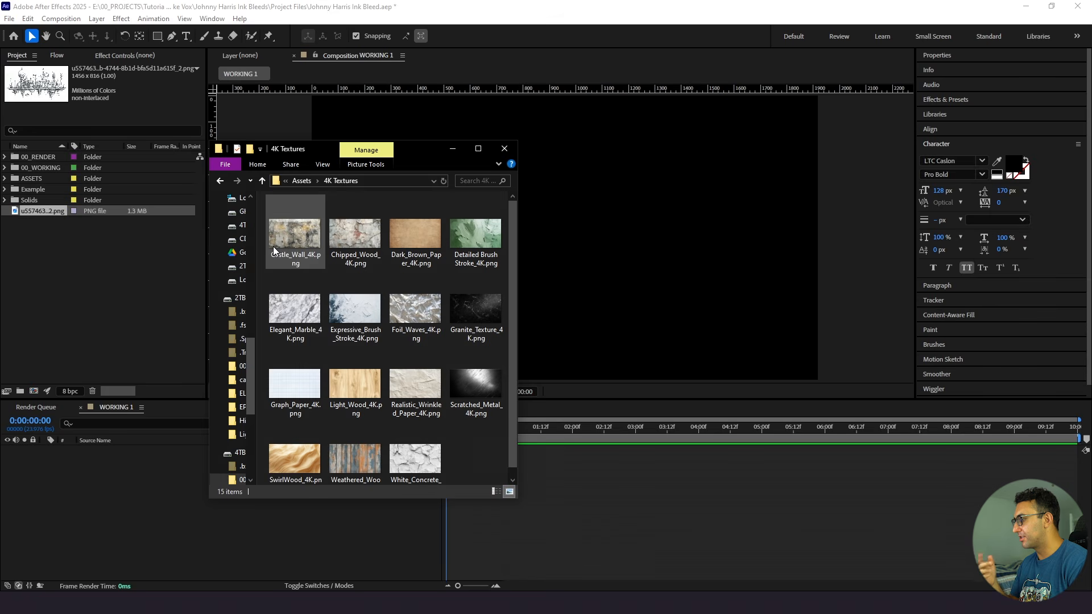
pyautogui.doubleClick(310, 237)
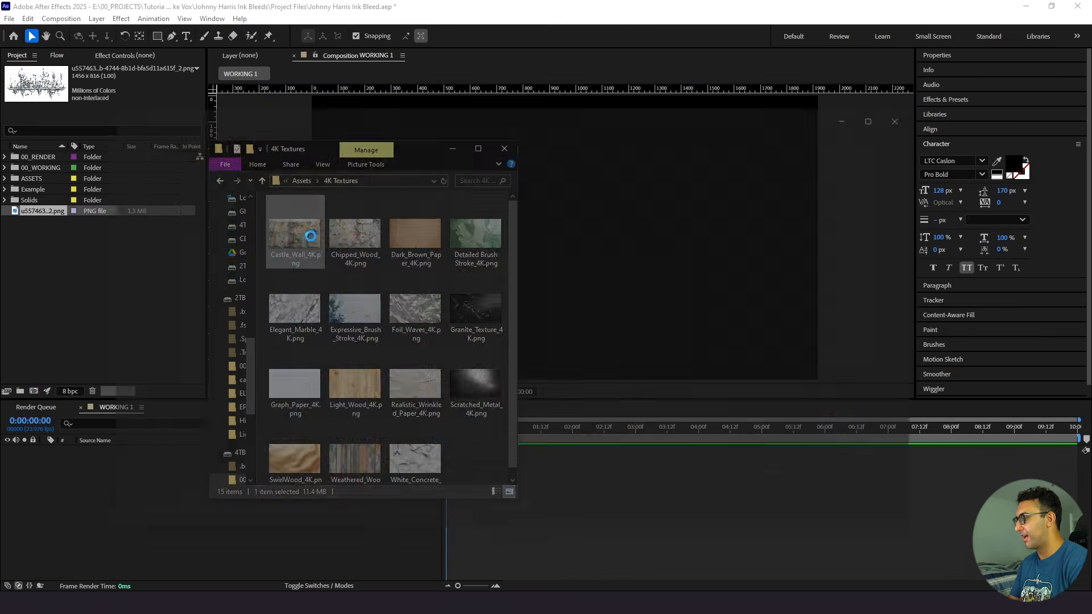
pyautogui.press('Right')
pyautogui.press('Right')
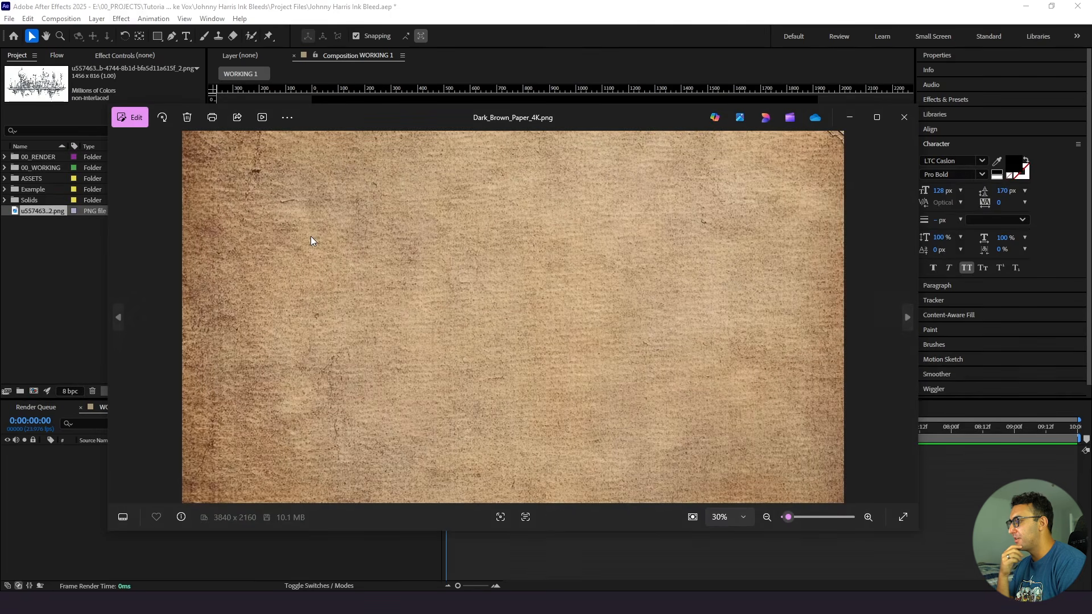
pyautogui.press('Right')
pyautogui.press('Right')
pyautogui.press('Right')
pyautogui.press('Right')
pyautogui.press('Right')
pyautogui.press('Right')
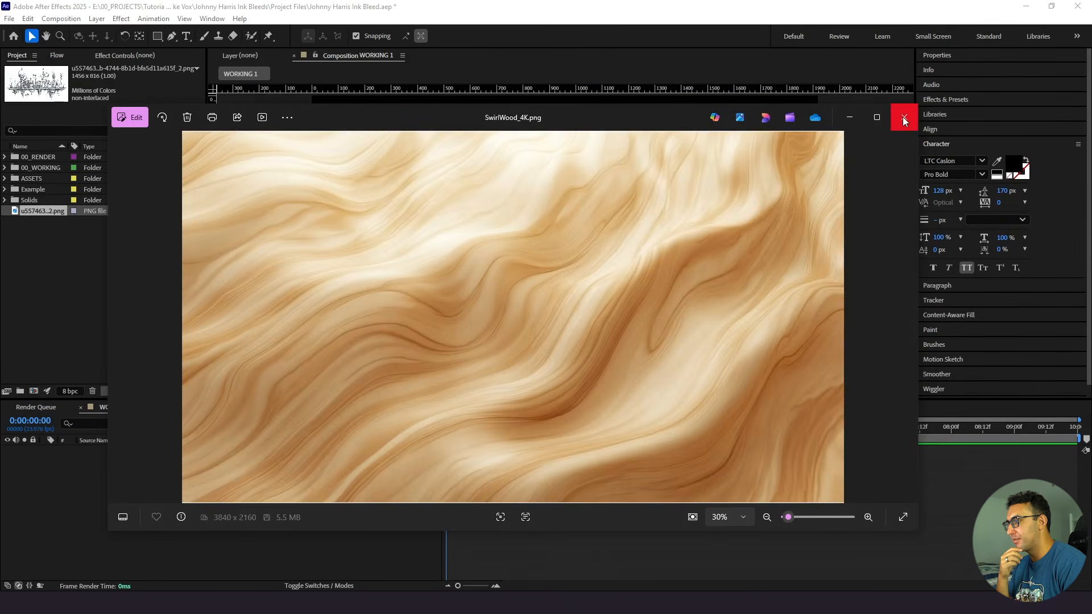
pyautogui.click(904, 118)
pyautogui.click(100, 282)
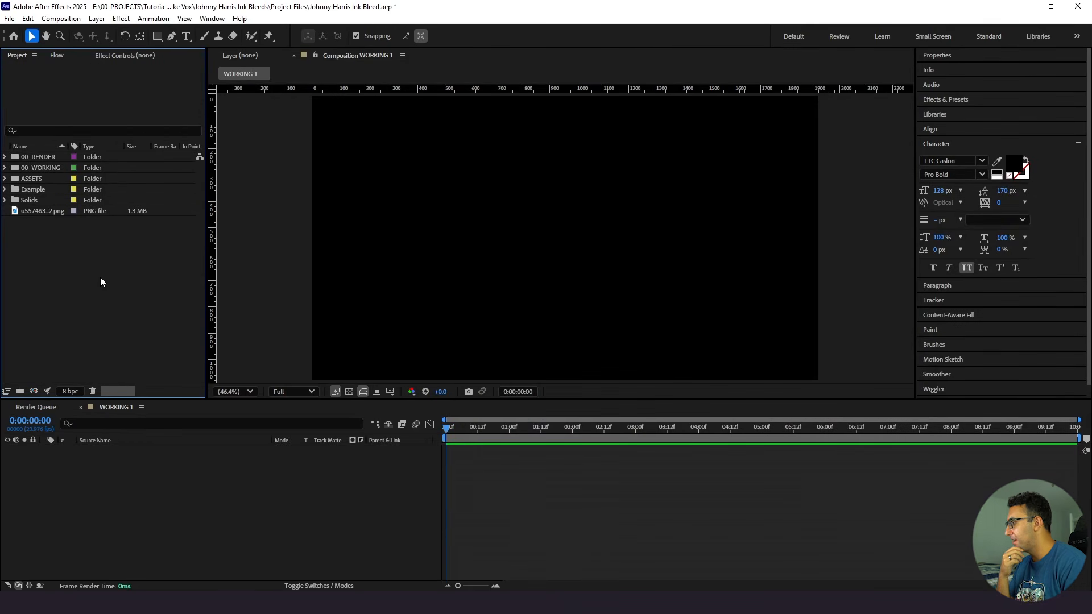
pyautogui.click(337, 603)
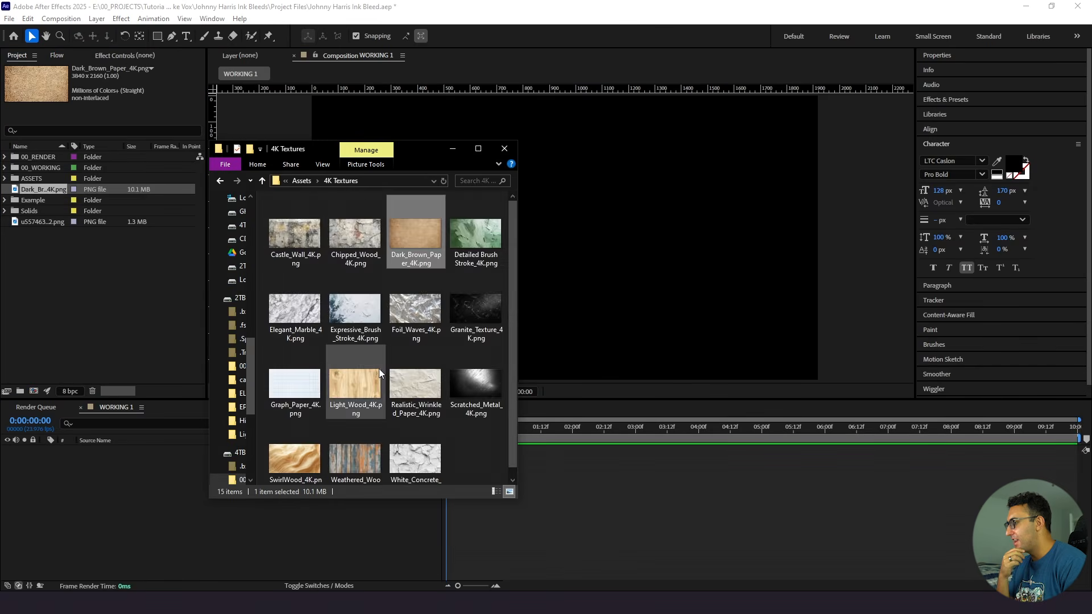
# - Examine the HD and 4K folders inside the Transitions folder of the Ink Bleeds assets
pyautogui.hotkey('alt', 'Up')
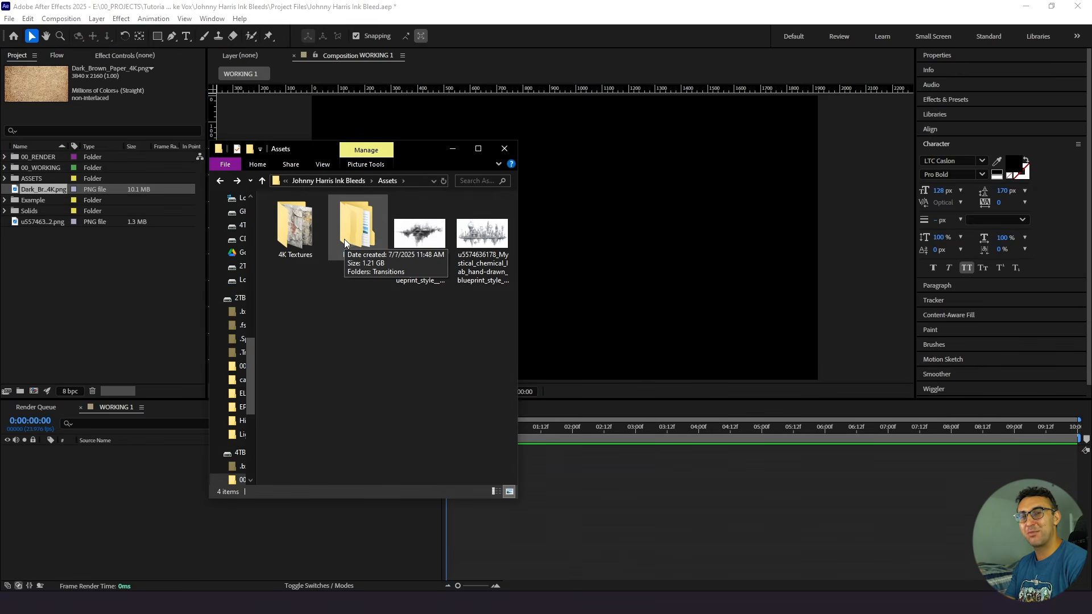
pyautogui.doubleClick(345, 244)
pyautogui.doubleClick(296, 215)
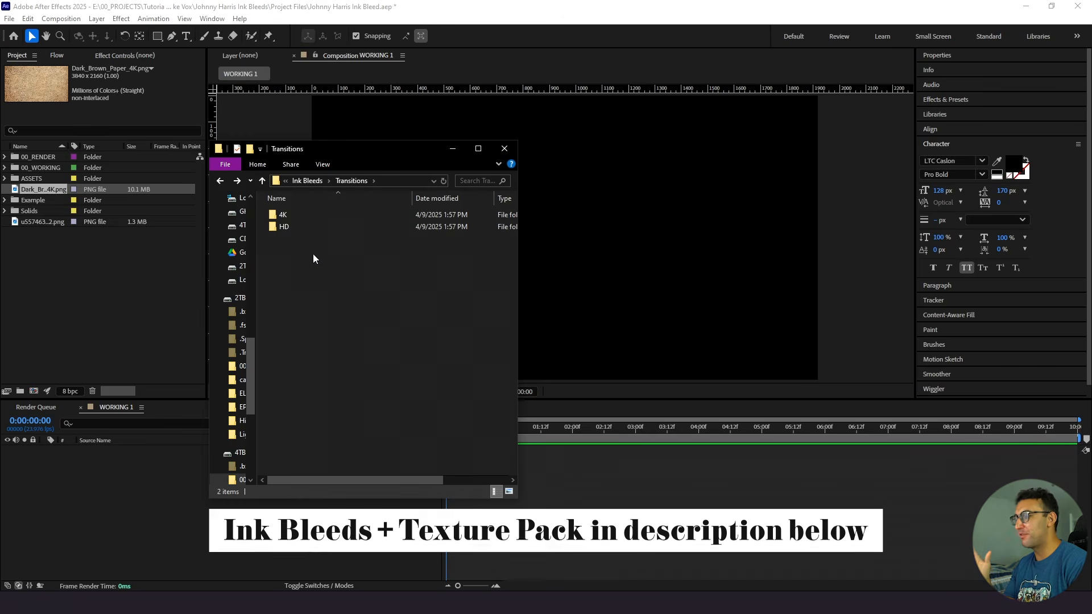
pyautogui.click(297, 227)
pyautogui.doubleClick(297, 227)
pyautogui.hotkey('alt', 'Up')
pyautogui.doubleClick(301, 216)
pyautogui.hotkey('alt', 'Up')
pyautogui.hotkey('alt', 'Up')
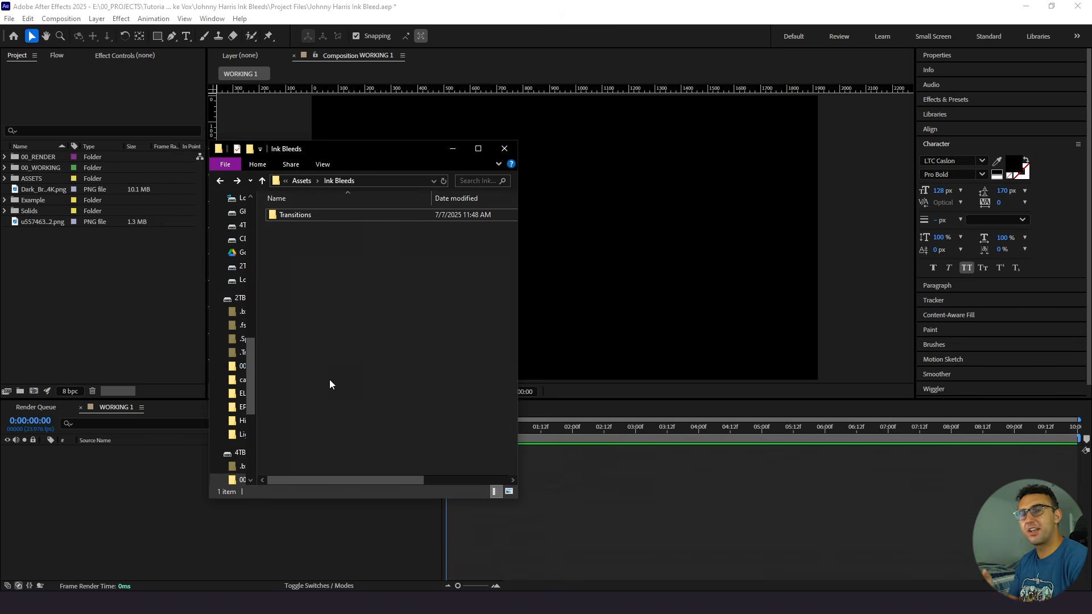
# - Try to import the Transitions folder from Ink Bleeds directly as footage
pyautogui.click(313, 218)
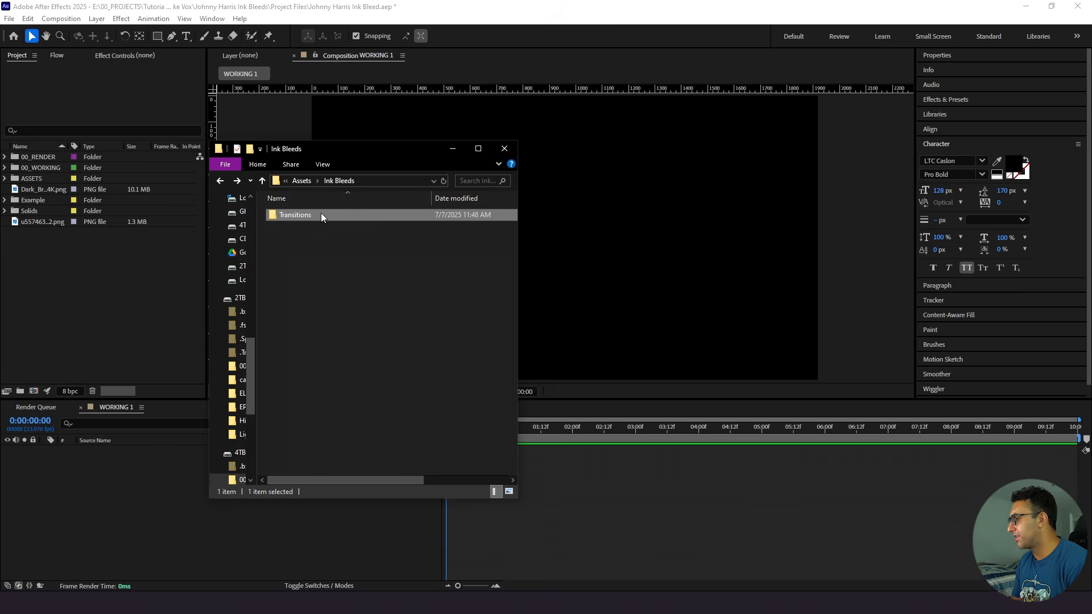
pyautogui.moveTo(319, 216); pyautogui.dragTo(120, 278)
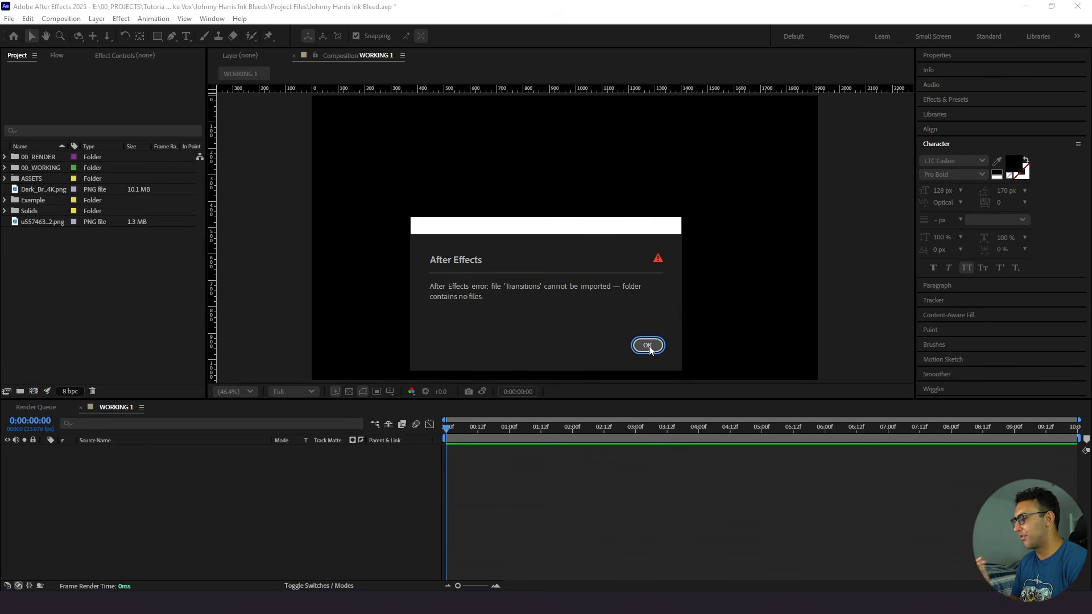
pyautogui.click(650, 346)
# - Import the Ink Bleeds Transitions folder into the project as a folder with all its contents
pyautogui.click(344, 600)
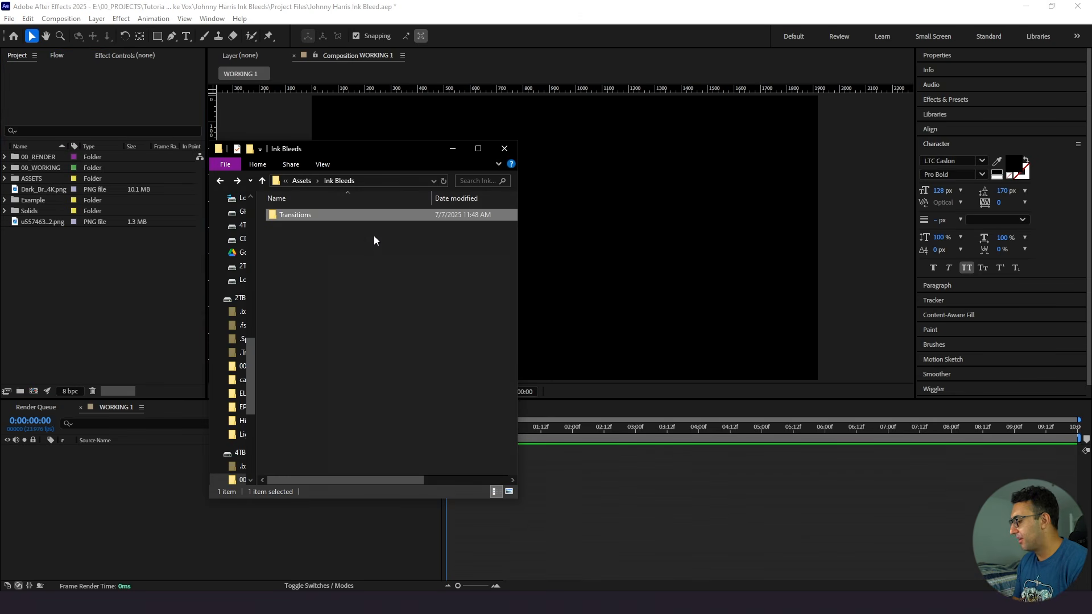
pyautogui.press('alt')
pyautogui.moveTo(293, 218); pyautogui.dragTo(113, 265)
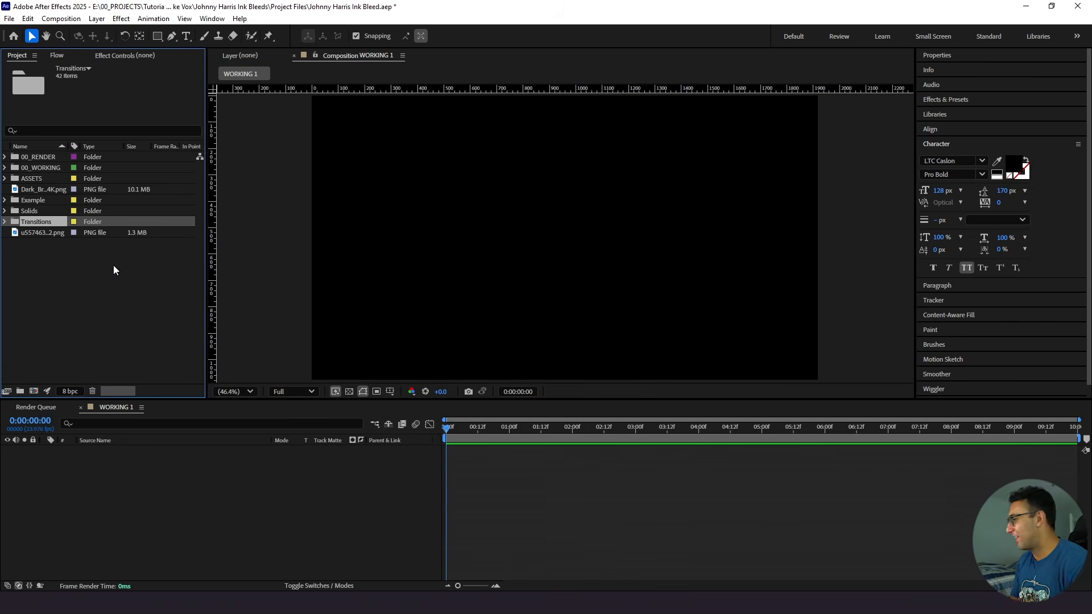
# - Move the chemical lab PNG, the Transitions folder and Dark_Brown_Paper_4K.png into the project's ASSETS folder
pyautogui.click(30, 233)
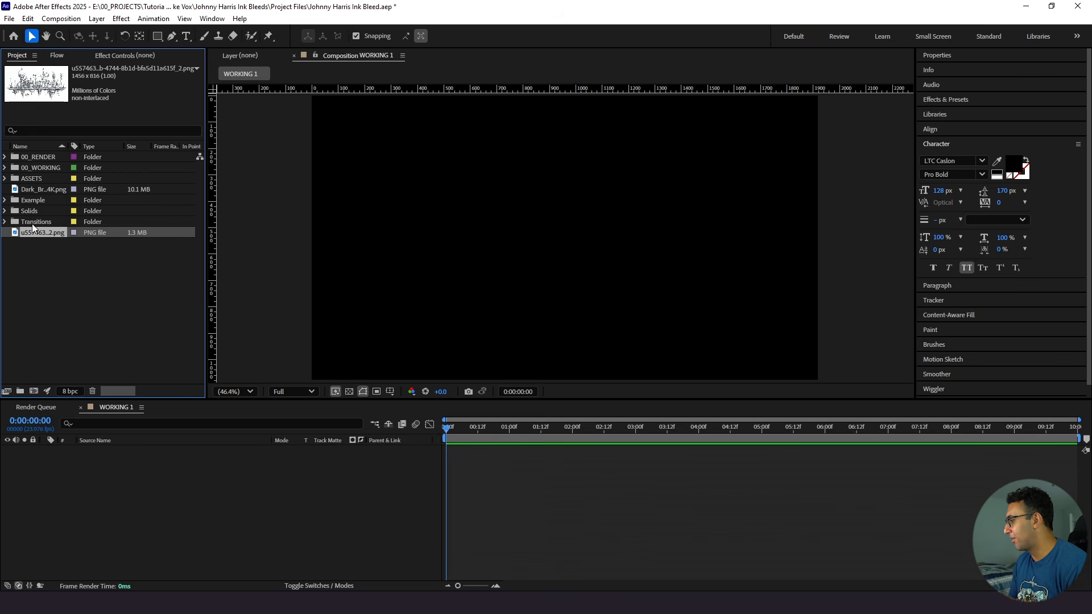
pyautogui.keyDown('ctrl'); pyautogui.click(31, 222); pyautogui.keyUp('ctrl')
pyautogui.keyDown('ctrl'); pyautogui.click(36, 188); pyautogui.keyUp('ctrl')
pyautogui.moveTo(32, 190); pyautogui.dragTo(28, 179)
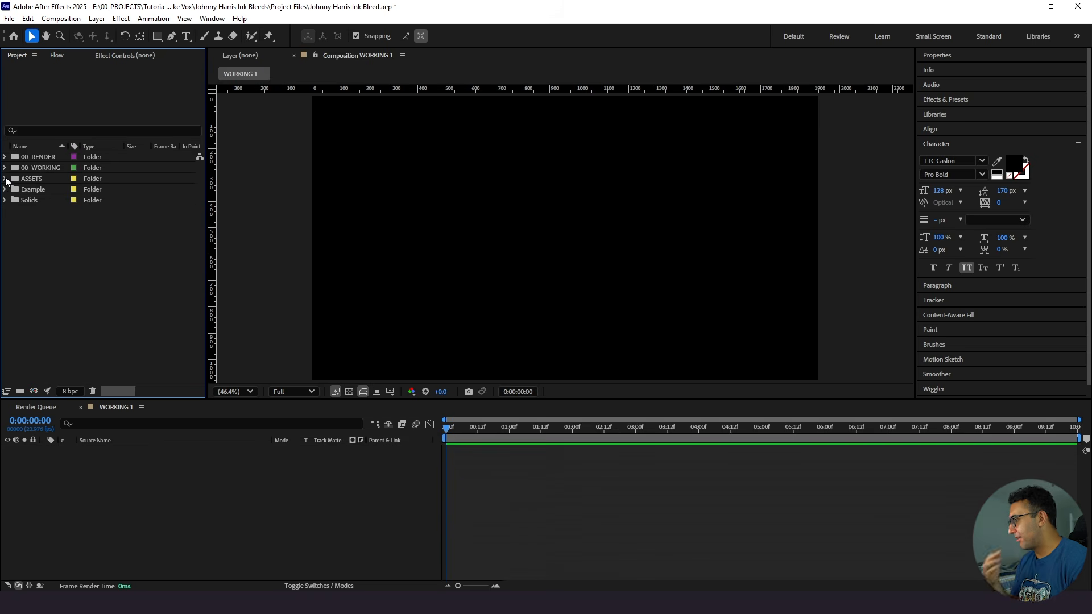
# - Add Dark_Brown_Paper_4K.png from the ASSETS folder as a layer in the WORKING 1 composition
pyautogui.click(5, 179)
pyautogui.click(43, 183)
pyautogui.moveTo(43, 189); pyautogui.dragTo(188, 489)
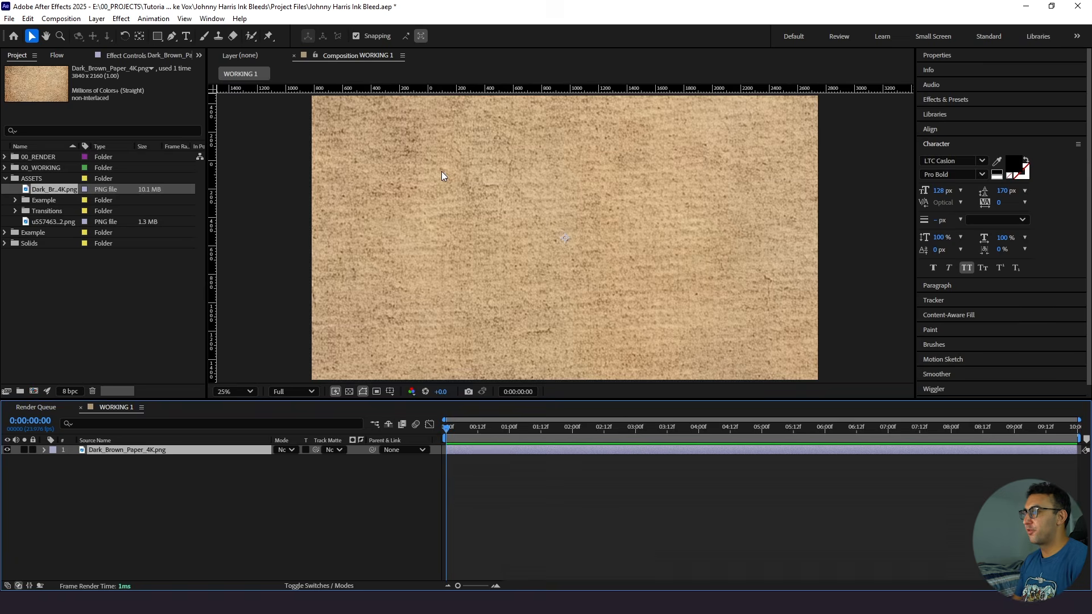
# - Set the brown paper layer's scale to 50% so it fits the composition frame
pyautogui.press(',')
pyautogui.press(',')
pyautogui.press(',')
pyautogui.press(',')
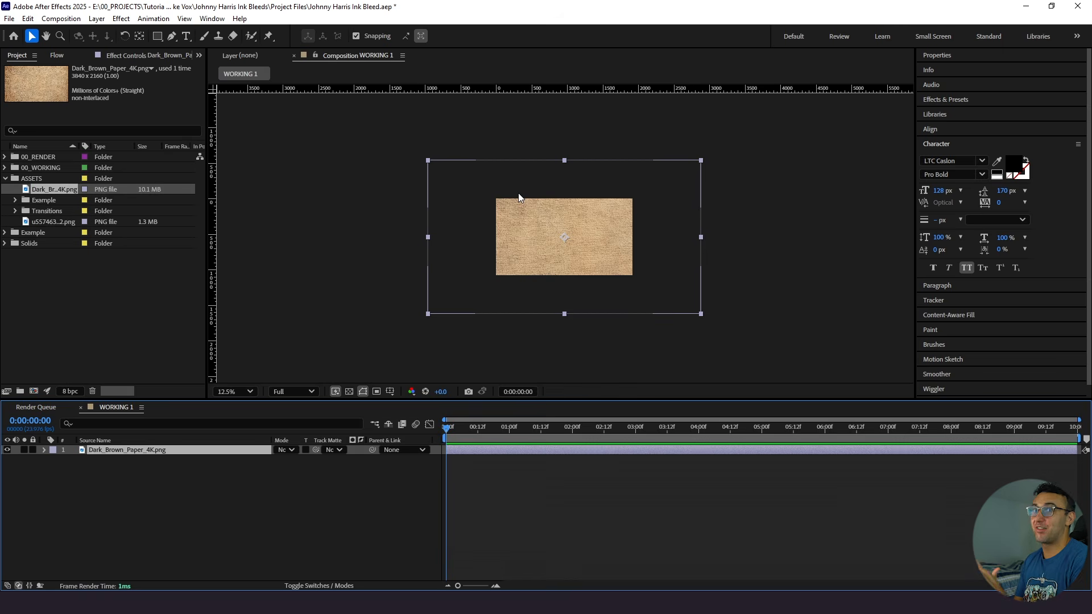
pyautogui.click(251, 391)
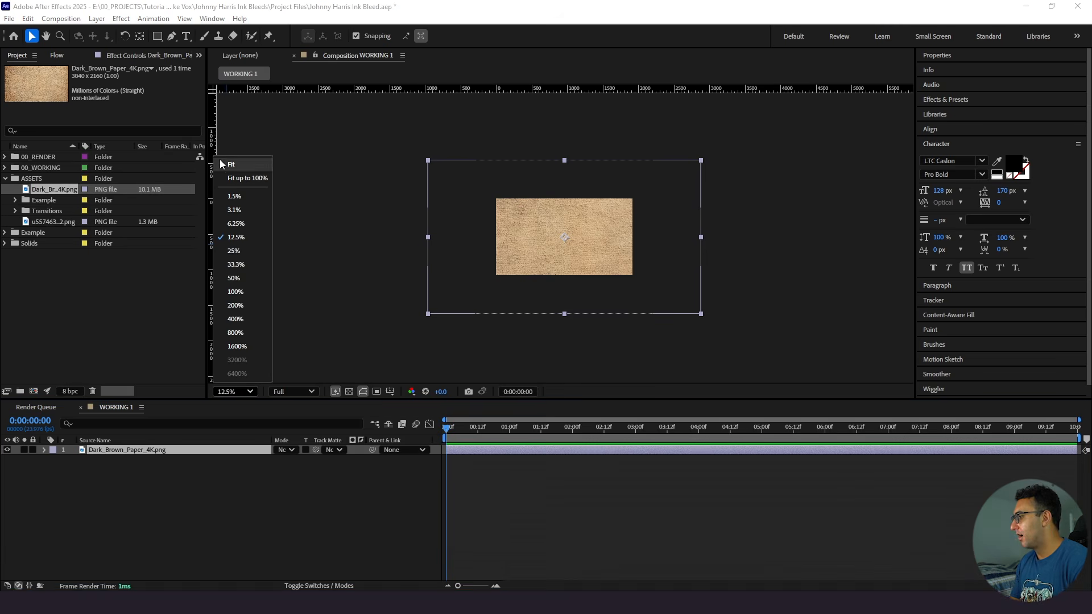
pyautogui.click(259, 178)
pyautogui.click(111, 443)
pyautogui.click(112, 448)
pyautogui.press('s')
pyautogui.click(290, 459)
pyautogui.write('50')
pyautogui.press('Return')
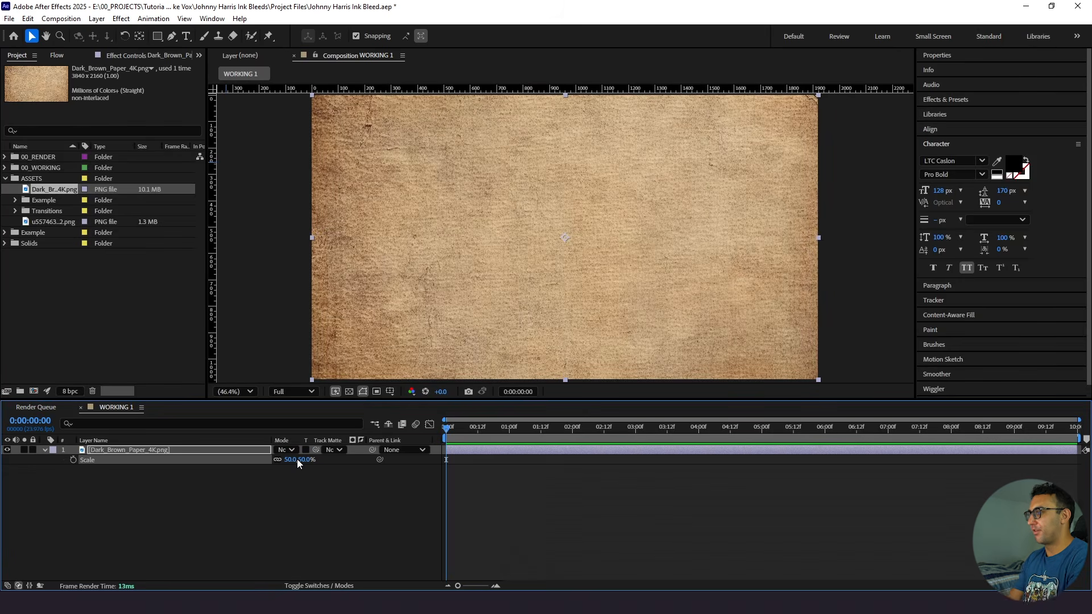
# - Apply the Levels effect to the brown paper layer and set its Output Black to 91
pyautogui.click(276, 480)
pyautogui.click(242, 450)
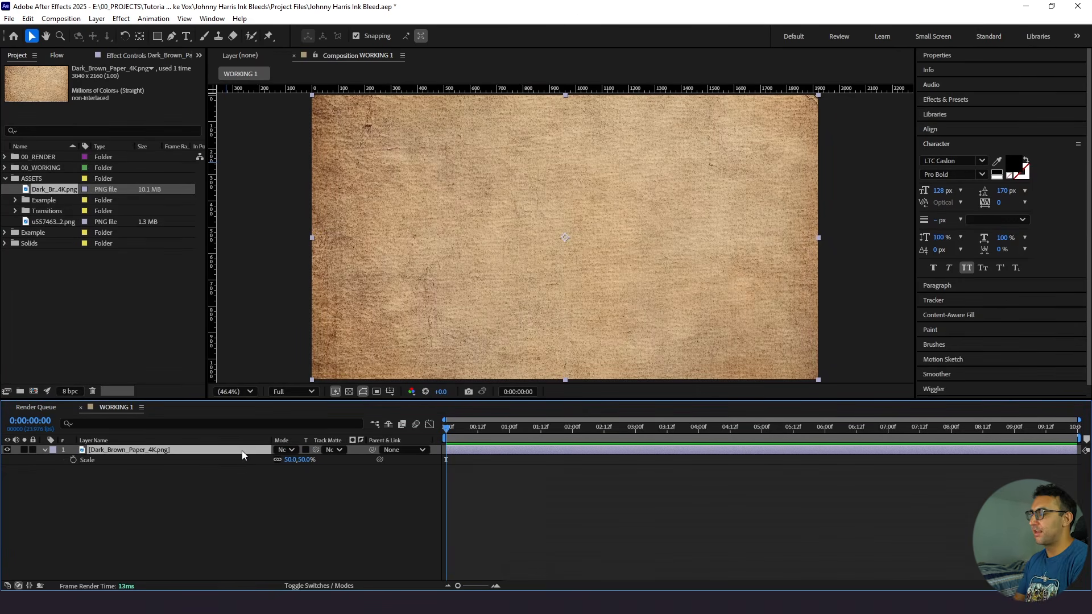
pyautogui.hotkey('ctrl', 'space')
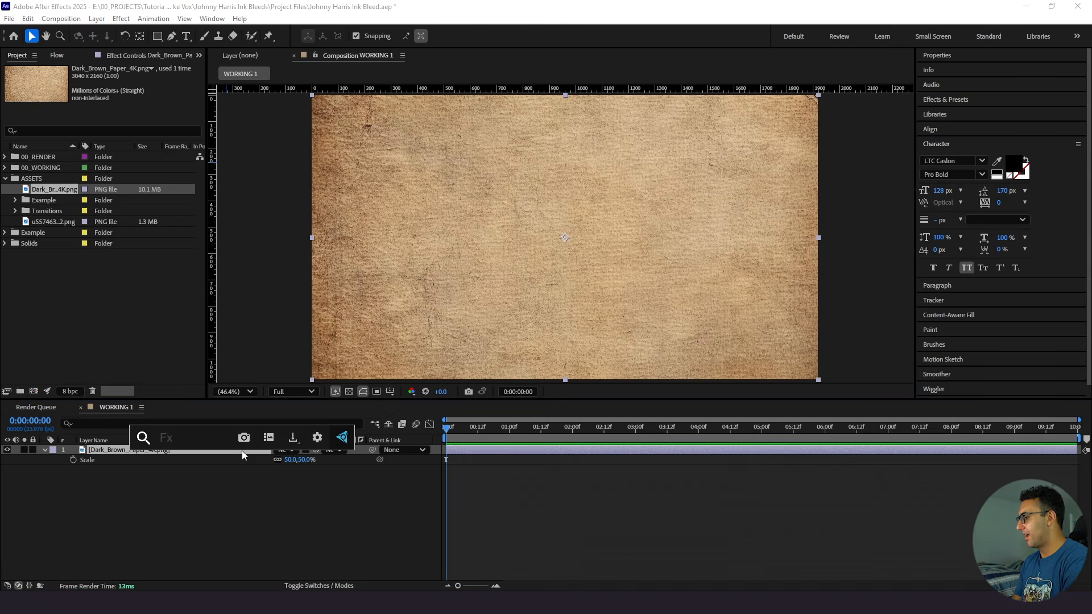
pyautogui.write('leve')
pyautogui.press('Return')
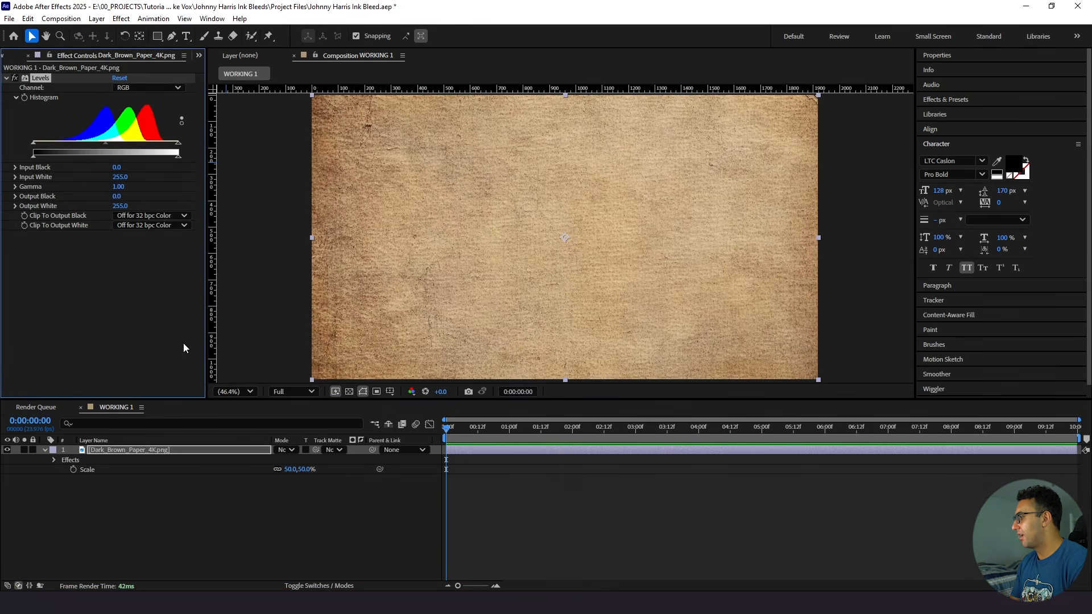
pyautogui.click(120, 196)
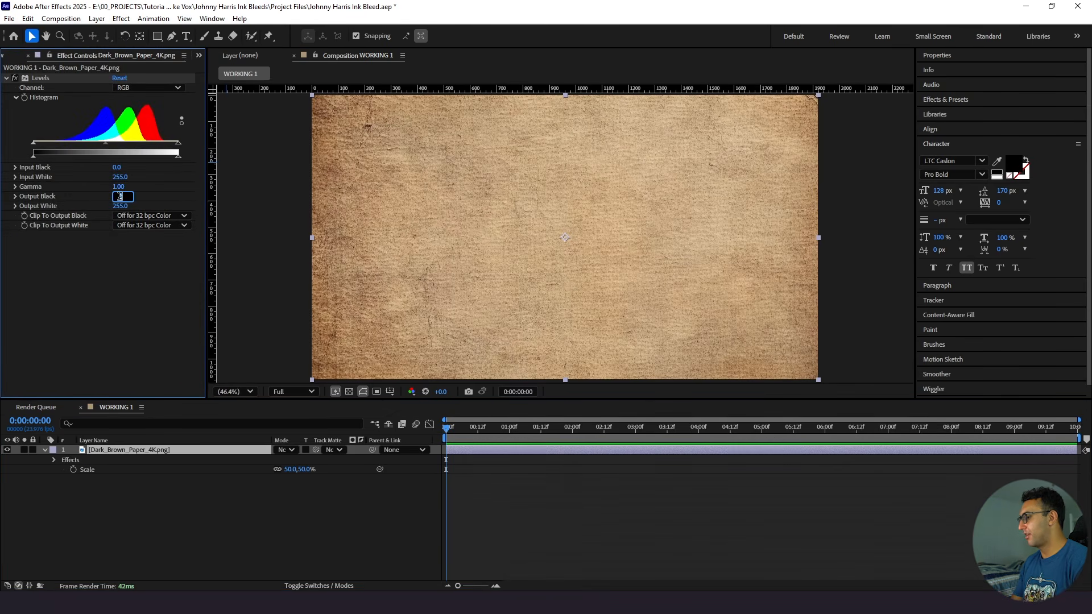
pyautogui.write('90')
pyautogui.press('Return')
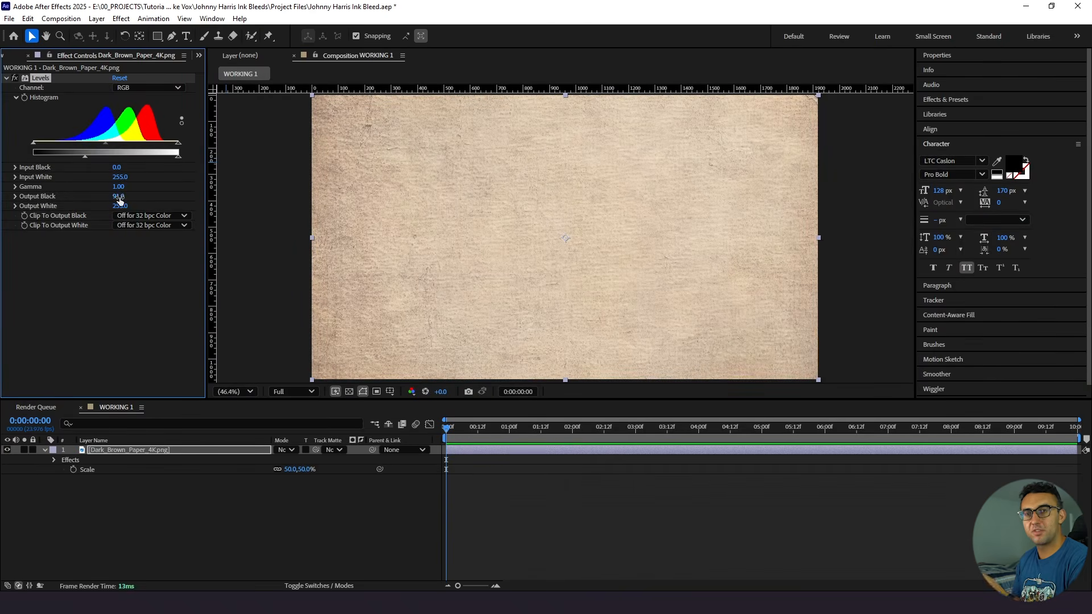
# - Reveal the Position, Scale and Rotation properties of the brown paper layer together in the timeline
pyautogui.click(114, 453)
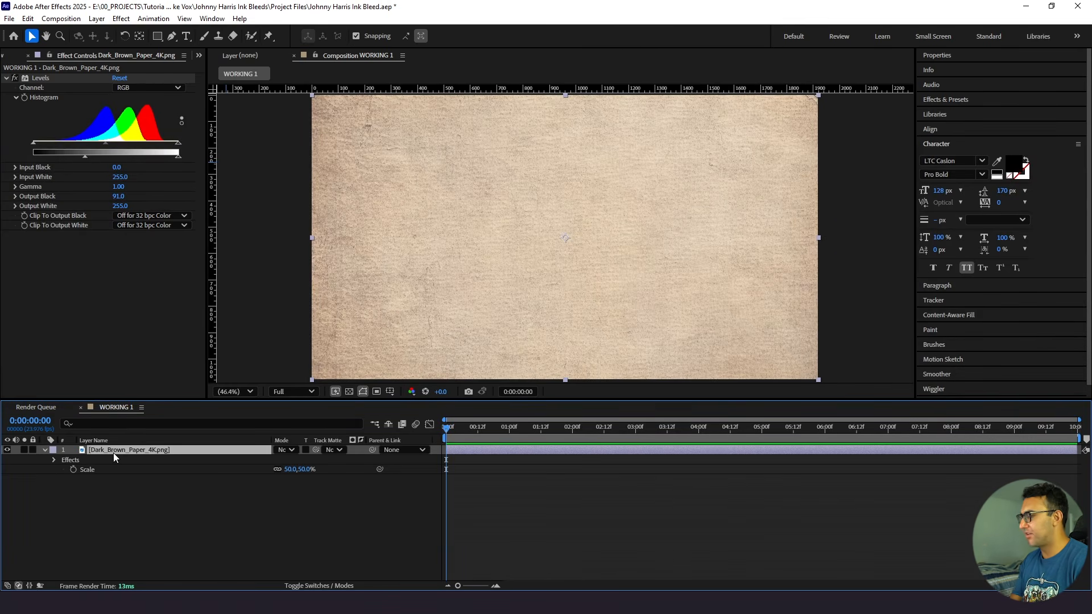
pyautogui.press('s')
pyautogui.press('s')
pyautogui.hotkey('shift', 's')
pyautogui.hotkey('shift', 'r')
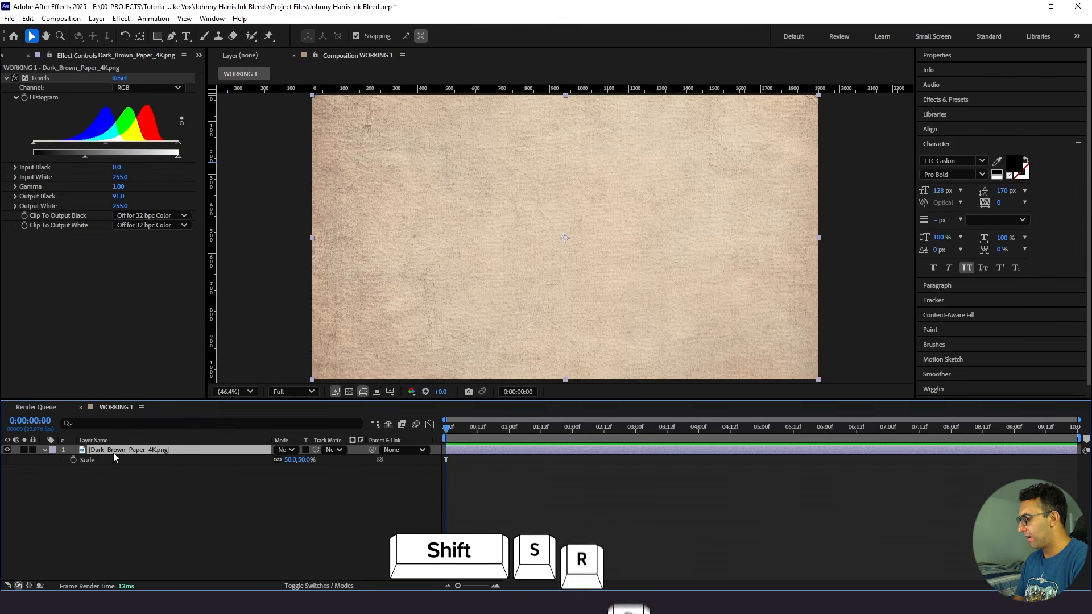
pyautogui.hotkey('shift', 'p')
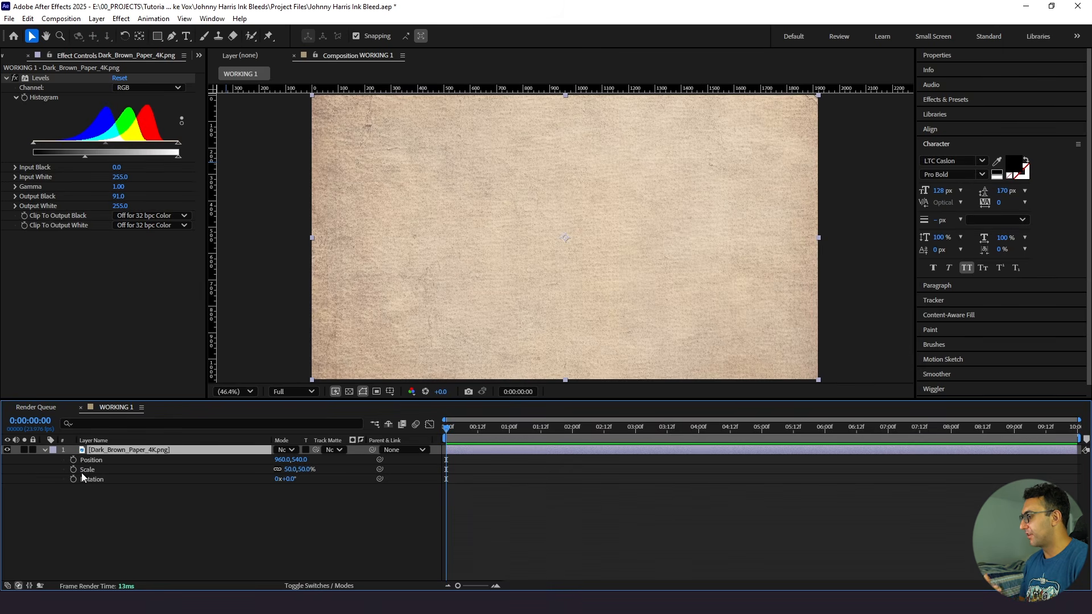
# - Keyframe the brown paper's Position, Scale and Rotation at 0:00:00:00, and at 0:00:00:16 set position 1304, 1340, scale 106% and rotation 67°
pyautogui.moveTo(74, 459); pyautogui.dragTo(68, 477)
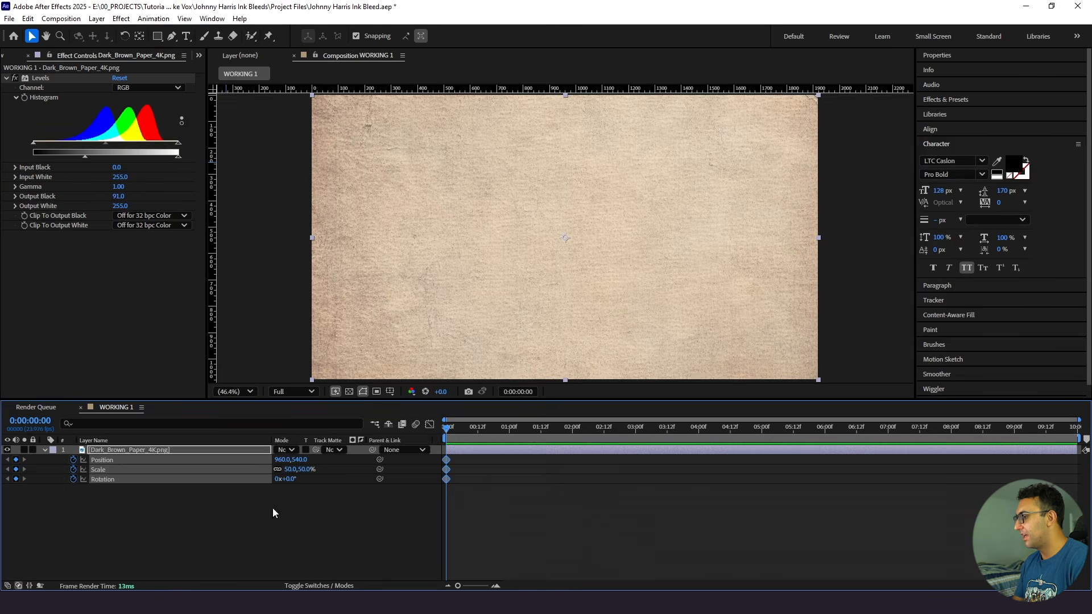
pyautogui.click(642, 507)
pyautogui.moveTo(485, 427)
pyautogui.mouseDown()
pyautogui.moveTo(512, 428)
pyautogui.moveTo(488, 428)
pyautogui.mouseUp()
pyautogui.press(',')
pyautogui.press(',')
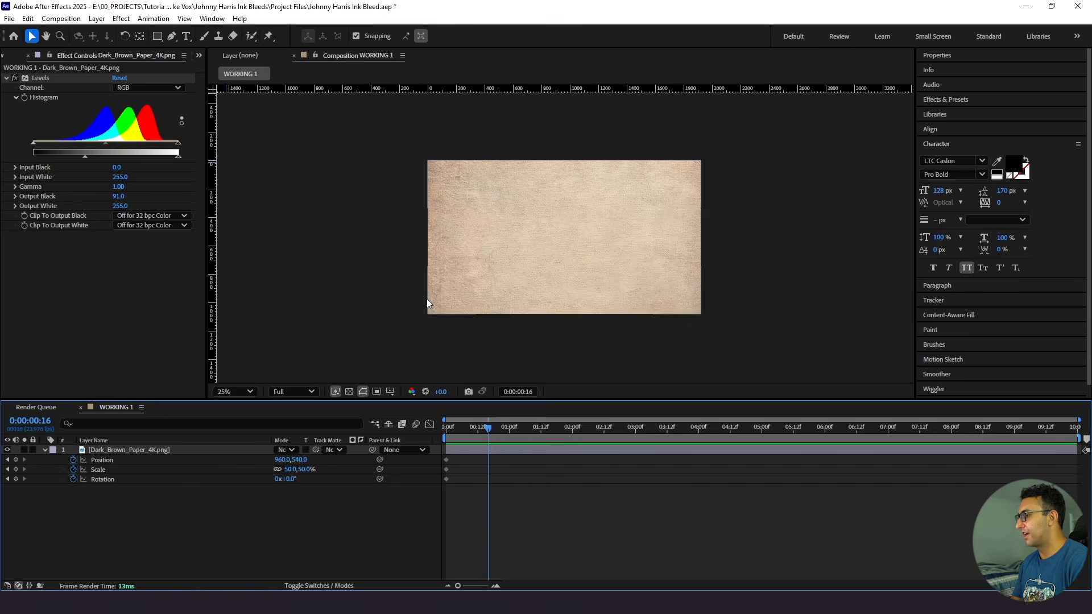
pyautogui.moveTo(287, 469); pyautogui.dragTo(328, 478)
pyautogui.moveTo(496, 276); pyautogui.dragTo(537, 384)
pyautogui.click(538, 527)
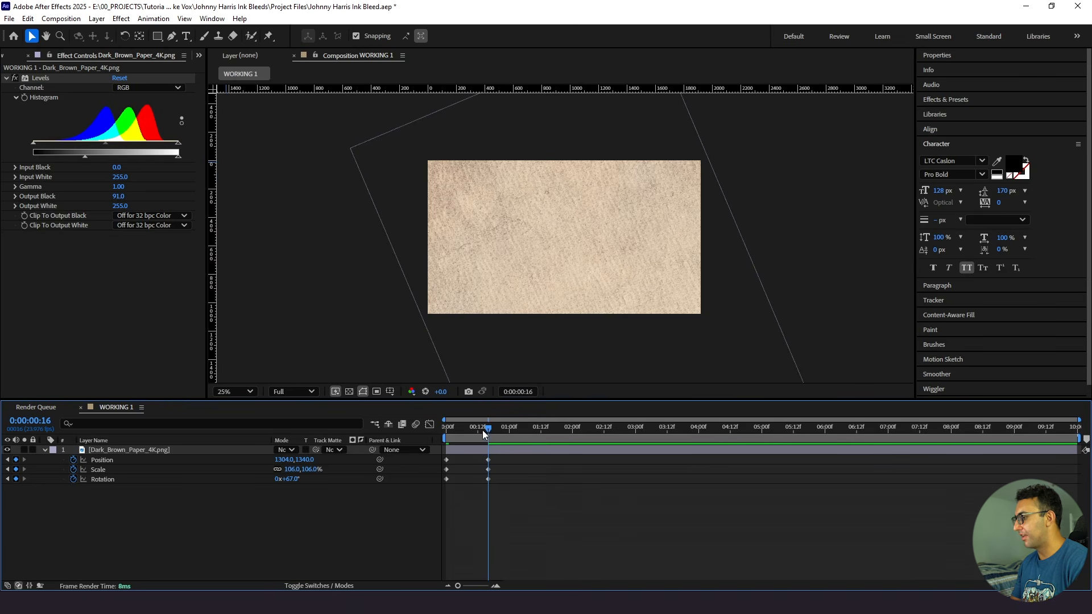
# - At 0:00:01:08, keyframe the brown paper with position 1084, -96, scale 134% and rotation -78°
pyautogui.moveTo(487, 432); pyautogui.dragTo(529, 435)
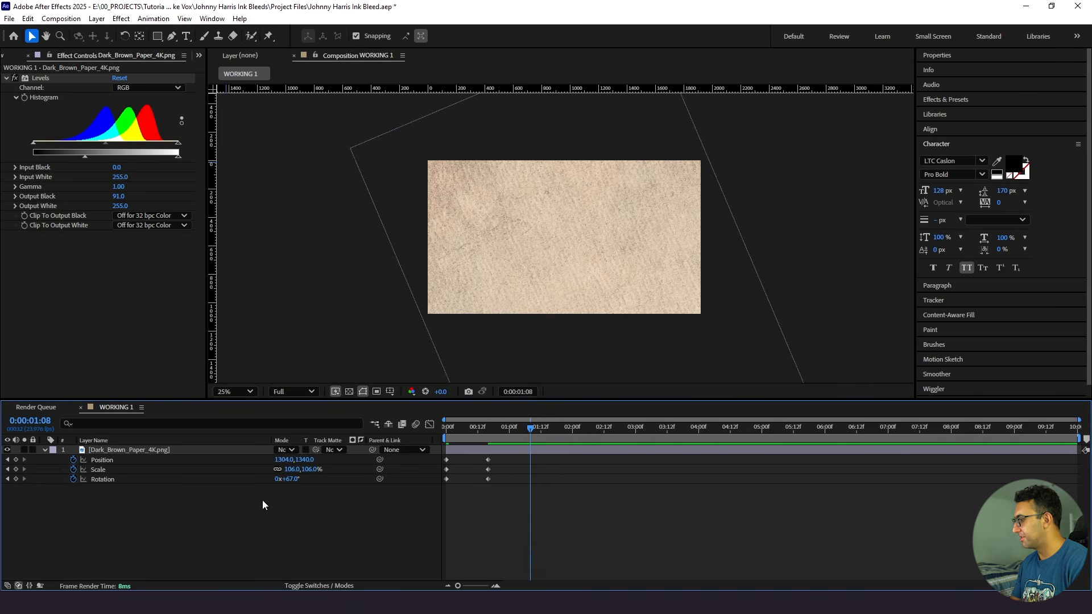
pyautogui.moveTo(289, 479); pyautogui.dragTo(219, 495)
pyautogui.moveTo(558, 267); pyautogui.dragTo(508, 165)
pyautogui.moveTo(301, 470); pyautogui.dragTo(336, 410)
pyautogui.moveTo(290, 469); pyautogui.dragTo(295, 470)
pyautogui.moveTo(429, 293); pyautogui.dragTo(443, 227)
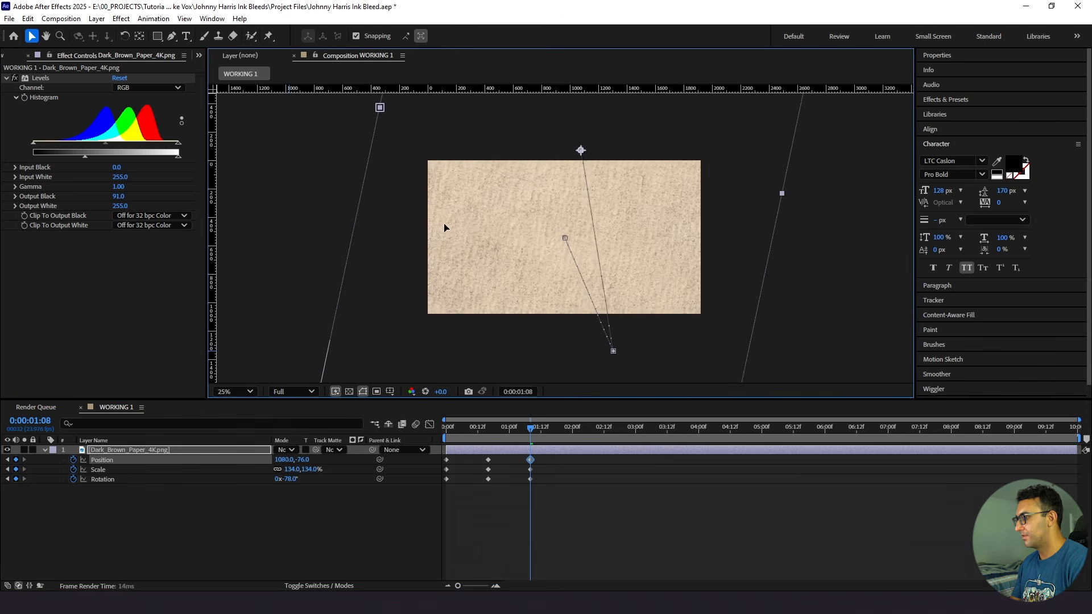
pyautogui.click(534, 490)
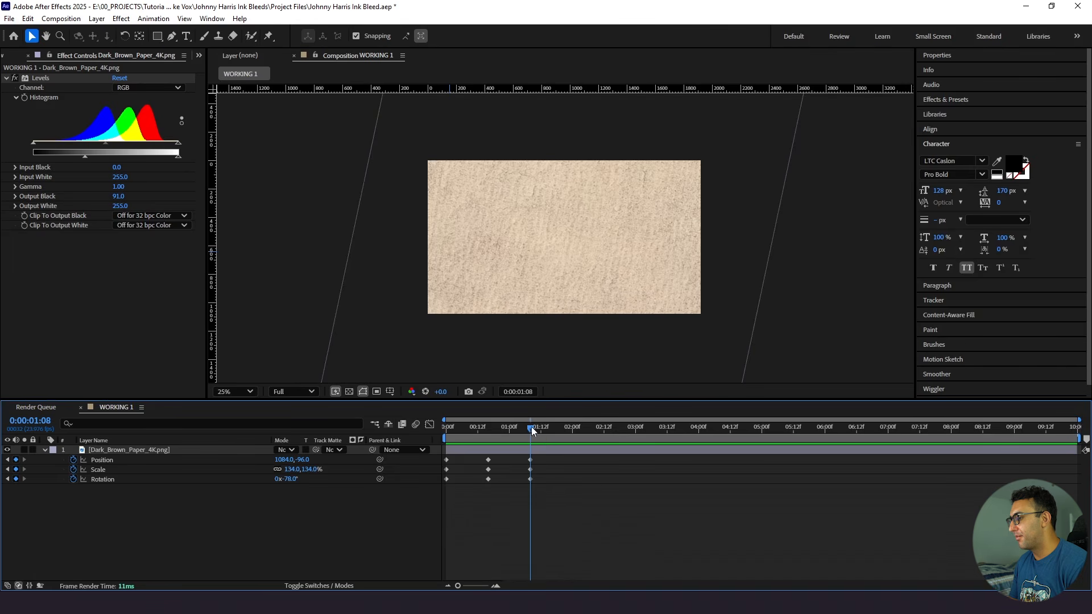
# - Copy the brown paper's first Position, Scale and Rotation keyframes to 0:00:02:00 and preview the animation
pyautogui.moveTo(529, 427); pyautogui.dragTo(573, 439)
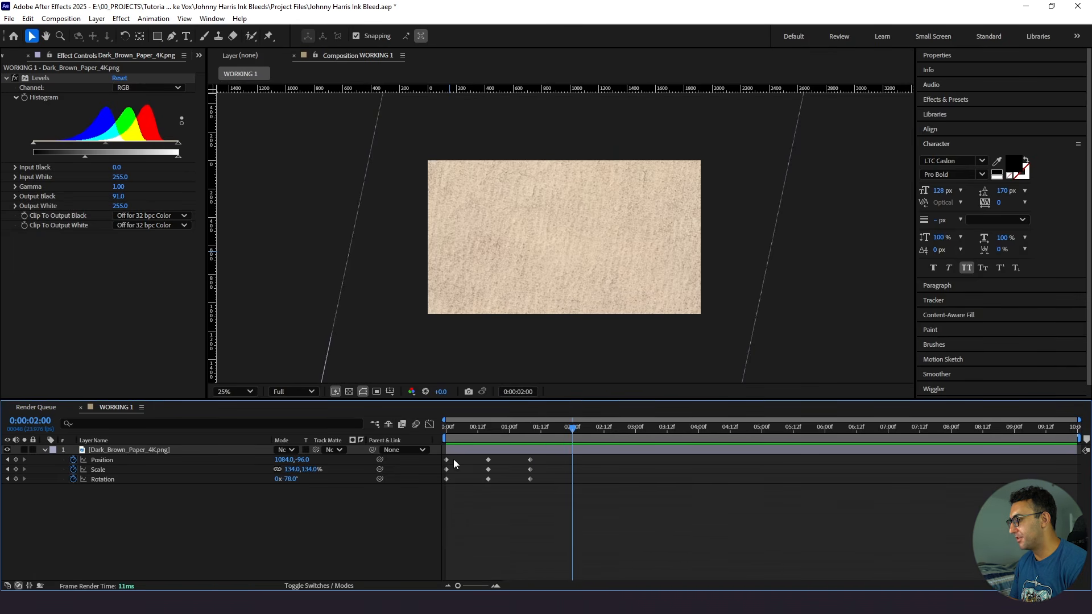
pyautogui.moveTo(453, 459); pyautogui.dragTo(439, 479)
pyautogui.hotkey('ctrl', 'c')
pyautogui.hotkey('ctrl', 'v')
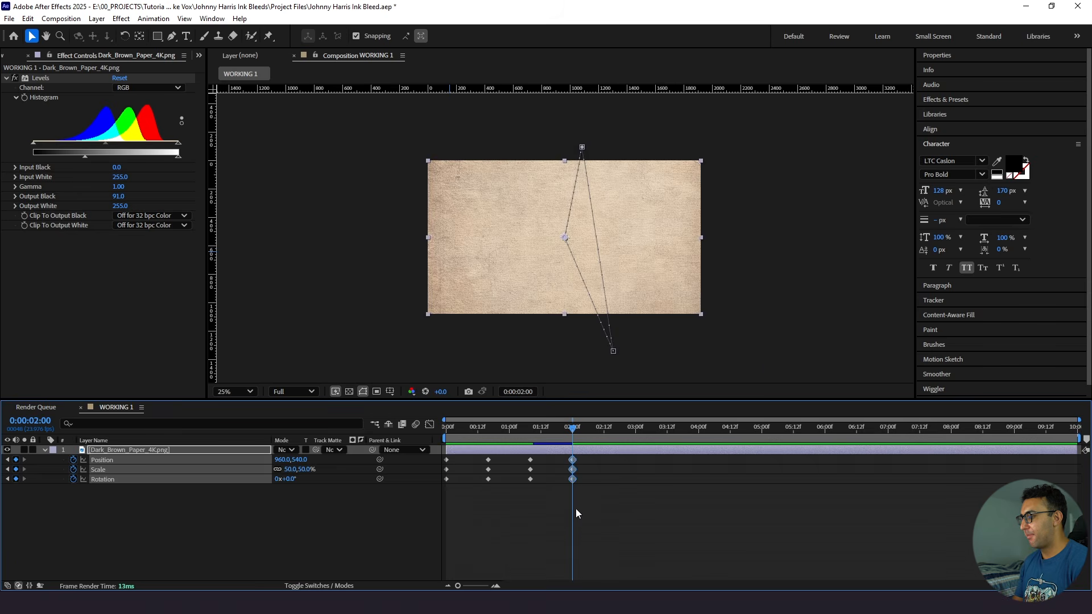
pyautogui.click(589, 500)
pyautogui.press('Home')
pyautogui.press('space')
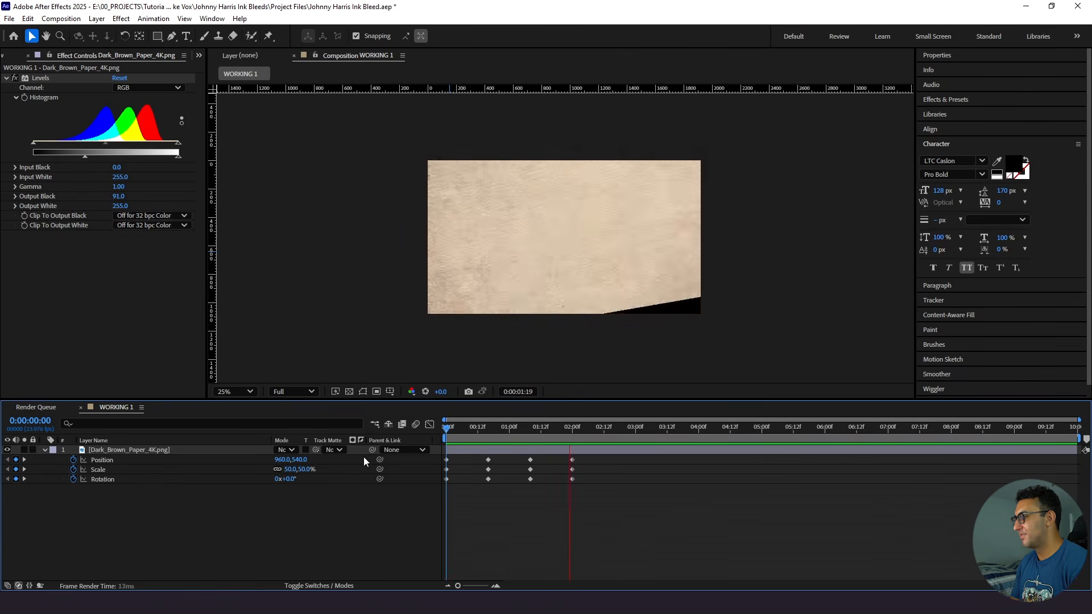
pyautogui.press('space')
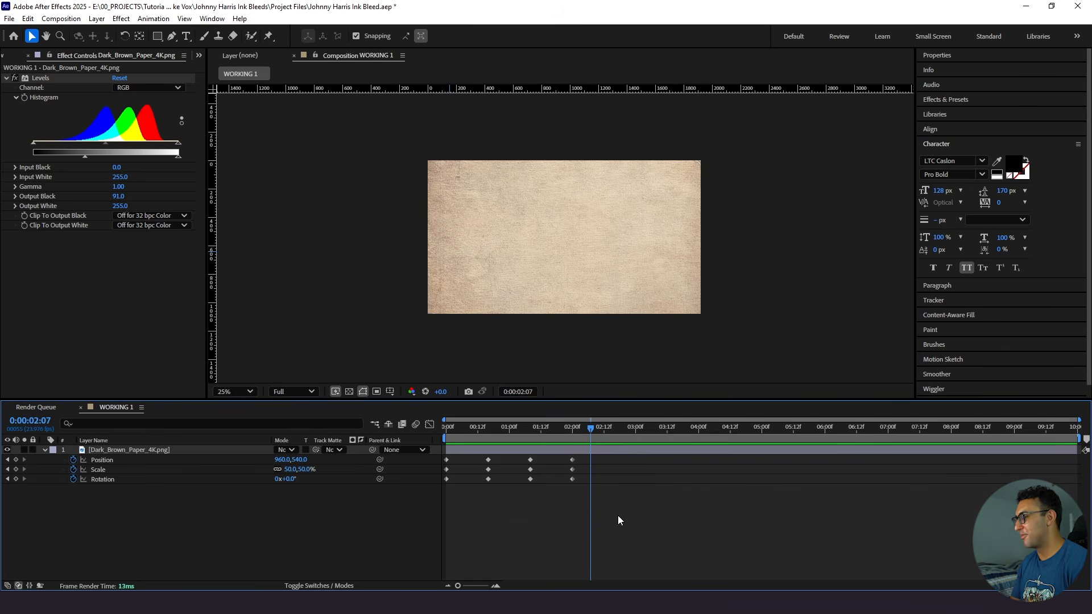
# - Convert all of the brown paper's Position, Scale and Rotation keyframes to hold keyframes and preview the stepped motion
pyautogui.moveTo(622, 512); pyautogui.dragTo(441, 463)
pyautogui.rightClick(446, 461)
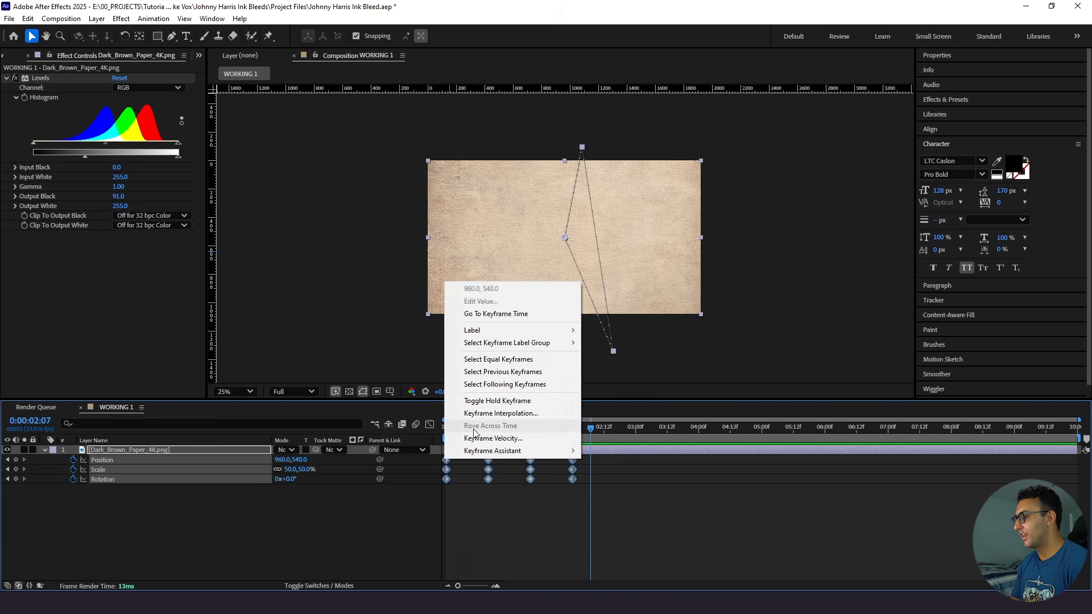
pyautogui.click(489, 402)
pyautogui.moveTo(486, 426); pyautogui.dragTo(399, 438)
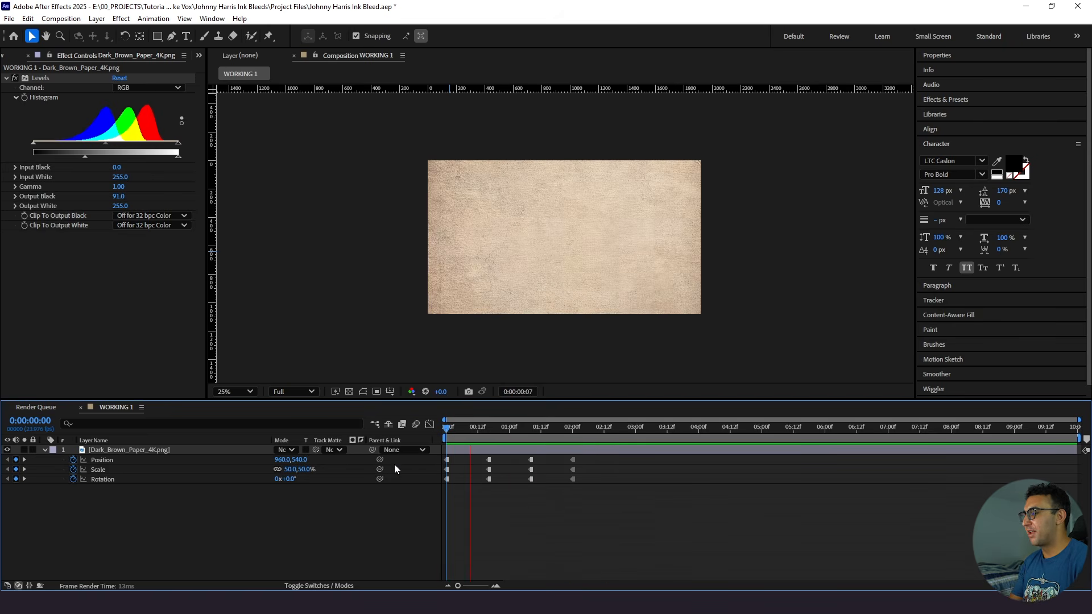
pyautogui.press('space')
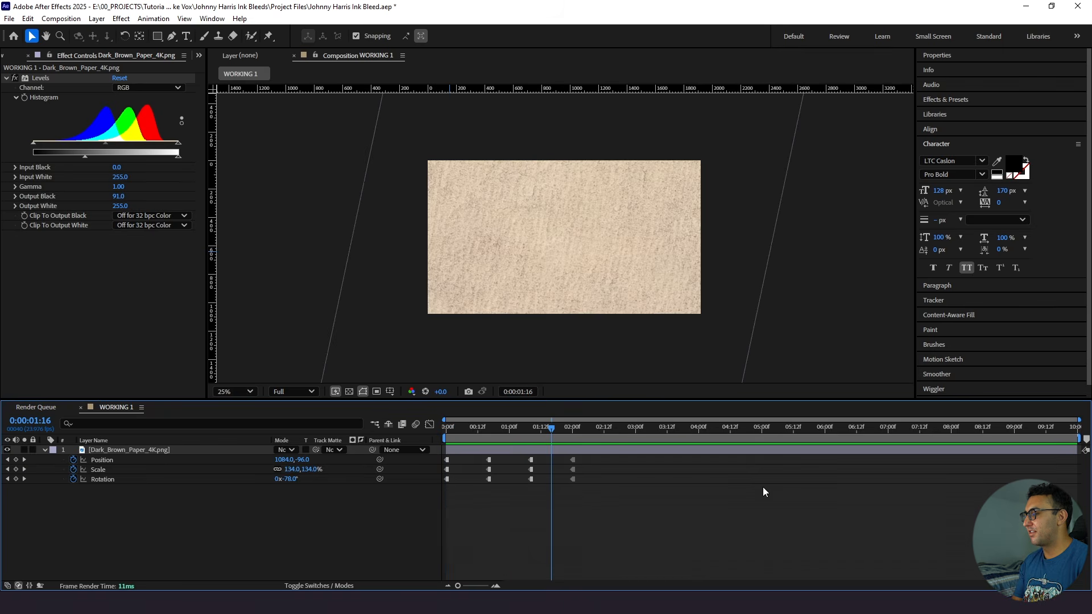
# - Add a loopOut() expression to the brown paper layer's Position property
pyautogui.press('Home')
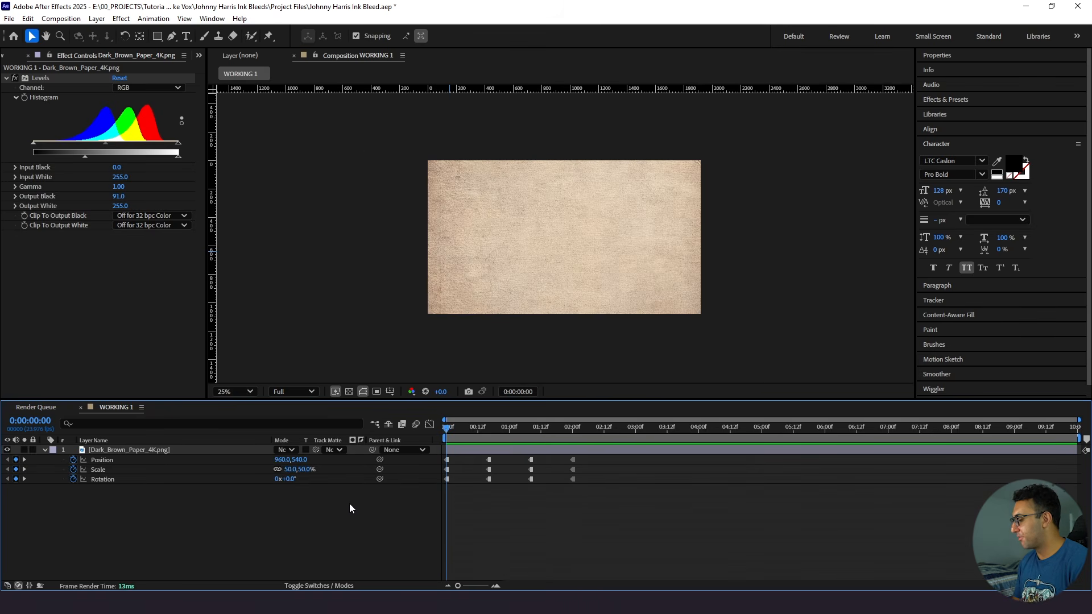
pyautogui.keyDown('alt'); pyautogui.click(72, 461); pyautogui.keyUp('alt')
pyautogui.write('loop')
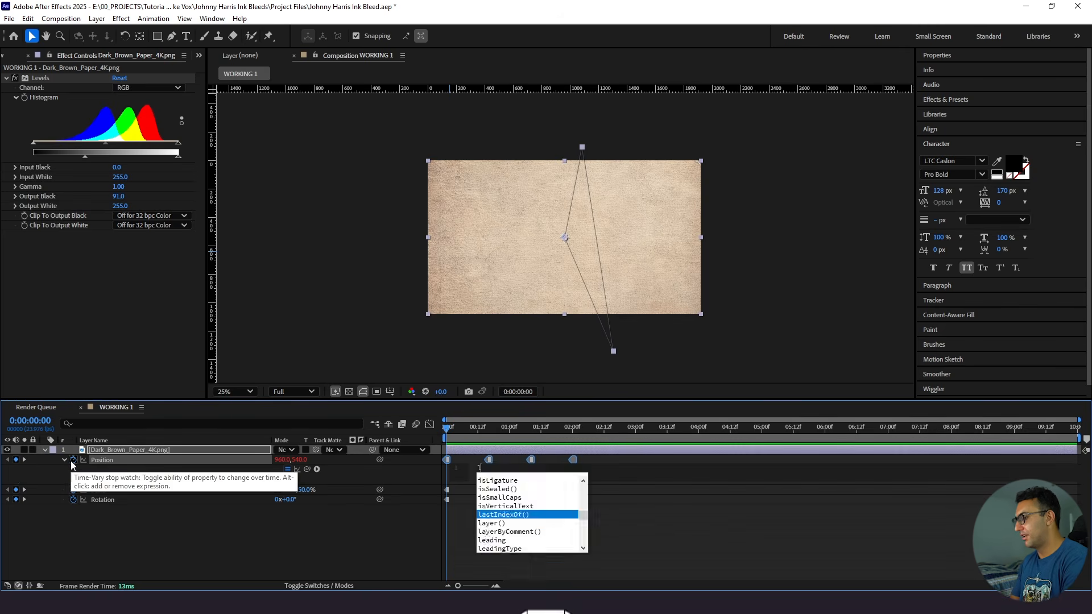
pyautogui.press('Down')
pyautogui.press('Down')
pyautogui.press('Return')
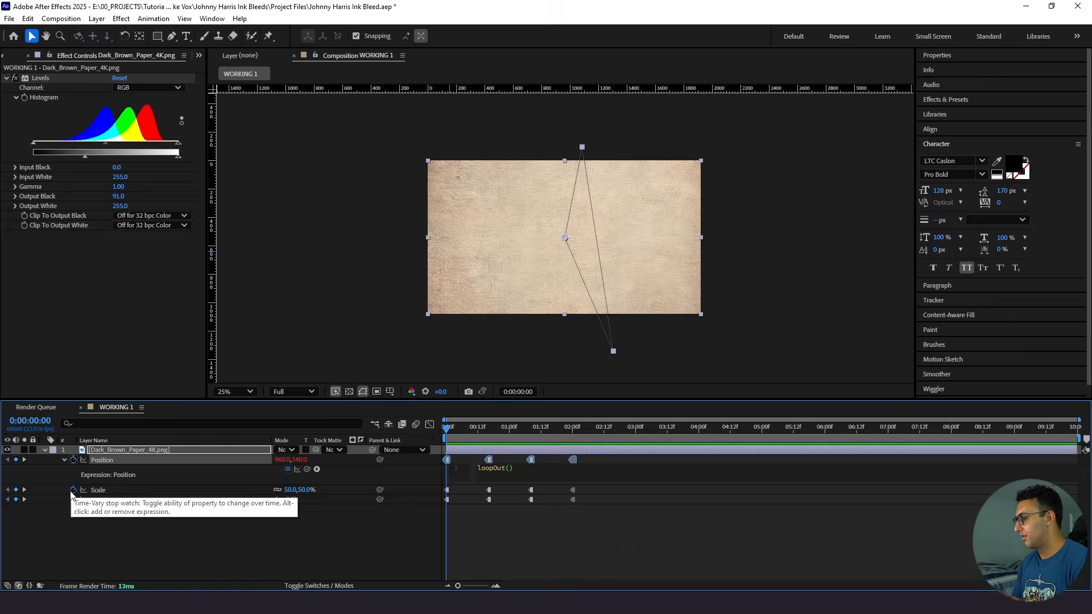
pyautogui.click(74, 518)
# - Copy only the expression from Position to the brown paper's Scale and Rotation properties, and preview the looping texture
pyautogui.rightClick(114, 459)
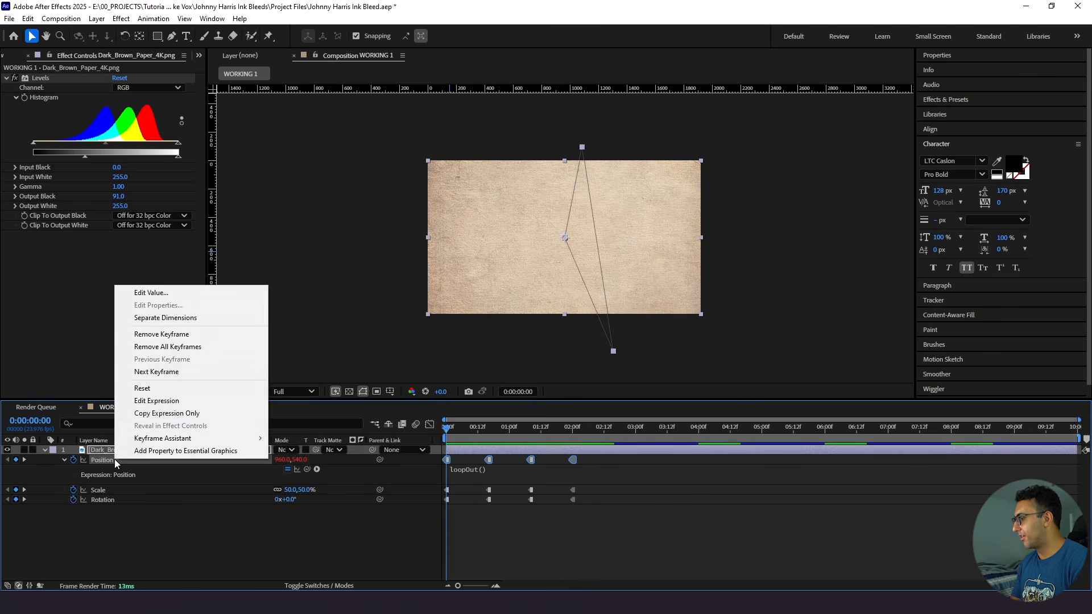
pyautogui.press('Escape')
pyautogui.click(121, 487)
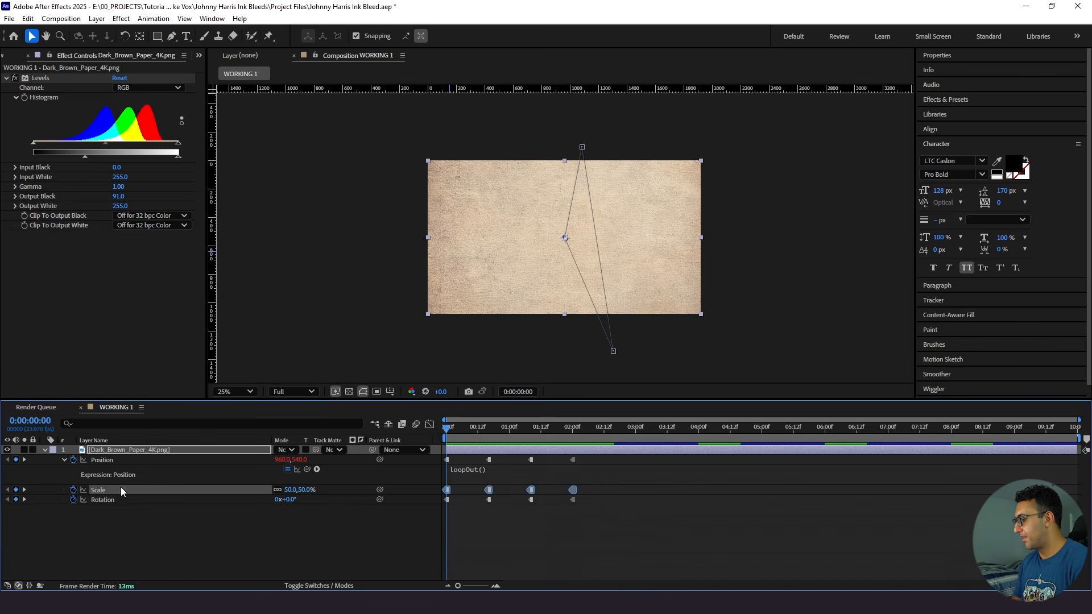
pyautogui.click(120, 499)
pyautogui.hotkey('ctrl', 'v')
pyautogui.click(148, 537)
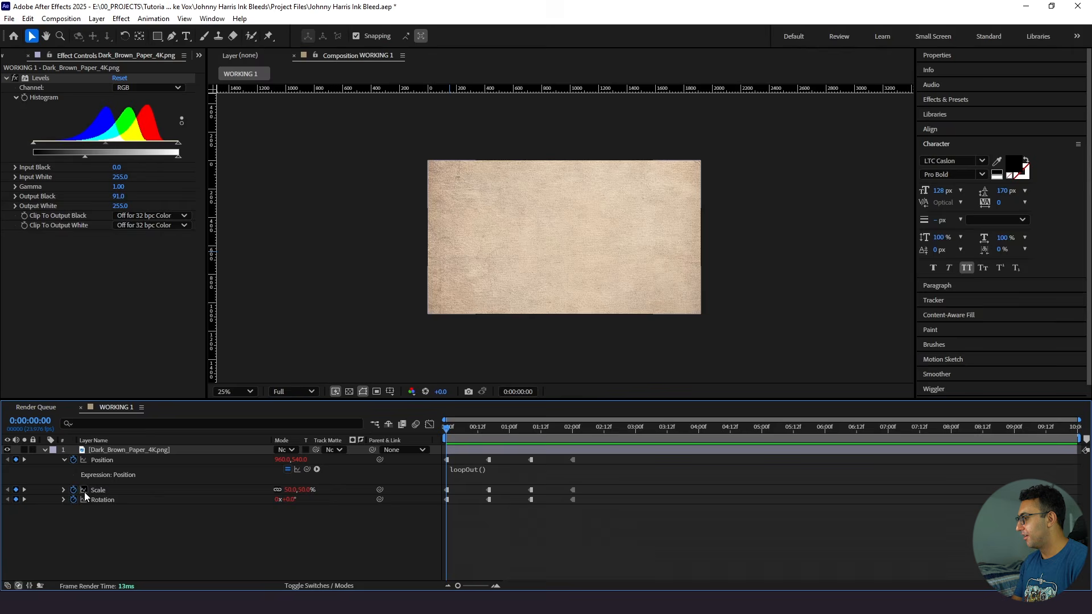
pyautogui.press('space')
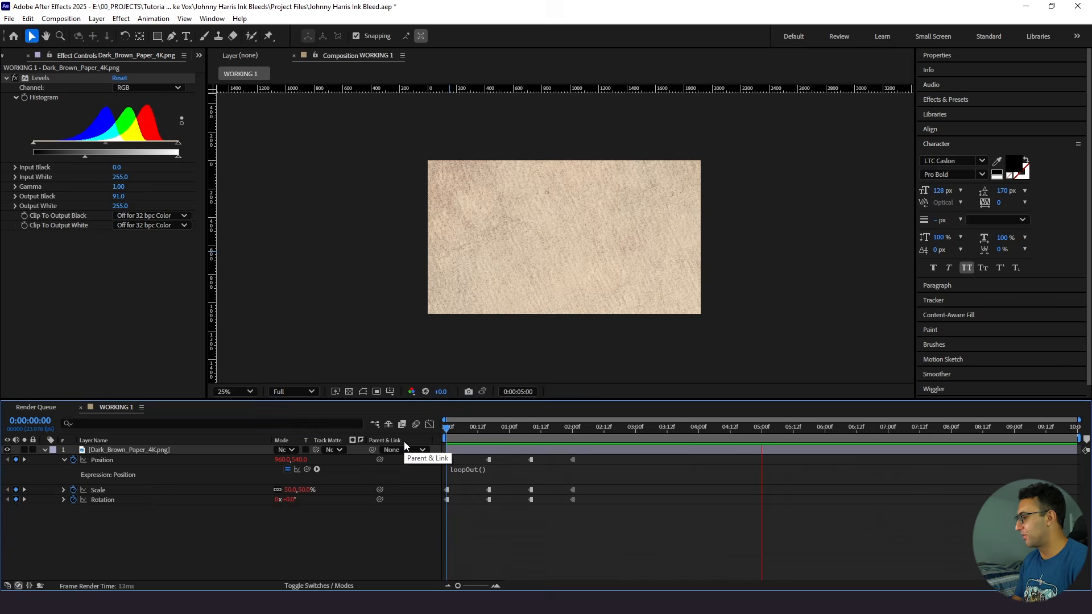
pyautogui.press('space')
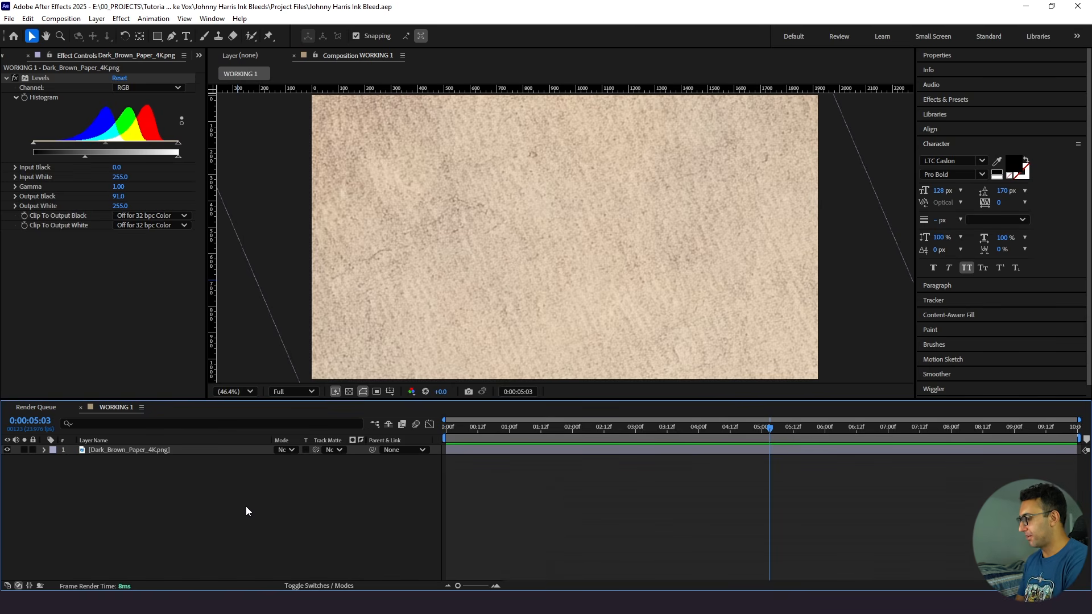
# - Create a 1920 x 1080 px medium red solid above the paper layer and apply the Gradient Ramp effect to it
pyautogui.hotkey('ctrl', 'y')
pyautogui.click(621, 410)
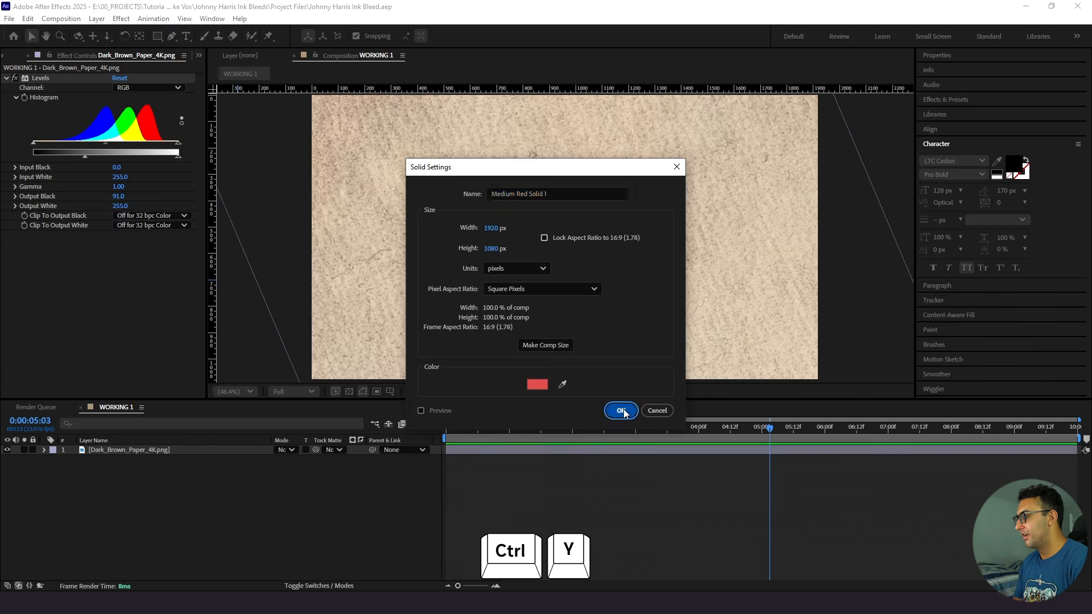
pyautogui.hotkey('ctrl', 'space')
pyautogui.write('grad')
pyautogui.press('Down')
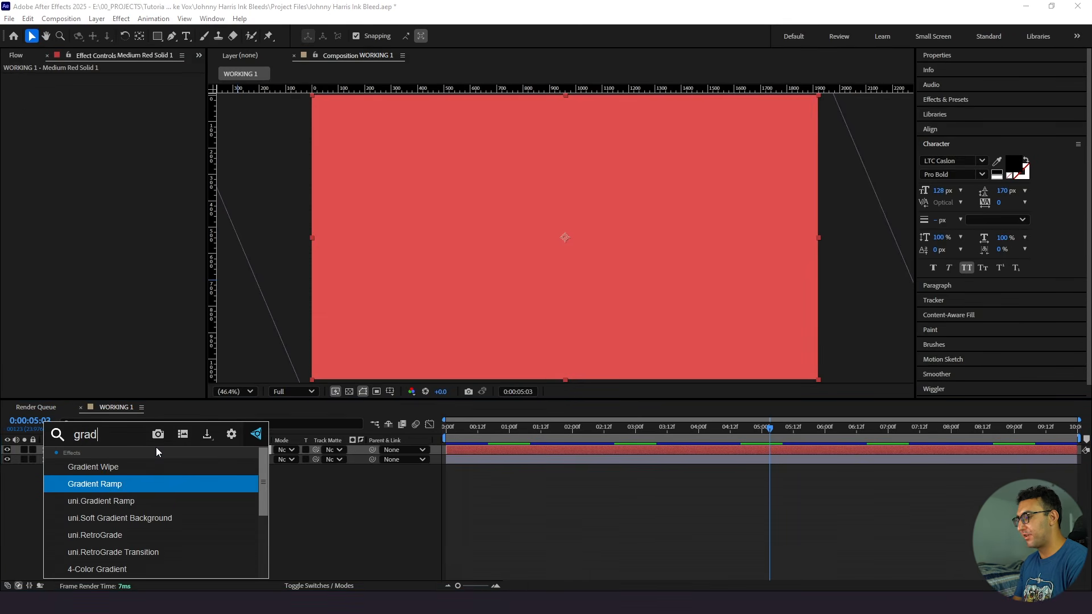
pyautogui.press('Return')
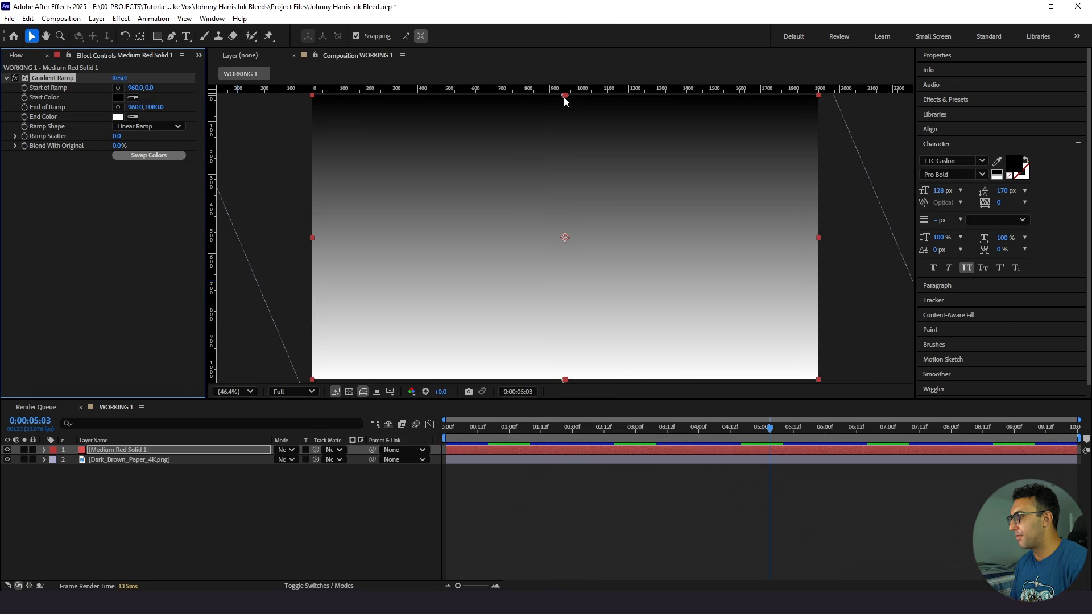
# - Run the Gradient Ramp horizontally, starting at the middle of the frame's left edge and ending at the middle of its right edge
pyautogui.moveTo(565, 97); pyautogui.dragTo(524, 125)
pyautogui.moveTo(565, 380); pyautogui.dragTo(581, 332)
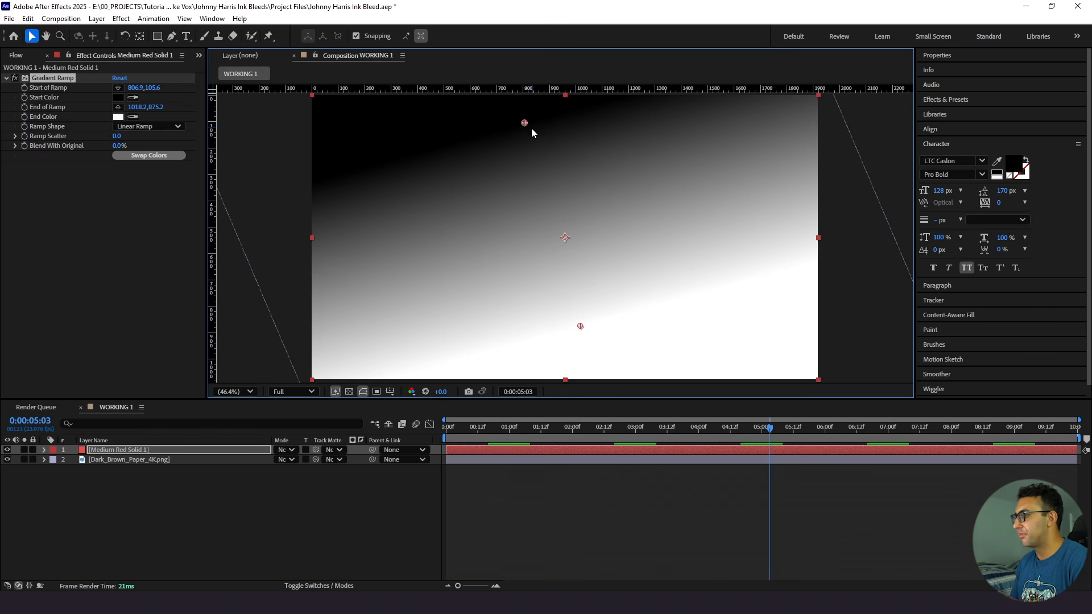
pyautogui.click(118, 88)
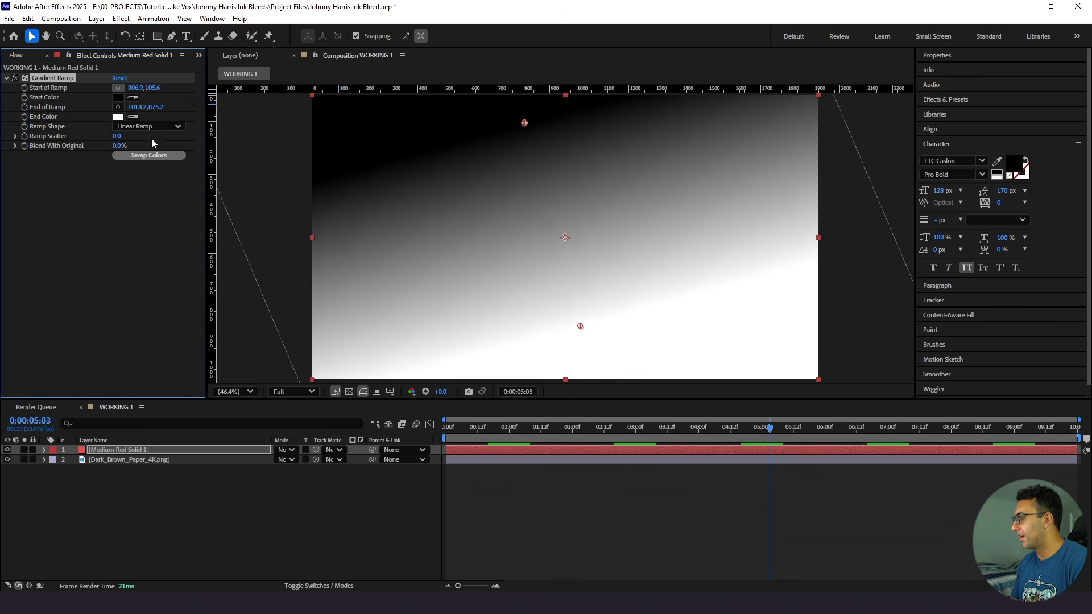
pyautogui.click(311, 239)
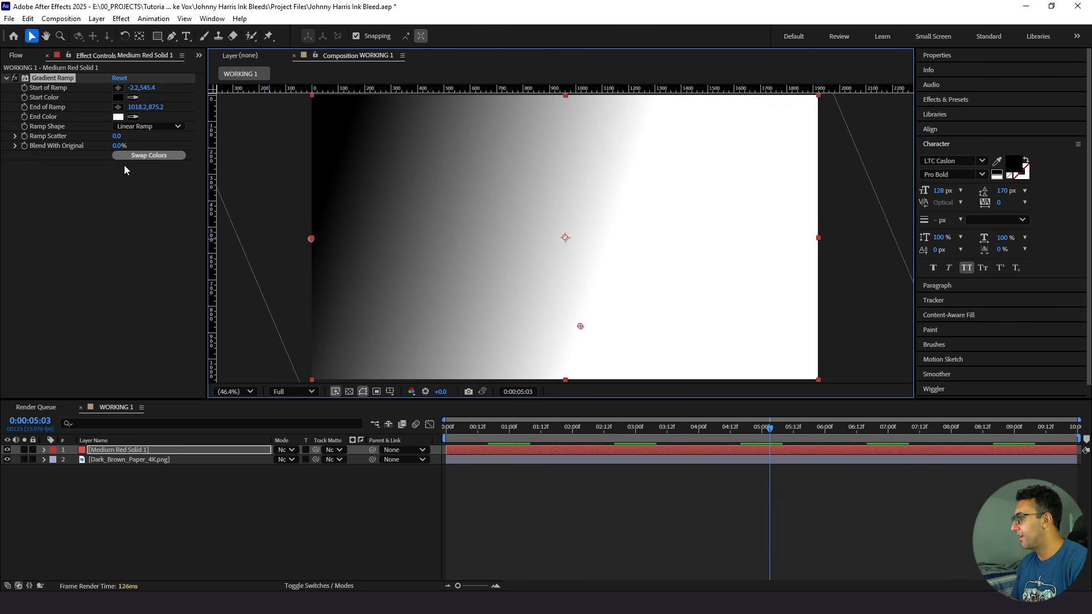
pyautogui.click(118, 107)
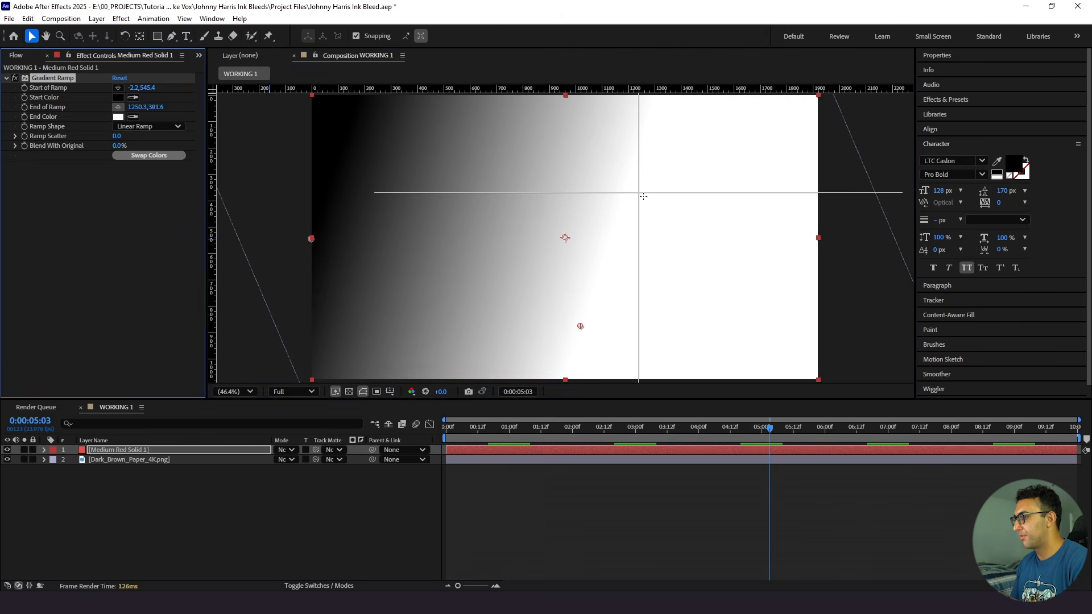
pyautogui.click(818, 239)
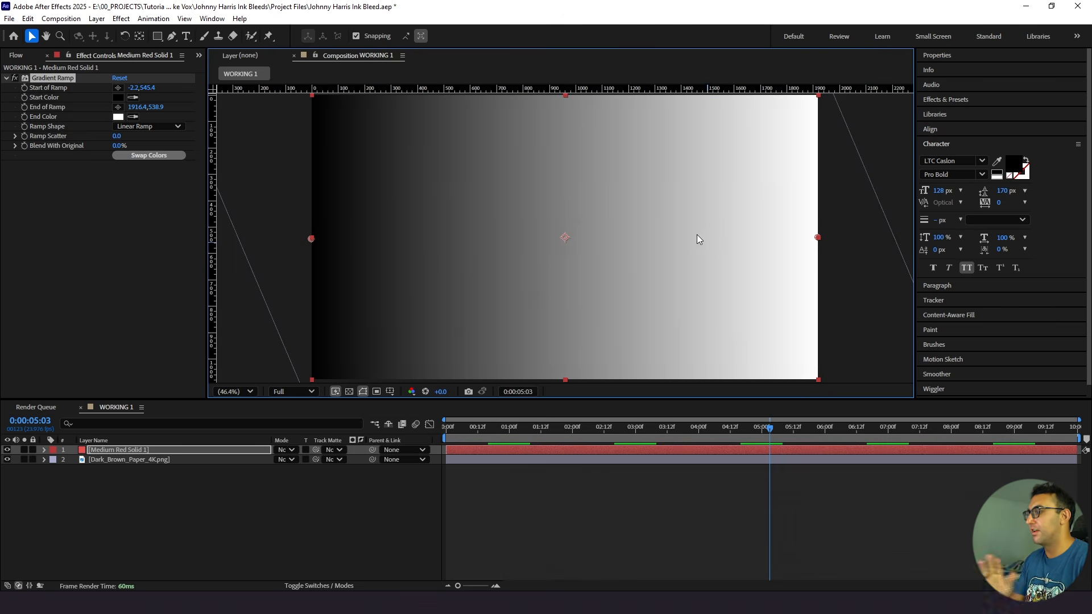
# - Set the Gradient Ramp's start color to light pink and its end color to light orange, and play back the composition
pyautogui.click(117, 97)
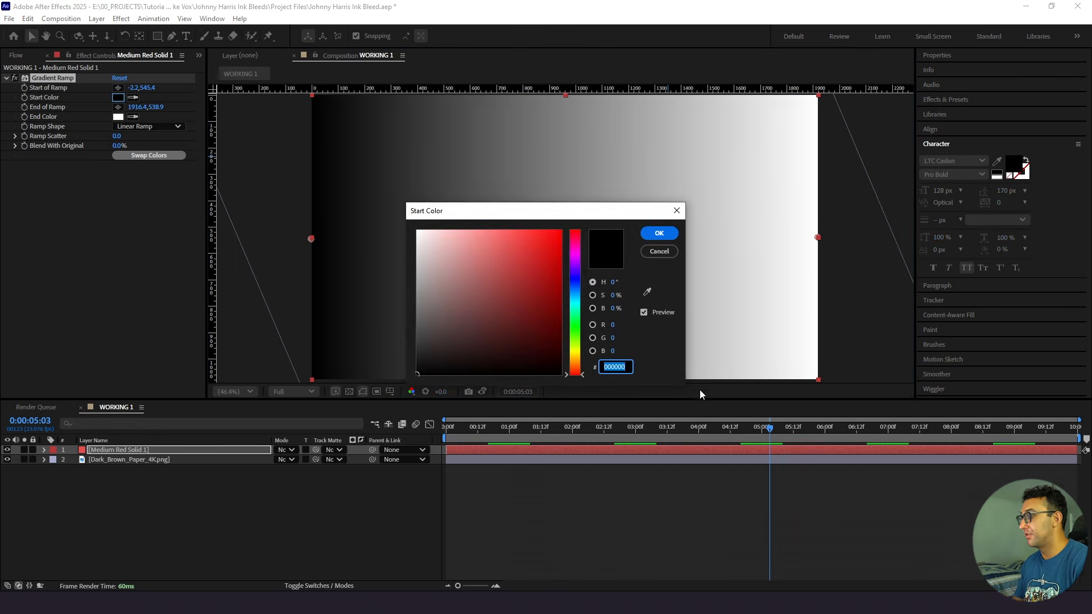
pyautogui.hotkey('ctrl', 'v')
pyautogui.click(667, 235)
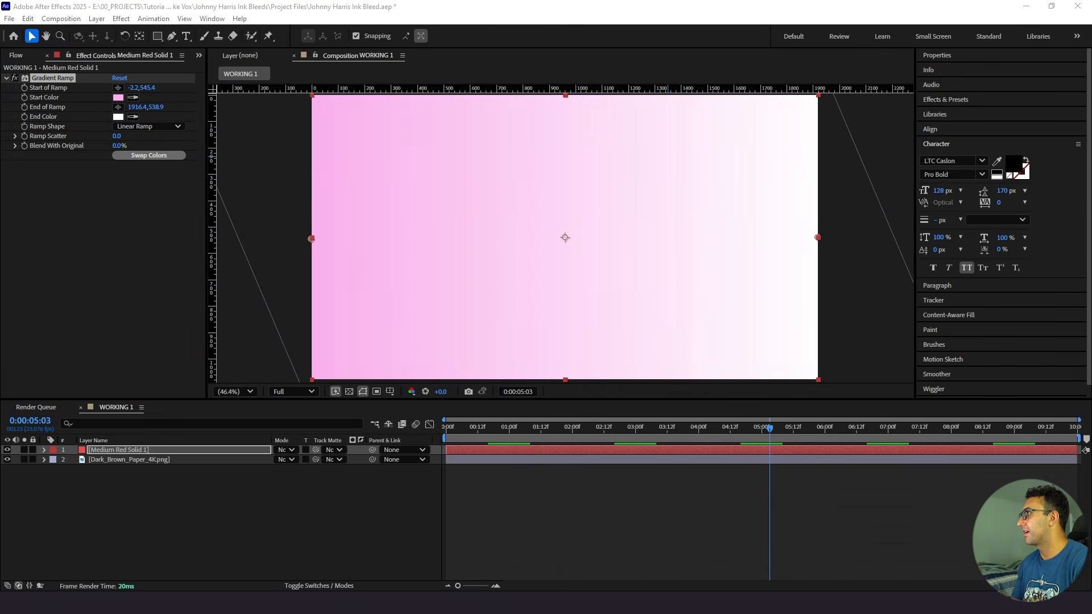
pyautogui.click(119, 118)
pyautogui.hotkey('ctrl', 'v')
pyautogui.click(664, 235)
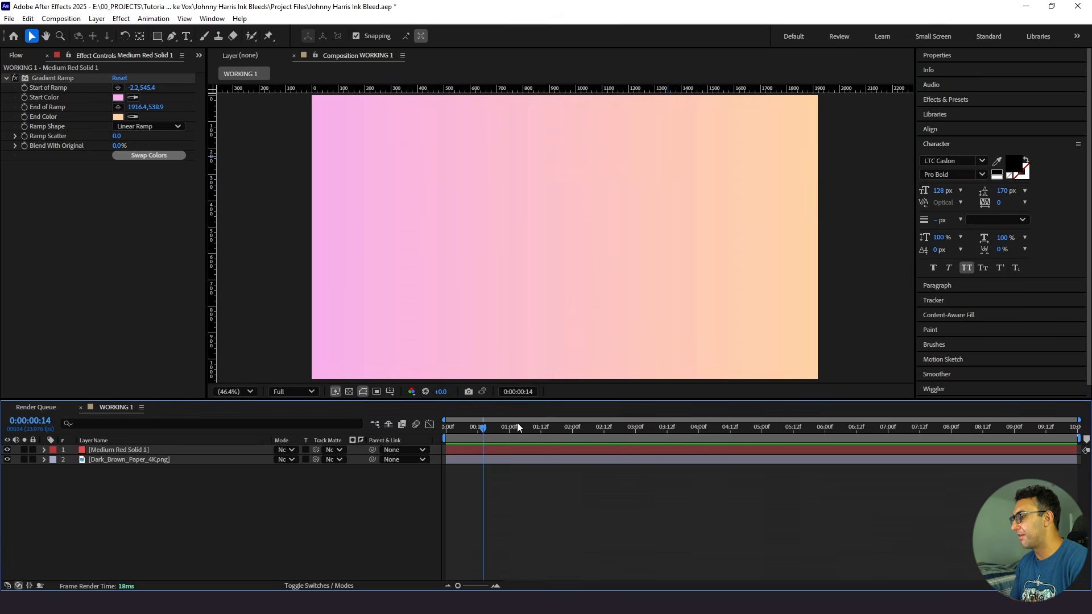
pyautogui.click(488, 427)
pyautogui.press('space')
pyautogui.press('space')
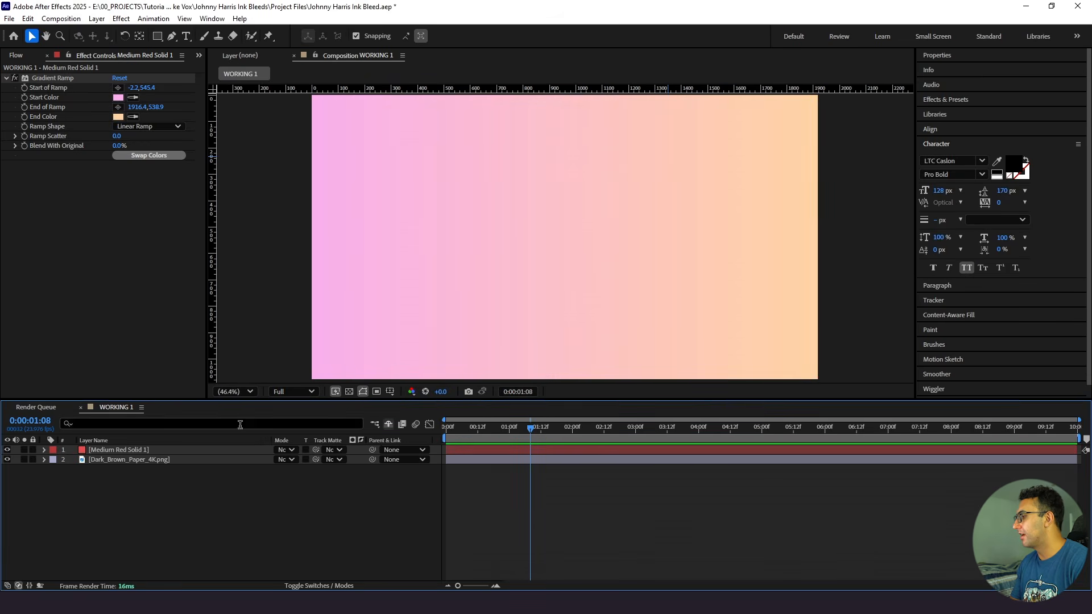
# - Rename the medium red solid layer as Gradient Ramp Solid
pyautogui.click(145, 451)
pyautogui.press('Return')
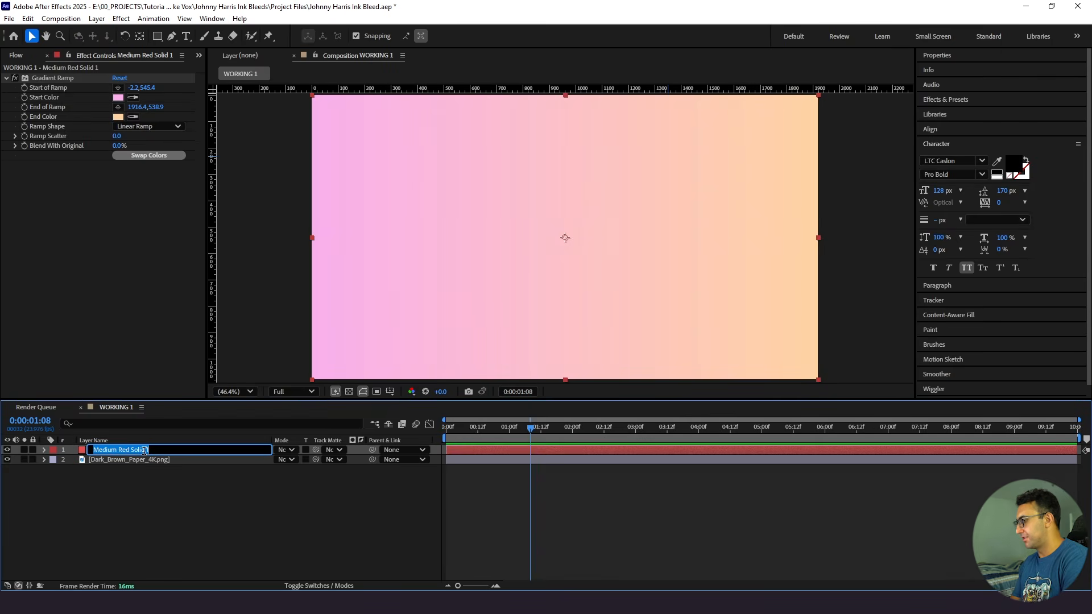
pyautogui.write('Gradient')
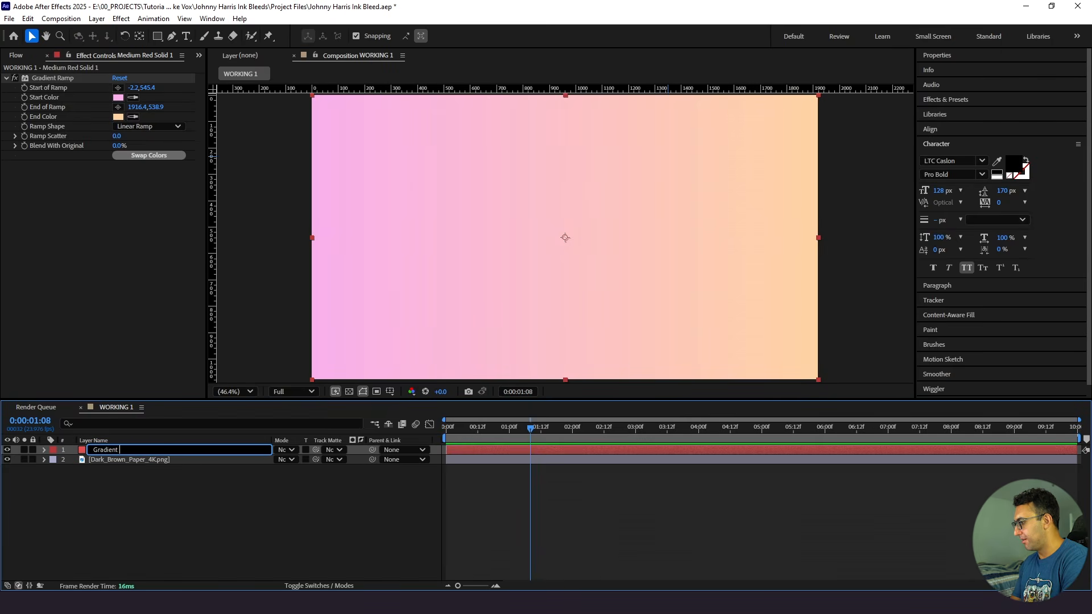
pyautogui.press('Return')
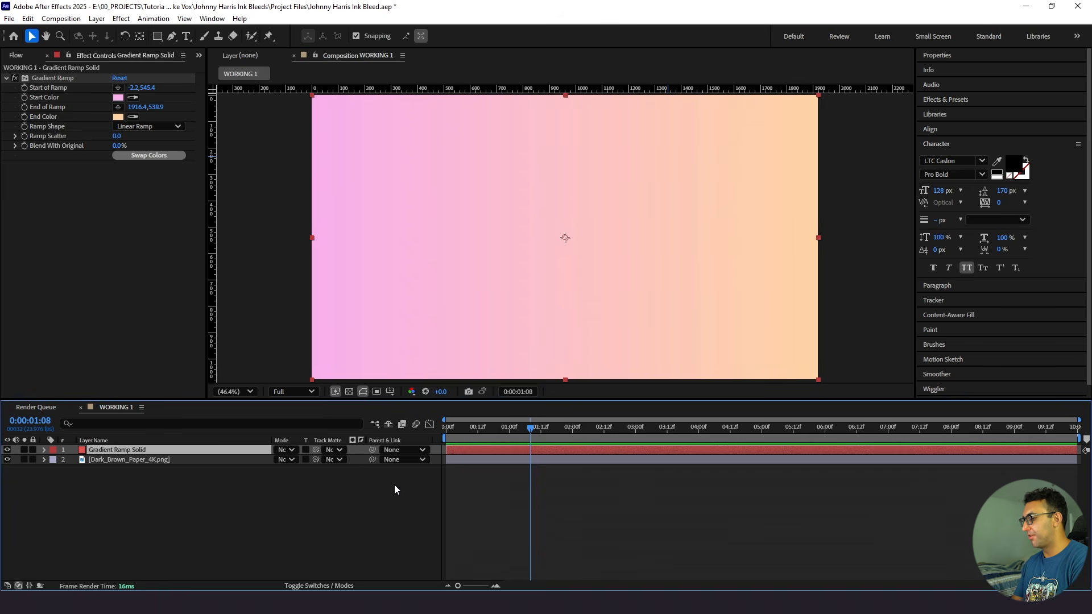
# - Cycle the Gradient Ramp Solid through successive blending modes to compare how it mixes with the paper texture
pyautogui.hotkey('shift', '=')
pyautogui.hotkey('shift', '=')
pyautogui.hotkey('shift', '=')
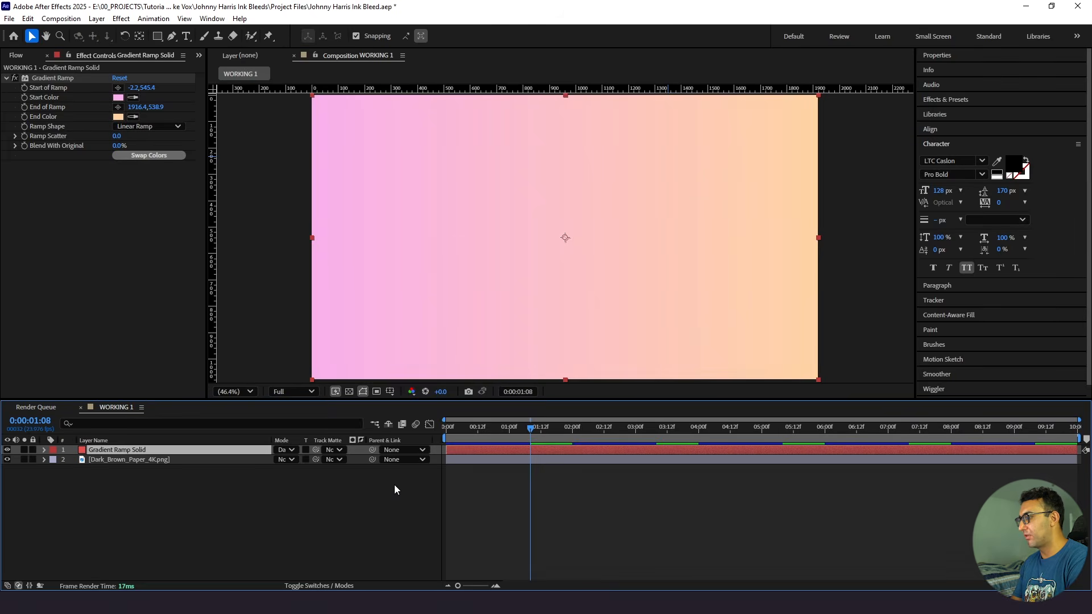
pyautogui.click(284, 450)
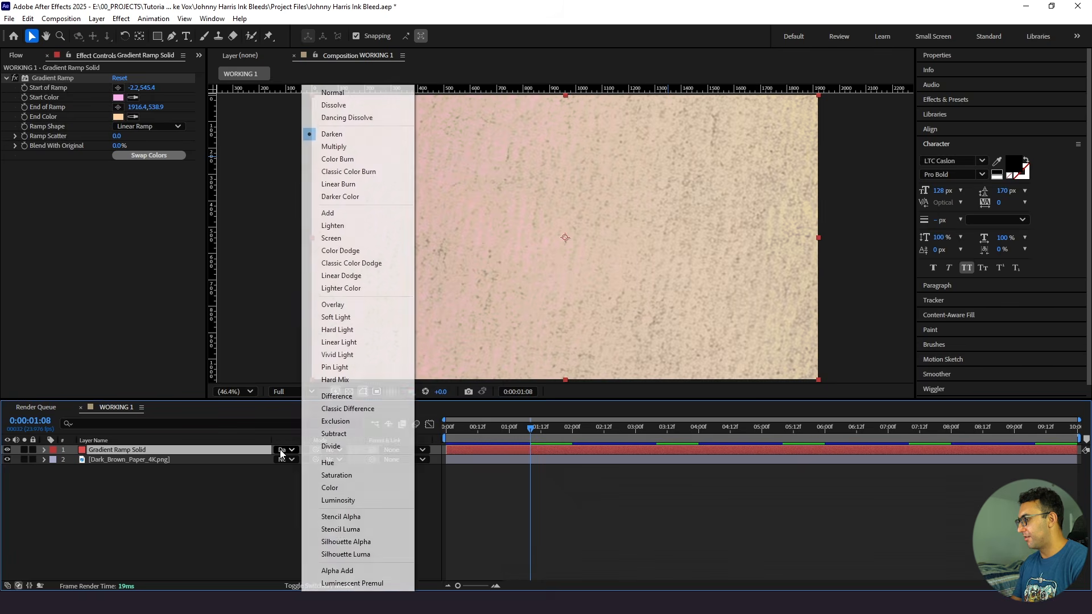
pyautogui.click(250, 496)
pyautogui.click(242, 451)
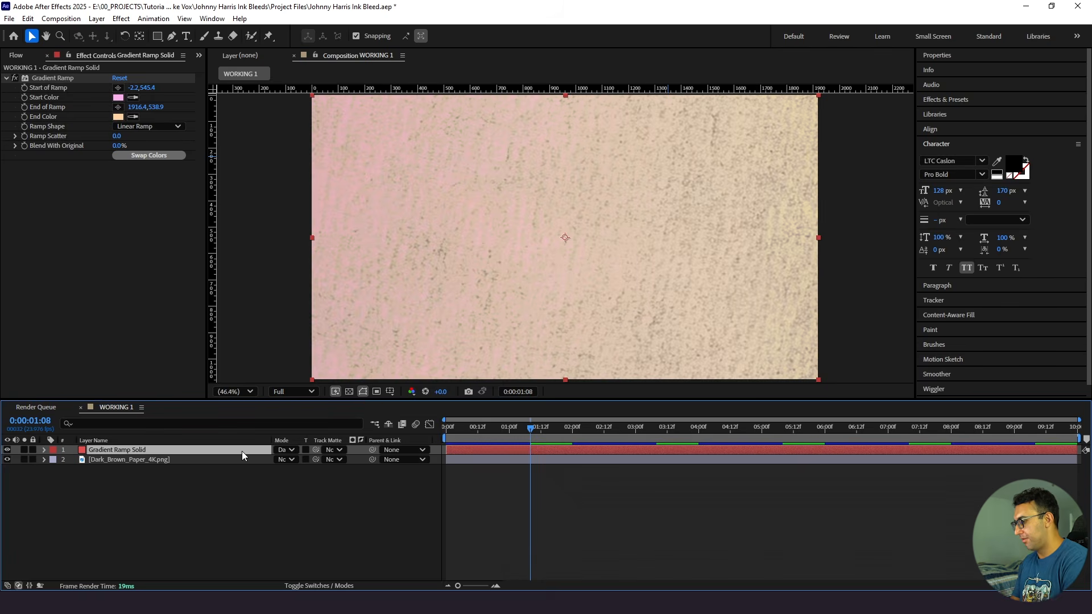
pyautogui.hotkey('shift', '=')
pyautogui.hotkey('shift', '=')
pyautogui.hotkey('shift', '=')
pyautogui.hotkey('shift', '=')
pyautogui.hotkey('shift', '=')
pyautogui.hotkey('shift', '=')
pyautogui.hotkey('shift', '=')
pyautogui.hotkey('shift', '=')
pyautogui.hotkey('shift', '=')
pyautogui.hotkey('shift', '=')
pyautogui.hotkey('shift', '=')
pyautogui.hotkey('shift', '=')
pyautogui.hotkey('shift', '=')
pyautogui.hotkey('shift', '=')
pyautogui.hotkey('shift', '=')
pyautogui.hotkey('shift', '=')
pyautogui.hotkey('shift', '=')
pyautogui.hotkey('shift', '=')
pyautogui.hotkey('shift', '=')
pyautogui.hotkey('shift', '=')
pyautogui.hotkey('shift', '=')
pyautogui.hotkey('shift', '=')
pyautogui.hotkey('shift', '=')
pyautogui.hotkey('shift', '=')
pyautogui.hotkey('shift', '=')
pyautogui.hotkey('shift', '=')
pyautogui.hotkey('shift', '=')
pyautogui.hotkey('shift', '=')
pyautogui.hotkey('shift', '=')
pyautogui.hotkey('shift', '=')
pyautogui.hotkey('shift', '=')
pyautogui.hotkey('shift', '=')
pyautogui.hotkey('shift', '=')
pyautogui.hotkey('shift', '=')
pyautogui.hotkey('shift', '=')
pyautogui.hotkey('shift', '=')
pyautogui.hotkey('shift', '=')
pyautogui.hotkey('shift', '=')
pyautogui.hotkey('shift', '=')
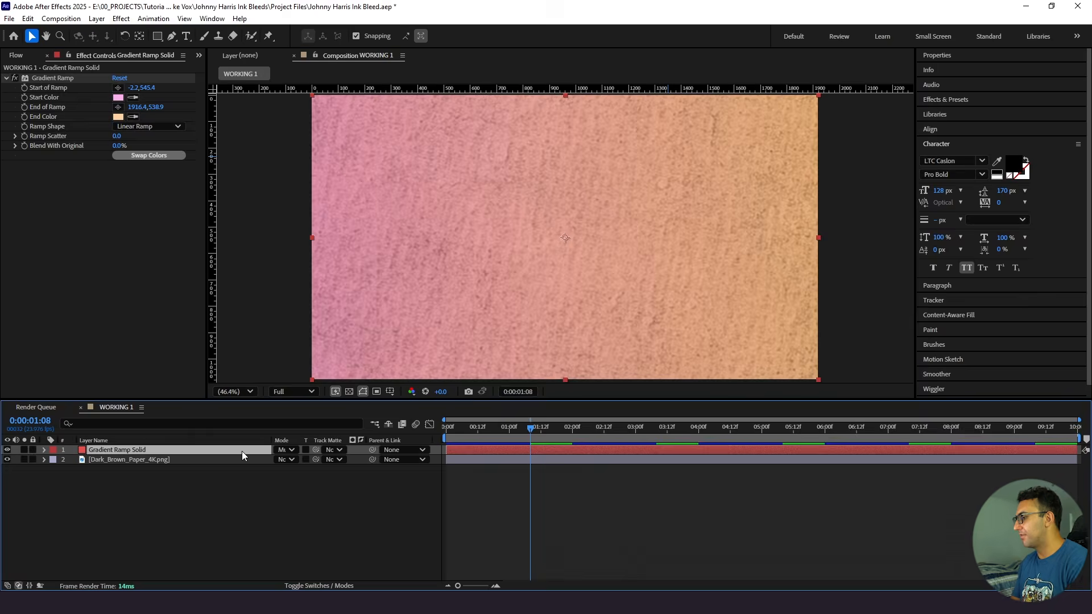
# - Set the Gradient Ramp Solid's blending mode to Overlay
pyautogui.click(285, 450)
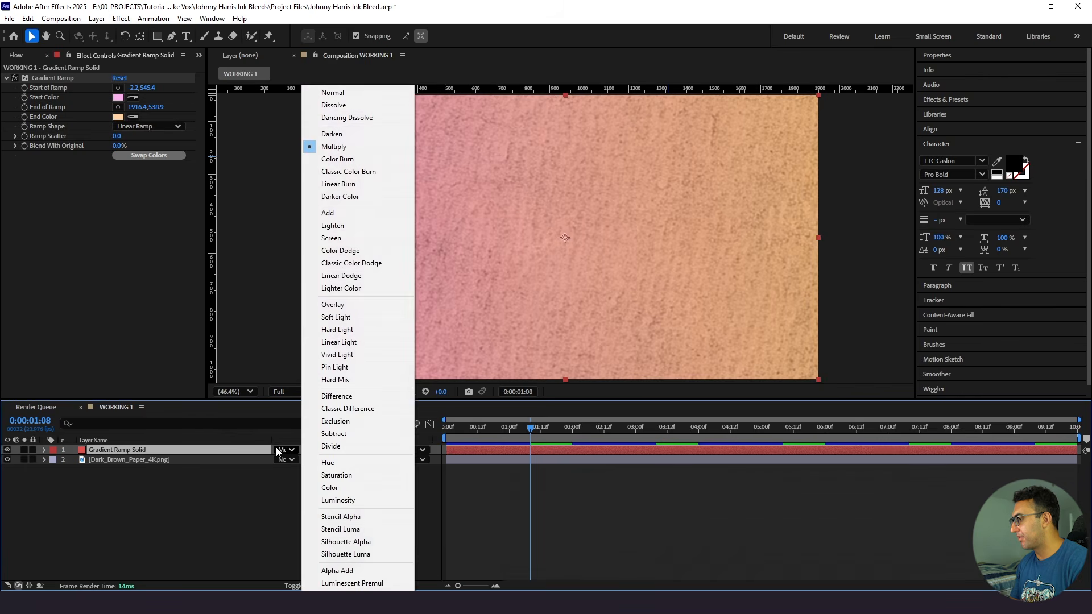
pyautogui.click(330, 304)
pyautogui.click(189, 506)
# - Reduce the Gradient Ramp Solid's opacity to 55%, preview the background, and save the project
pyautogui.click(182, 450)
pyautogui.press('t')
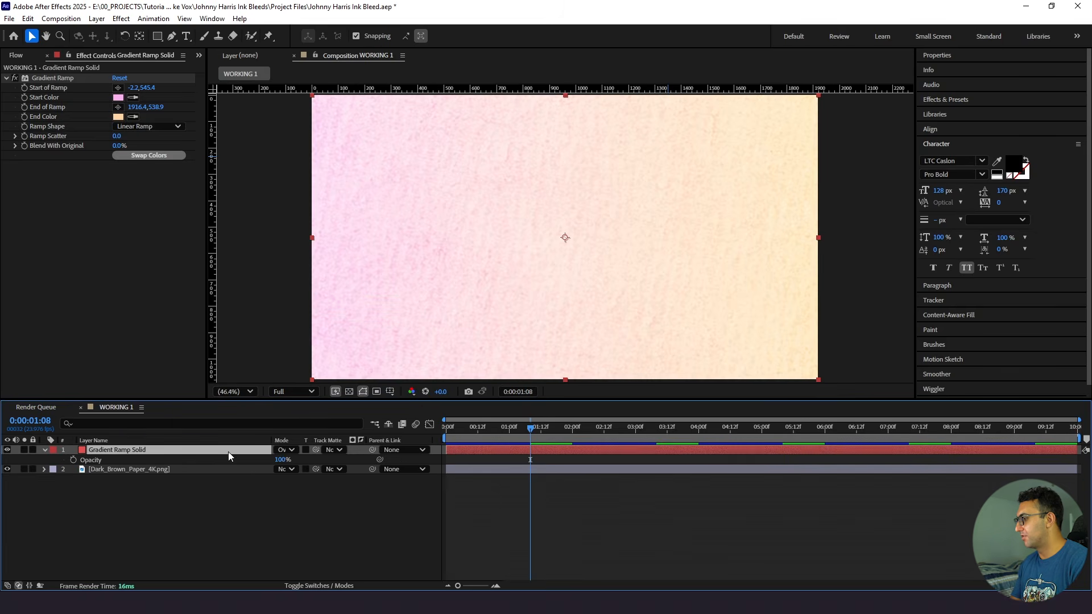
pyautogui.click(280, 459)
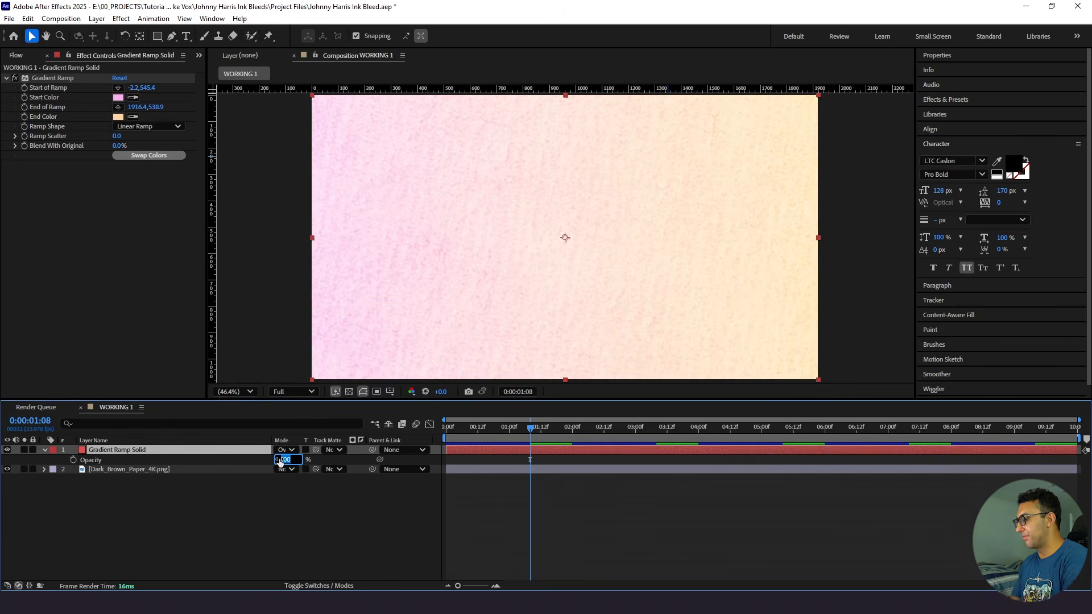
pyautogui.write('50')
pyautogui.press('Return')
pyautogui.click(605, 510)
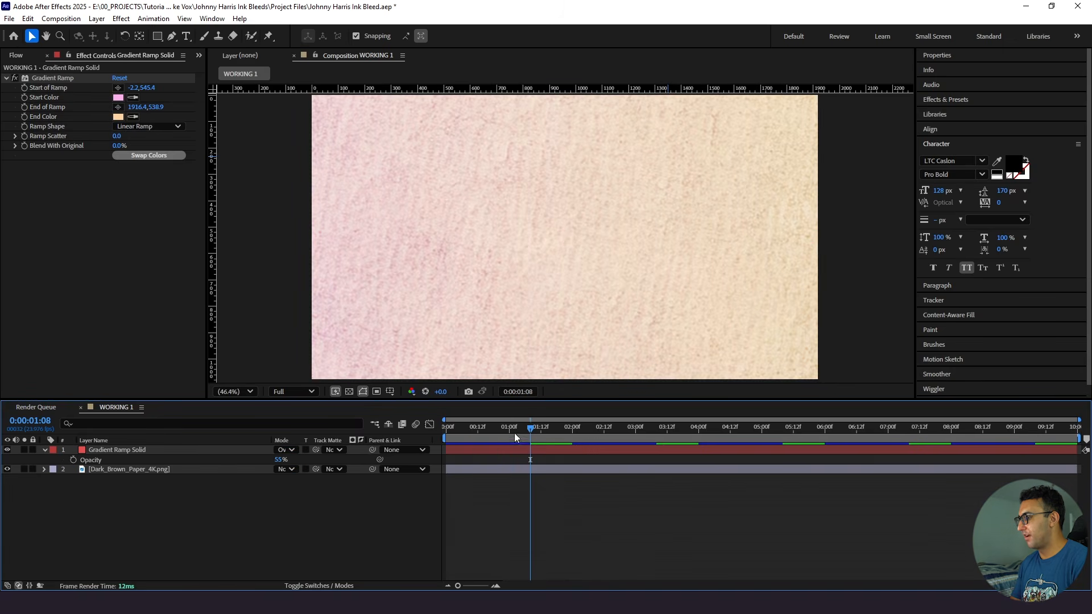
pyautogui.press('space')
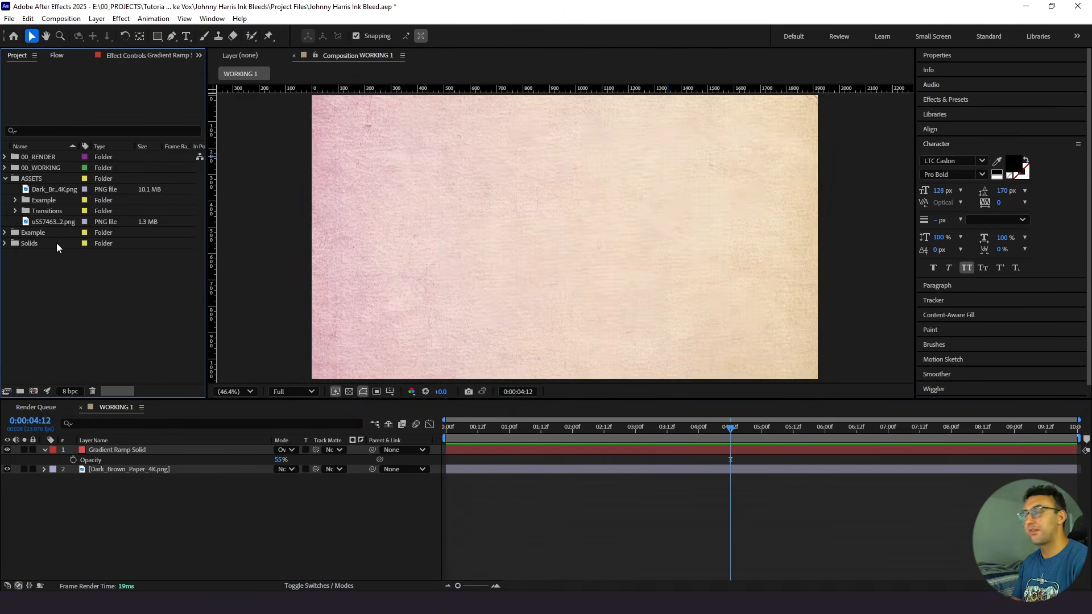
pyautogui.hotkey('ctrl', 's')
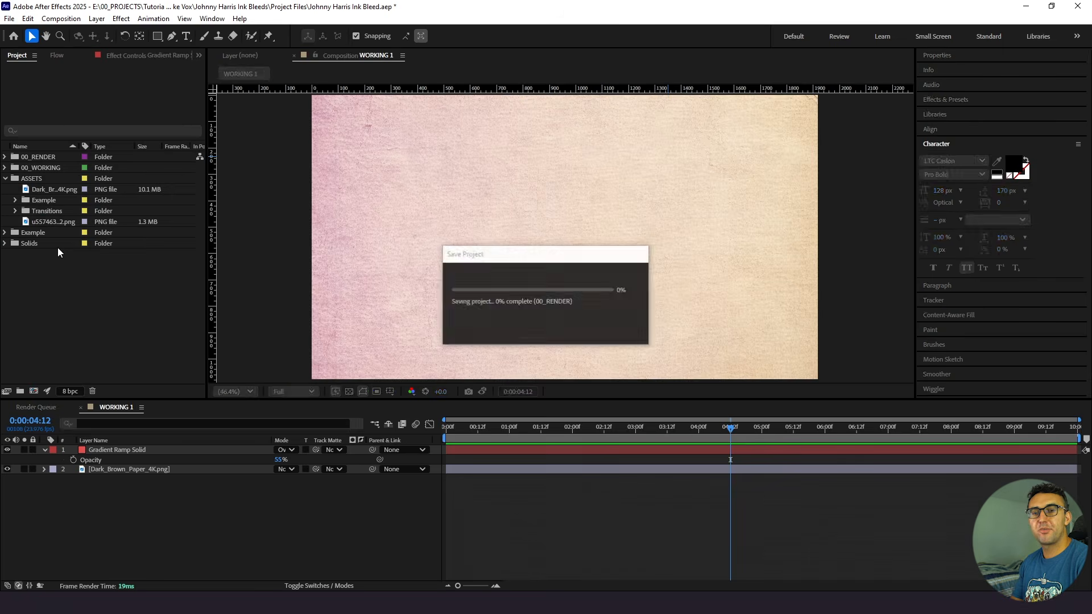
# - Add the city drawing PNG from the ASSETS folder as the top layer and go to frame 0:00:00:16
pyautogui.click(49, 218)
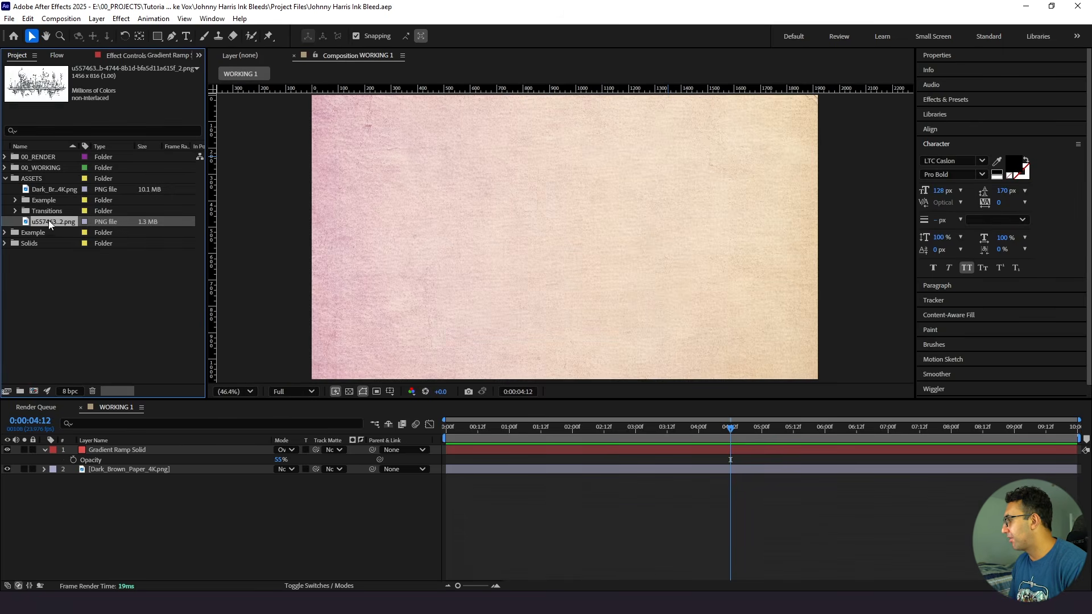
pyautogui.moveTo(50, 217); pyautogui.dragTo(147, 449)
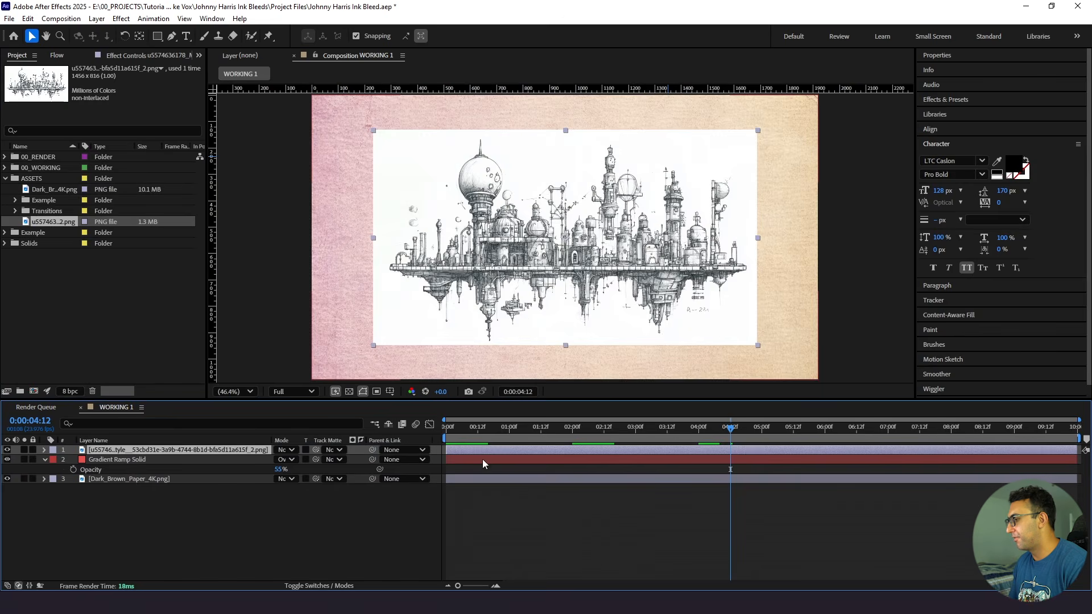
pyautogui.moveTo(477, 426); pyautogui.dragTo(493, 427)
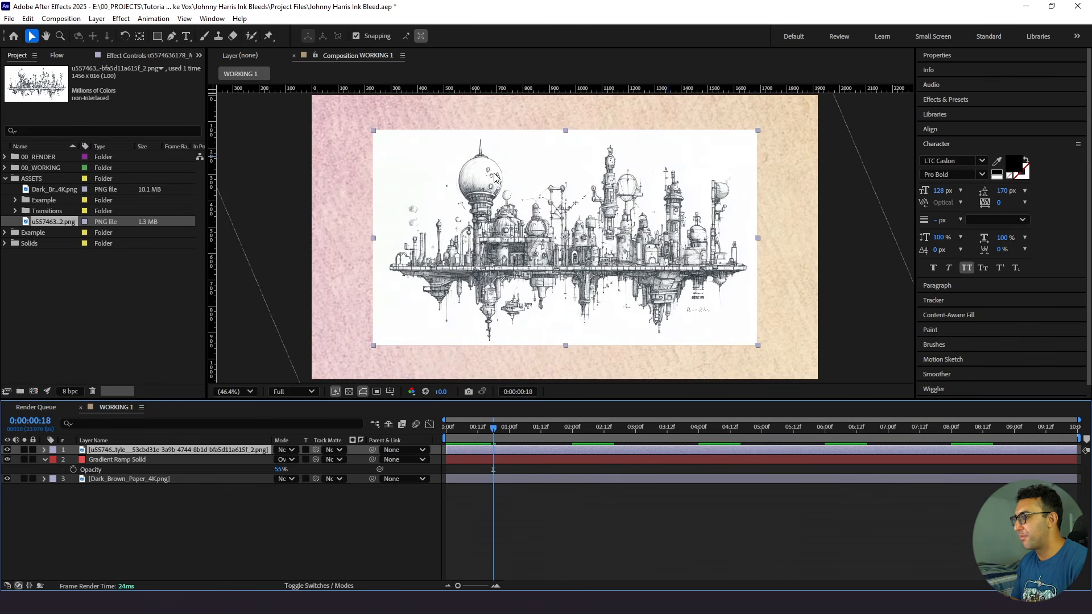
pyautogui.click(489, 427)
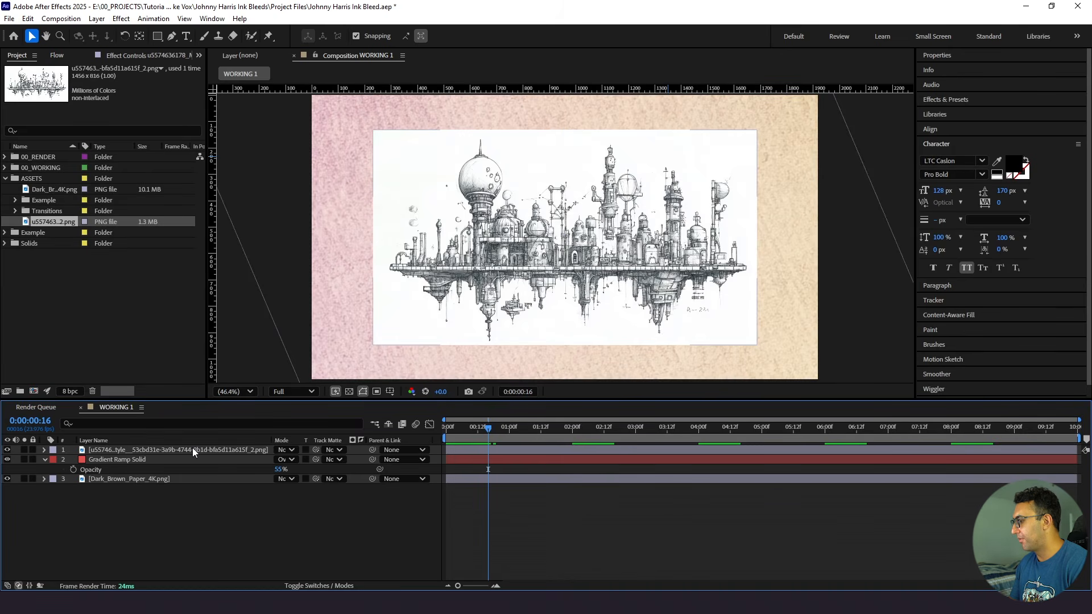
# - Solo the city drawing layer and apply Extract to it with White Point 200 and White Softness 27
pyautogui.click(24, 450)
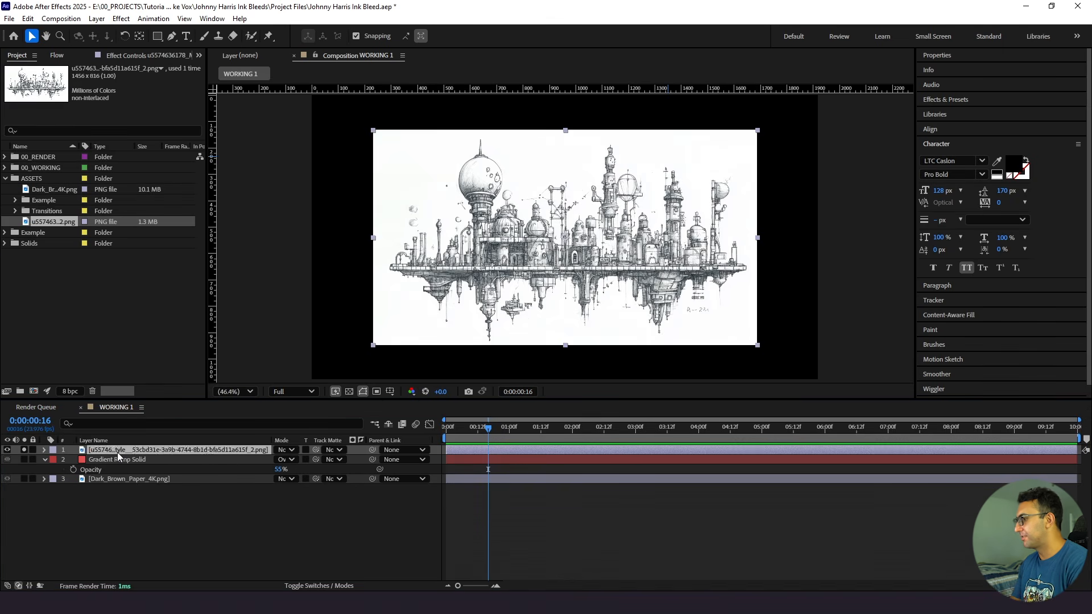
pyautogui.press('Return')
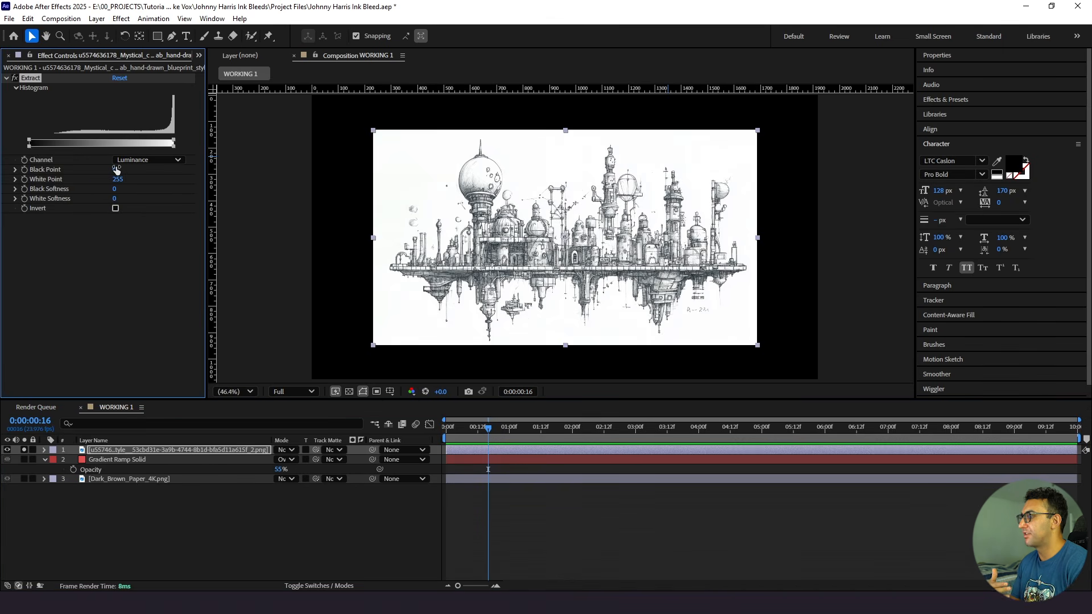
pyautogui.moveTo(117, 179)
pyautogui.mouseDown()
pyautogui.moveTo(129, 181)
pyautogui.moveTo(105, 190)
pyautogui.moveTo(128, 202)
pyautogui.mouseUp()
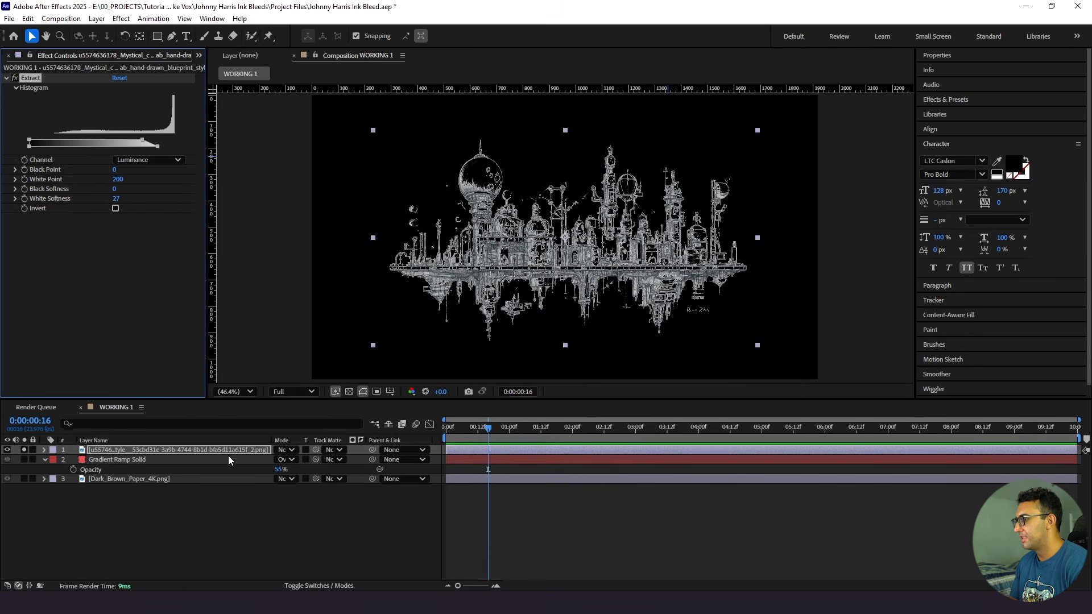
# - Show the transparency grid to check the drawing's removed background, and unsolo the layer
pyautogui.click(280, 492)
pyautogui.click(350, 395)
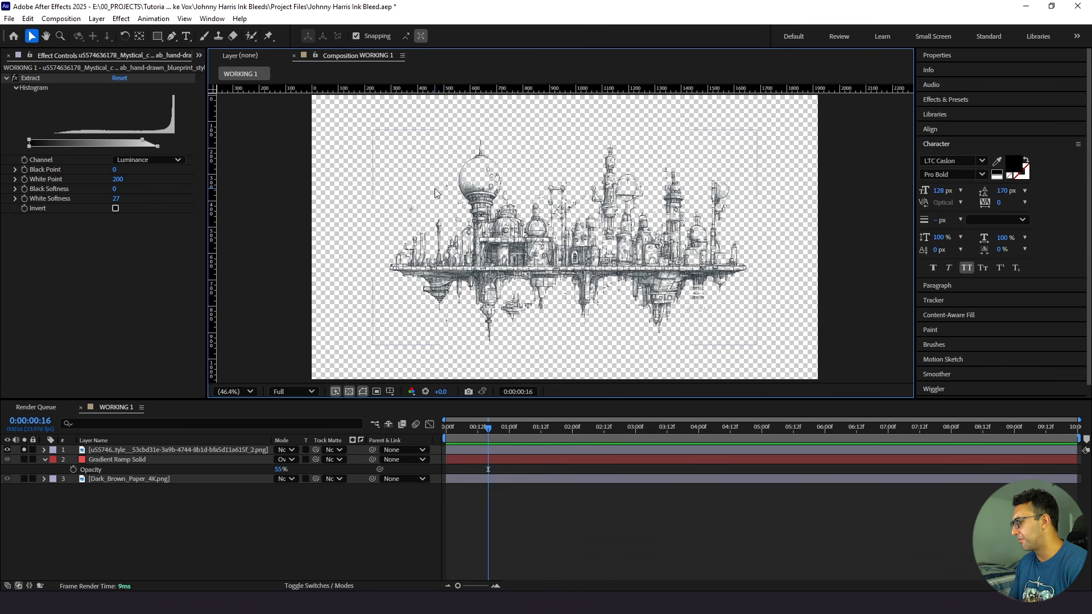
pyautogui.click(26, 449)
pyautogui.click(25, 450)
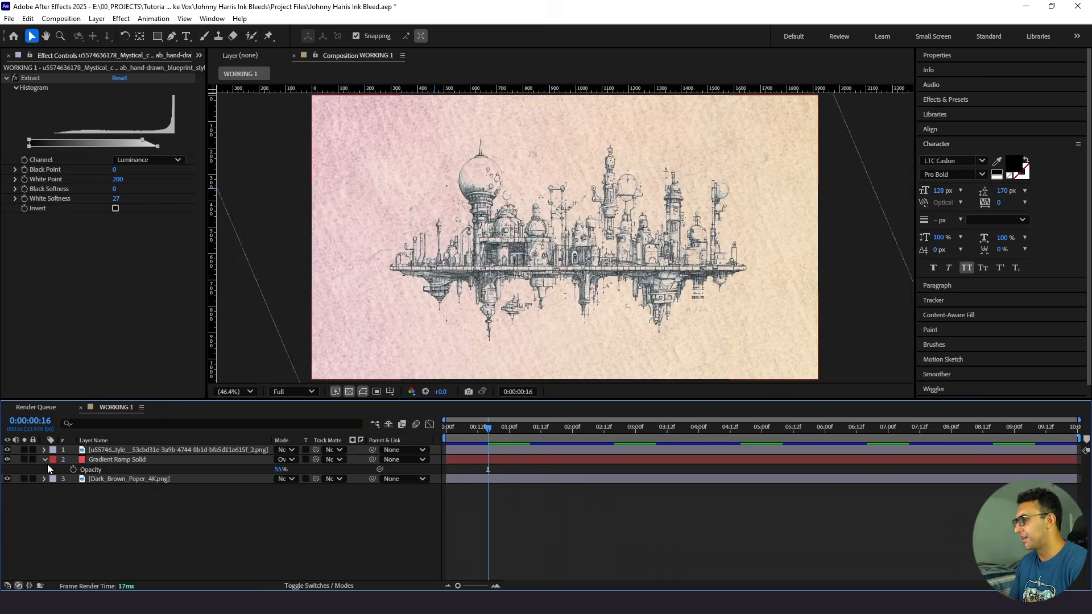
# - Collapse the Gradient Ramp Solid's properties and set the city drawing layer's blending mode to Multiply
pyautogui.click(45, 461)
pyautogui.click(119, 456)
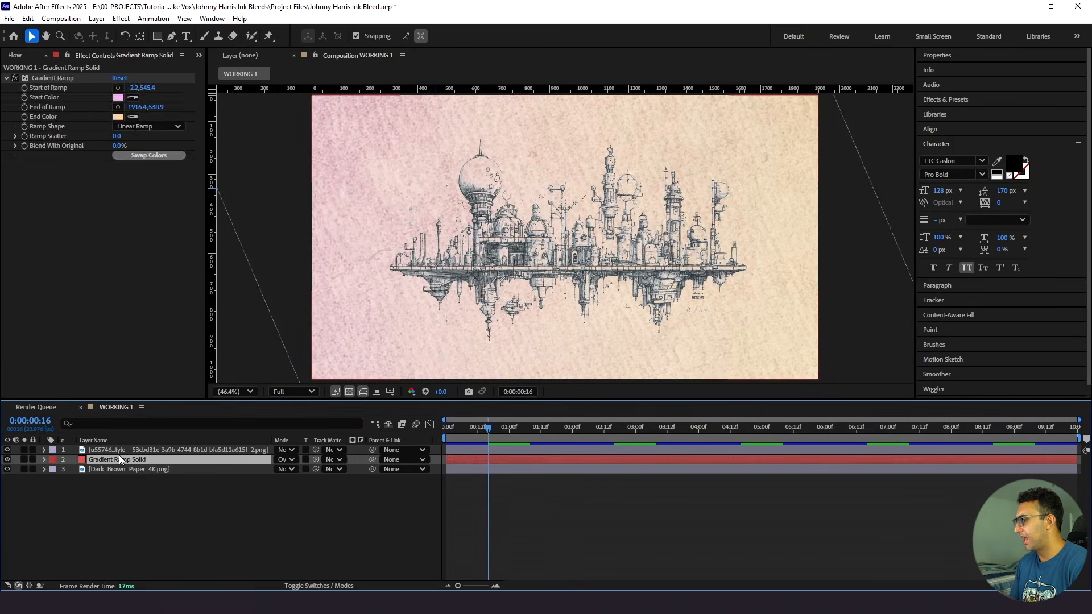
pyautogui.click(122, 449)
pyautogui.click(279, 450)
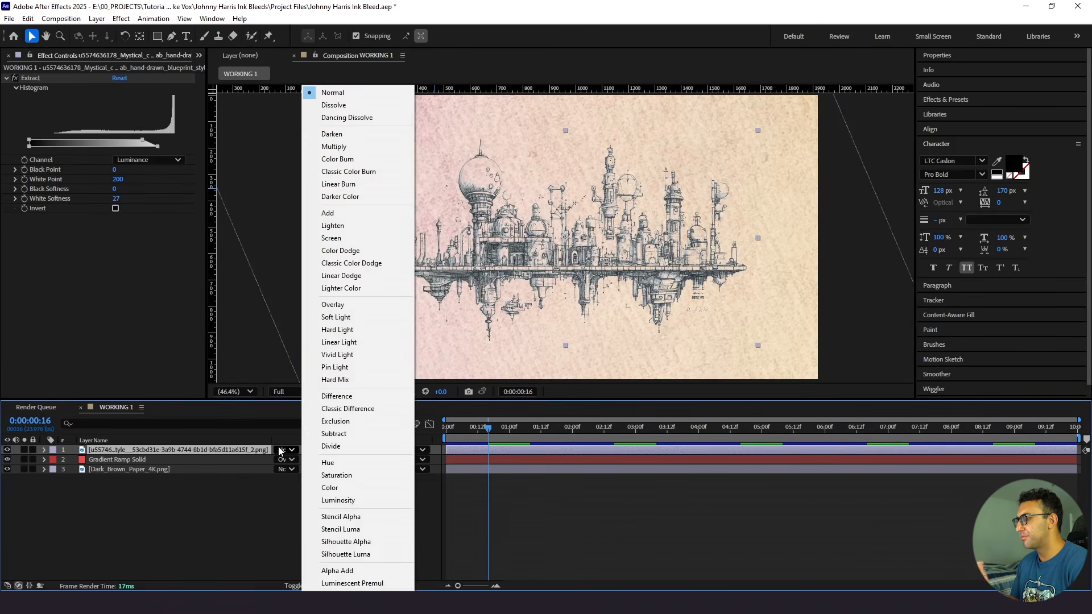
pyautogui.click(336, 146)
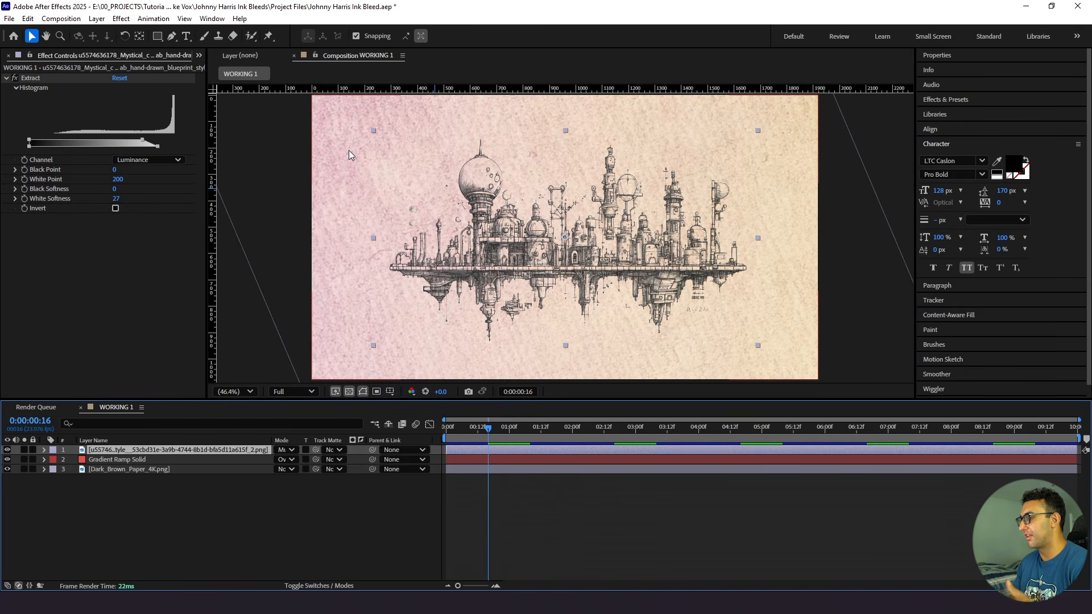
# - Set the city drawing layer's opacity to 45%
pyautogui.click(169, 449)
pyautogui.press('t')
pyautogui.click(285, 468)
pyautogui.click(285, 468)
pyautogui.click(284, 459)
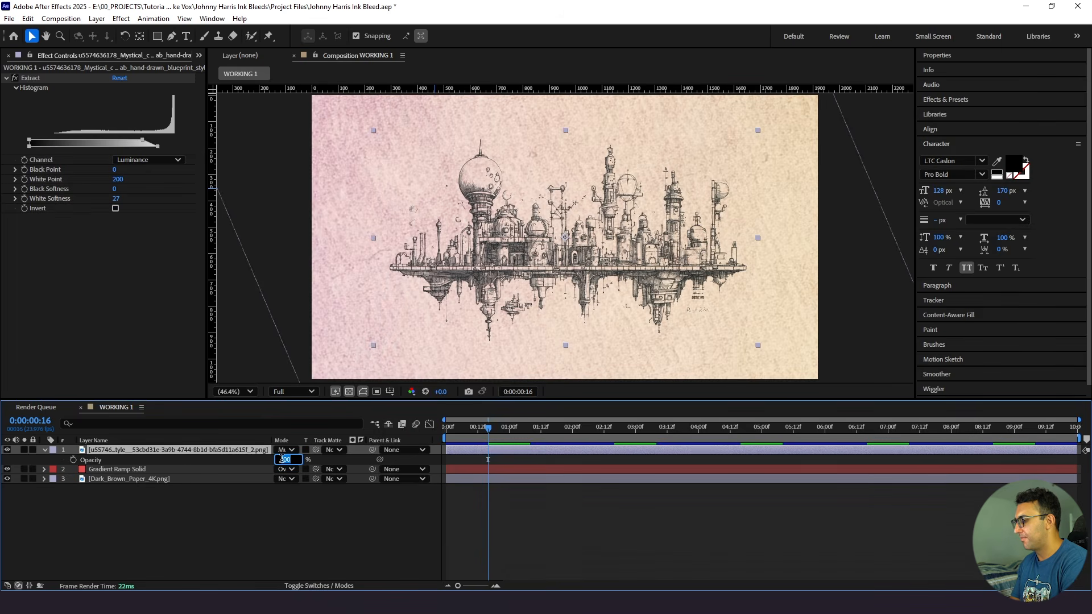
pyautogui.write('40')
pyautogui.press('Return')
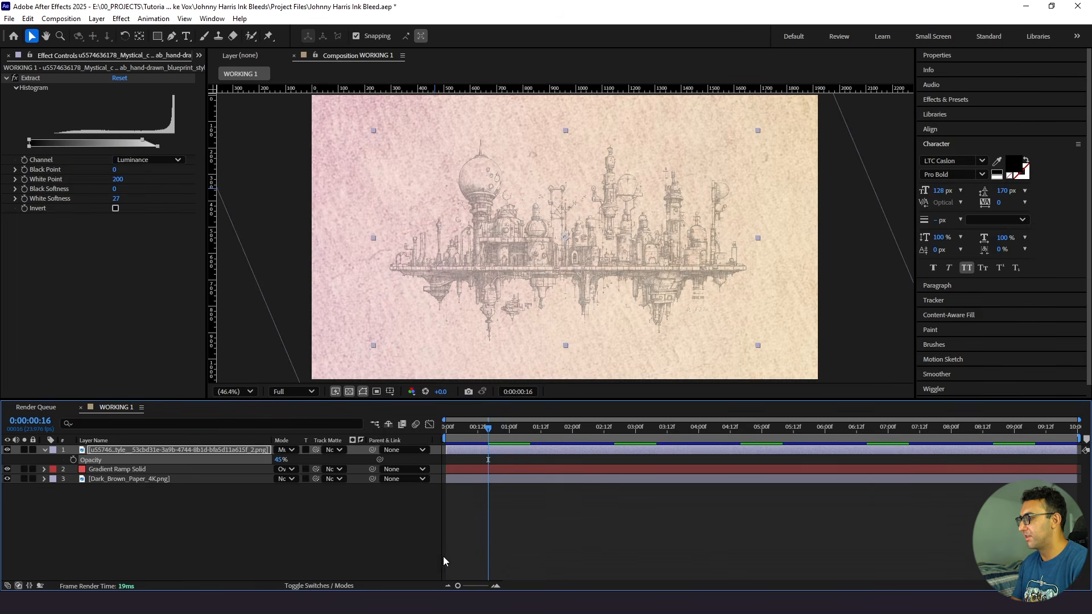
pyautogui.click(443, 558)
# - At the start of the composition, draw a closed, curved Pen tool mask loosely around the city on the drawing layer
pyautogui.moveTo(487, 429); pyautogui.dragTo(1, 98)
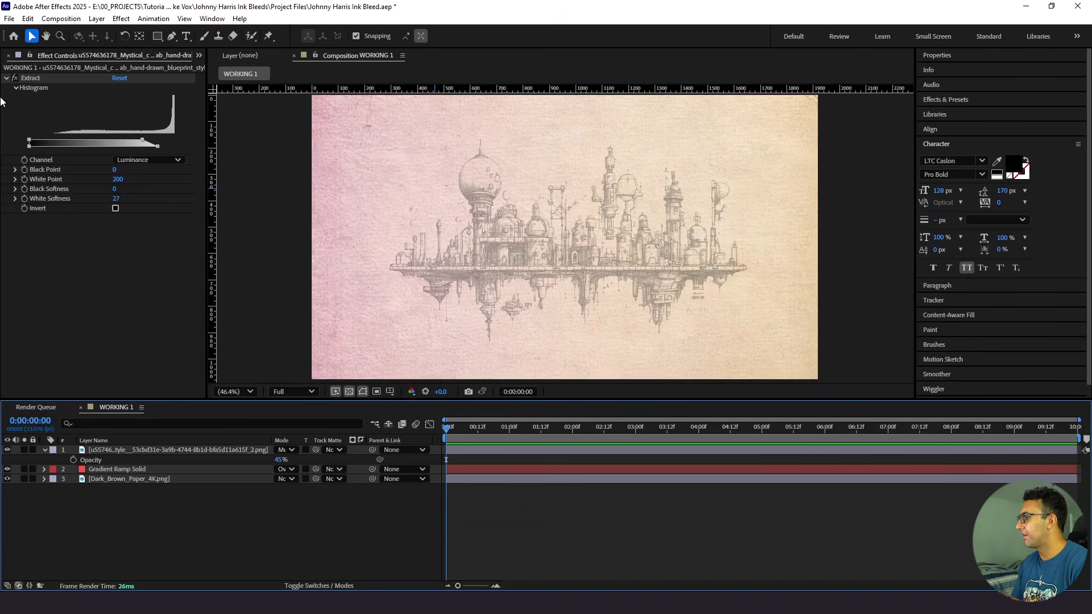
pyautogui.click(167, 451)
pyautogui.click(172, 36)
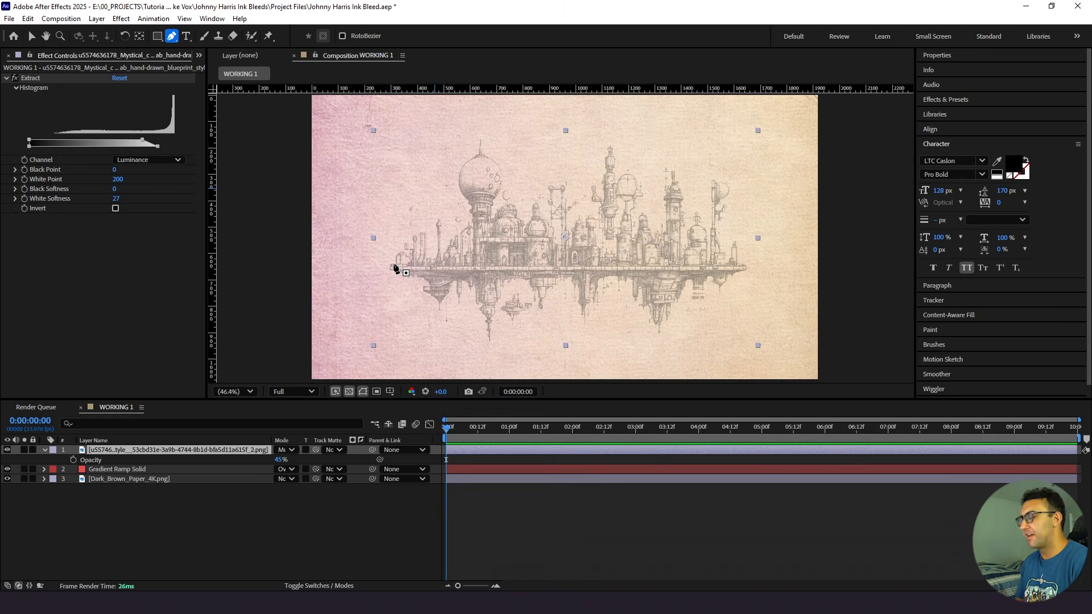
pyautogui.click(419, 124)
pyautogui.moveTo(385, 253); pyautogui.dragTo(485, 288)
pyautogui.moveTo(556, 313); pyautogui.dragTo(537, 314)
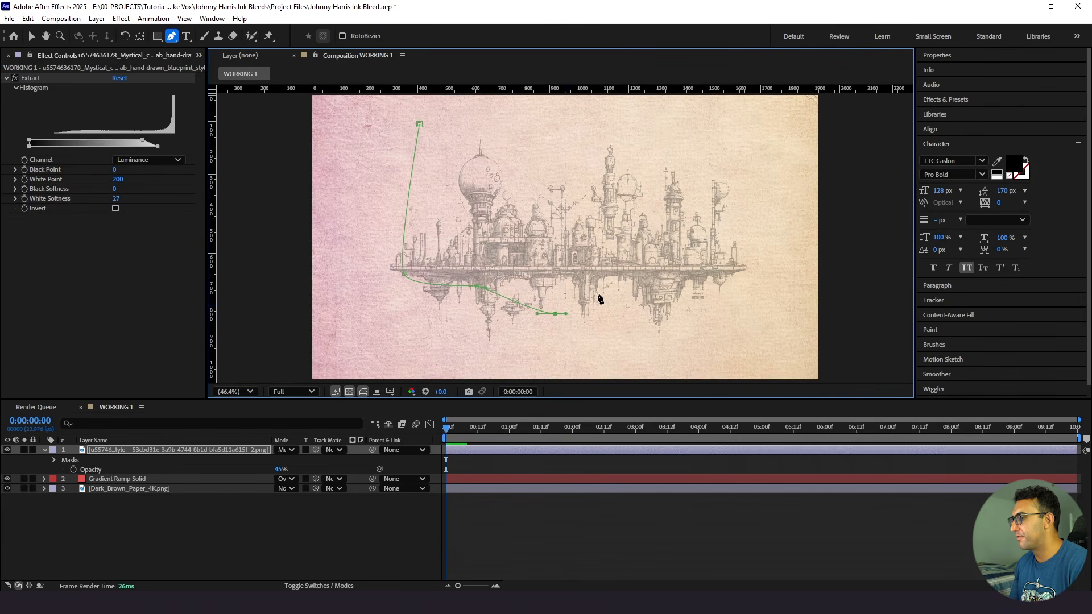
pyautogui.moveTo(632, 289); pyautogui.dragTo(643, 291)
pyautogui.moveTo(731, 305); pyautogui.dragTo(738, 298)
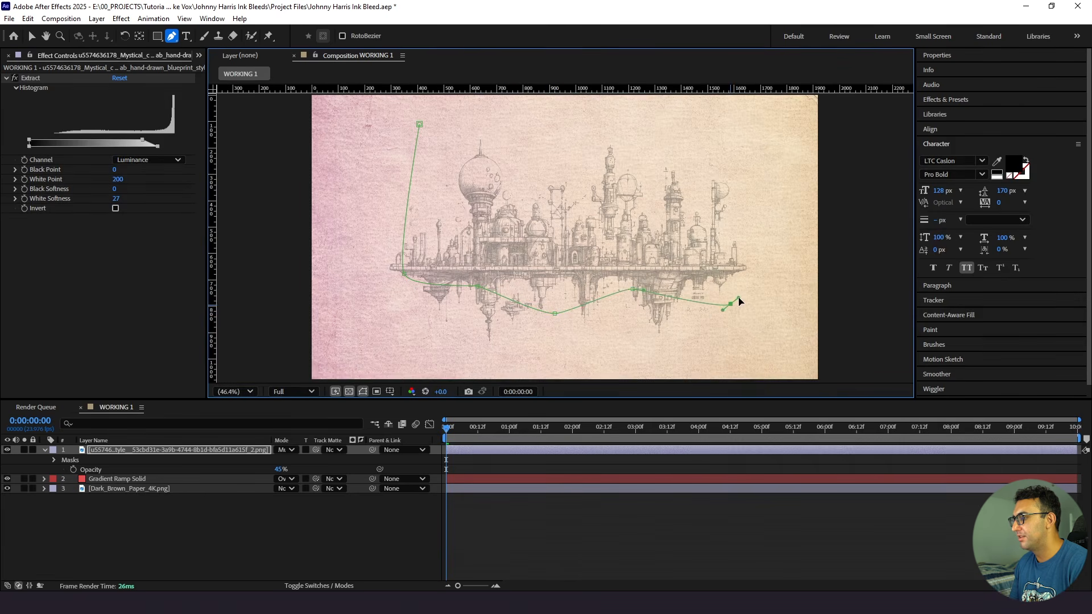
pyautogui.moveTo(730, 238); pyautogui.dragTo(720, 230)
pyautogui.moveTo(703, 176); pyautogui.dragTo(709, 170)
pyautogui.moveTo(629, 160); pyautogui.dragTo(611, 160)
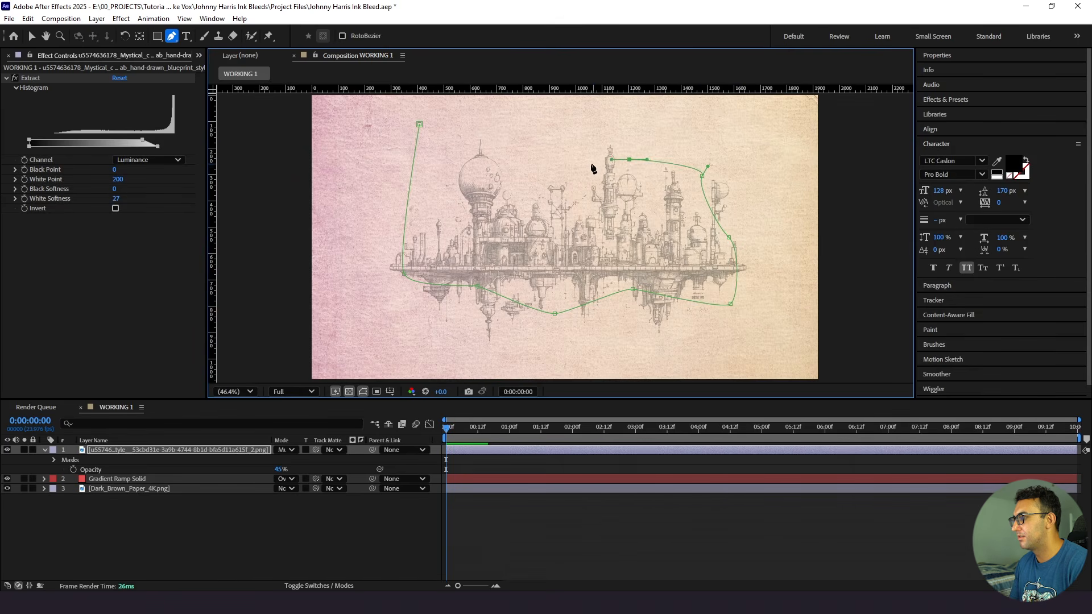
pyautogui.moveTo(542, 141); pyautogui.dragTo(597, 151)
pyautogui.click(529, 179)
pyautogui.click(503, 119)
pyautogui.click(419, 125)
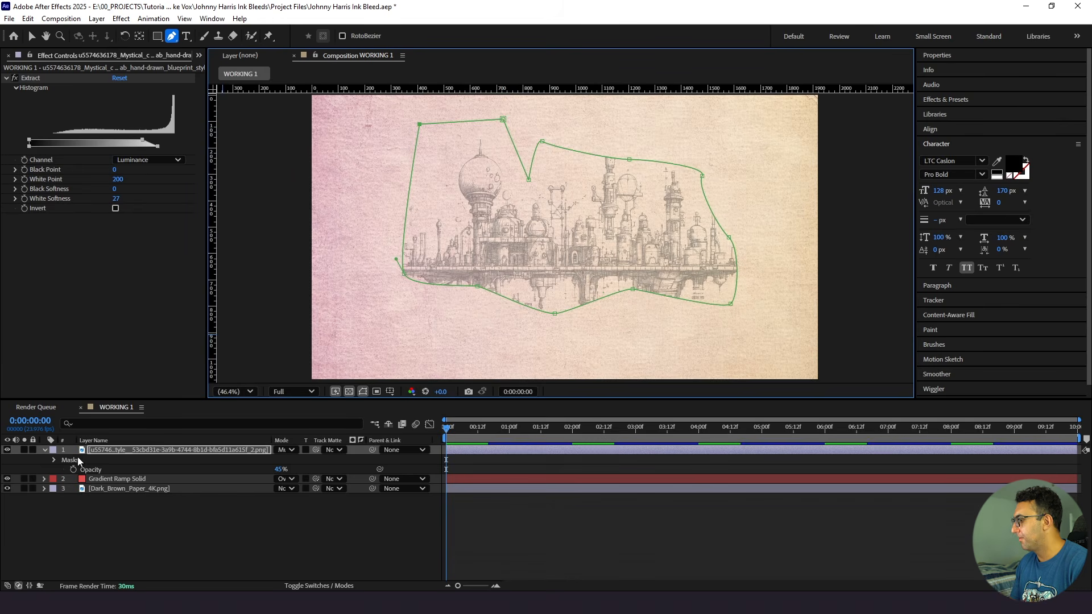
# - Feather the drawing's mask by 130 pixels, raise its upper edge above the tall central tower, and preview the composition
pyautogui.press('f')
pyautogui.click(289, 470)
pyautogui.write('130')
pyautogui.press('Return')
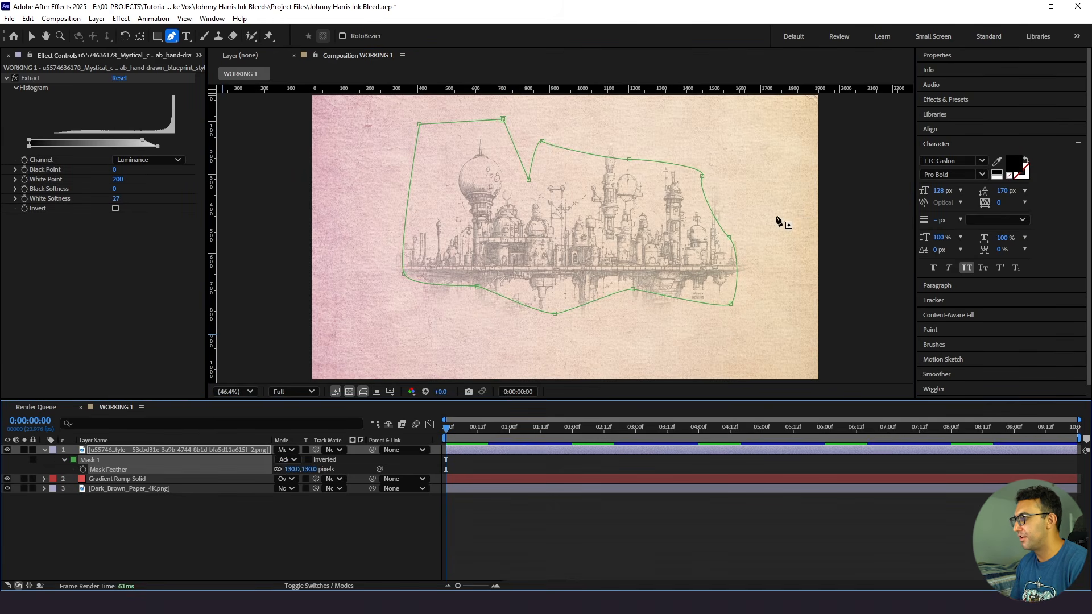
pyautogui.moveTo(629, 159); pyautogui.dragTo(621, 138)
pyautogui.press('space')
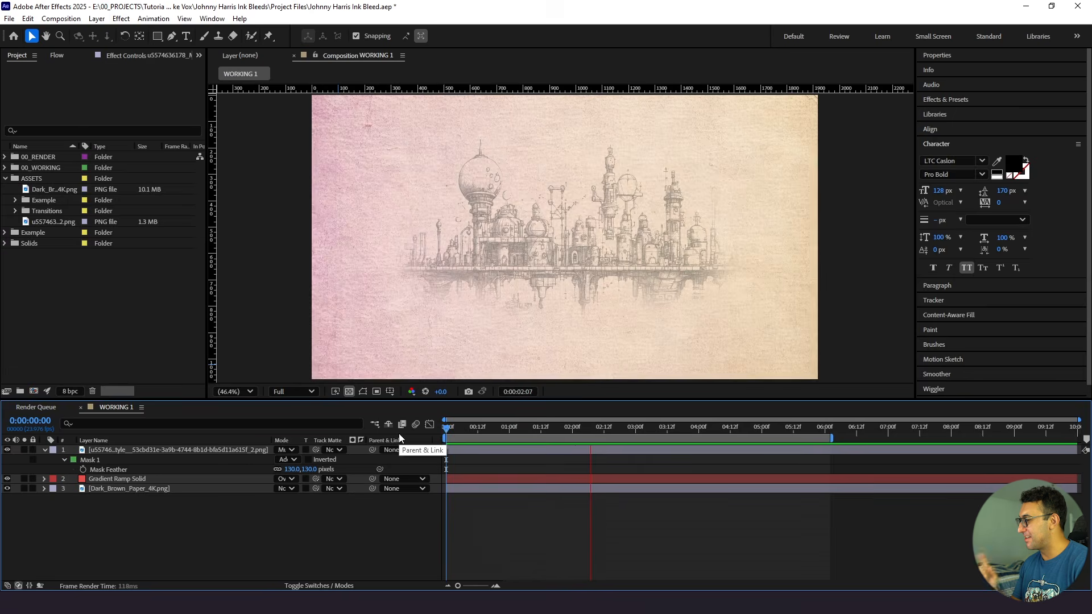
# - Add Luma 1 4K.mov from the Transitions folder's 4K subfolder to WORKING 1, directly above the city drawing layer
pyautogui.press('space')
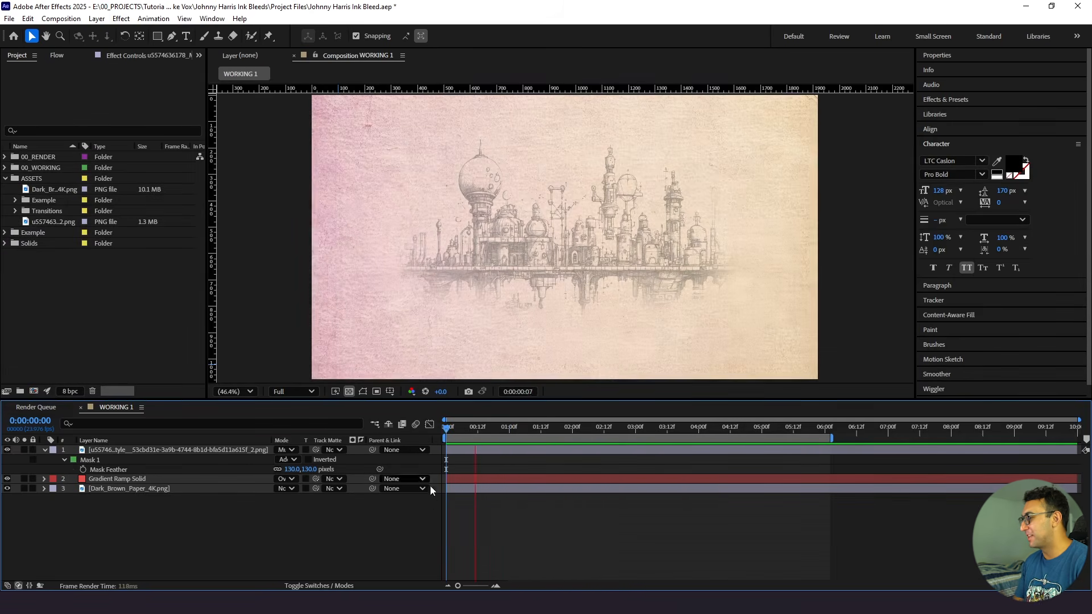
pyautogui.press('space')
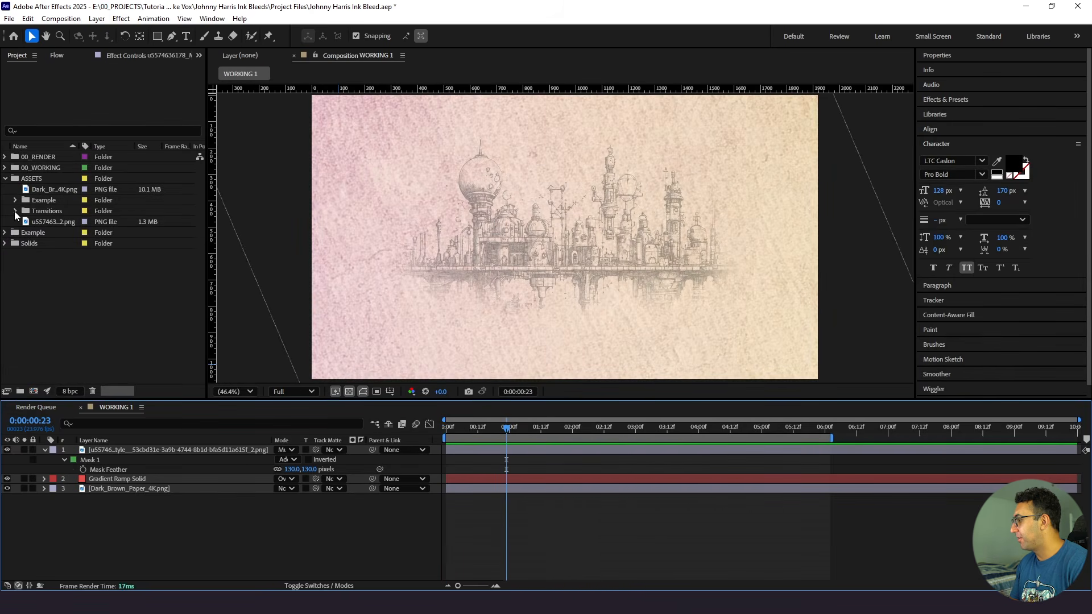
pyautogui.click(15, 211)
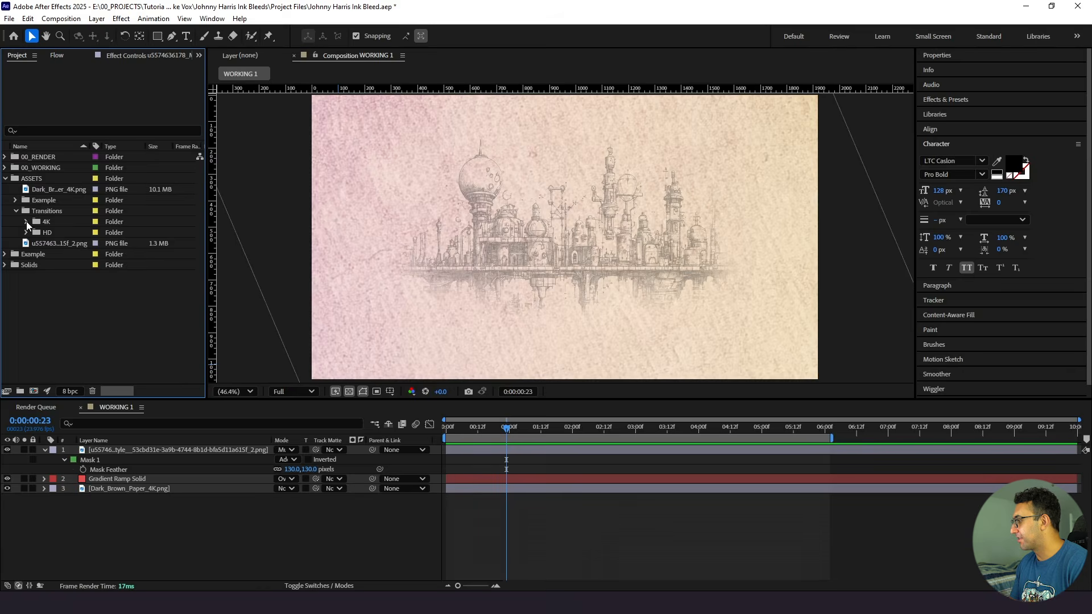
pyautogui.click(26, 222)
pyautogui.click(69, 167)
pyautogui.moveTo(79, 170); pyautogui.dragTo(118, 446)
# - Scale the Luma 1 layer to 50% and preview it over the drawing from the composition's start
pyautogui.press('s')
pyautogui.click(294, 460)
pyautogui.write('500')
pyautogui.press('Return')
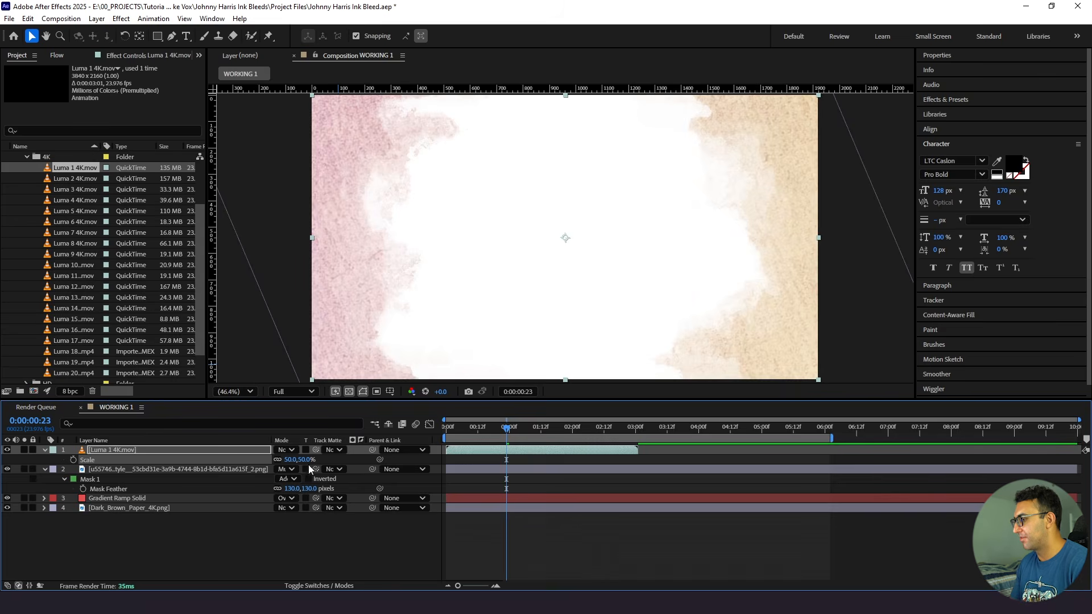
pyautogui.moveTo(494, 428); pyautogui.dragTo(424, 446)
pyautogui.press('space')
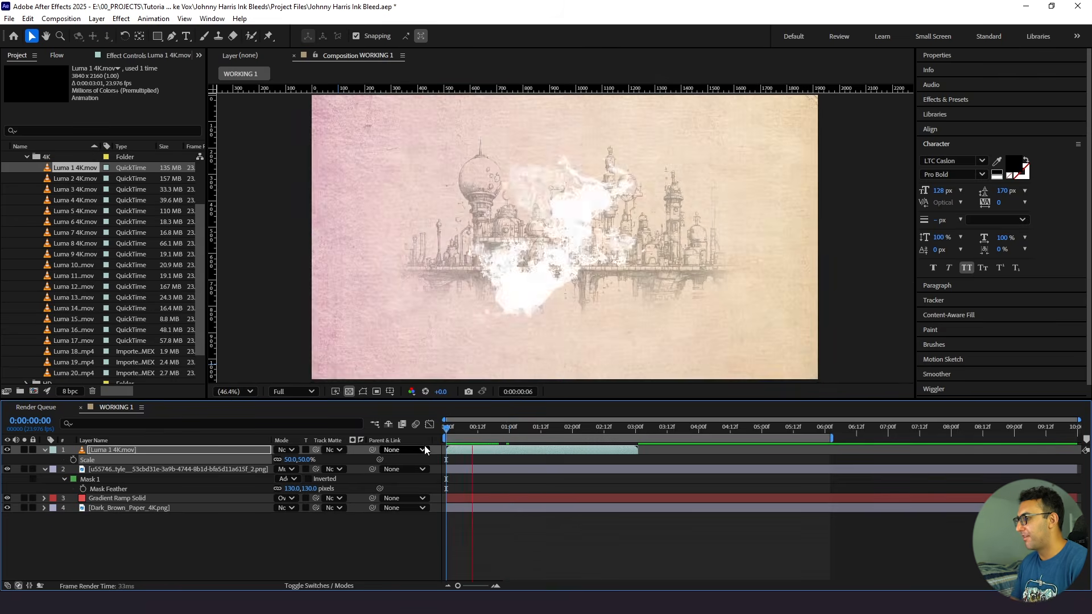
pyautogui.click(473, 427)
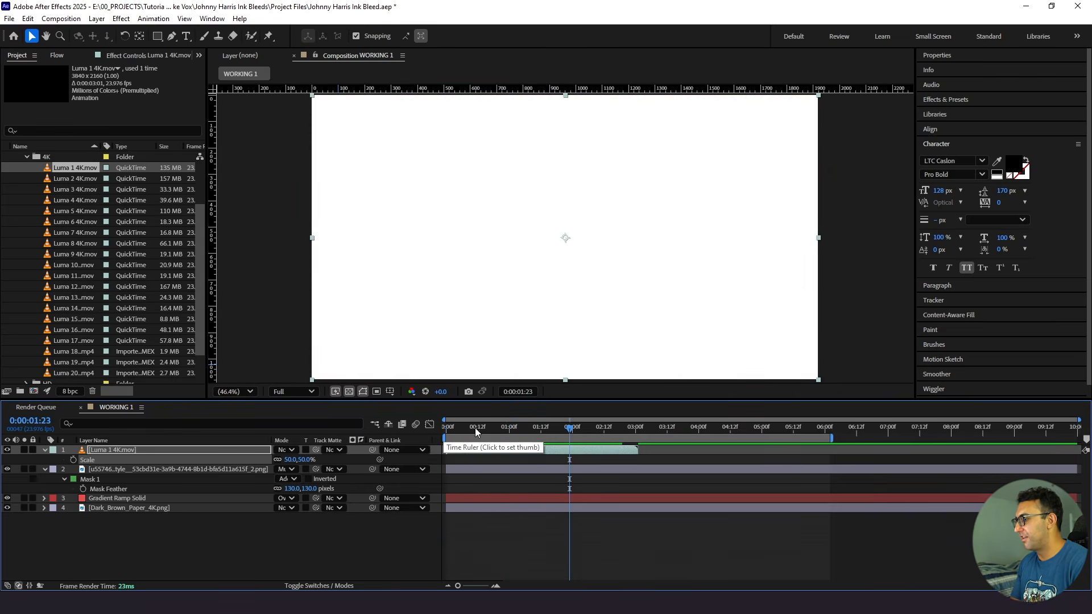
# - Solo the Luma 1 layer, turn off the transparency grid, and play its black-and-white ink animation from the start
pyautogui.click(24, 450)
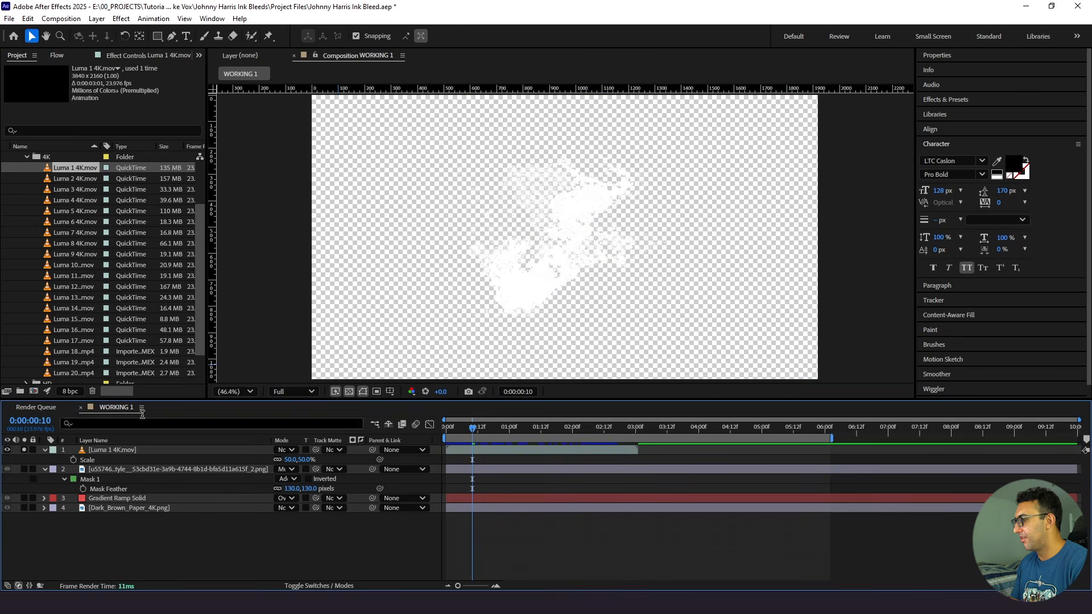
pyautogui.click(350, 391)
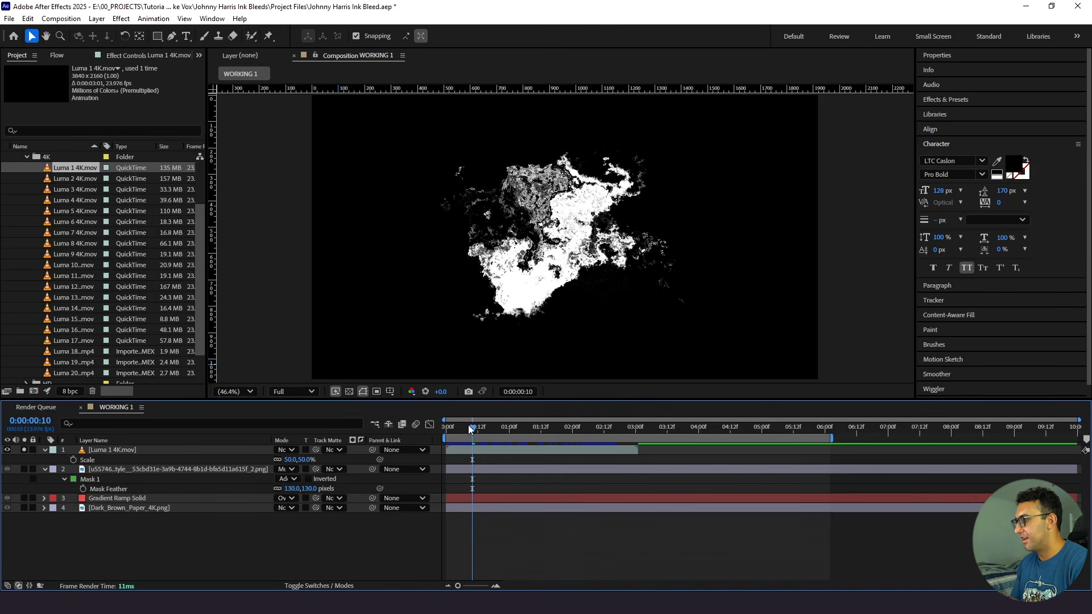
pyautogui.moveTo(472, 428); pyautogui.dragTo(434, 439)
pyautogui.press('space')
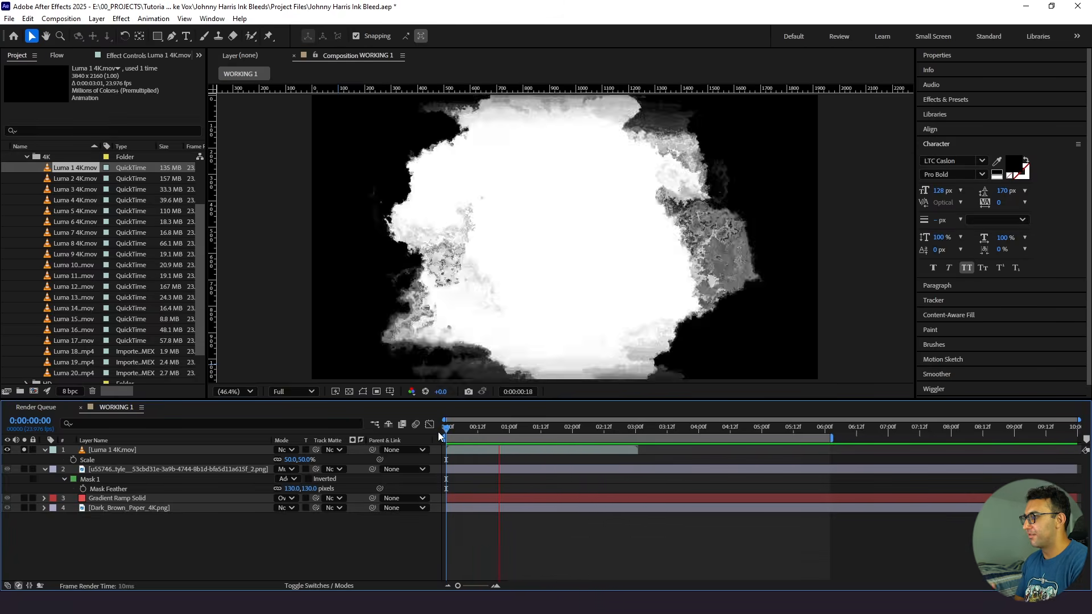
pyautogui.moveTo(455, 426); pyautogui.dragTo(475, 435)
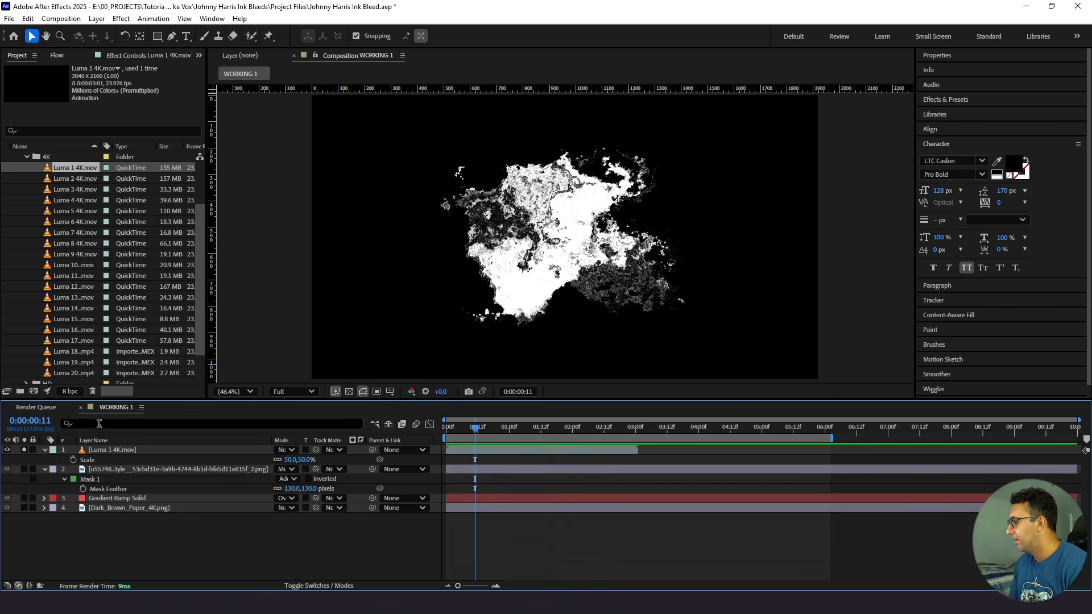
# - Unsolo the Luma 1 layer and assign it as the city drawing layer's track matte
pyautogui.click(24, 450)
pyautogui.click(132, 470)
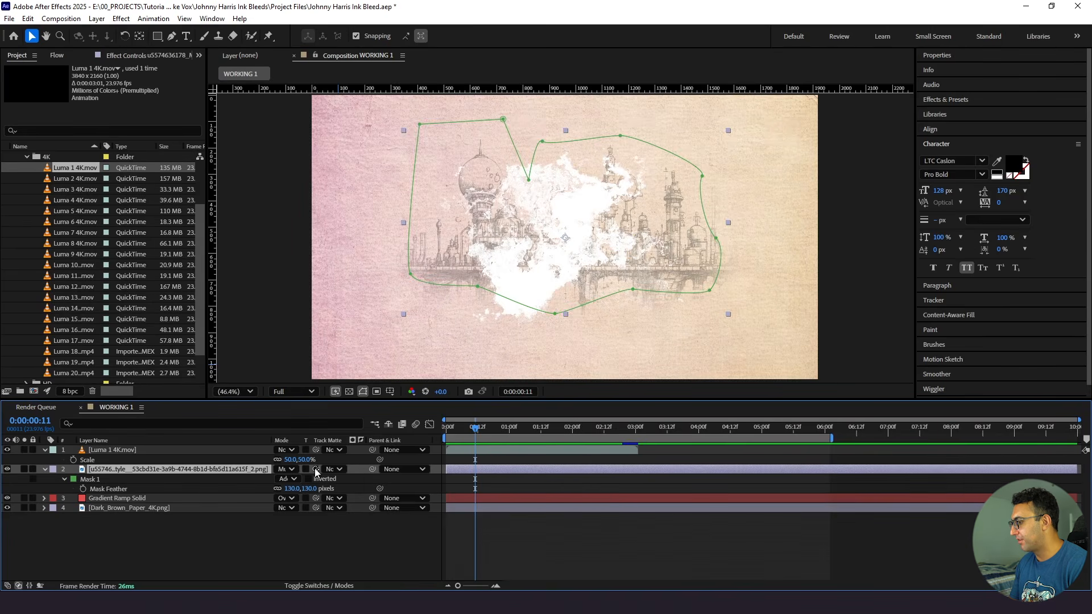
pyautogui.moveTo(315, 470); pyautogui.dragTo(159, 452)
pyautogui.moveTo(476, 437)
pyautogui.mouseDown()
pyautogui.moveTo(498, 437)
pyautogui.moveTo(473, 437)
pyautogui.mouseUp()
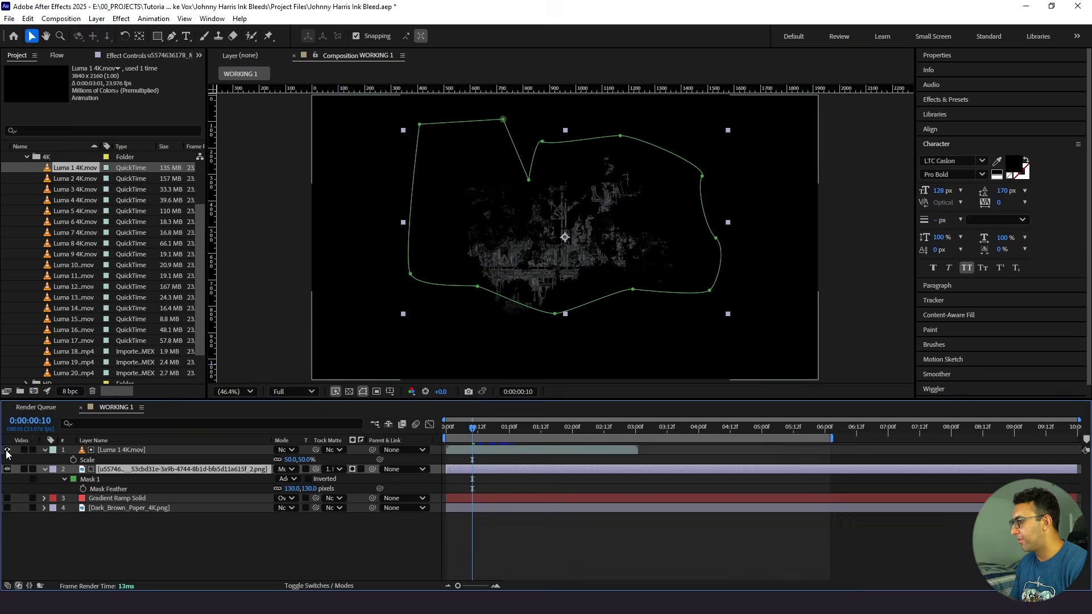
# - Compare the luma clip with the matted drawing on black, then restore the Gradient Ramp Solid and paper layers' visibility
pyautogui.click(7, 450)
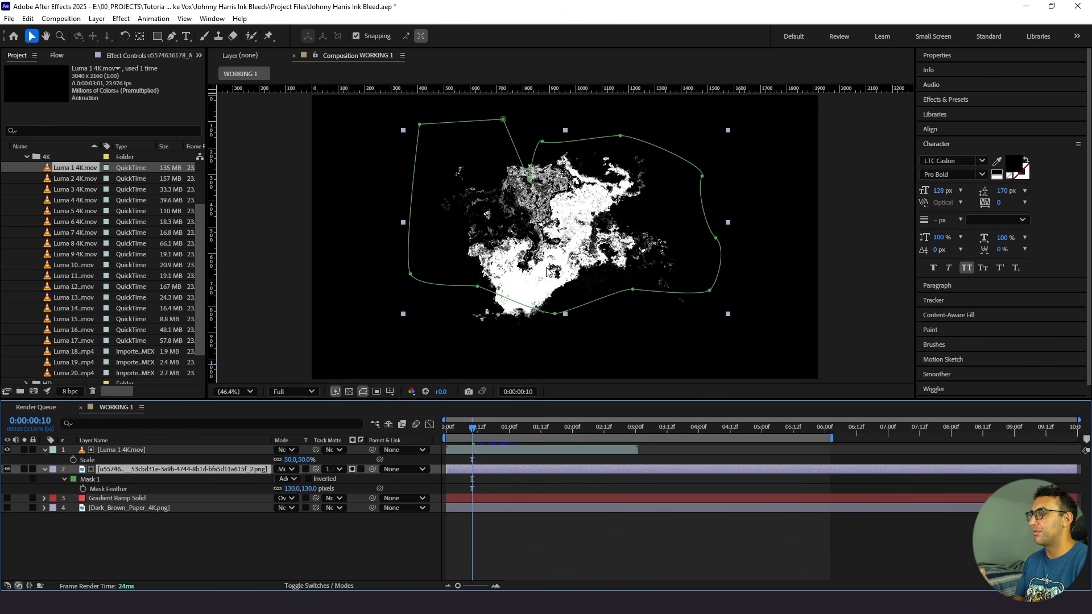
pyautogui.click(26, 452)
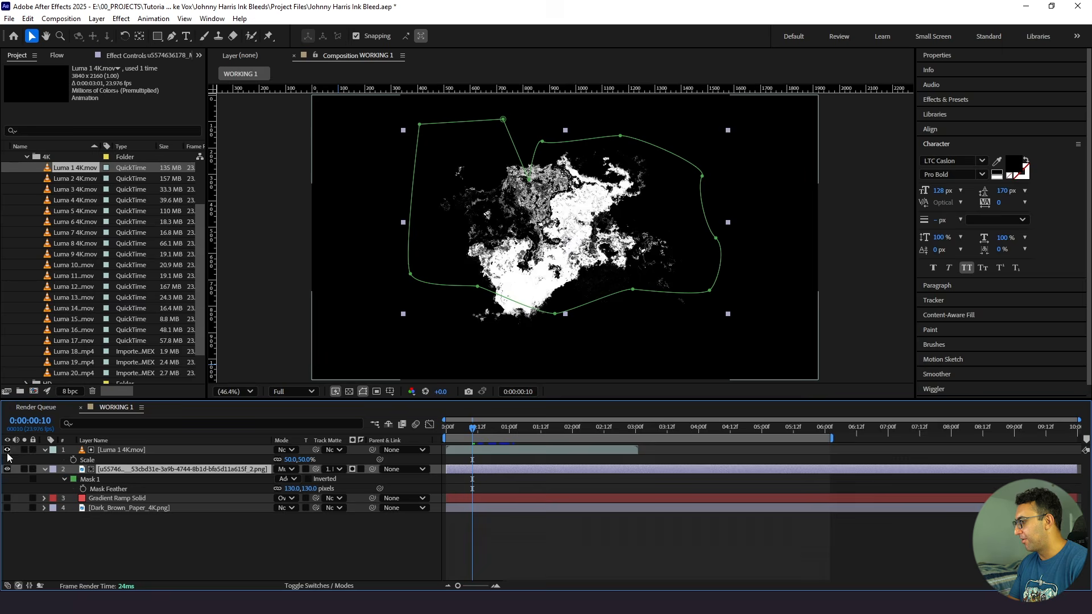
pyautogui.click(8, 450)
pyautogui.moveTo(474, 436); pyautogui.dragTo(535, 436)
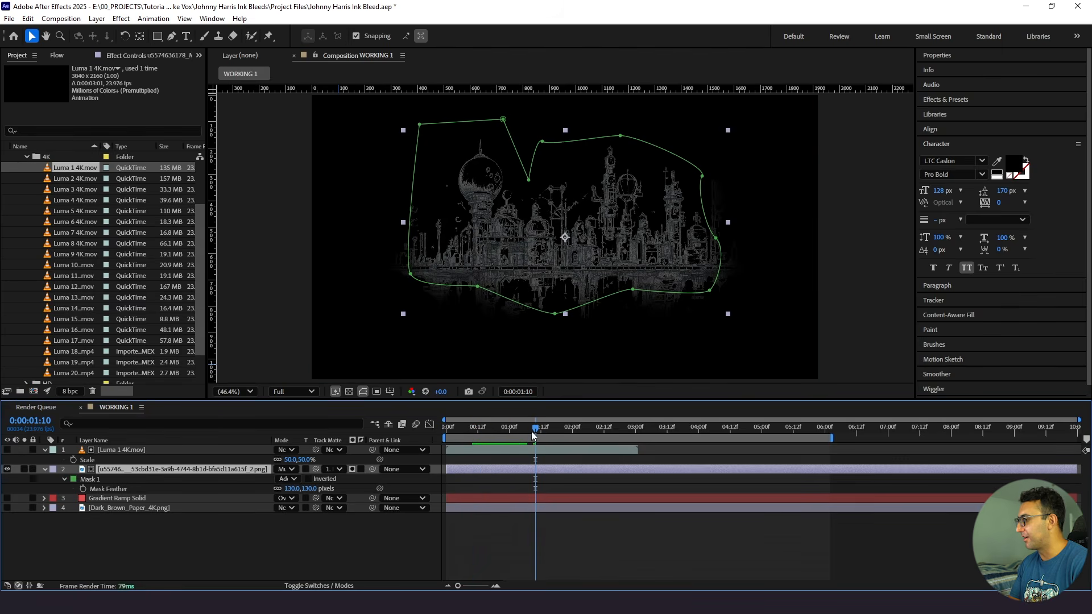
pyautogui.click(7, 498)
pyautogui.click(8, 508)
# - Preview the matted city reveal, examining its opening ink bleed and the moments around the Luma 1 clip's end
pyautogui.click(478, 433)
pyautogui.press('space')
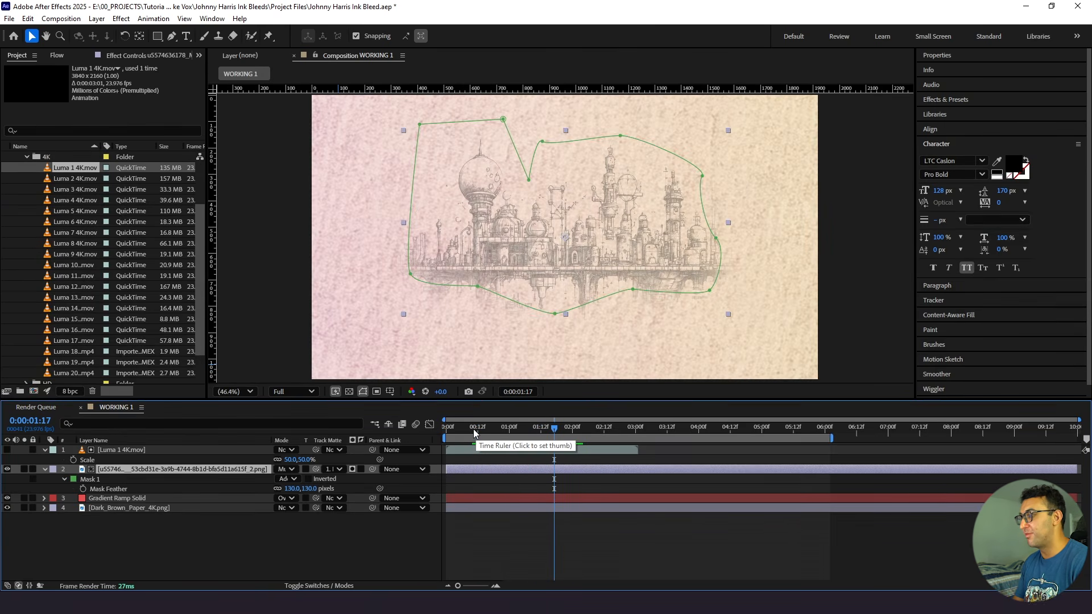
pyautogui.click(477, 424)
pyautogui.press('space')
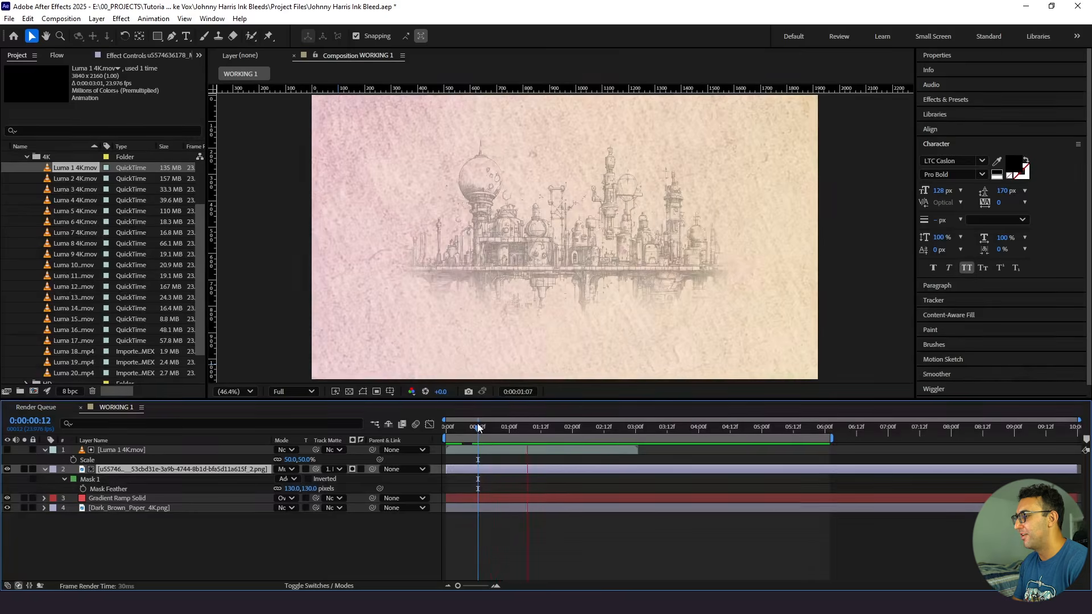
pyautogui.press('space')
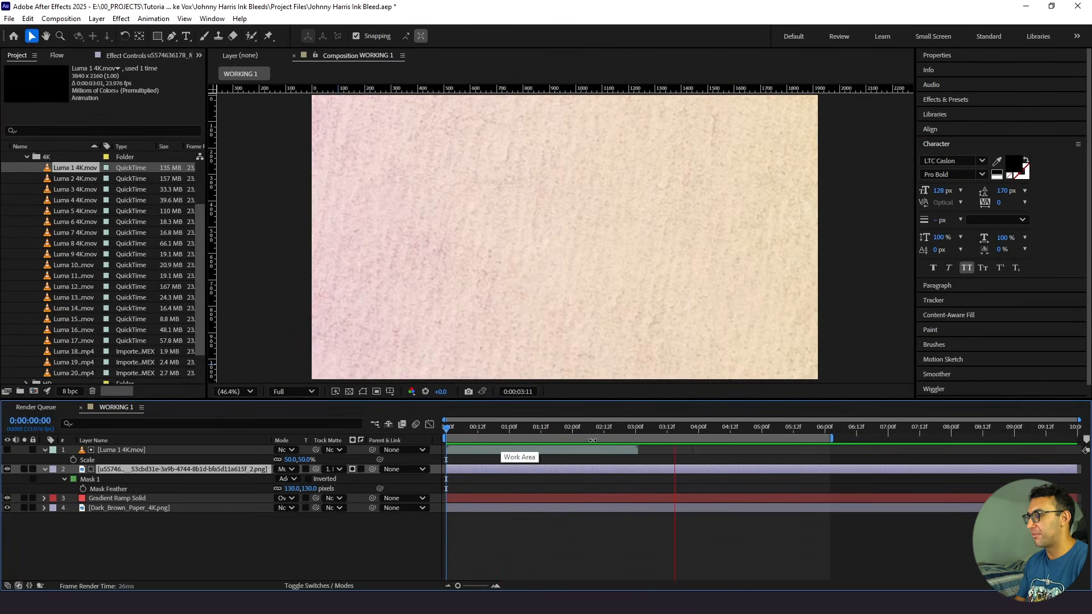
pyautogui.press('space')
pyautogui.click(612, 430)
pyautogui.press('space')
pyautogui.press('space')
pyautogui.click(610, 429)
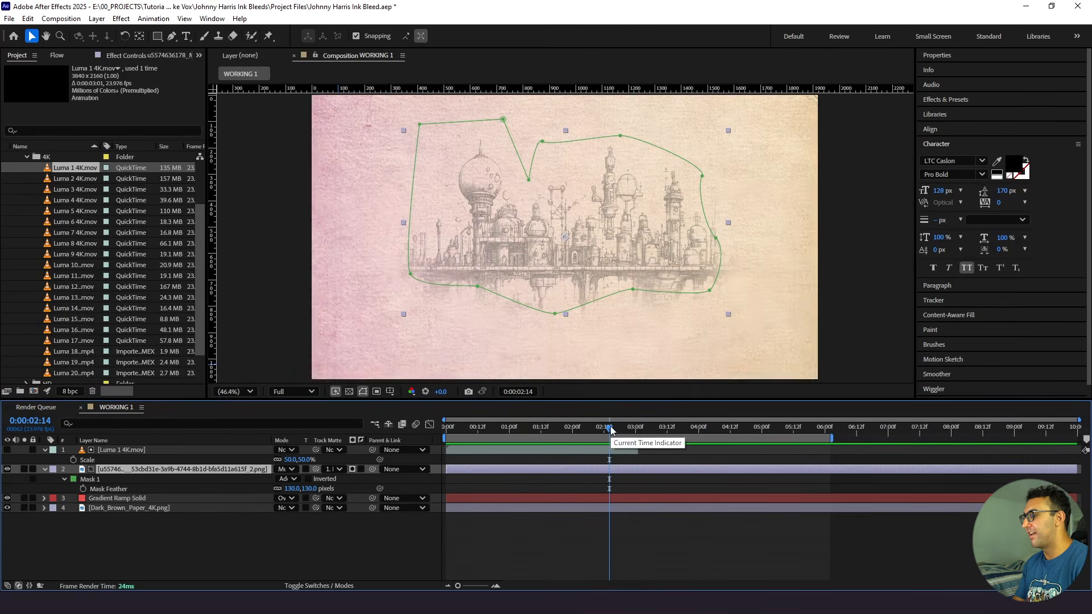
# - Apply Freeze On Last Frame to the Luma 1 layer and preview the reveal from the composition's start
pyautogui.rightClick(563, 451)
pyautogui.moveTo(654, 177)
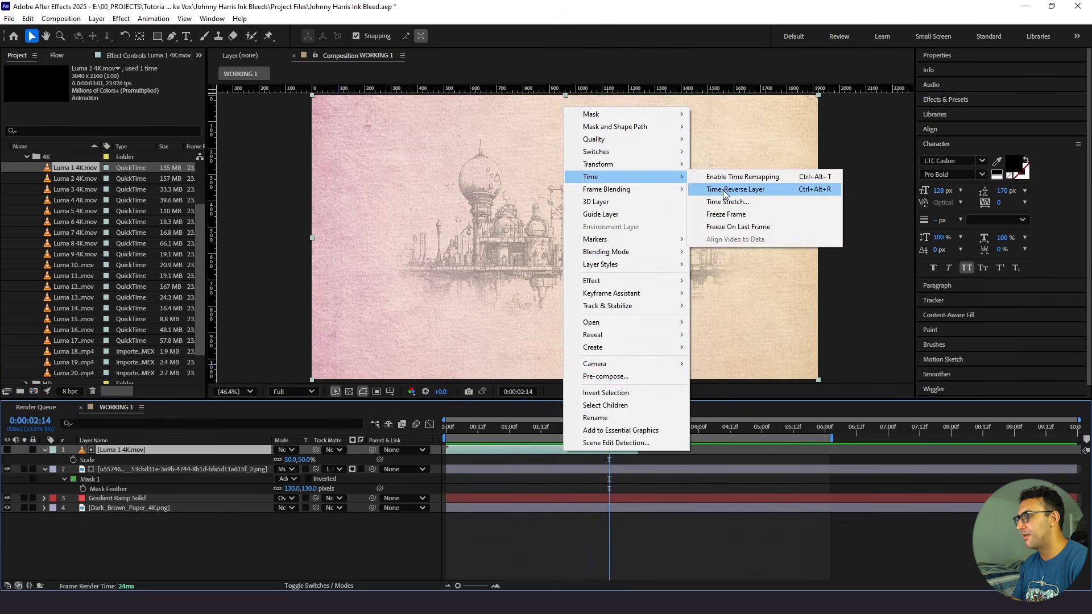
pyautogui.click(729, 228)
pyautogui.press('Home')
pyautogui.press('space')
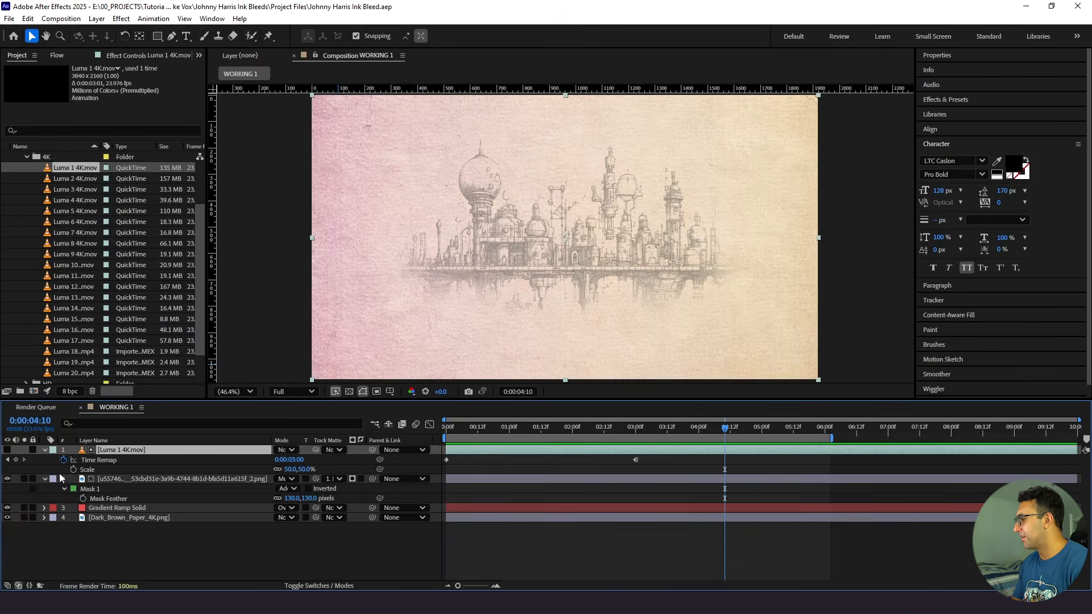
# - Collapse the properties of all layers in WORKING 1 and save the project
pyautogui.hotkey('ctrl', 'a')
pyautogui.click(44, 450)
pyautogui.click(72, 521)
pyautogui.hotkey('ctrl', 's')
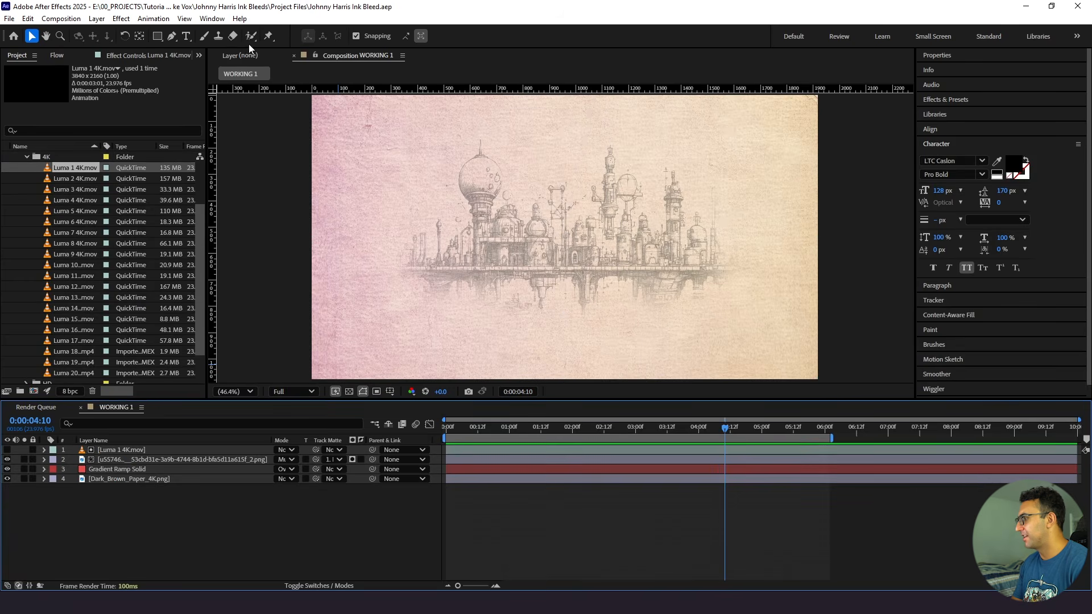
# - Create a text layer reading "atlantis" over the city drawing with the Type tool
pyautogui.click(186, 36)
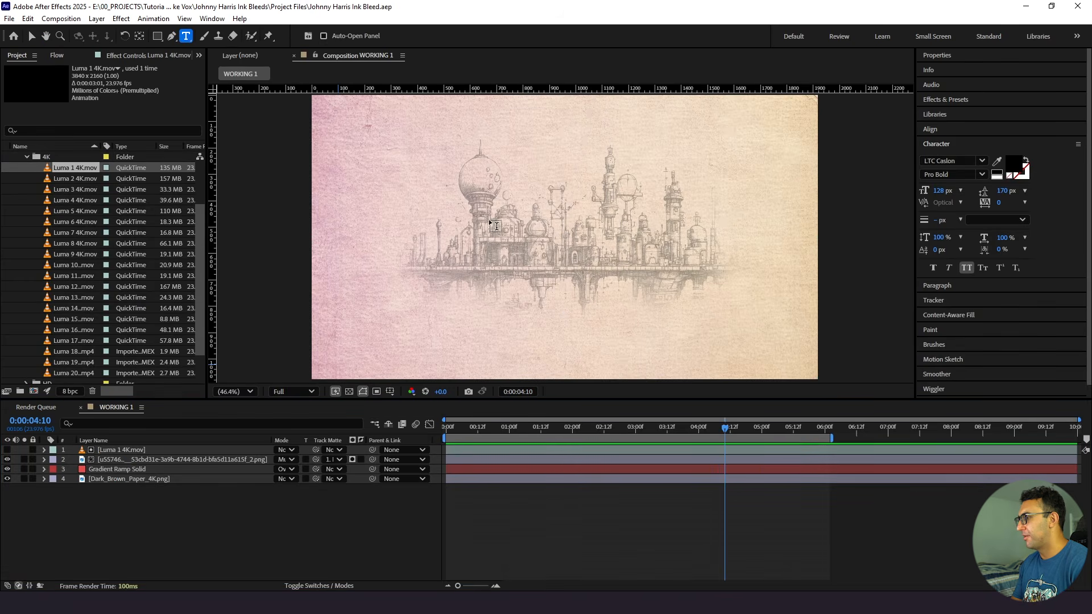
pyautogui.click(530, 228)
pyautogui.write('atlantis')
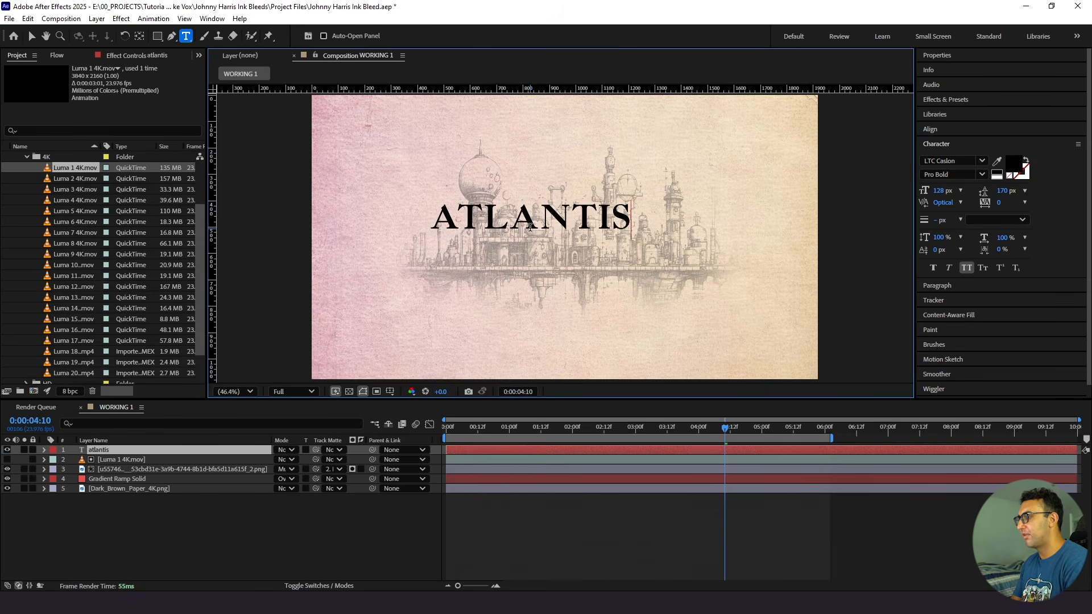
pyautogui.click(95, 506)
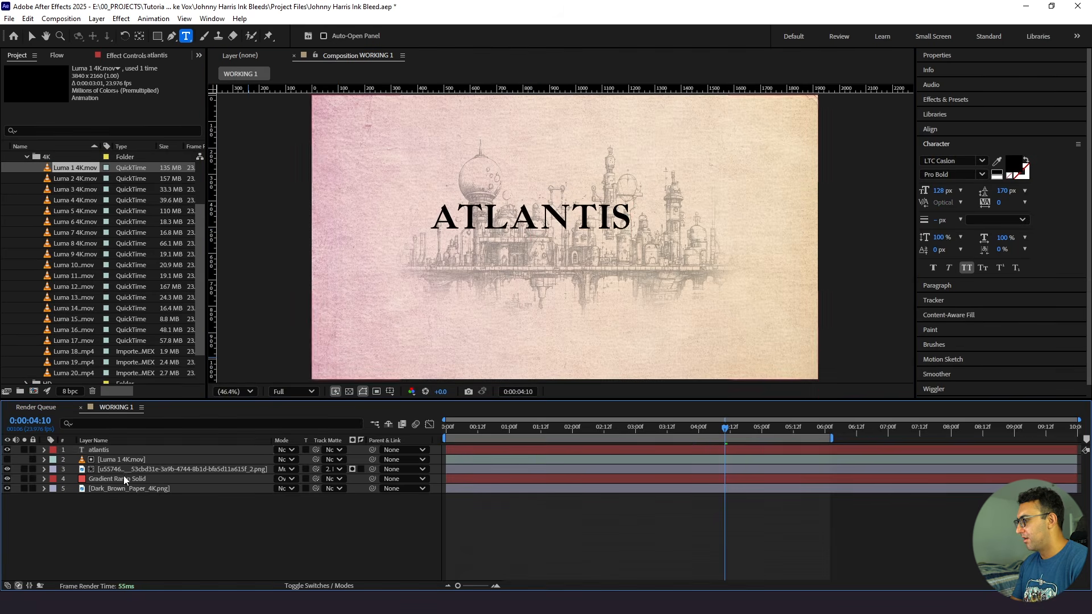
# - Center the atlantis text layer horizontally and vertically in the composition
pyautogui.click(139, 451)
pyautogui.click(930, 129)
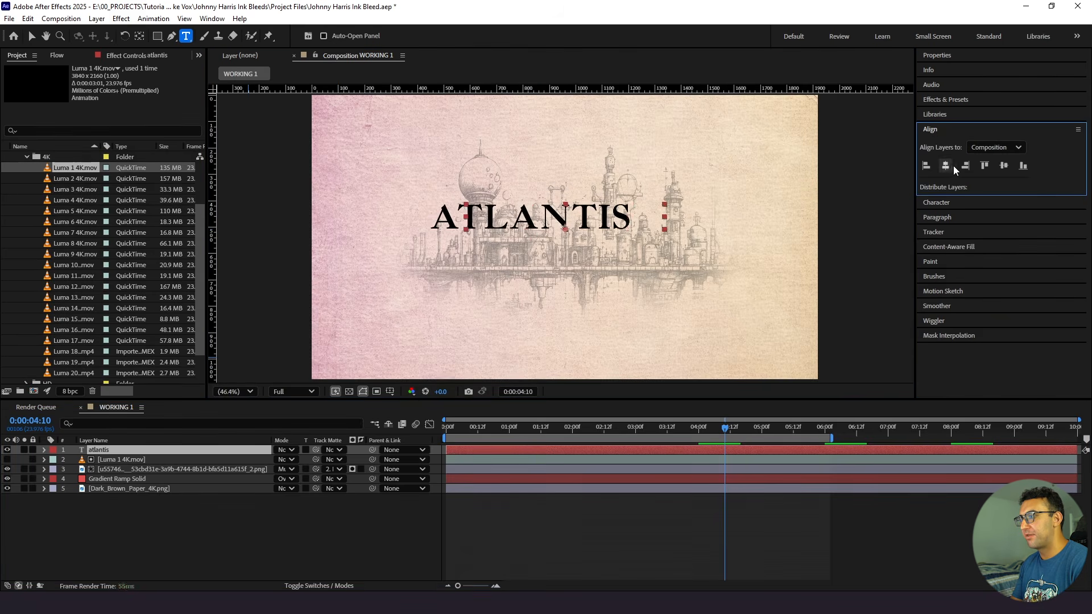
pyautogui.click(954, 170)
pyautogui.click(1004, 169)
pyautogui.click(964, 209)
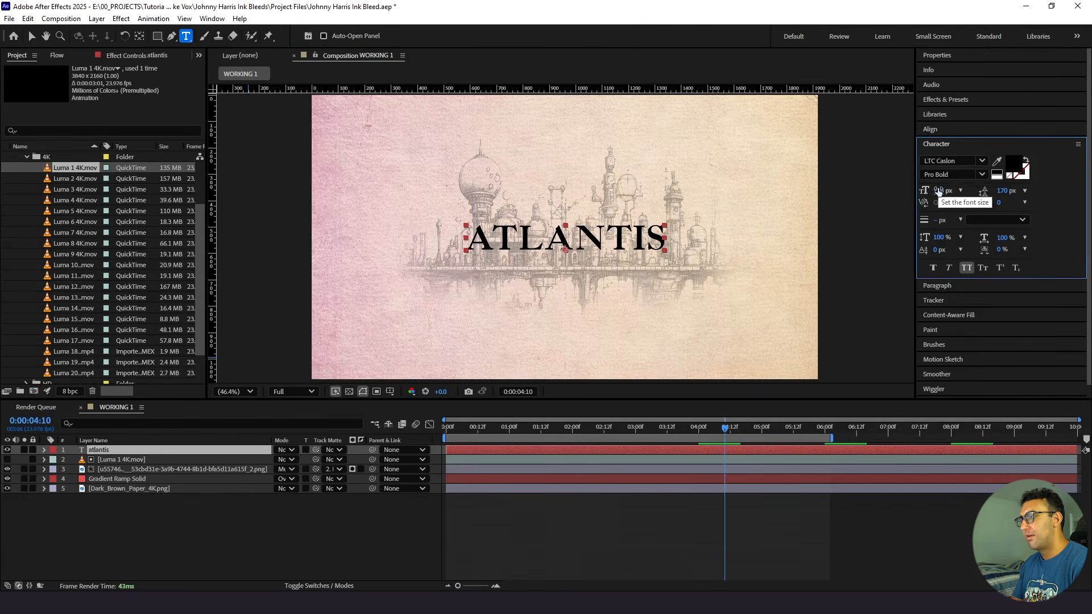
# - Scale the atlantis text layer to 72% and save the project
pyautogui.press('s')
pyautogui.click(296, 460)
pyautogui.write('72')
pyautogui.press('Return')
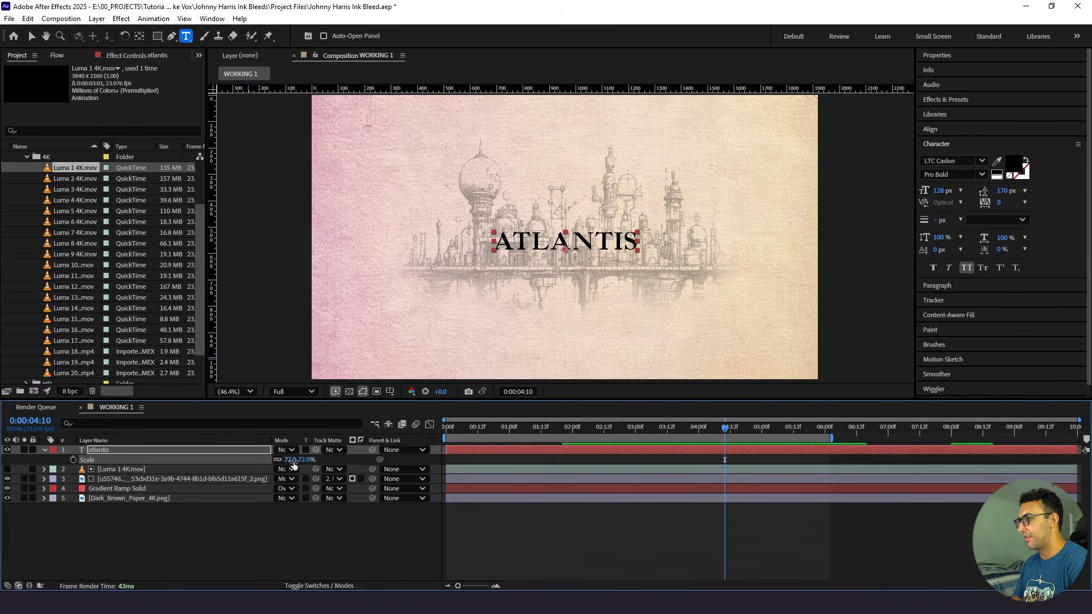
pyautogui.click(30, 36)
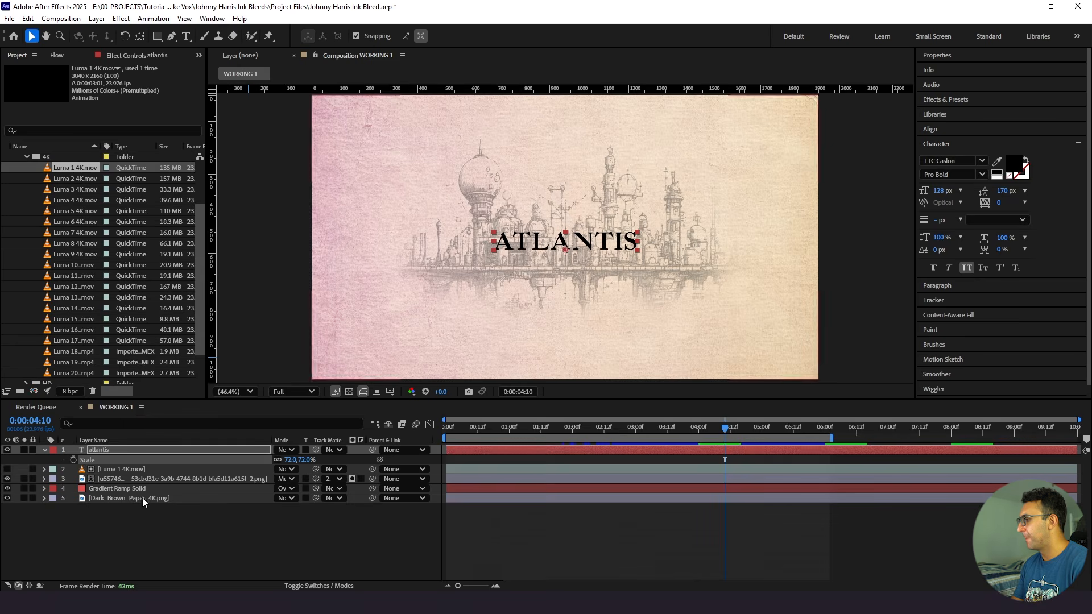
pyautogui.click(142, 518)
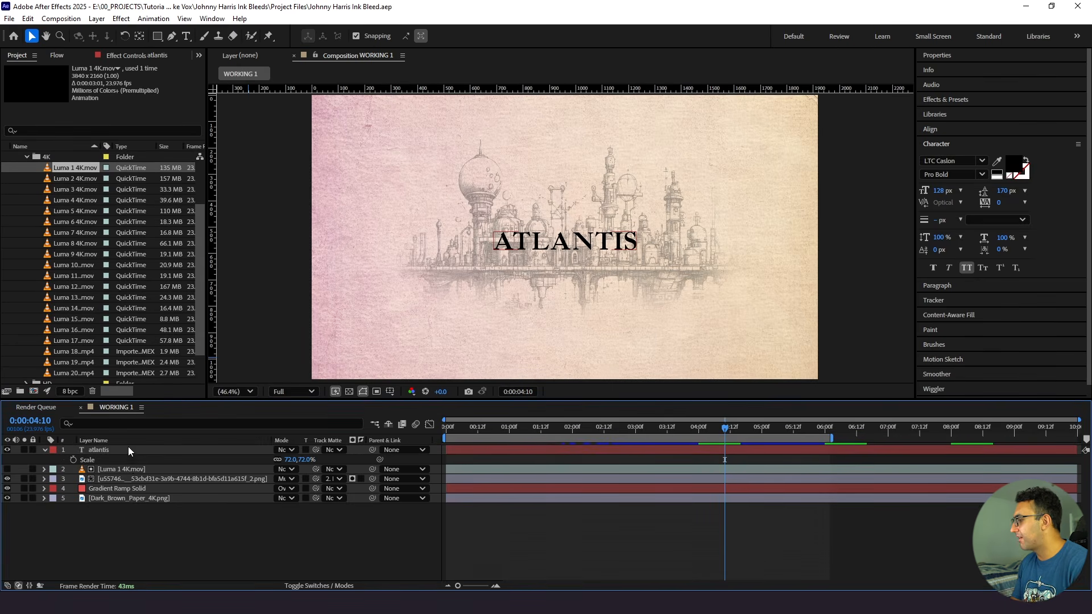
# - Apply the Gradient Ramp effect to the atlantis text layer
pyautogui.click(128, 452)
pyautogui.hotkey('ctrl', 'space')
pyautogui.write('gradi')
pyautogui.press('Down')
pyautogui.press('Return')
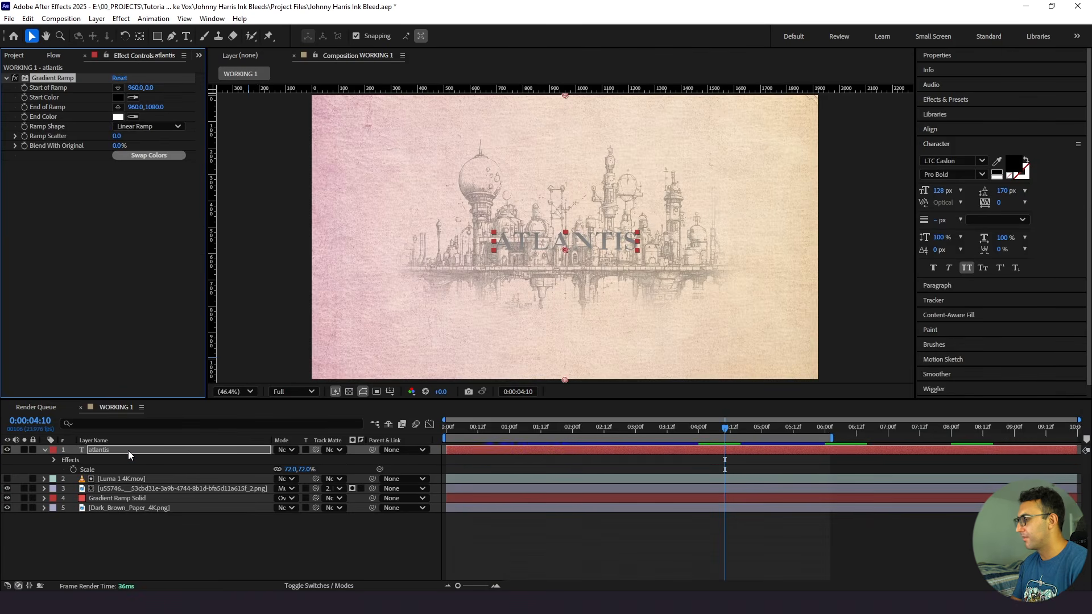
# - Solo the atlantis text and place its ramp diagonally, starting at about 1085, 315 and ending at about 673, 733
pyautogui.click(24, 450)
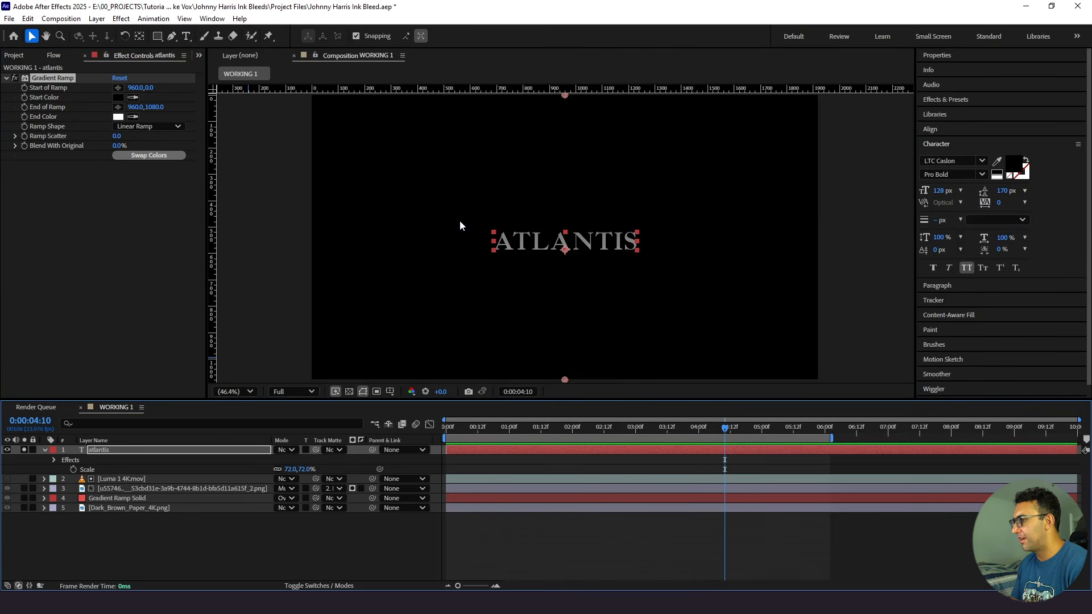
pyautogui.moveTo(561, 94); pyautogui.dragTo(628, 179)
pyautogui.moveTo(564, 382); pyautogui.dragTo(490, 290)
pyautogui.moveTo(586, 182); pyautogui.dragTo(597, 179)
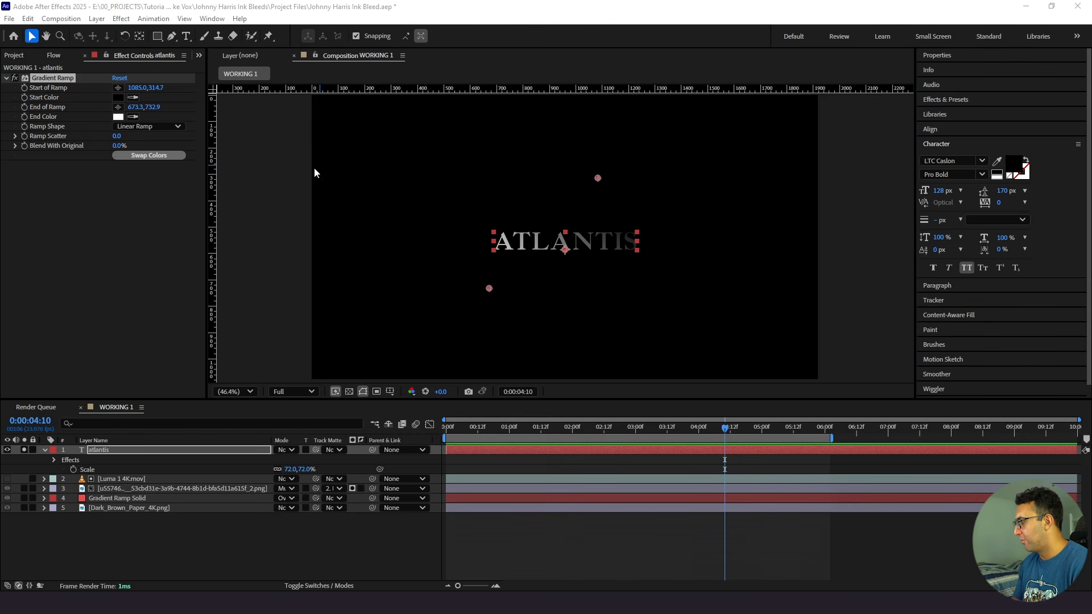
# - Set the text's Gradient Ramp start color to a muted brick red and its end color to a near-black tone
pyautogui.click(119, 98)
pyautogui.write('B14D3D')
pyautogui.click(648, 234)
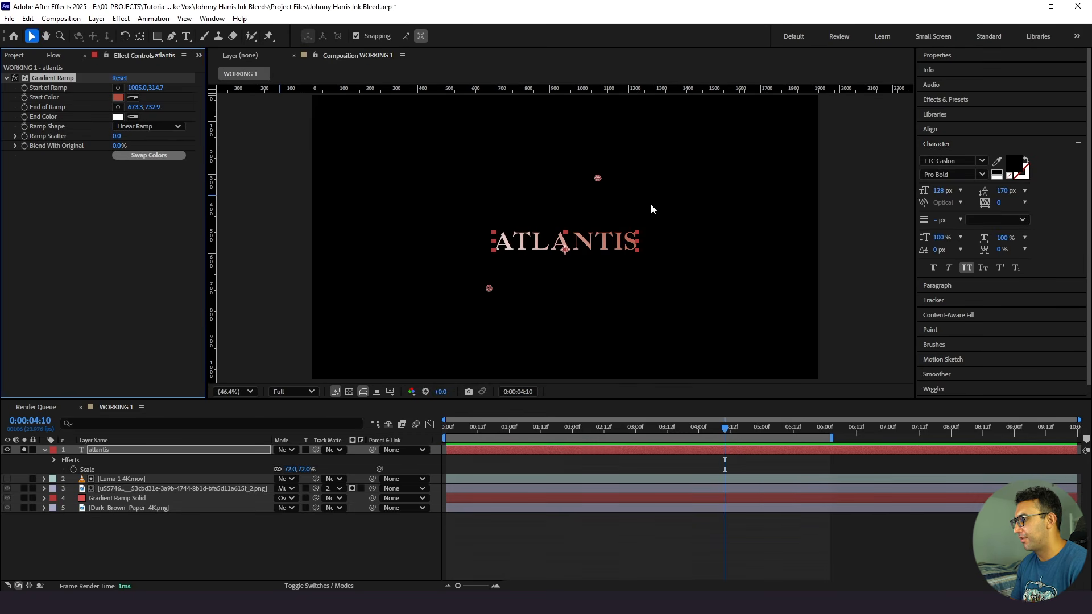
pyautogui.click(119, 117)
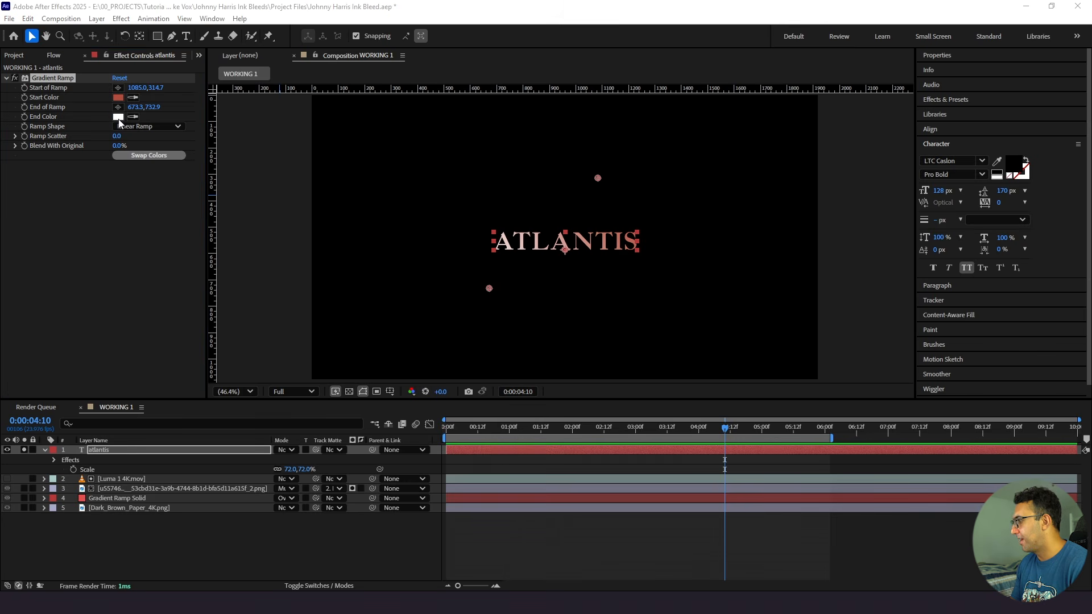
pyautogui.hotkey('ctrl', 'v')
pyautogui.click(652, 228)
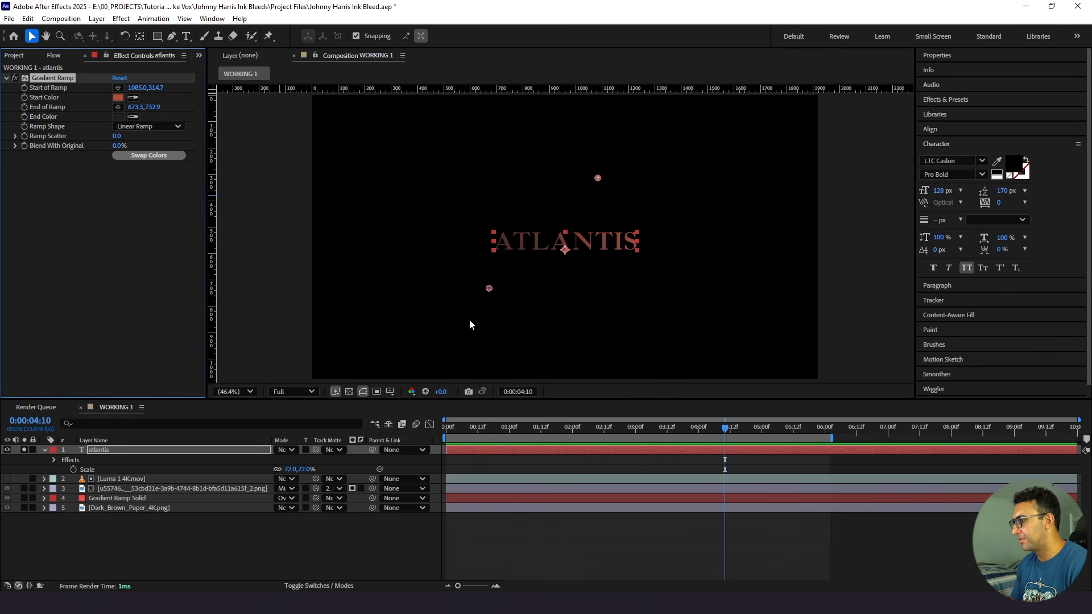
# - Unsolo the atlantis text layer and preview the title over the city drawing
pyautogui.click(517, 523)
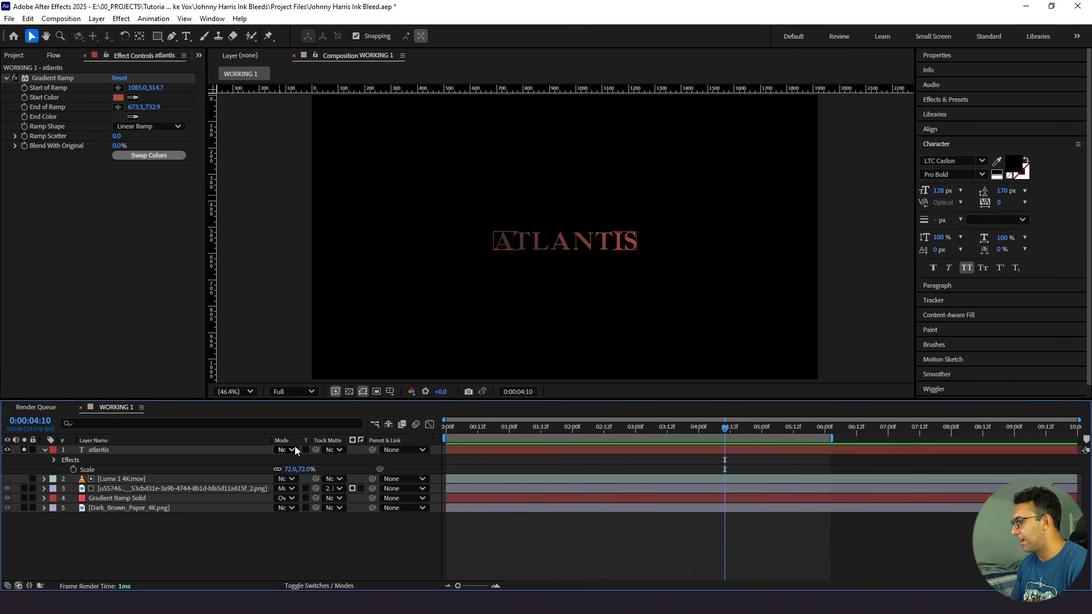
pyautogui.click(24, 450)
pyautogui.moveTo(488, 427); pyautogui.dragTo(435, 437)
pyautogui.press('space')
pyautogui.click(160, 450)
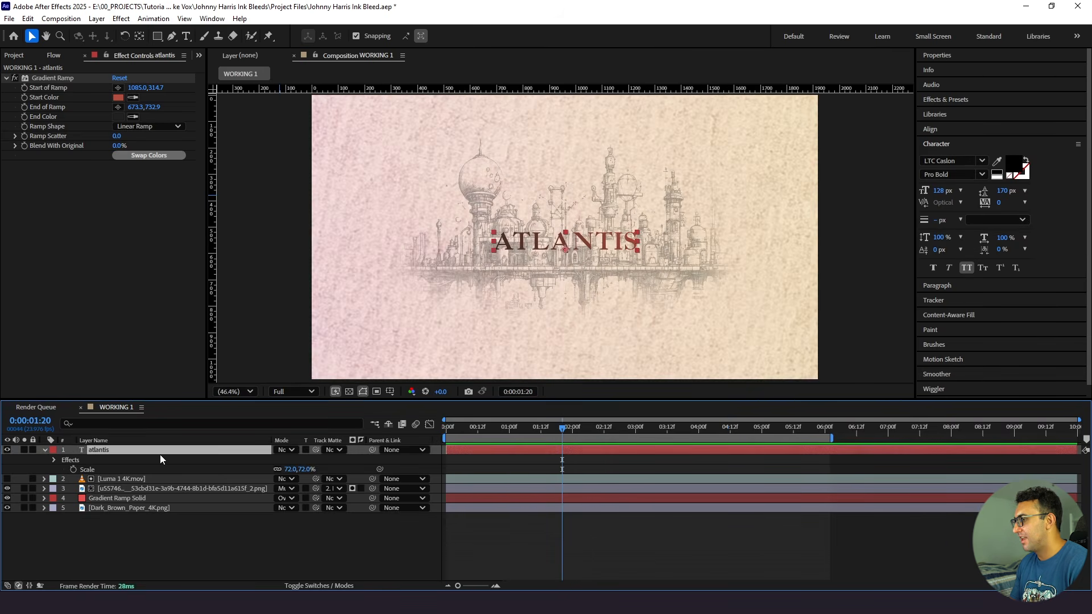
# - Set the city drawing layer's opacity to 35%
pyautogui.click(117, 488)
pyautogui.press('t')
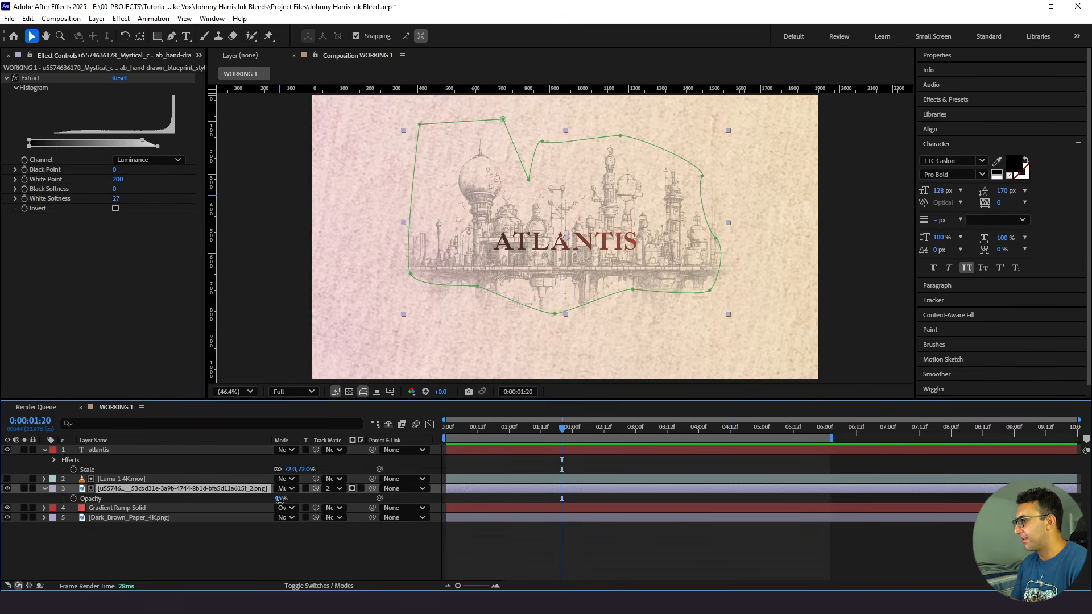
pyautogui.moveTo(280, 498); pyautogui.dragTo(273, 499)
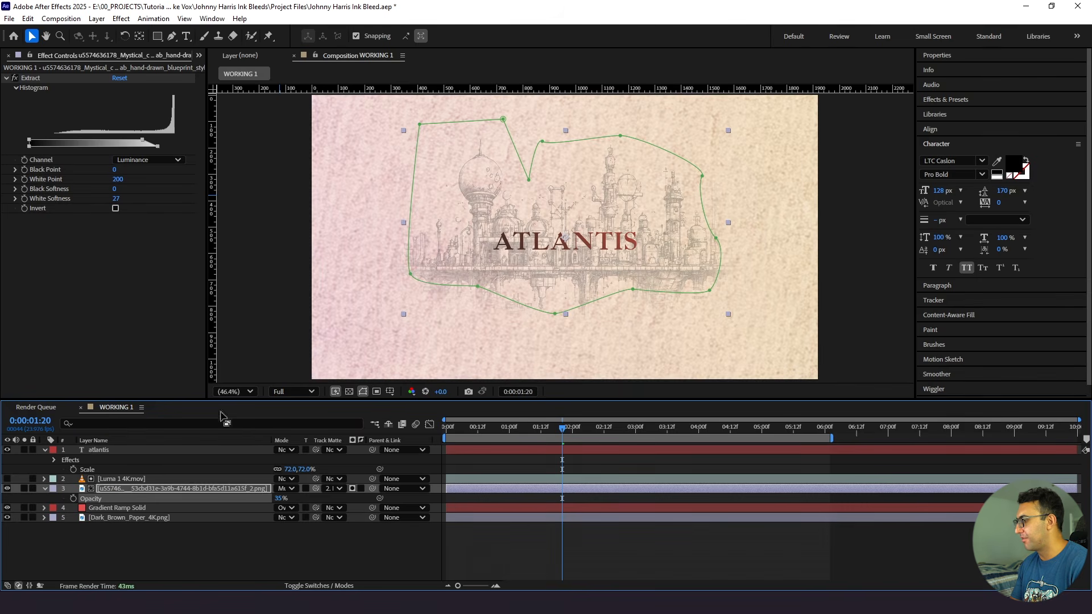
# - Scale the atlantis text layer to 85%
pyautogui.click(178, 452)
pyautogui.press('u')
pyautogui.press('s')
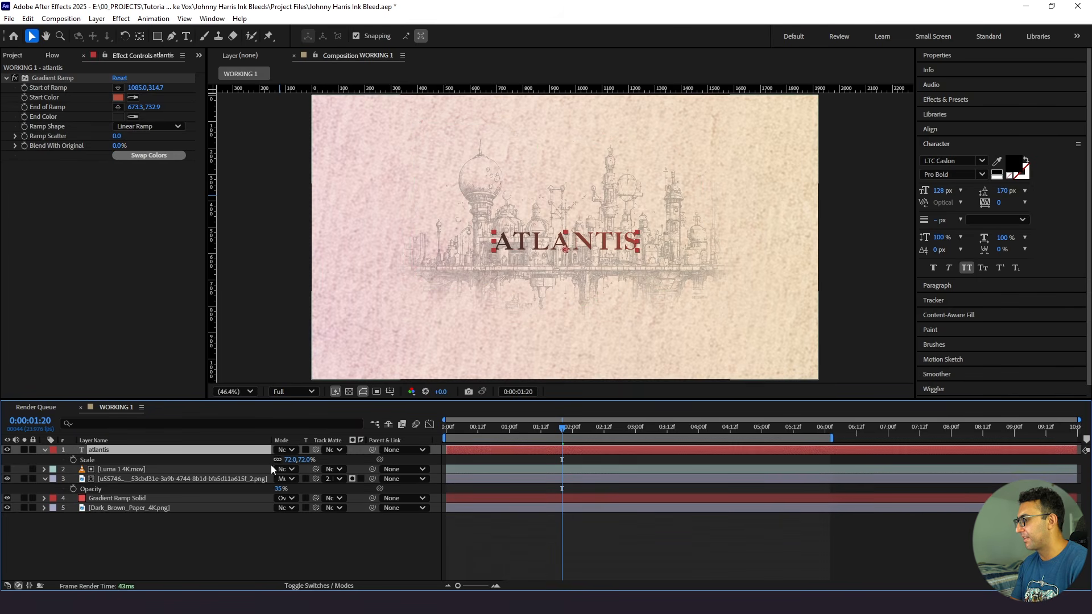
pyautogui.moveTo(287, 461); pyautogui.dragTo(287, 461)
pyautogui.moveTo(287, 461); pyautogui.dragTo(294, 461)
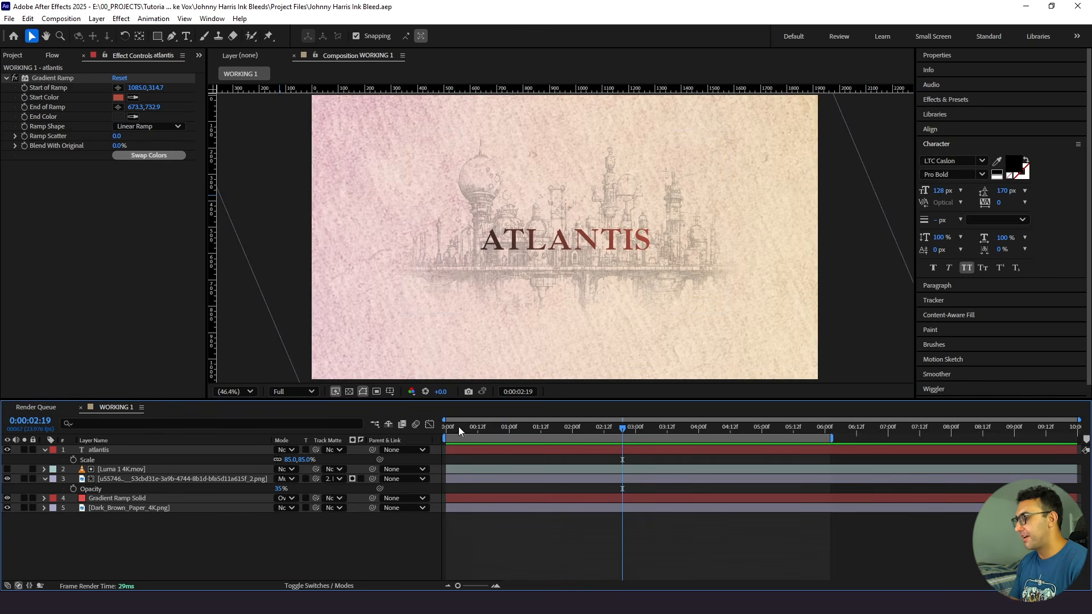
# - Add a Tracking animator to the atlantis text layer at the first frame
pyautogui.moveTo(458, 428); pyautogui.dragTo(435, 438)
pyautogui.click(170, 450)
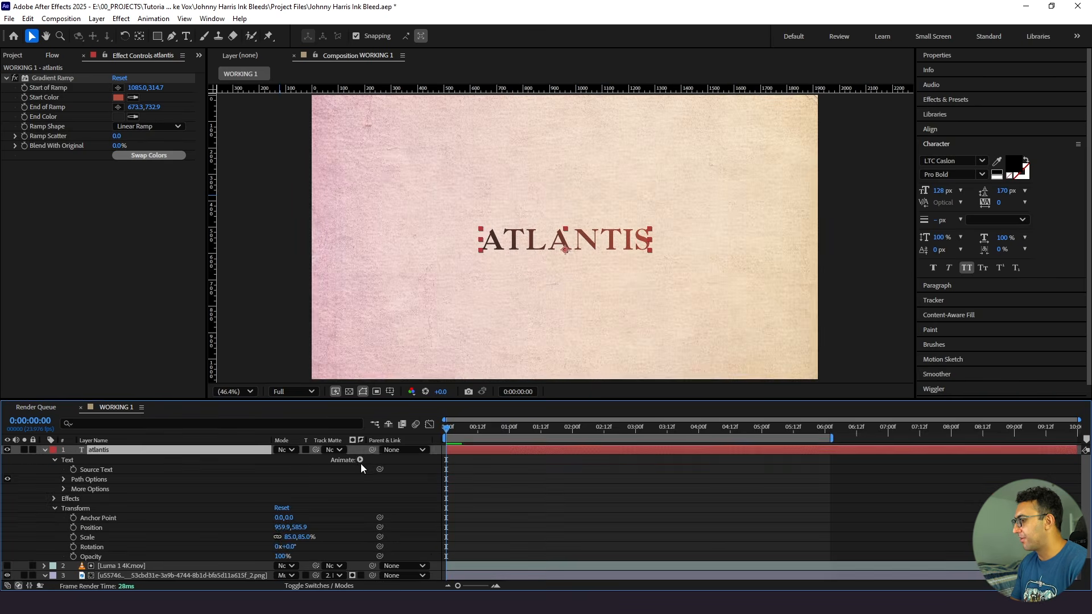
pyautogui.click(360, 459)
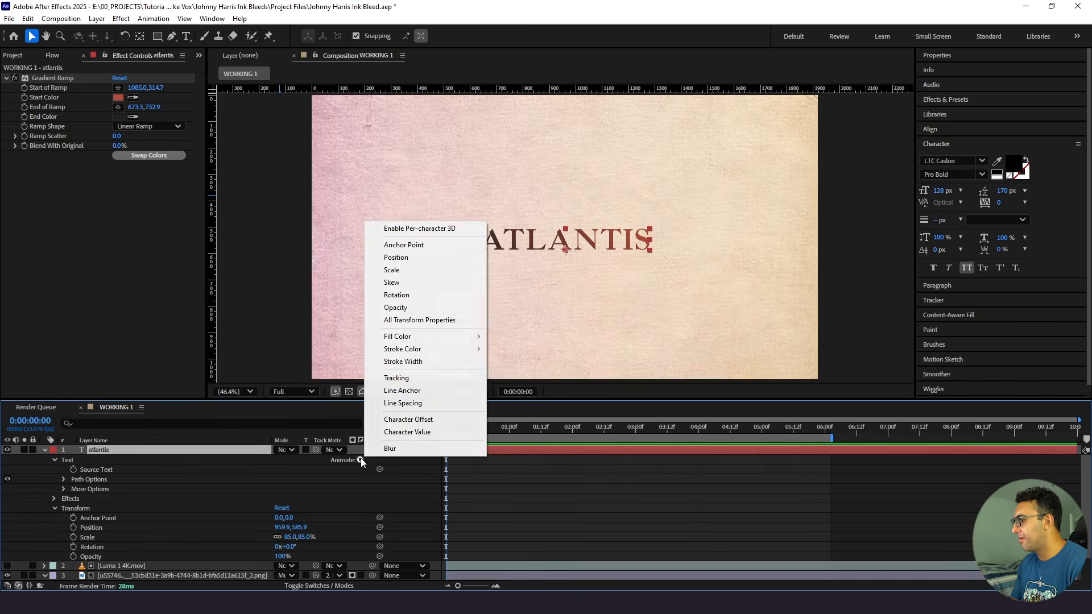
pyautogui.click(408, 379)
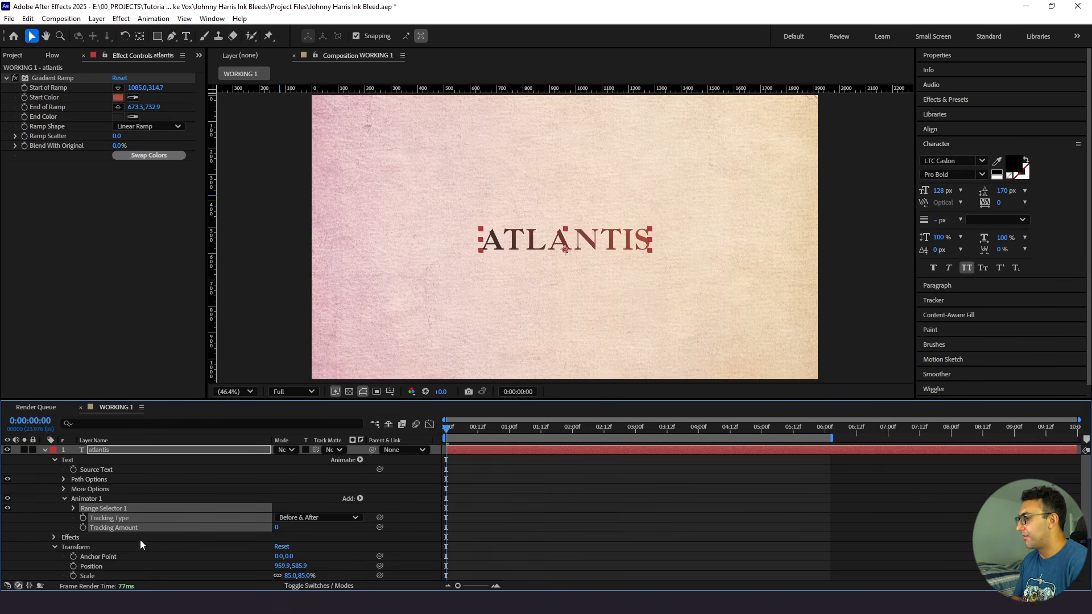
# - Keyframe the text's Tracking Amount from 0 at the first frame to 31, moving the end keyframe toward the composition's end
pyautogui.moveTo(277, 528)
pyautogui.mouseDown()
pyautogui.moveTo(301, 528)
pyautogui.moveTo(283, 529)
pyautogui.mouseUp()
pyautogui.hotkey('ctrl', 'z')
pyautogui.click(81, 527)
pyautogui.moveTo(510, 429); pyautogui.dragTo(583, 432)
pyautogui.click(277, 529)
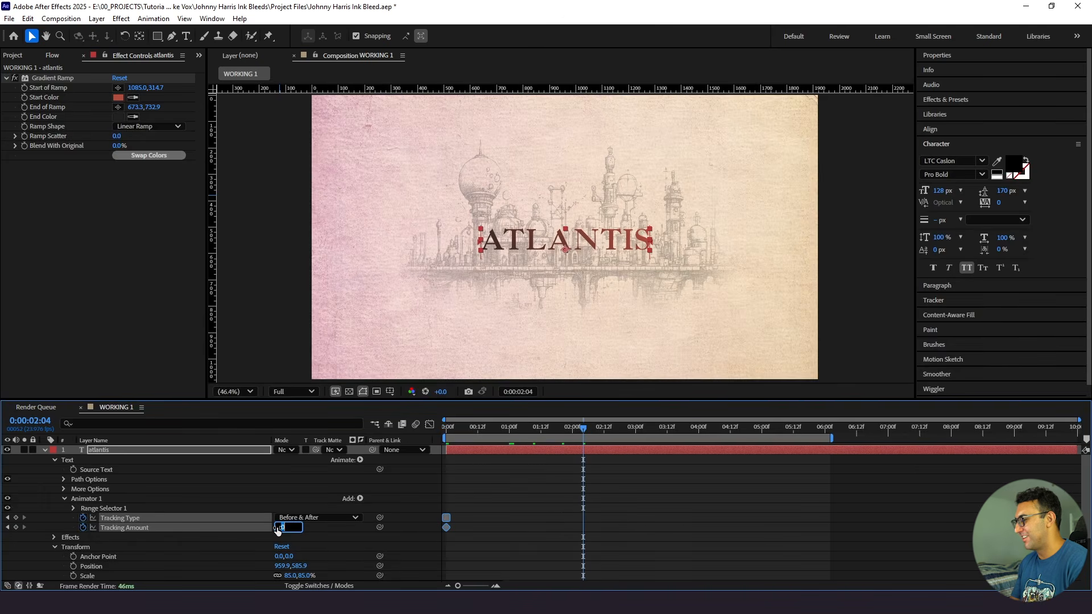
pyautogui.click(537, 517)
pyautogui.moveTo(285, 527); pyautogui.dragTo(429, 526)
pyautogui.click(576, 522)
pyautogui.moveTo(582, 528); pyautogui.dragTo(912, 527)
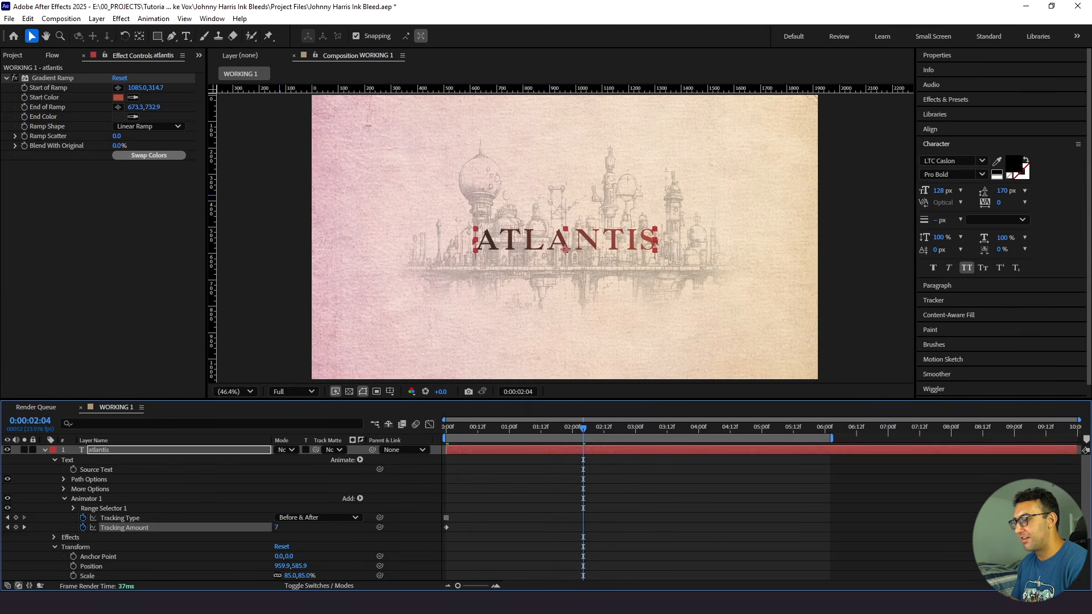
# - Move the end Tracking Amount keyframe back to 0:00:07:18 and preview the letter spacing animation
pyautogui.click(524, 463)
pyautogui.moveTo(541, 430); pyautogui.dragTo(379, 463)
pyautogui.press('space')
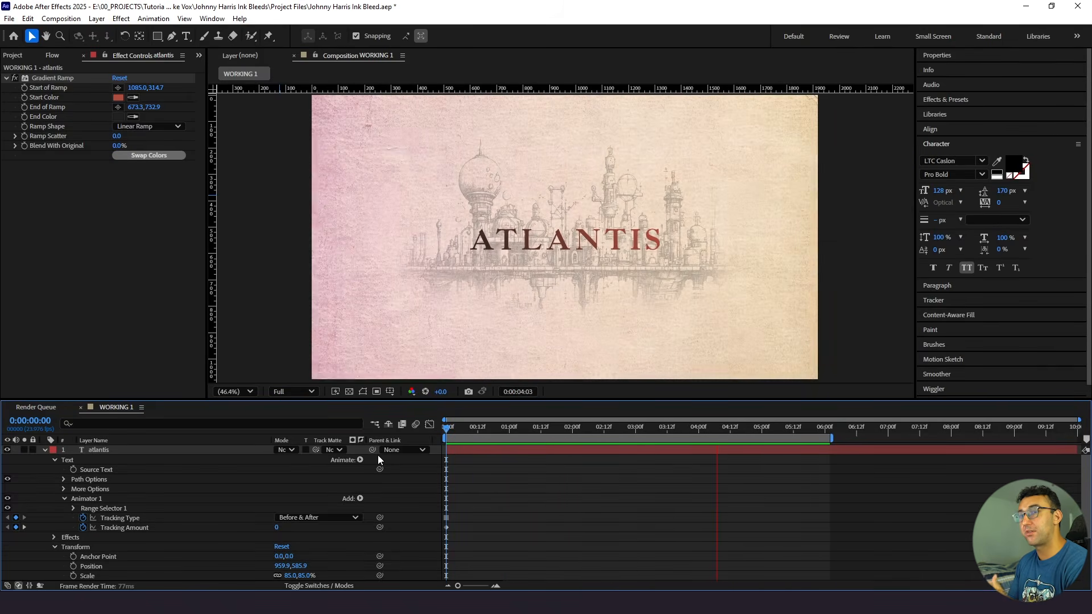
pyautogui.press('space')
pyautogui.moveTo(1074, 528); pyautogui.dragTo(935, 538)
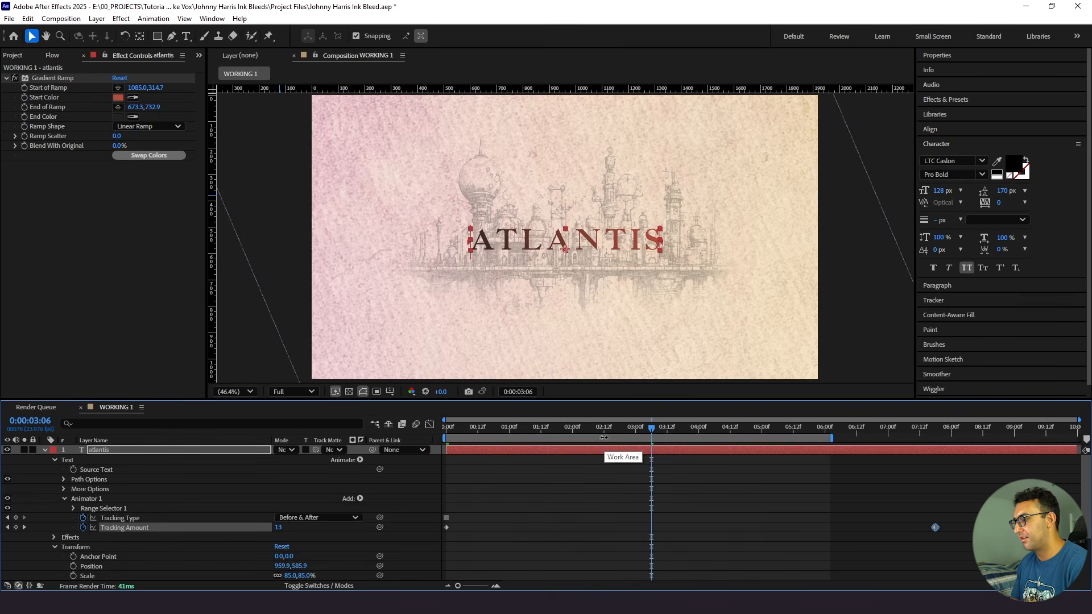
pyautogui.click(462, 438)
pyautogui.press('space')
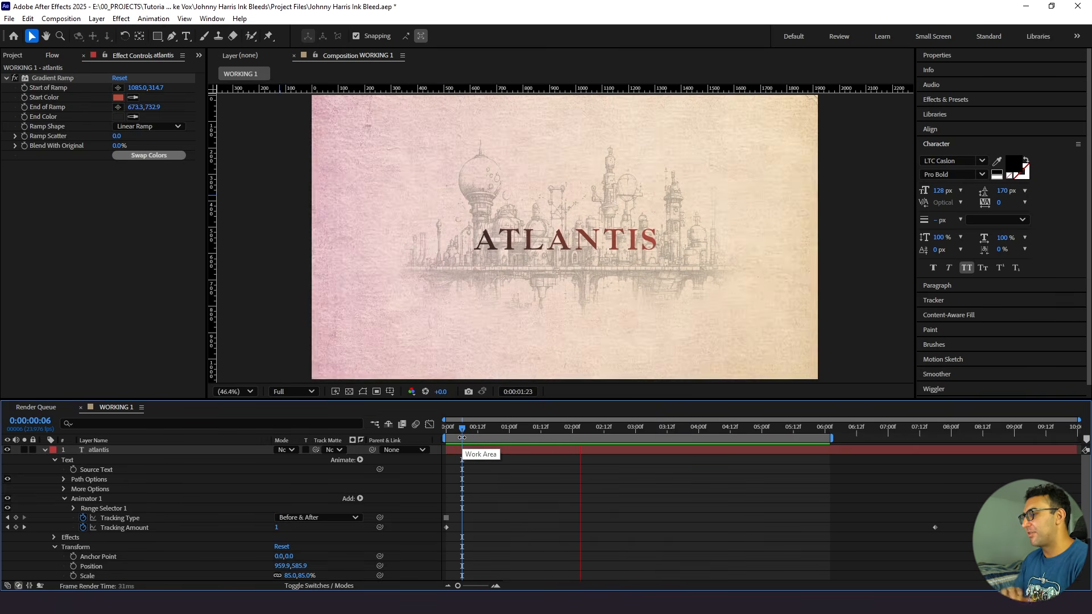
pyautogui.press('space')
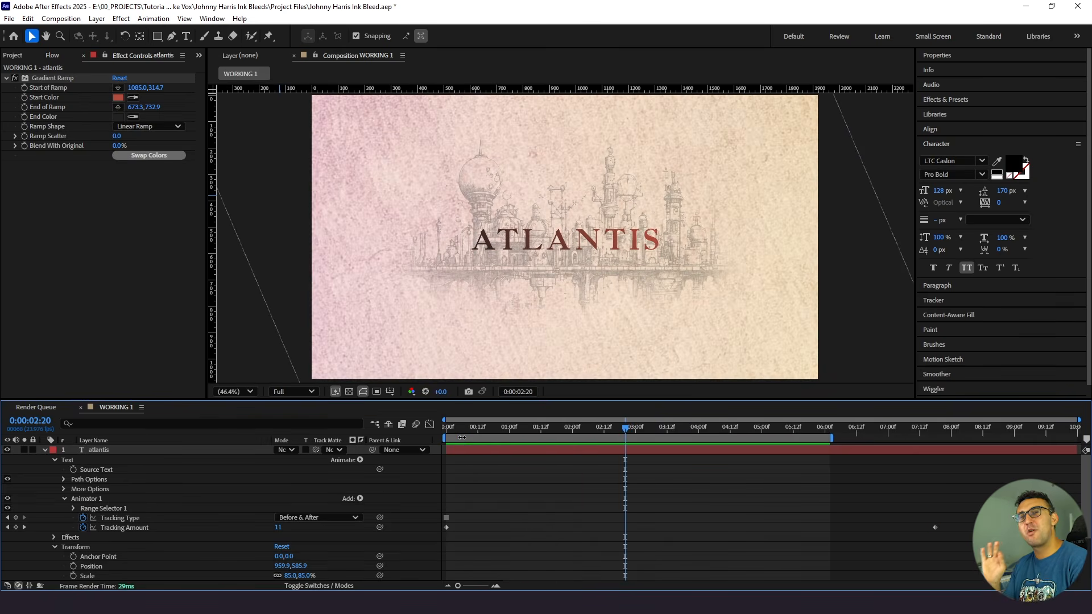
# - Apply the CC Light Sweep effect to the atlantis text layer
pyautogui.click(121, 449)
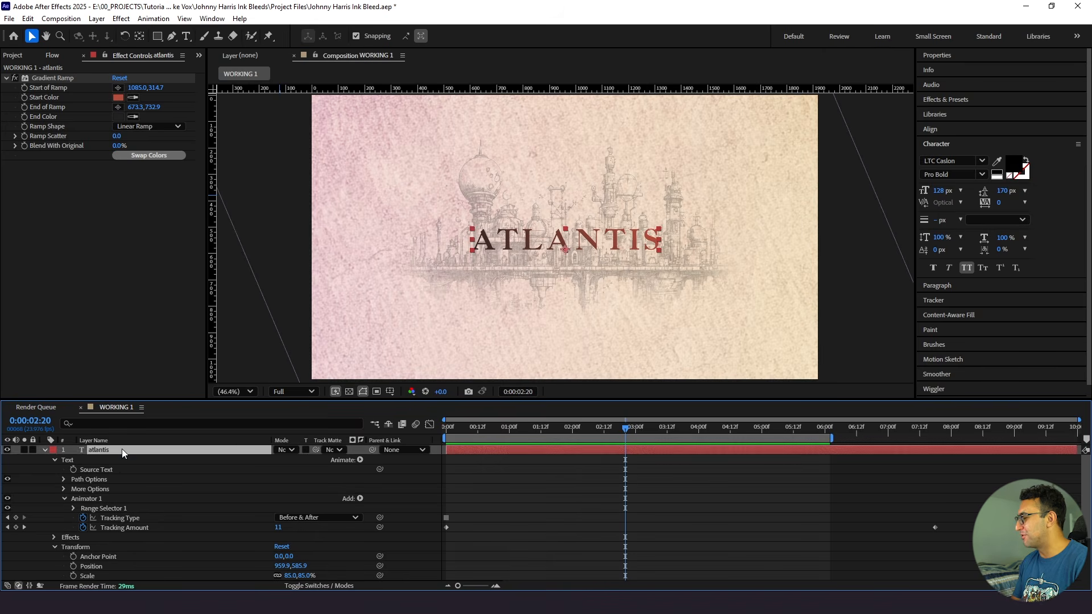
pyautogui.hotkey('ctrl', 'space')
pyautogui.write('cc ligh')
pyautogui.press('Down')
pyautogui.press('Down')
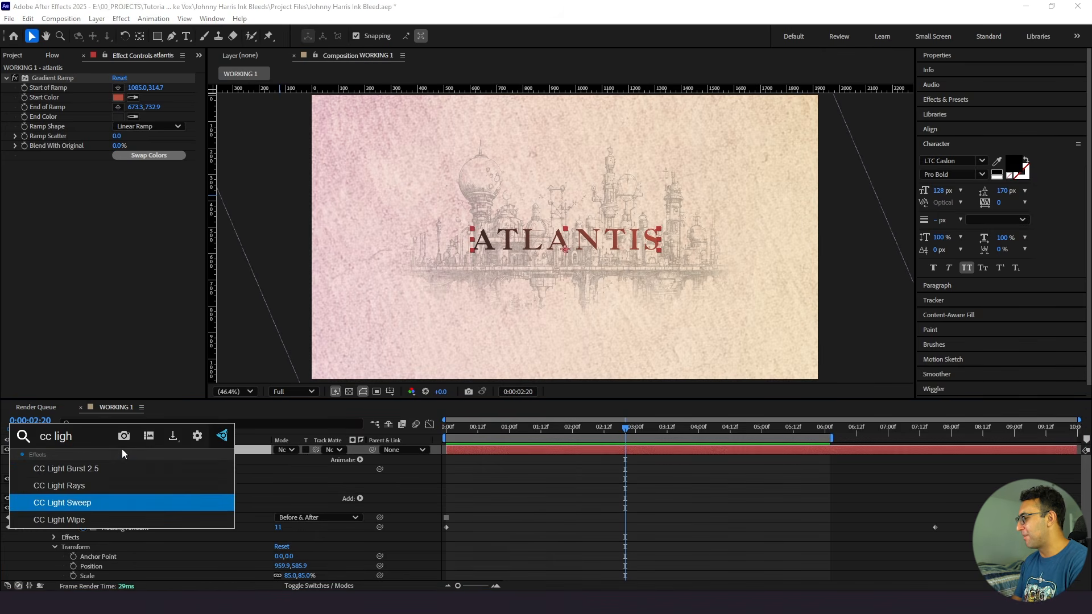
pyautogui.press('Return')
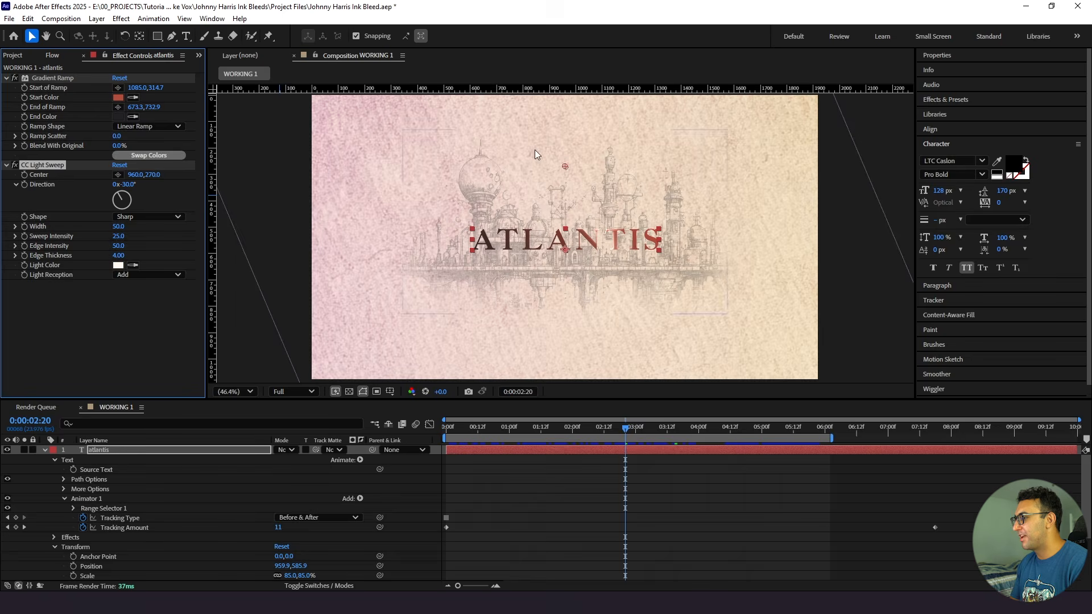
# - Solo the text and keyframe the CC Light Sweep center at about 156, 270 on the first frame
pyautogui.click(25, 450)
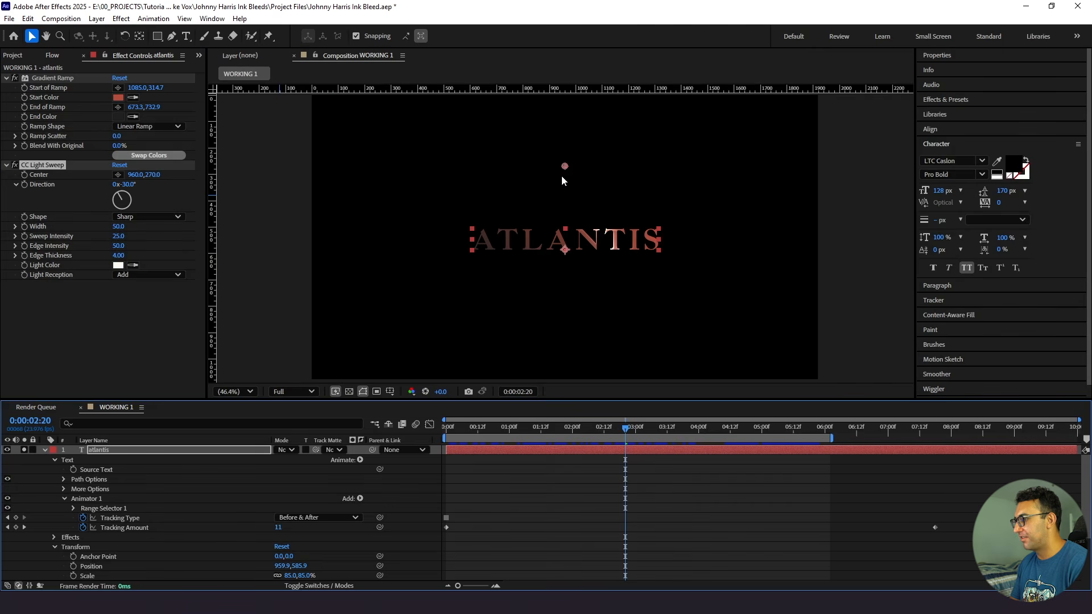
pyautogui.moveTo(565, 167); pyautogui.dragTo(588, 172)
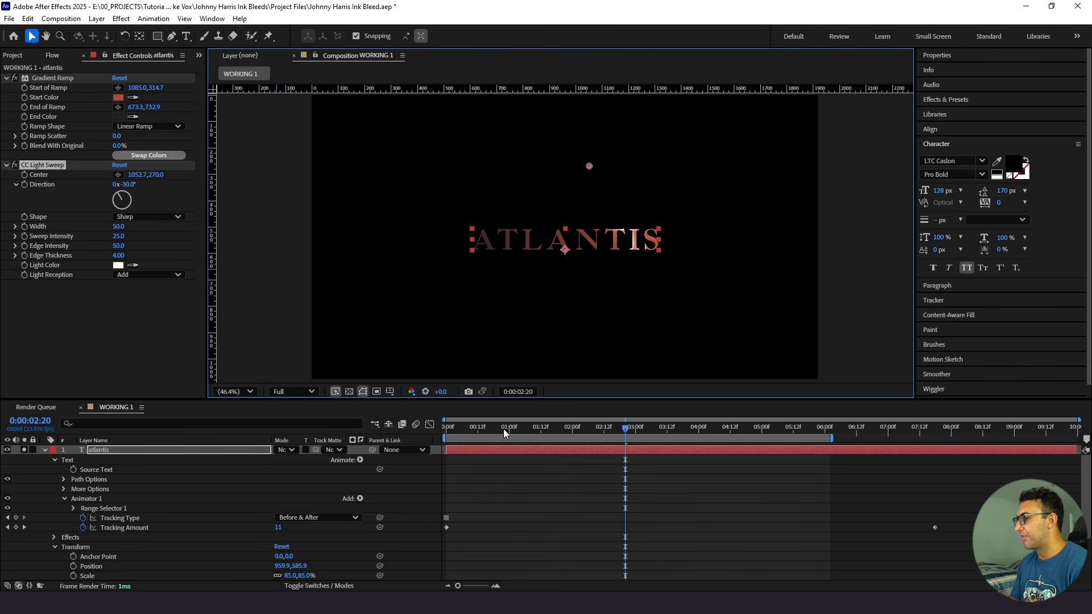
pyautogui.moveTo(504, 429); pyautogui.dragTo(406, 432)
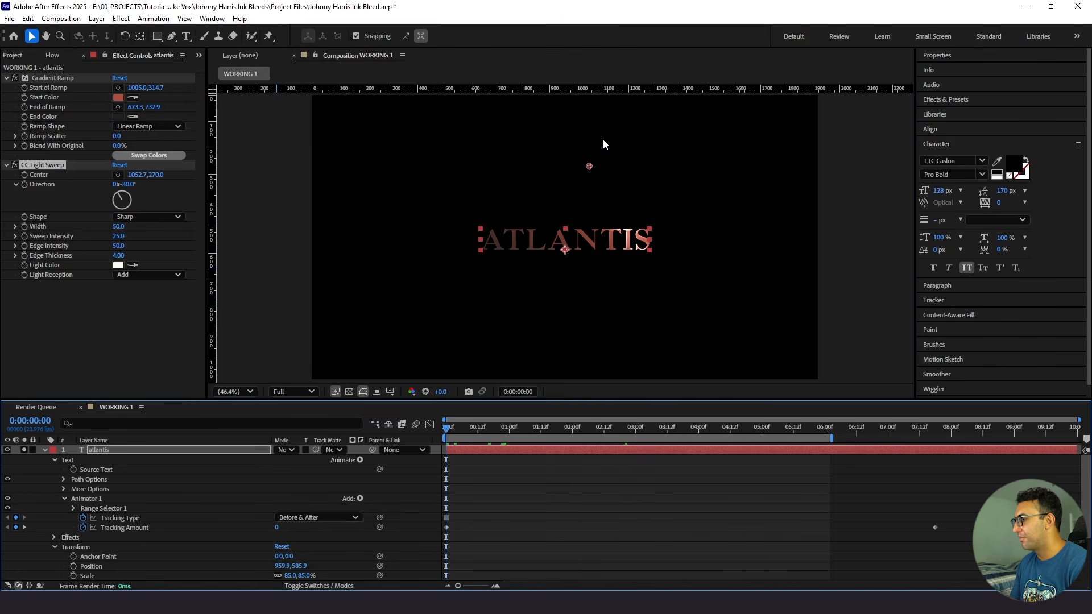
pyautogui.moveTo(589, 166); pyautogui.dragTo(413, 166)
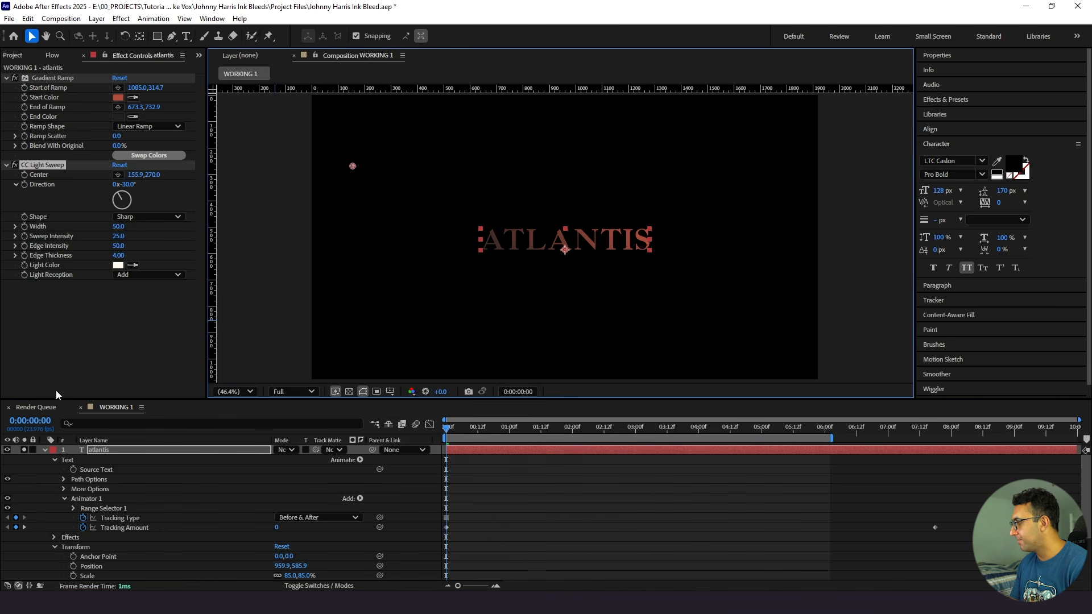
pyautogui.click(24, 177)
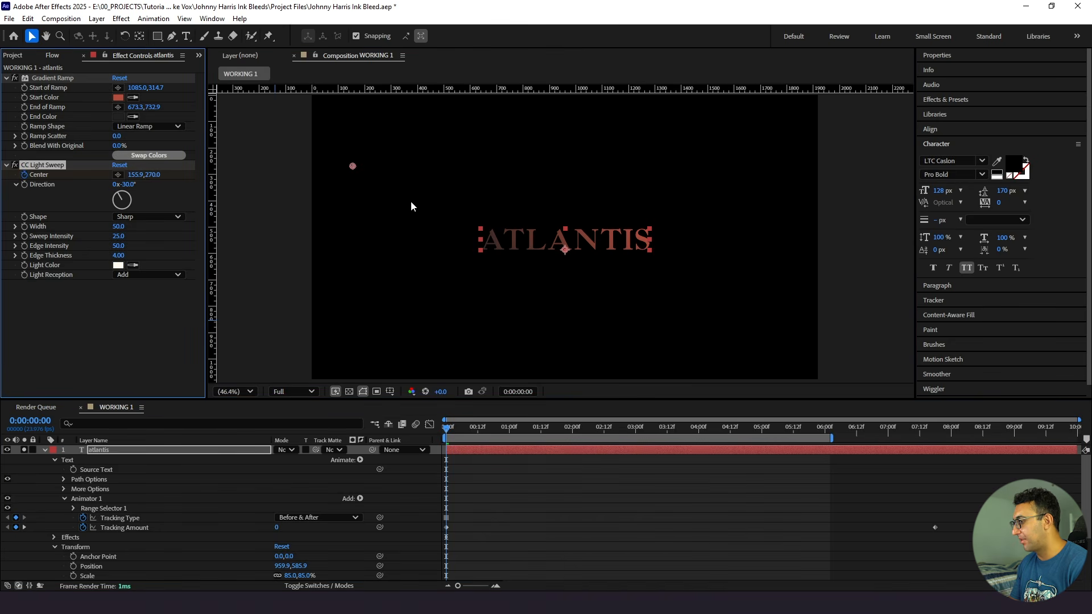
# - At 0:00:04:06, move the light sweep's center past the title's last letter to about 1760, 270
pyautogui.moveTo(510, 434); pyautogui.dragTo(714, 432)
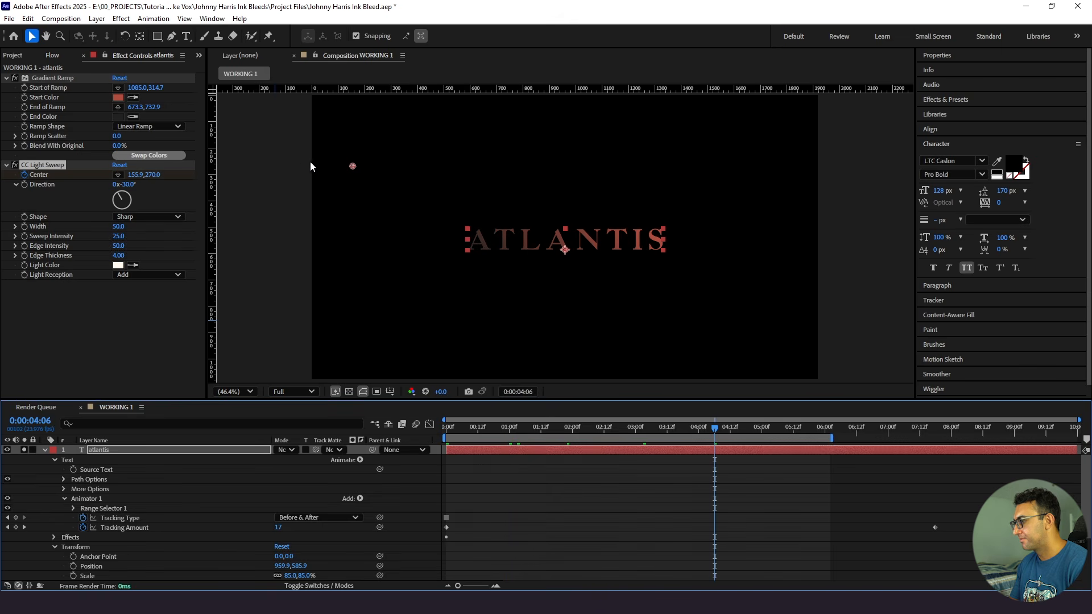
pyautogui.moveTo(353, 168); pyautogui.dragTo(661, 182)
pyautogui.moveTo(739, 179); pyautogui.dragTo(777, 180)
pyautogui.click(732, 452)
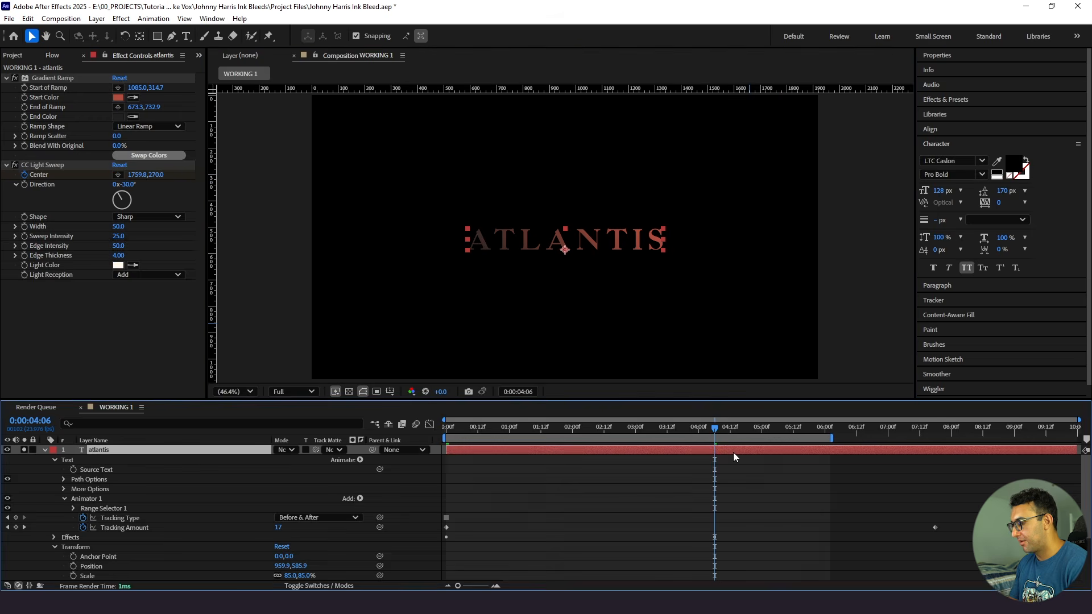
# - Move the sweep center's end keyframe to 0:00:06:09 and preview the light sweep
pyautogui.press('u')
pyautogui.moveTo(715, 489); pyautogui.dragTo(850, 489)
pyautogui.click(551, 435)
pyautogui.moveTo(550, 435); pyautogui.dragTo(451, 438)
pyautogui.press('space')
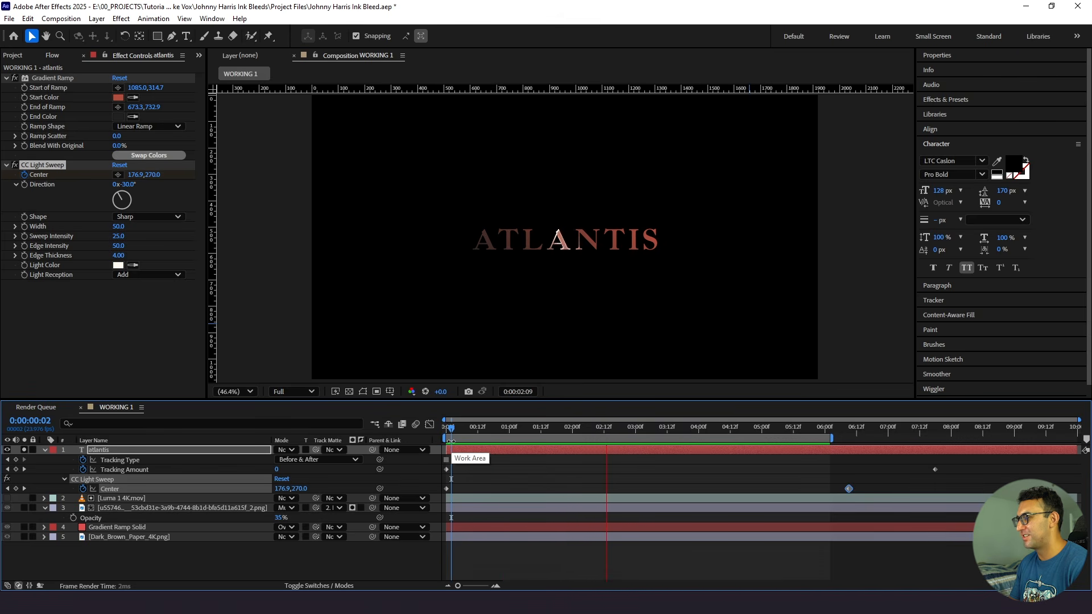
pyautogui.click(504, 450)
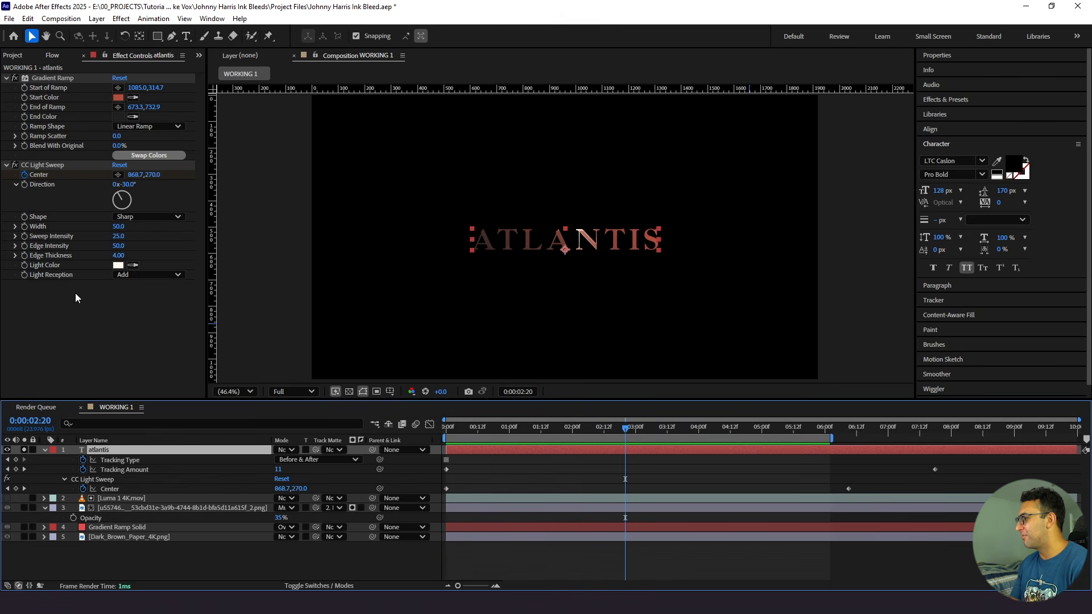
# - Set the CC Light Sweep width to 85 and preview the wider sweep
pyautogui.click(114, 227)
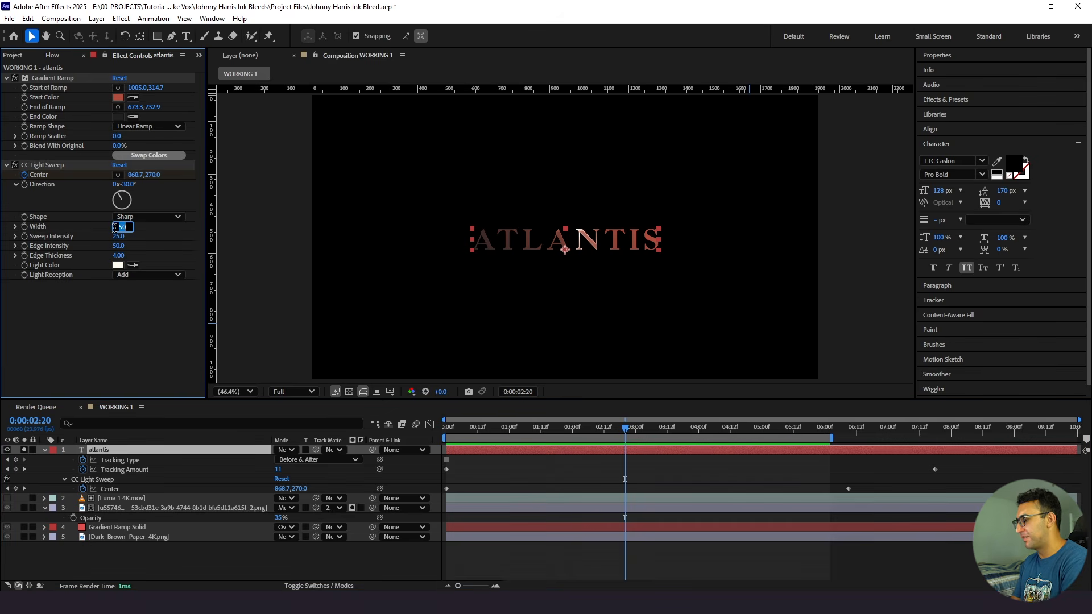
pyautogui.write('65')
pyautogui.press('Return')
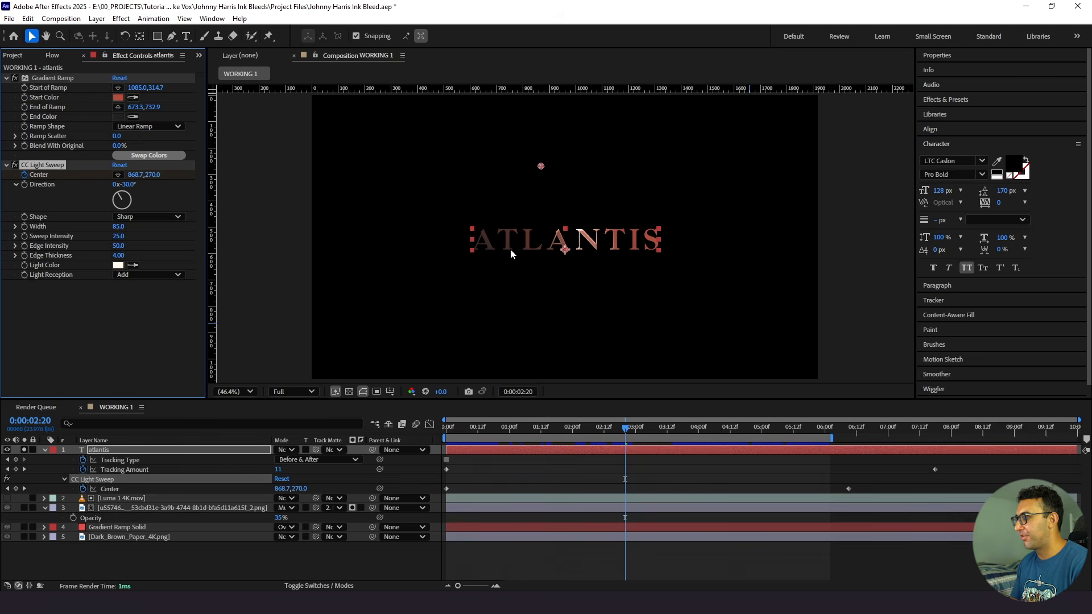
pyautogui.press('space')
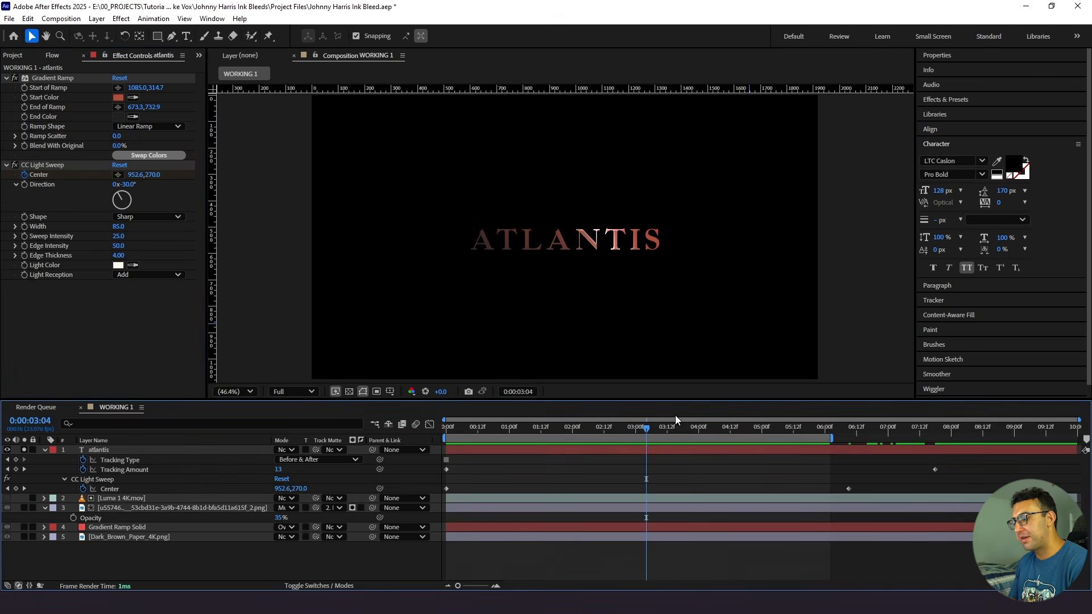
# - Keyframe the sweep center at about 1301, 270 at 0:00:07:18 so the light rests on the final S
pyautogui.moveTo(676, 430); pyautogui.dragTo(848, 450)
pyautogui.click(850, 492)
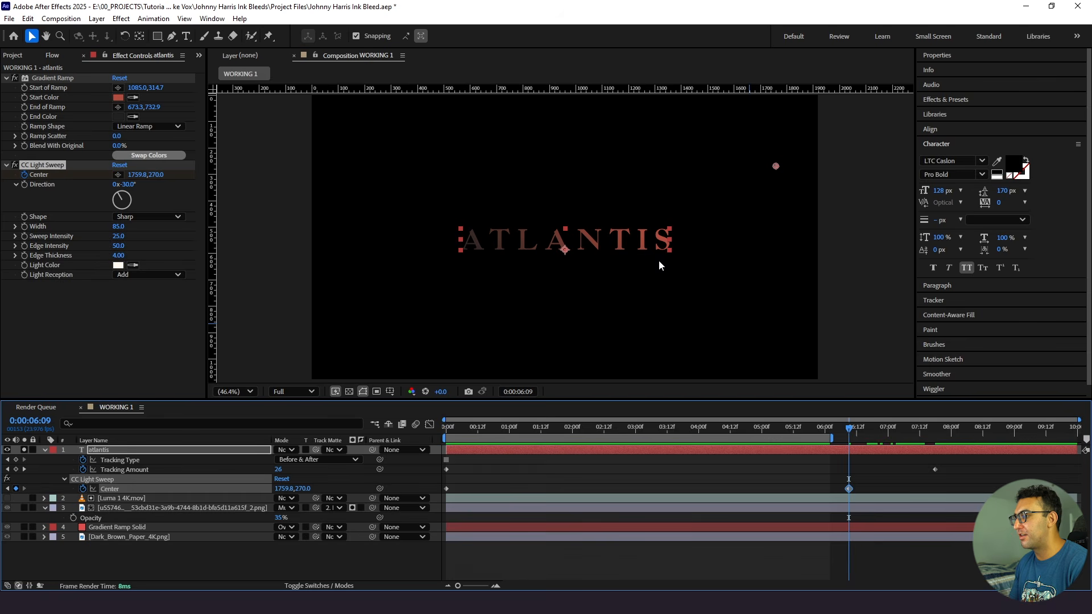
pyautogui.moveTo(859, 433); pyautogui.dragTo(939, 434)
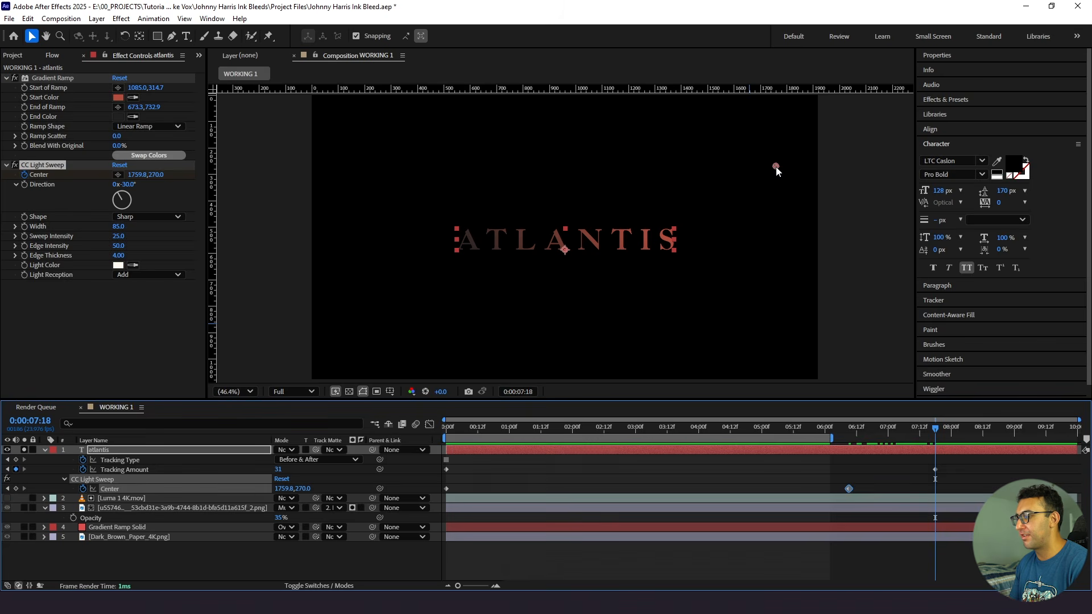
pyautogui.moveTo(776, 166); pyautogui.dragTo(752, 168)
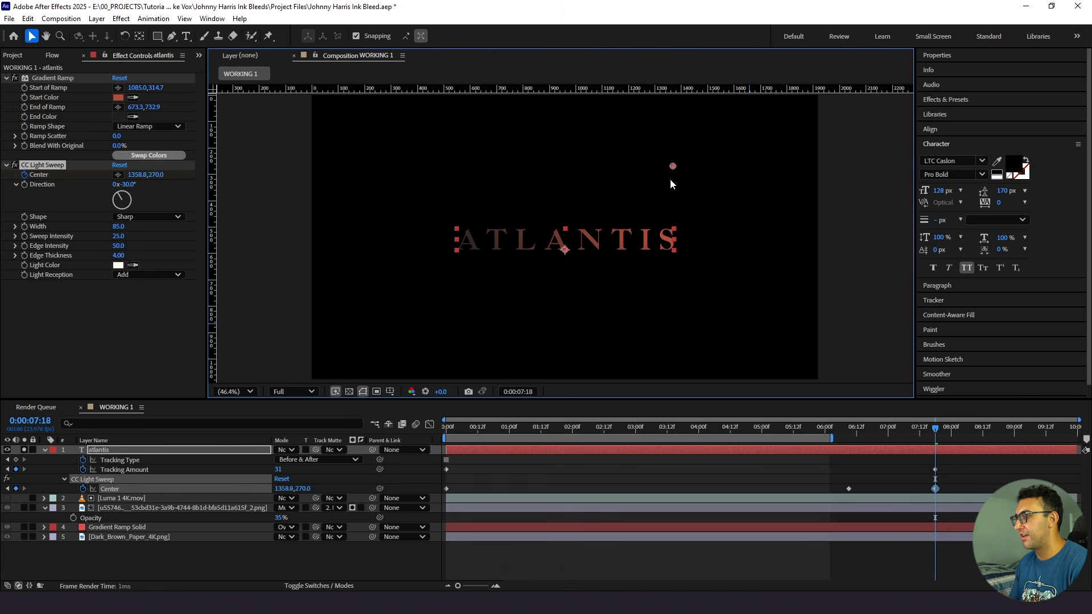
pyautogui.scroll(6, 659, 188)
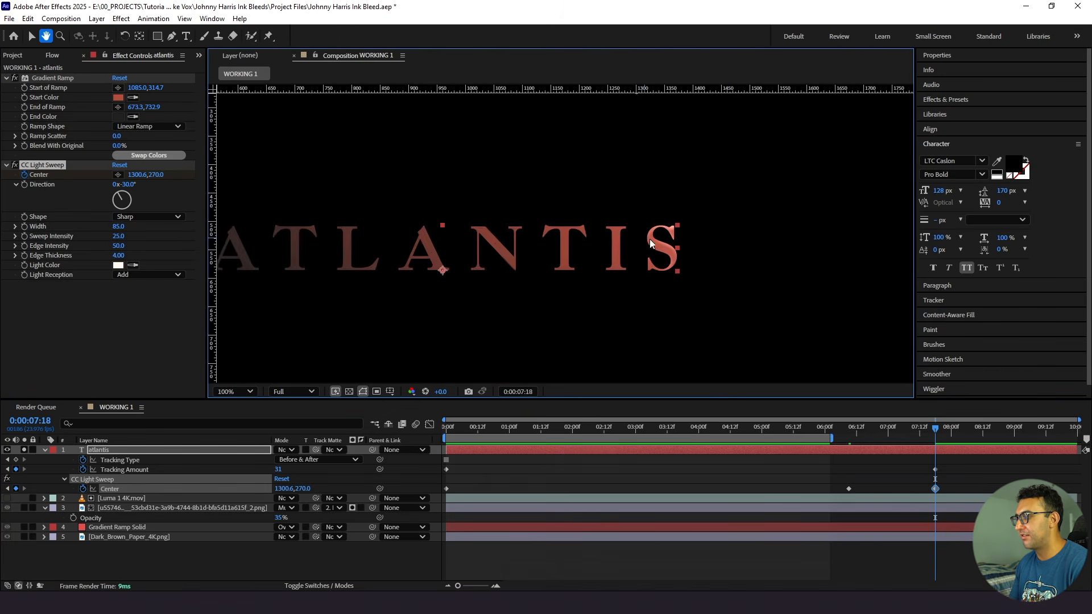
pyautogui.press('v')
pyautogui.press(',')
pyautogui.click(234, 392)
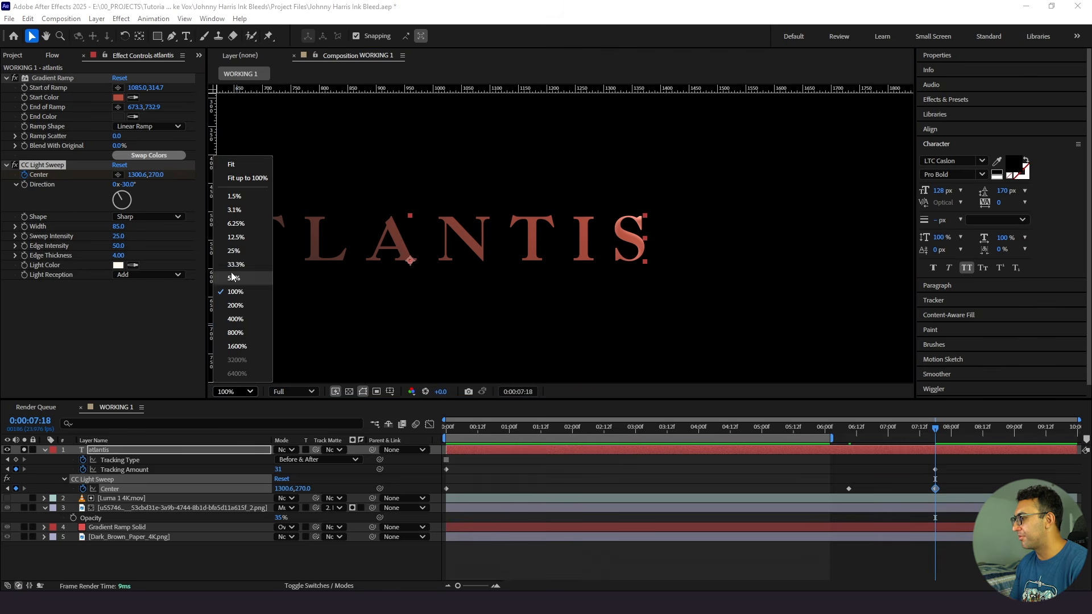
pyautogui.click(236, 165)
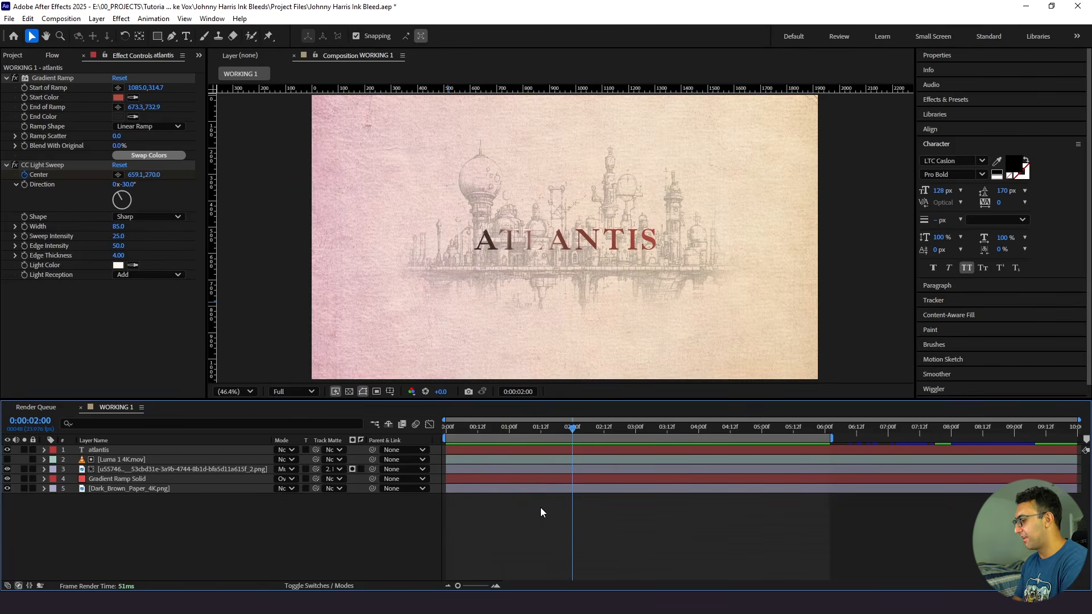
# - Create a 1920 x 1080 dark gray solid colored 262626 at the top of WORKING 1
pyautogui.hotkey('ctrl', 'y')
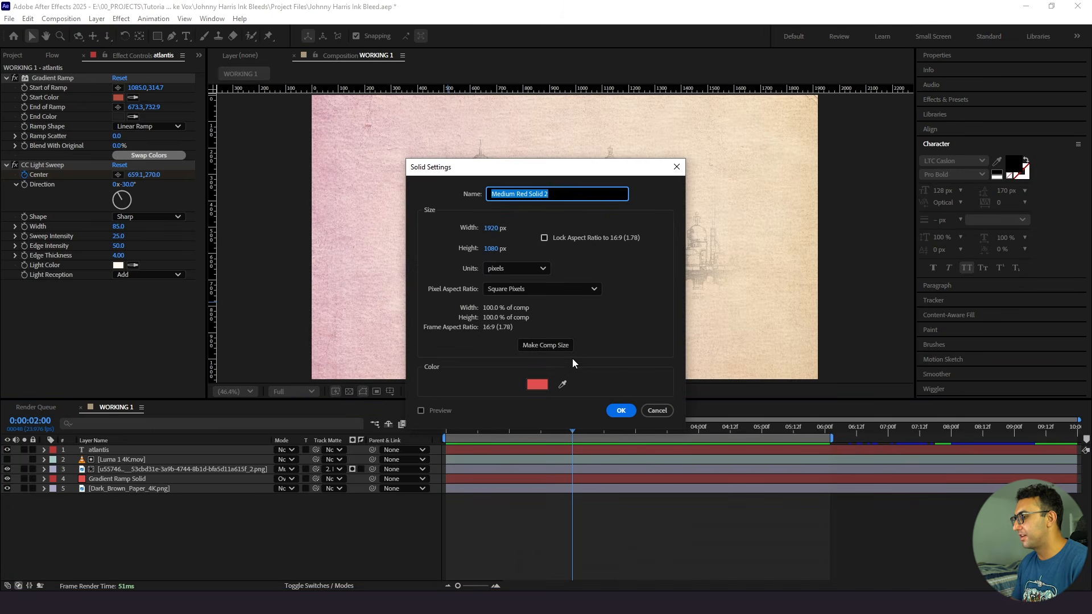
pyautogui.click(538, 384)
pyautogui.moveTo(537, 372); pyautogui.dragTo(393, 352)
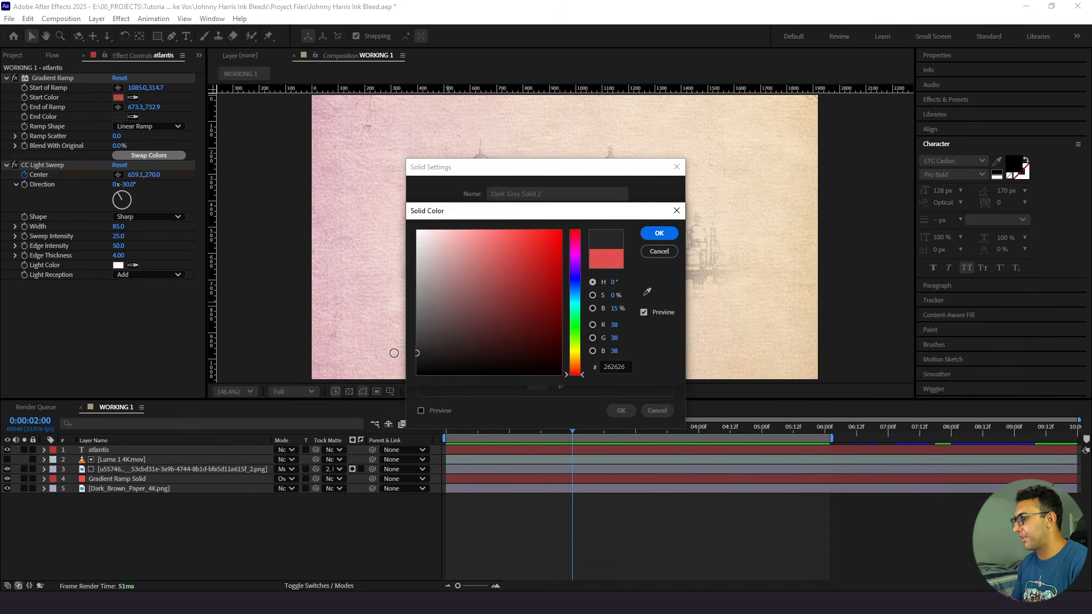
pyautogui.click(659, 233)
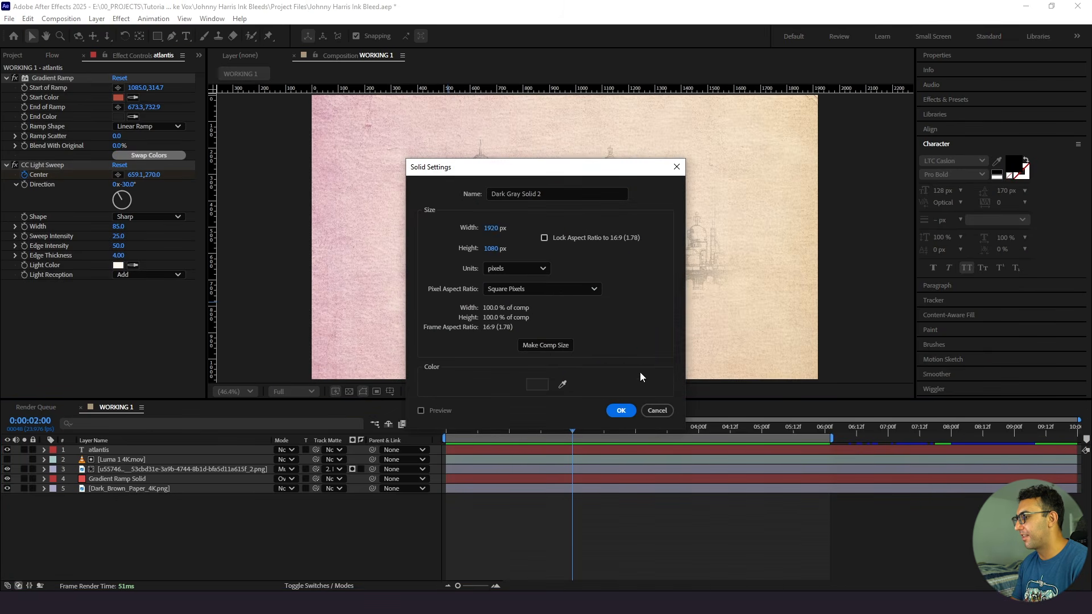
pyautogui.click(621, 411)
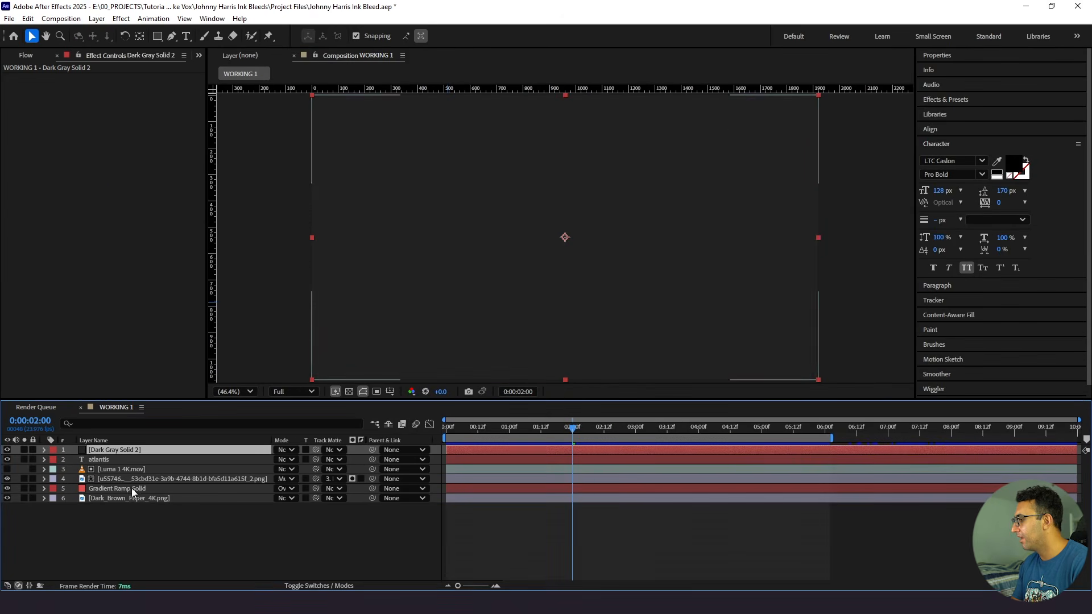
# - Add a full-frame elliptical mask to the dark gray solid and set the mask mode to Subtract
pyautogui.moveTo(158, 41); pyautogui.dragTo(182, 63)
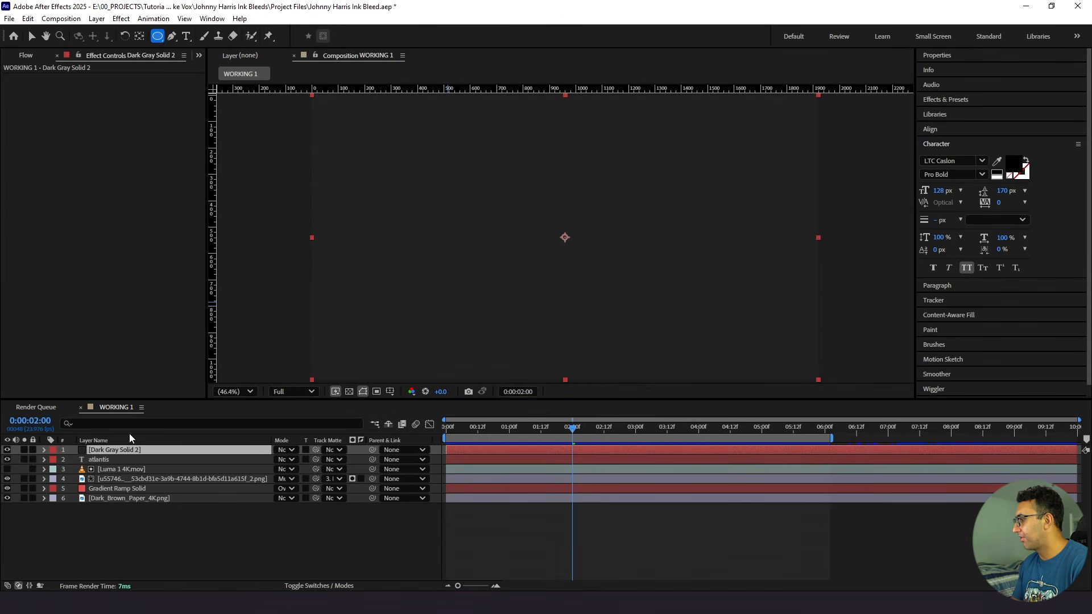
pyautogui.click(122, 454)
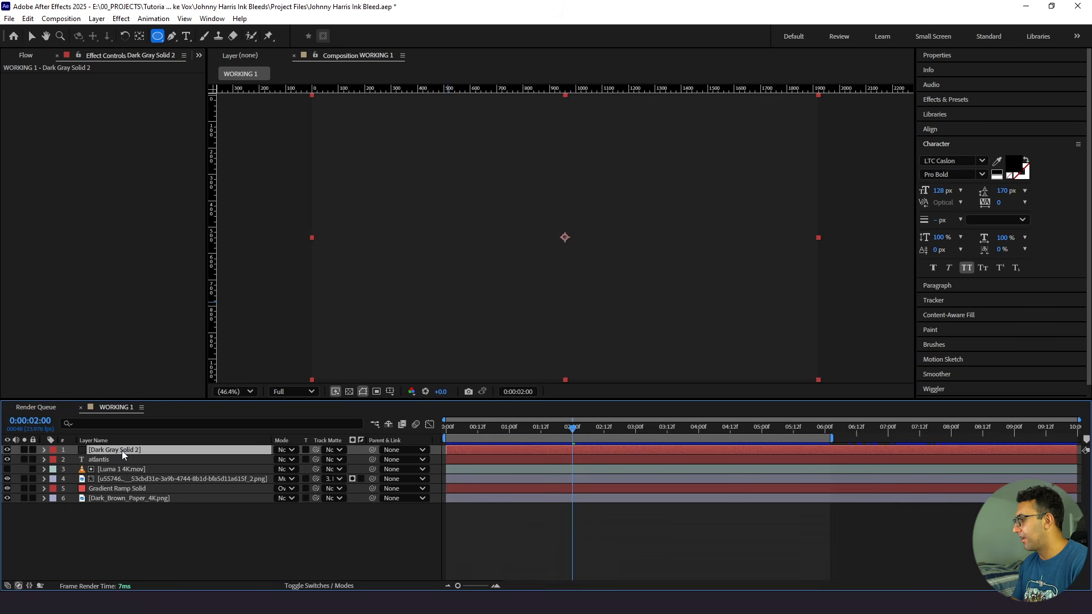
pyautogui.doubleClick(157, 36)
pyautogui.press('v')
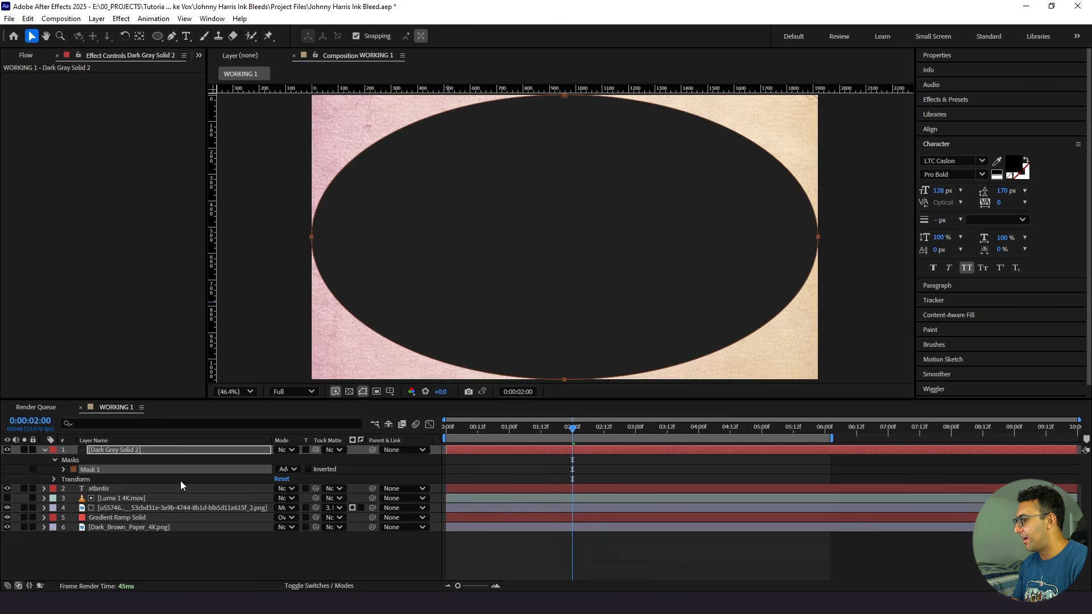
pyautogui.click(284, 470)
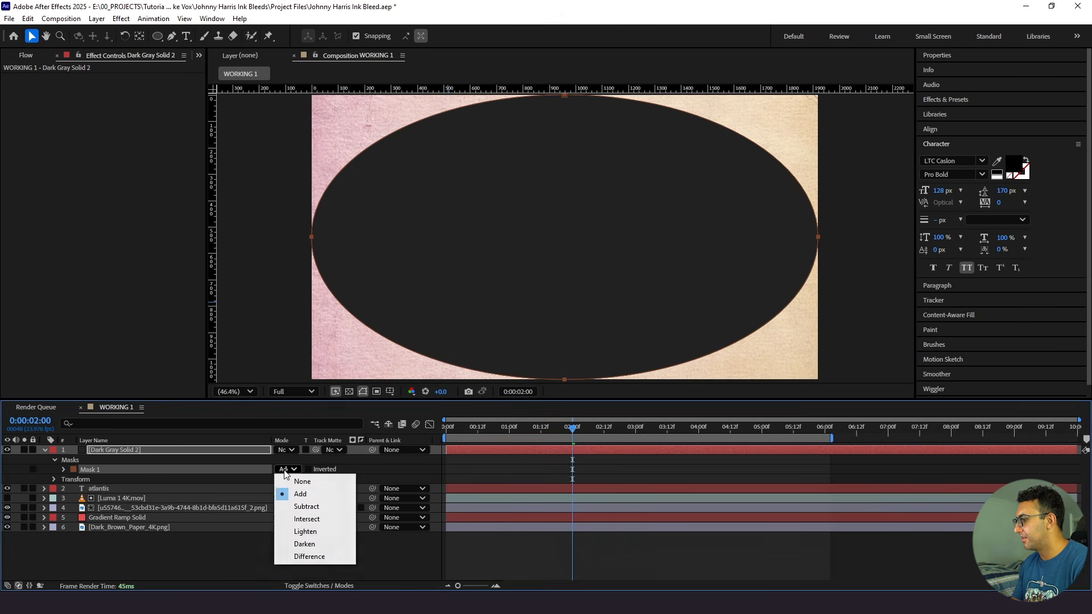
pyautogui.click(300, 507)
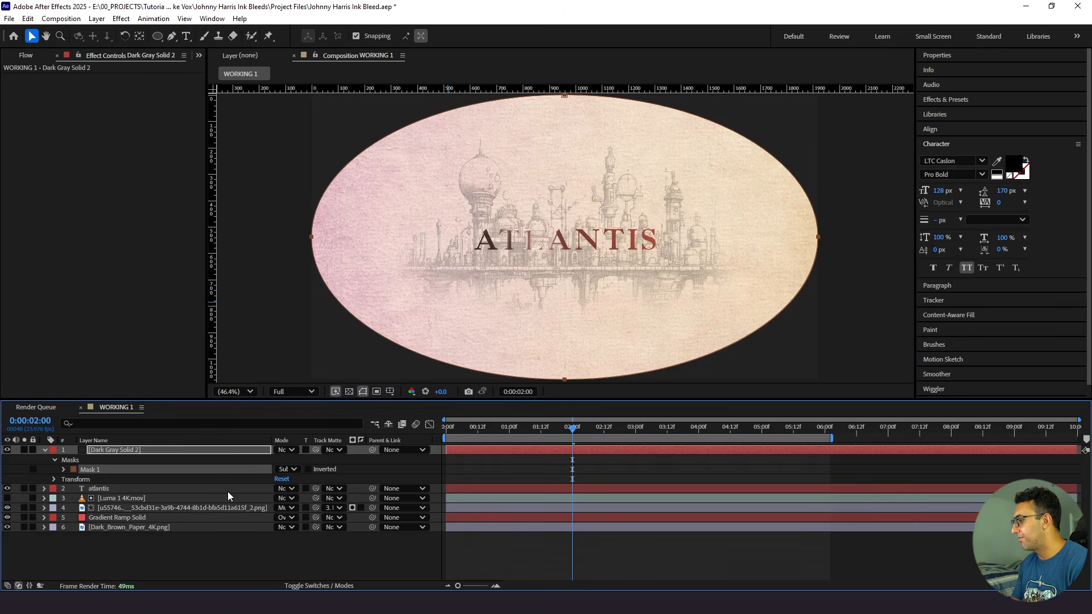
# - Set the ellipse mask's feather to 600 pixels for a soft vignette
pyautogui.press('f')
pyautogui.press('F2')
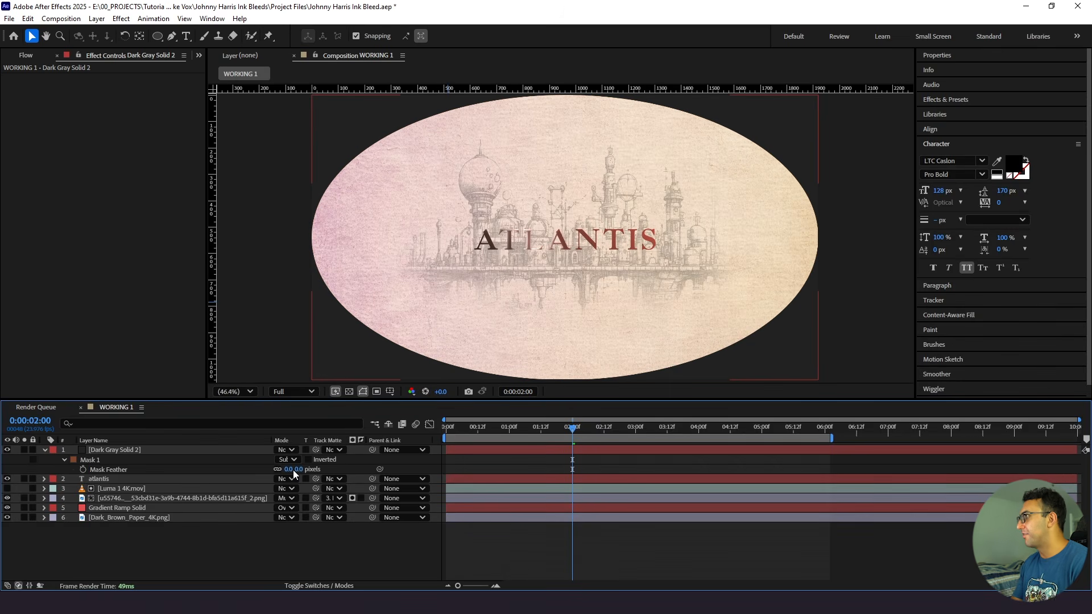
pyautogui.click(287, 470)
pyautogui.write('600')
pyautogui.press('Return')
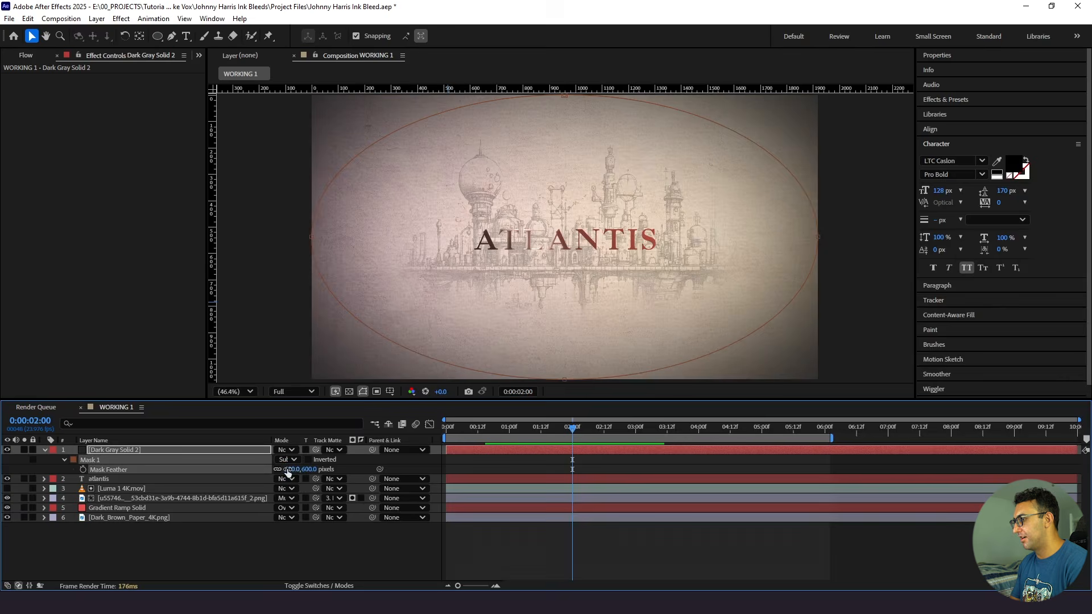
pyautogui.click(172, 545)
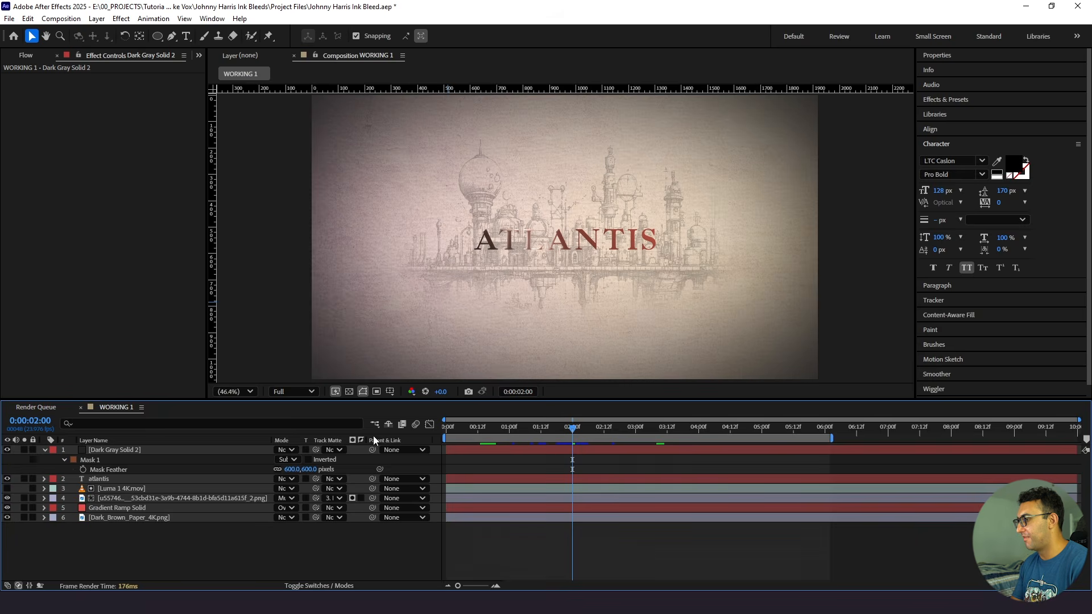
# - Set the vignette solid's blending mode to Multiply and preview the composition from the start
pyautogui.click(135, 451)
pyautogui.click(291, 451)
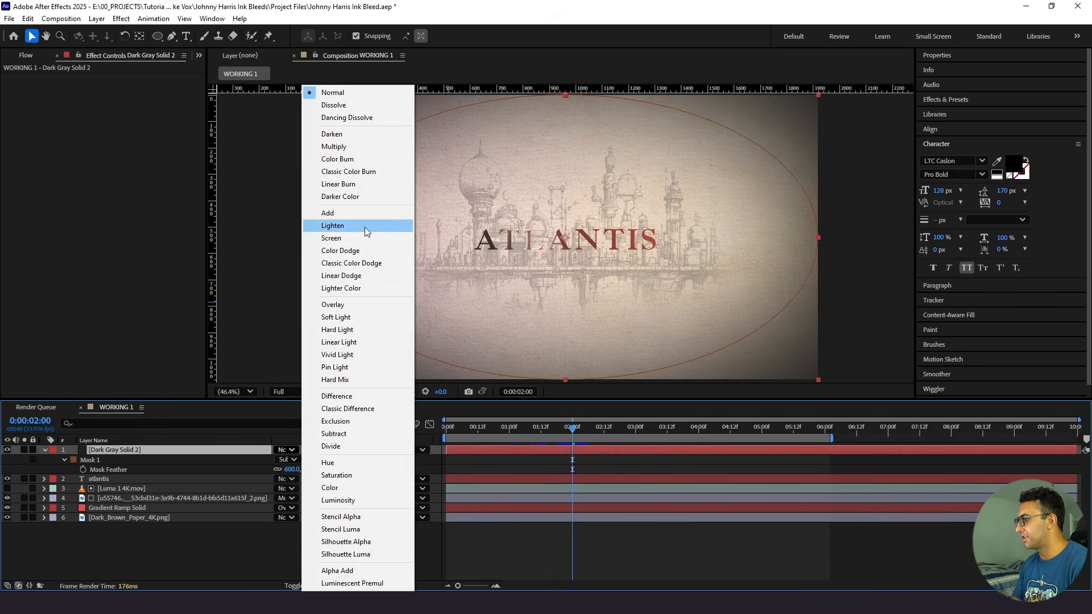
pyautogui.click(353, 149)
pyautogui.click(653, 544)
pyautogui.click(451, 432)
pyautogui.press('space')
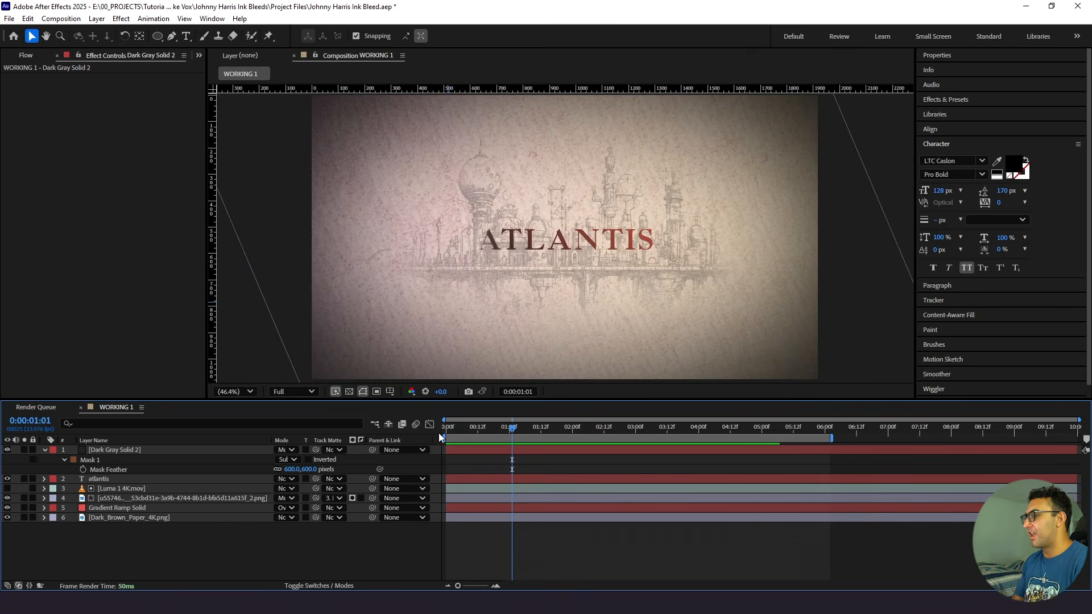
pyautogui.press('space')
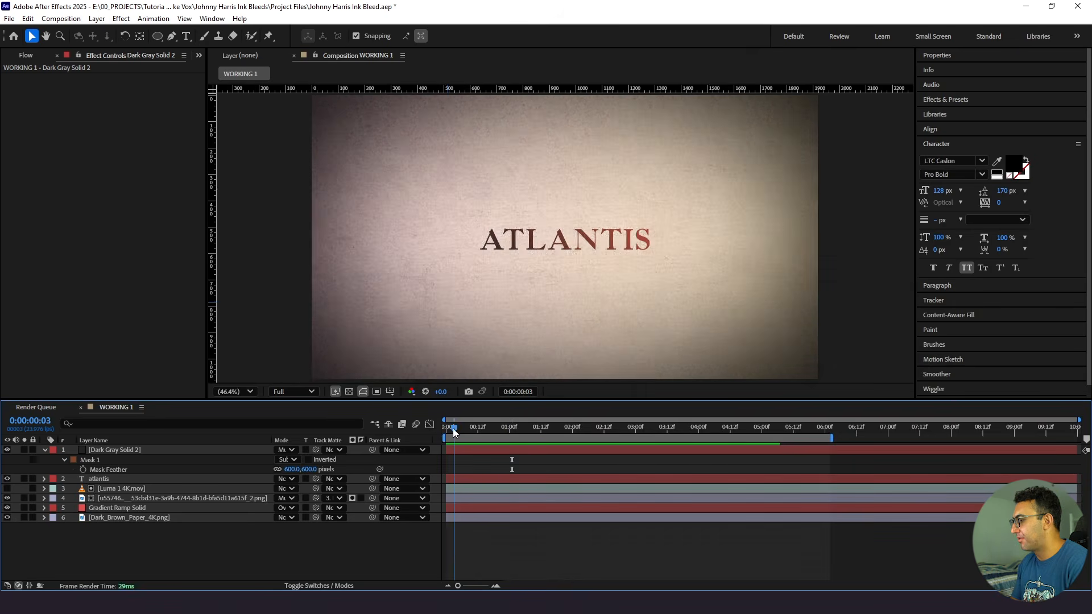
# - Animate the vignette's mask expansion from -271 pixels at 0:00:00:00 to a larger value at about 0:00:06:10
pyautogui.click(64, 463)
pyautogui.click(64, 463)
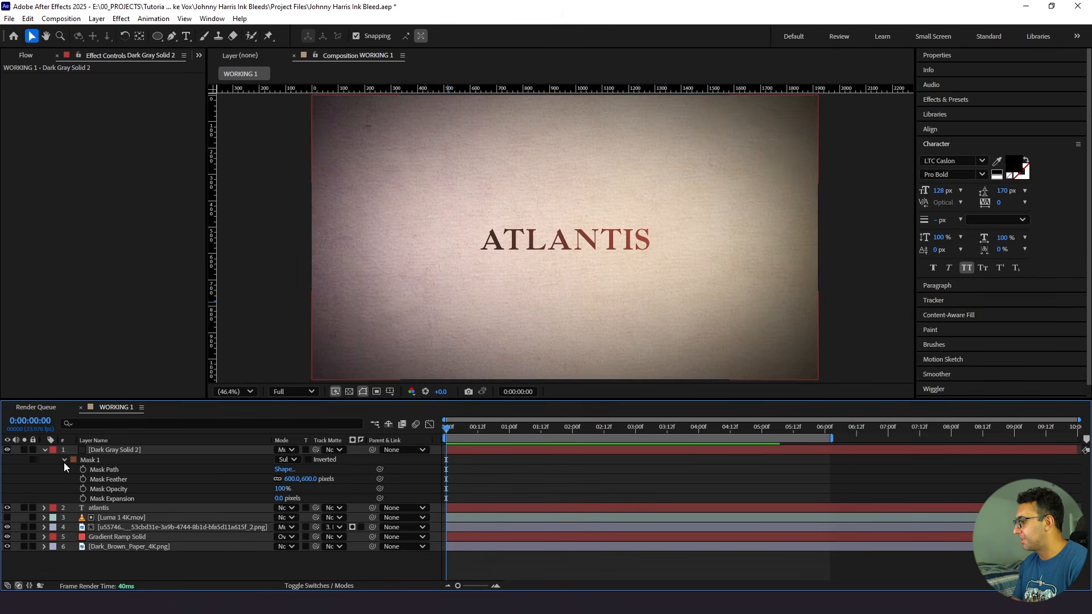
pyautogui.click(83, 499)
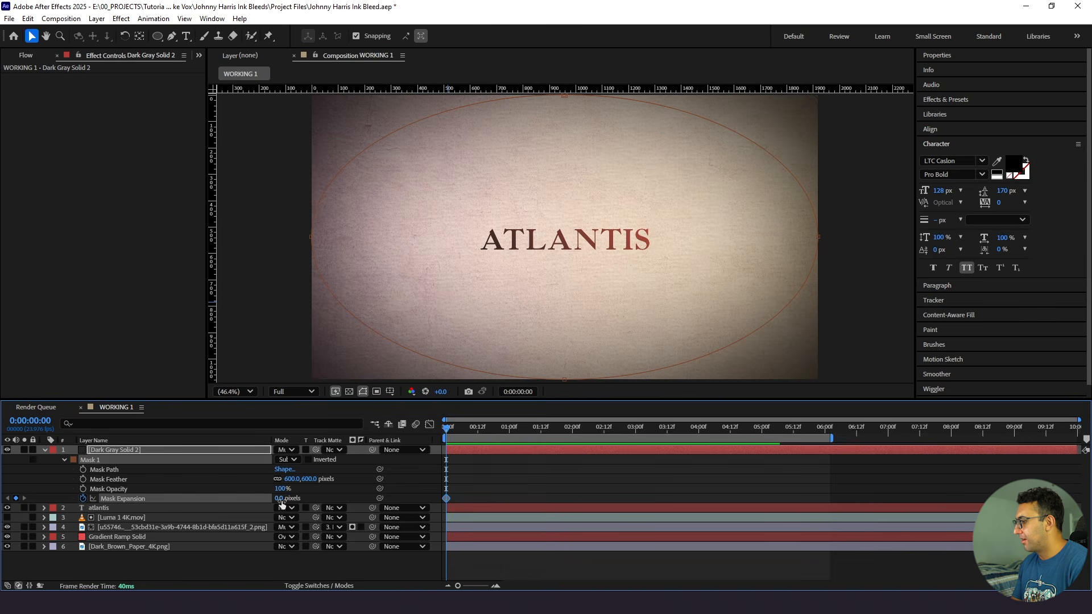
pyautogui.moveTo(279, 499); pyautogui.dragTo(139, 510)
pyautogui.moveTo(447, 429); pyautogui.dragTo(654, 432)
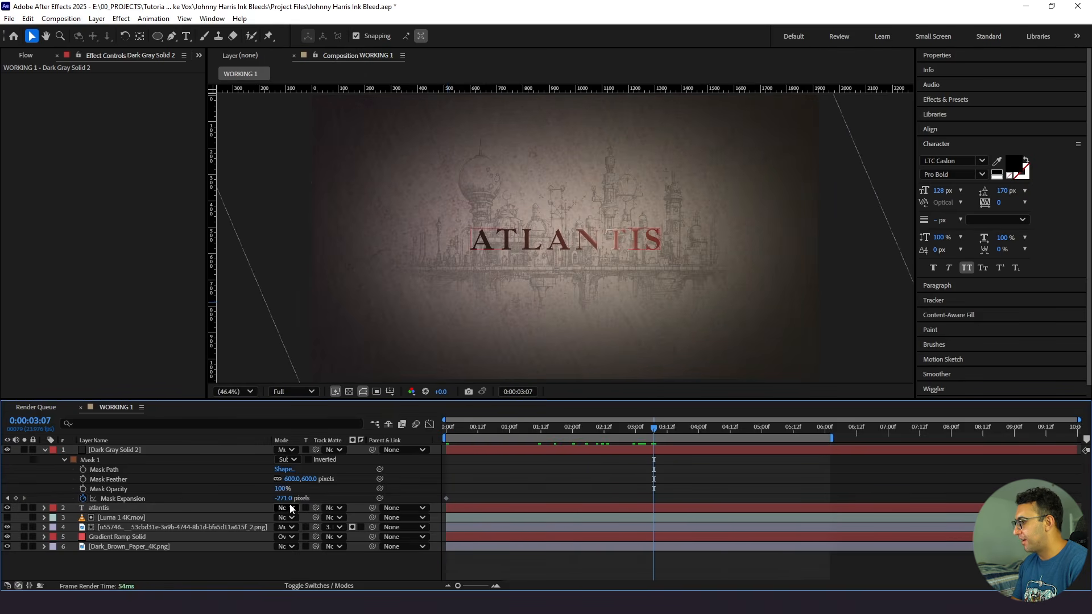
pyautogui.moveTo(283, 499); pyautogui.dragTo(417, 494)
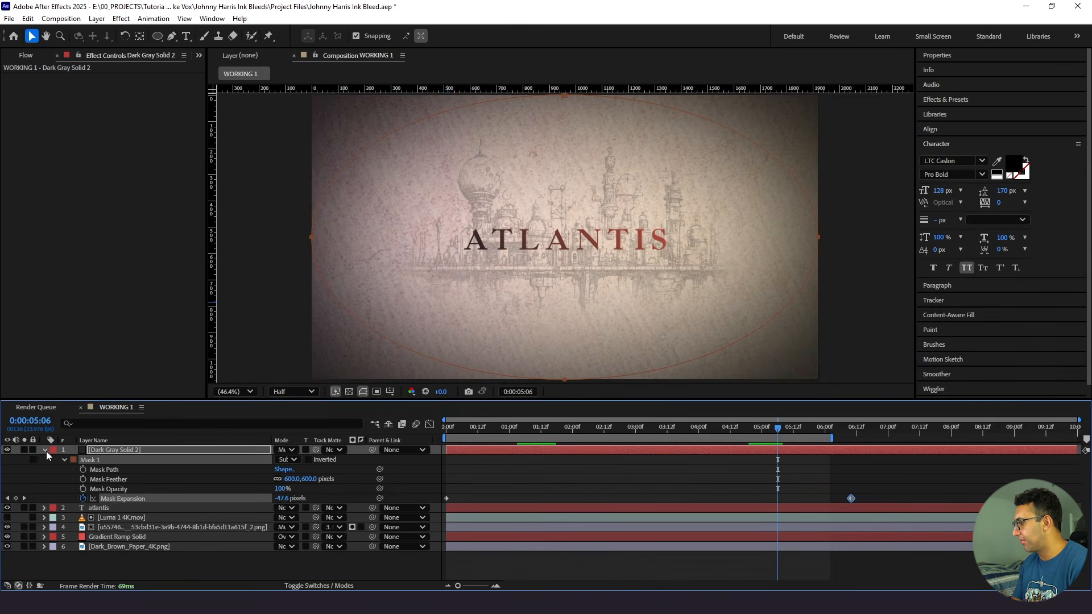
# - Collapse the layer properties, move the atlantis text layer above the dark gray solid, and preview the animation
pyautogui.click(582, 487)
pyautogui.hotkey('ctrl', 'a')
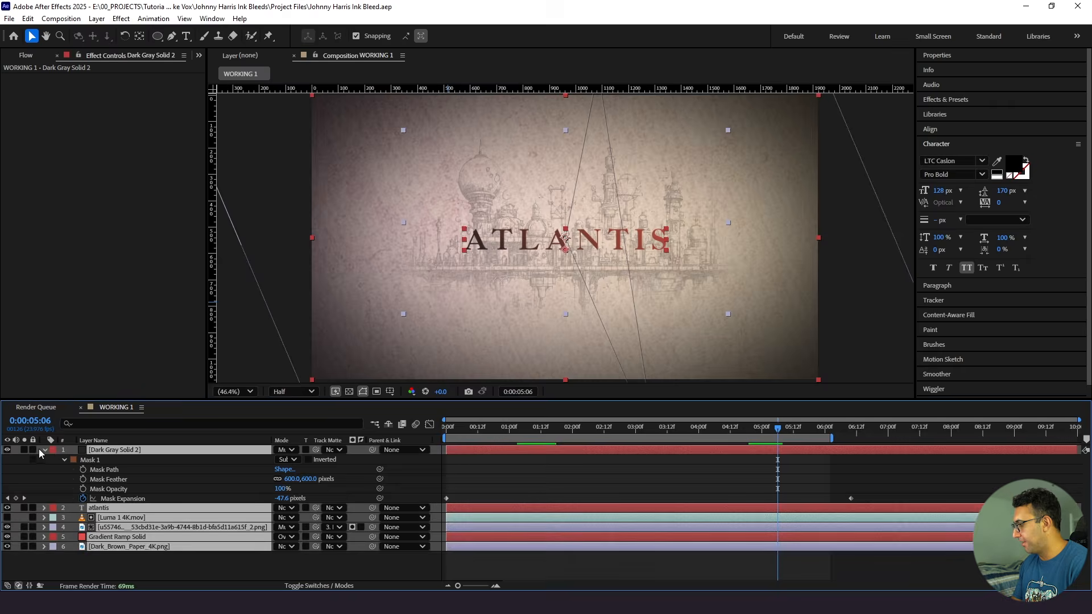
pyautogui.click(45, 450)
pyautogui.moveTo(102, 461); pyautogui.dragTo(115, 448)
pyautogui.moveTo(740, 428); pyautogui.dragTo(471, 453)
pyautogui.press('space')
# - Move the mask expansion's end keyframe to about 0:00:01:12 and preview the faster vignette opening
pyautogui.click(466, 452)
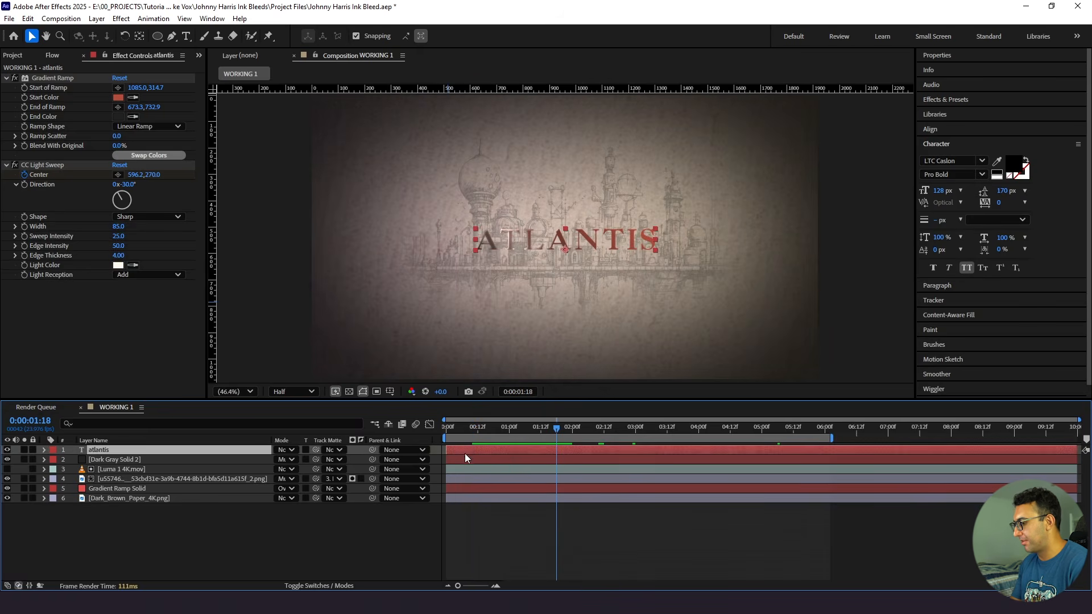
pyautogui.click(466, 459)
pyautogui.press('u')
pyautogui.moveTo(851, 479); pyautogui.dragTo(573, 481)
pyautogui.moveTo(510, 428); pyautogui.dragTo(438, 442)
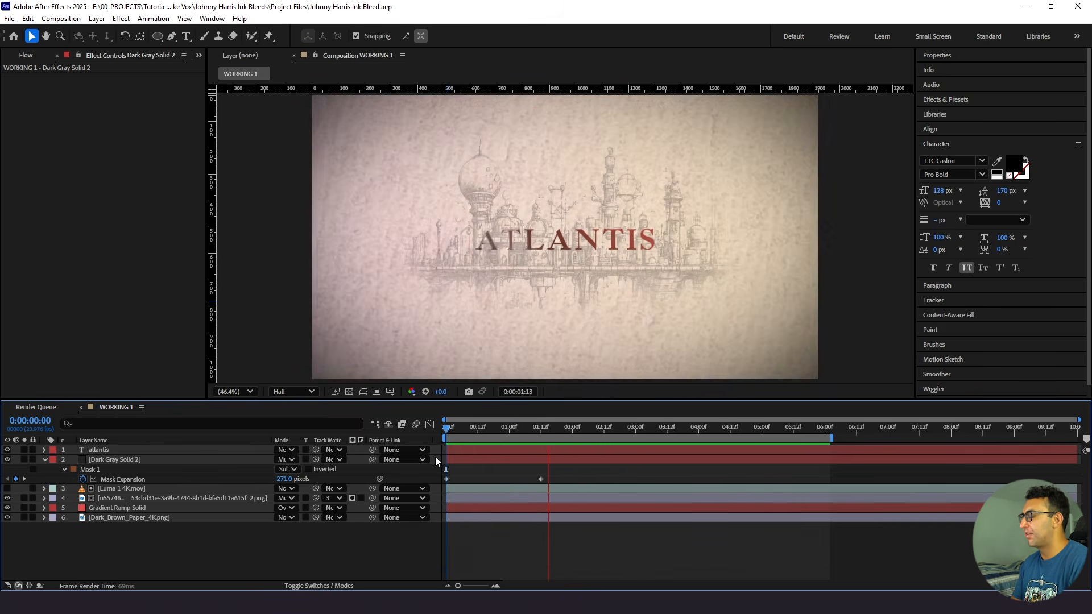
pyautogui.press('space')
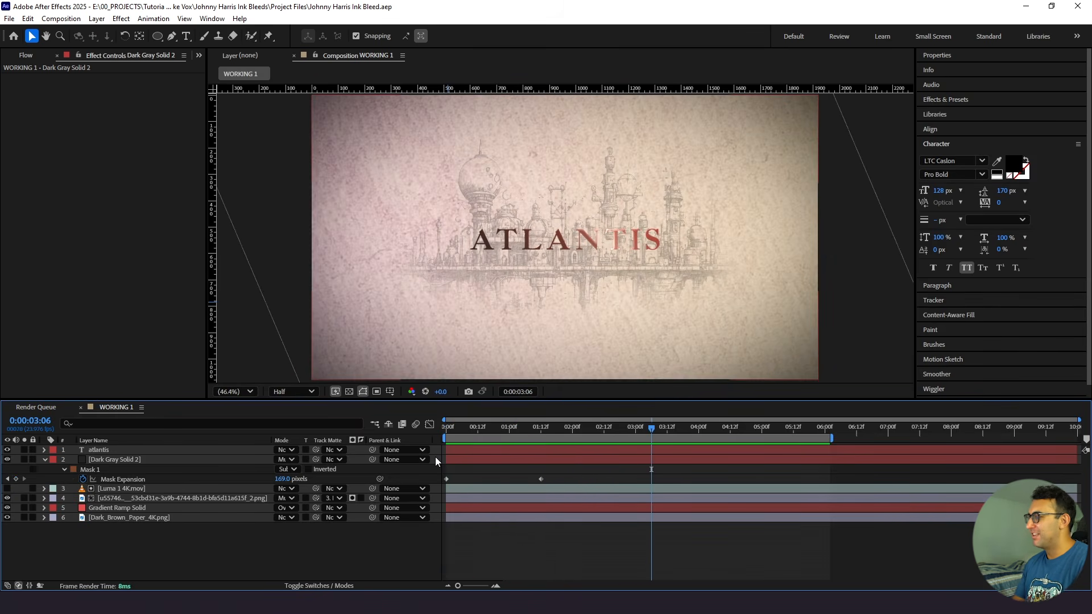
# - Preview the Luma 2 to 7, 9 and 10 transition clips in the project's 4K folder
pyautogui.click(194, 55)
pyautogui.click(205, 72)
pyautogui.click(50, 178)
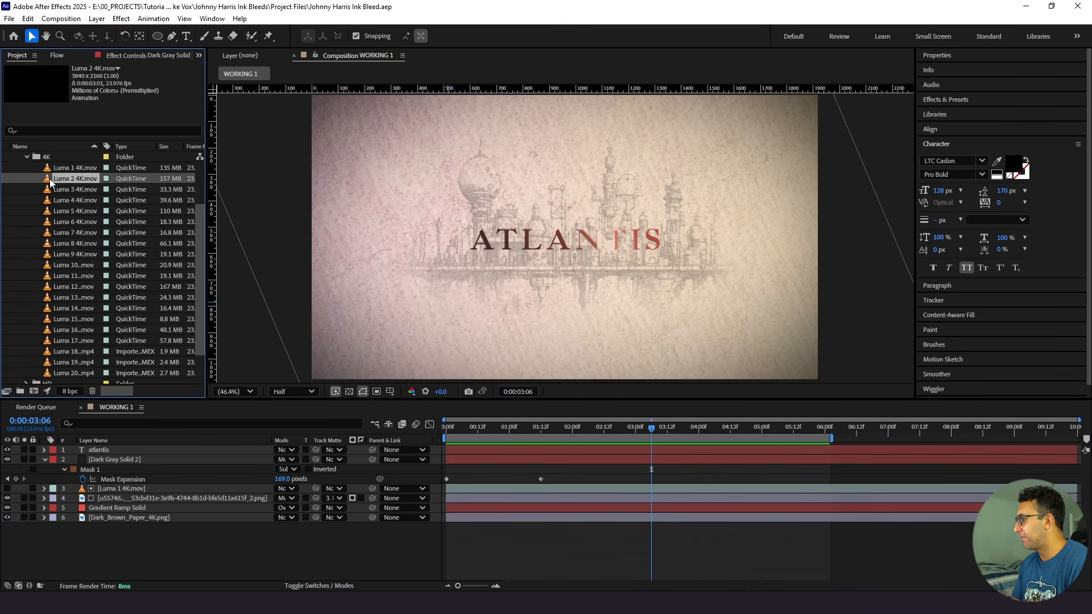
pyautogui.doubleClick(50, 179)
pyautogui.press('space')
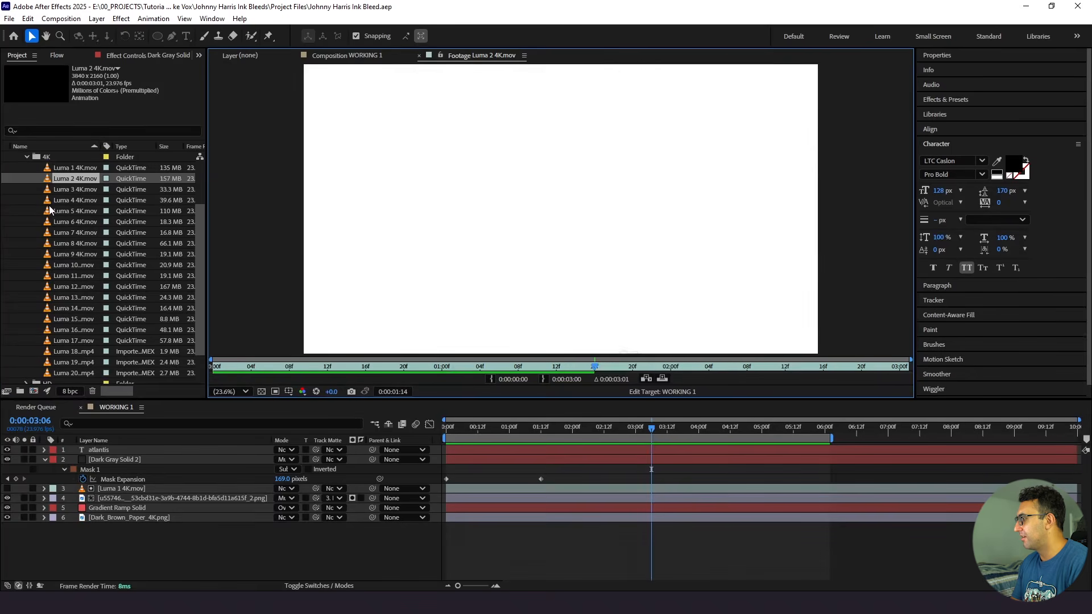
pyautogui.doubleClick(74, 189)
pyautogui.moveTo(306, 370); pyautogui.dragTo(279, 368)
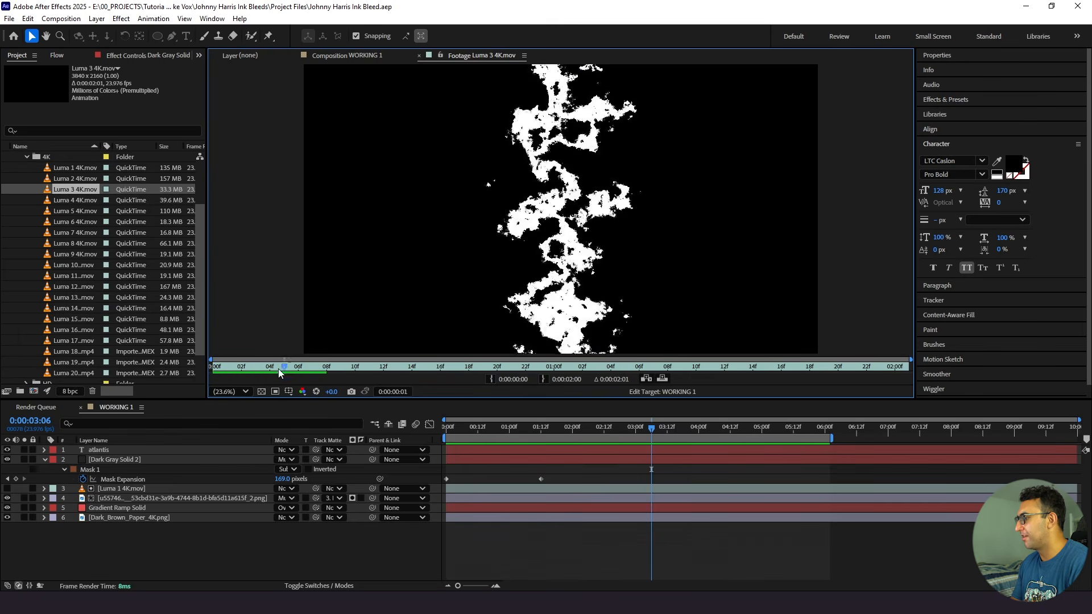
pyautogui.doubleClick(67, 200)
pyautogui.press('space')
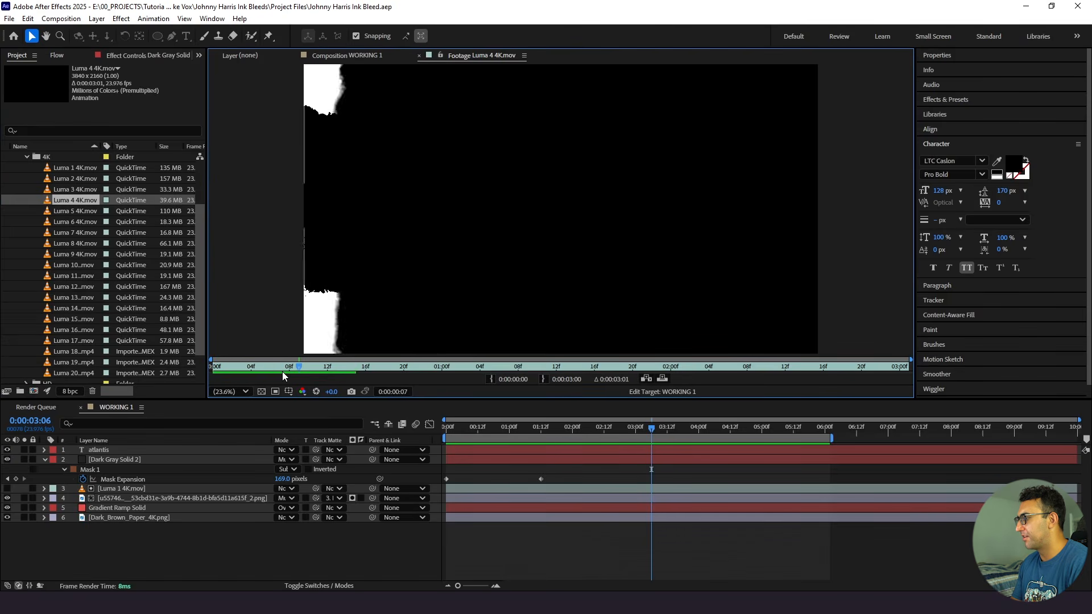
pyautogui.doubleClick(61, 213)
pyautogui.press('space')
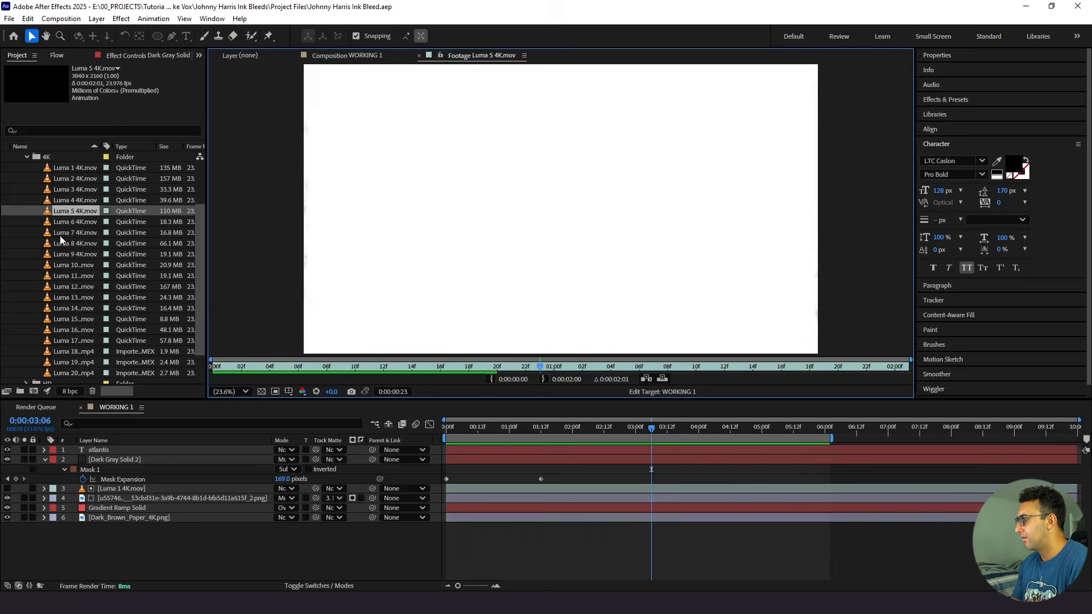
pyautogui.doubleClick(63, 222)
pyautogui.press('space')
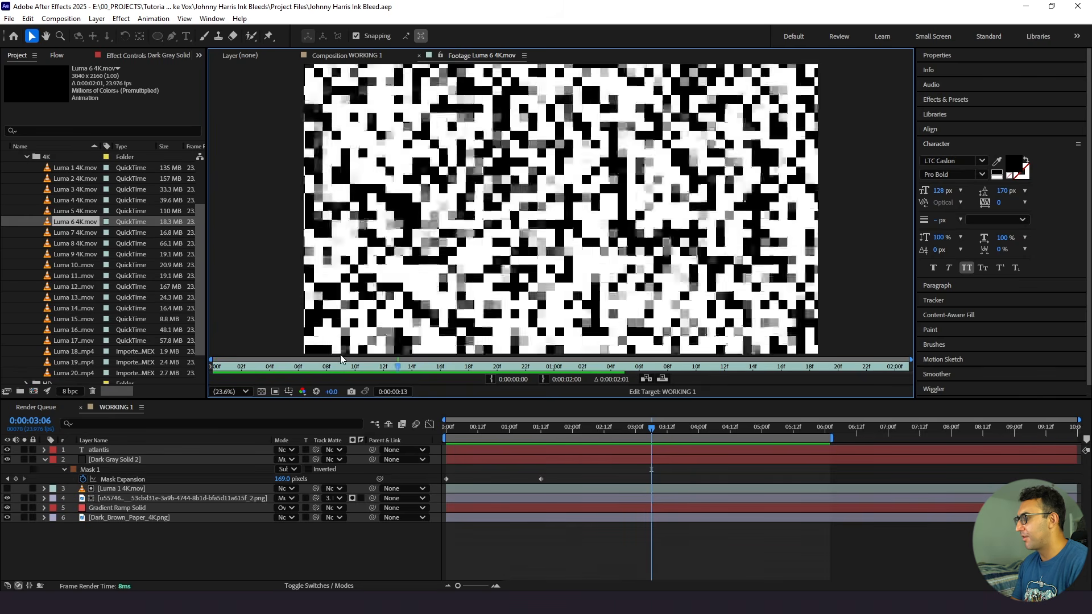
pyautogui.doubleClick(71, 235)
pyautogui.press('space')
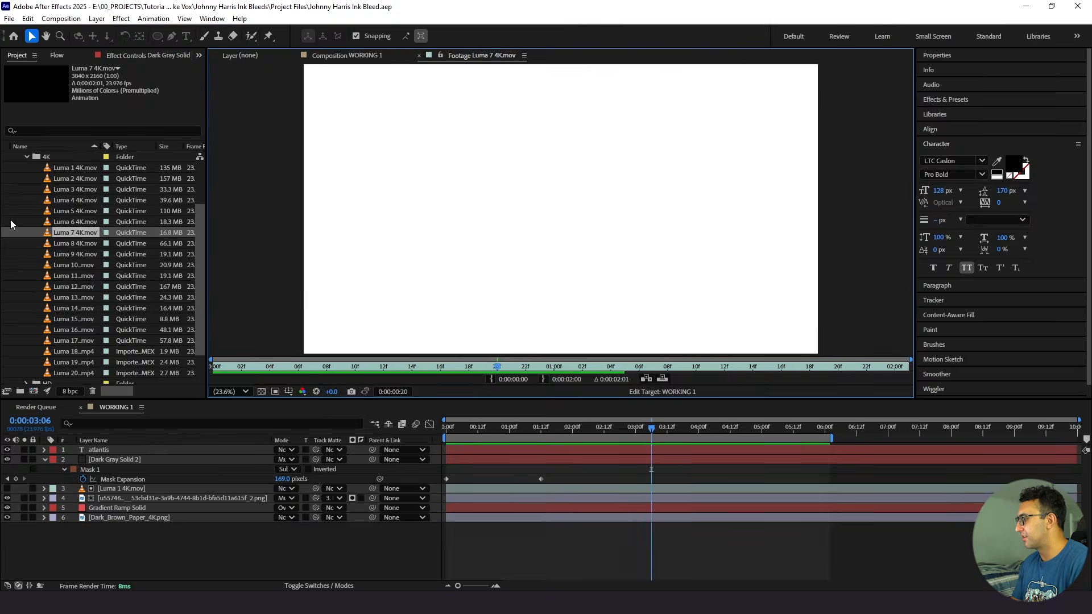
pyautogui.doubleClick(74, 254)
pyautogui.press('space')
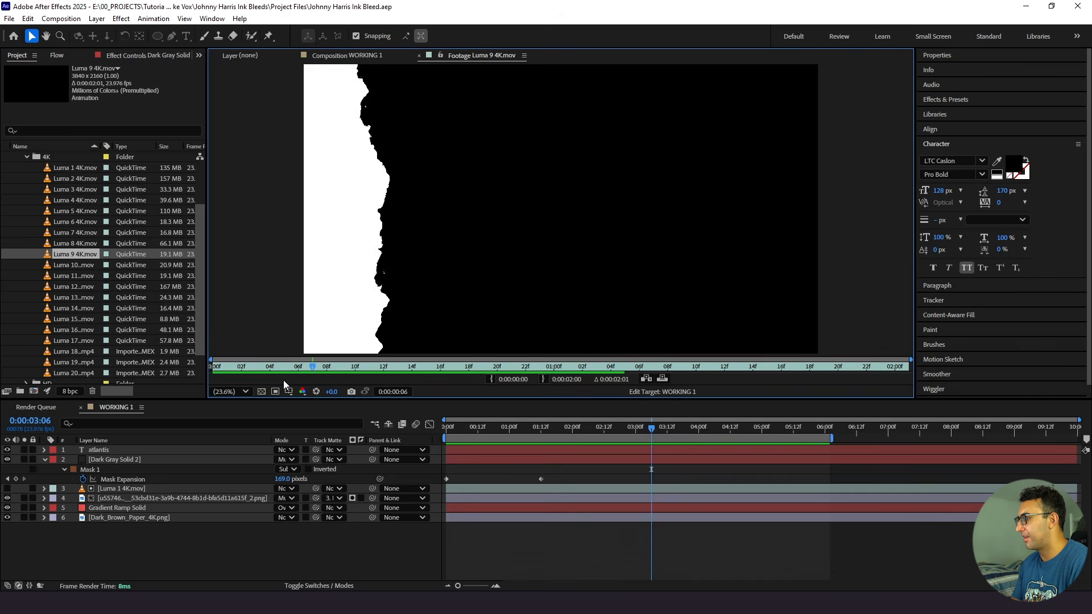
pyautogui.doubleClick(59, 264)
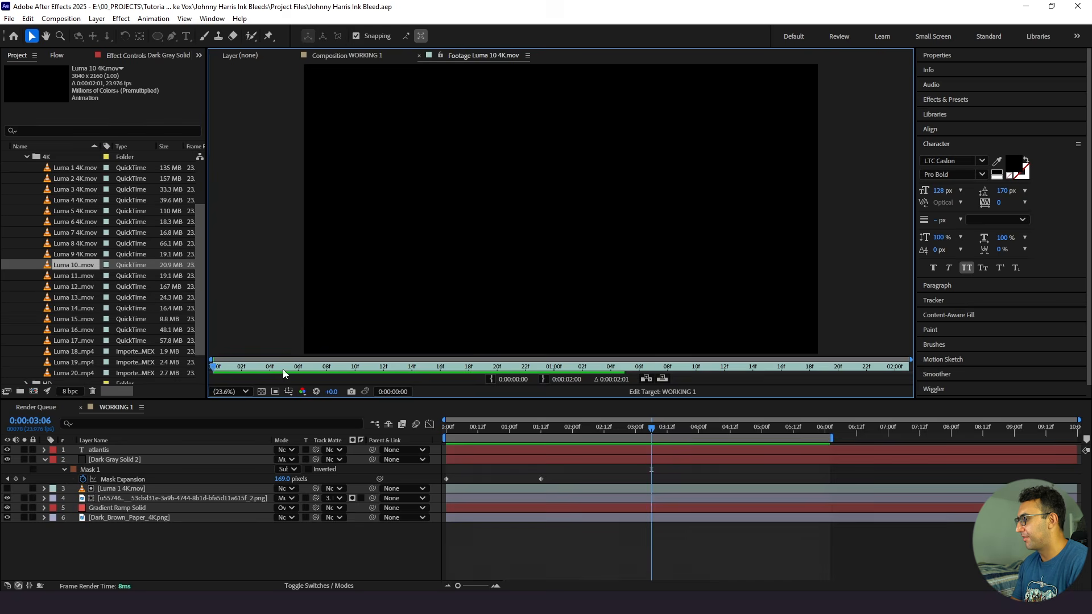
pyautogui.press('space')
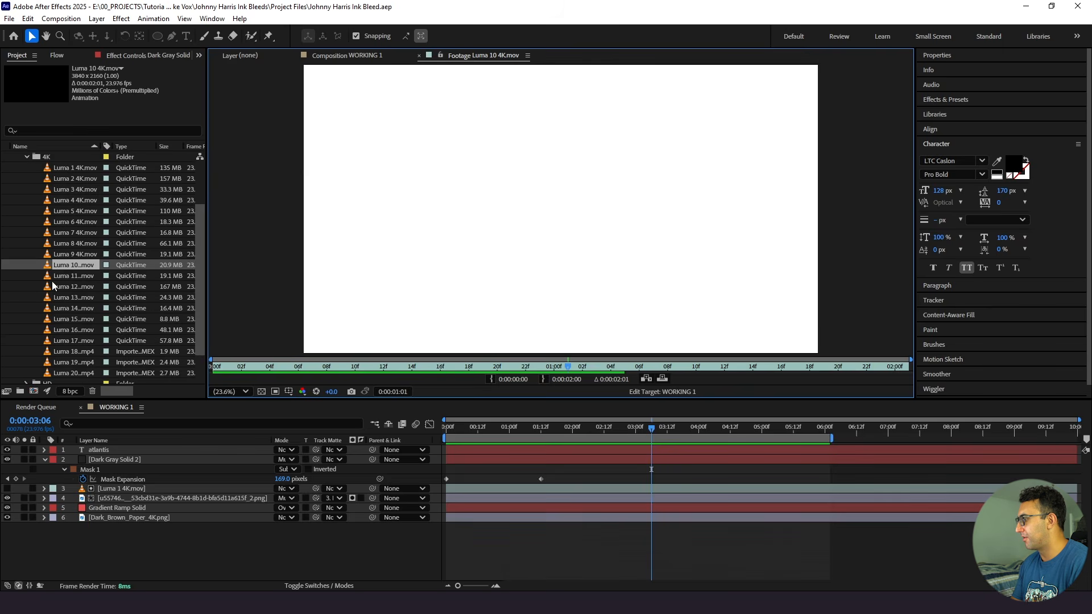
# - Preview the Luma 11 4K clip and add it to WORKING 1 above the atlantis layer
pyautogui.click(53, 279)
pyautogui.doubleClick(50, 276)
pyautogui.press('space')
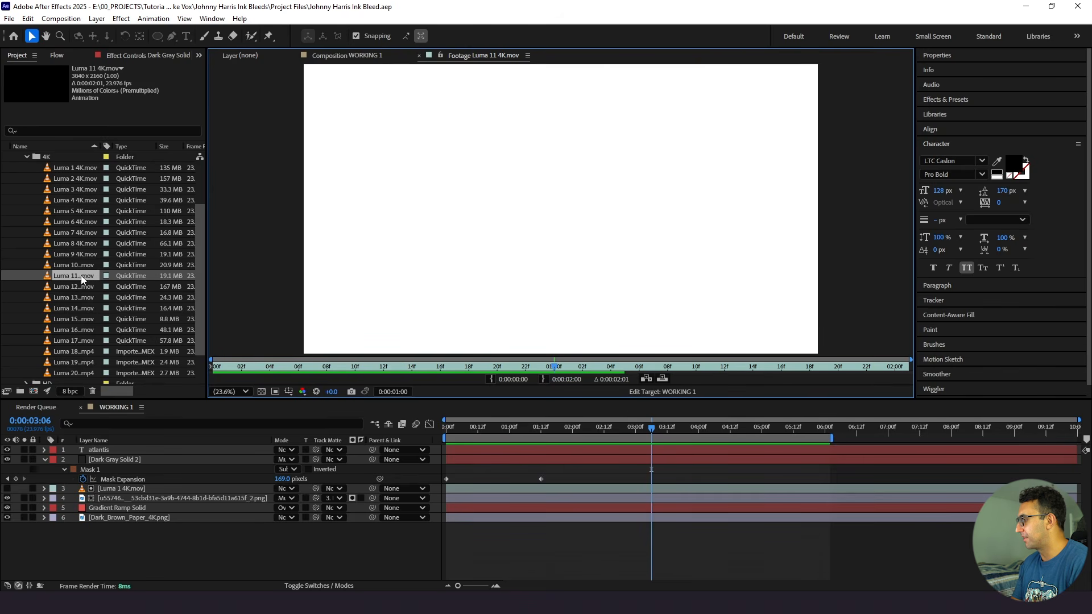
pyautogui.moveTo(68, 274); pyautogui.dragTo(105, 447)
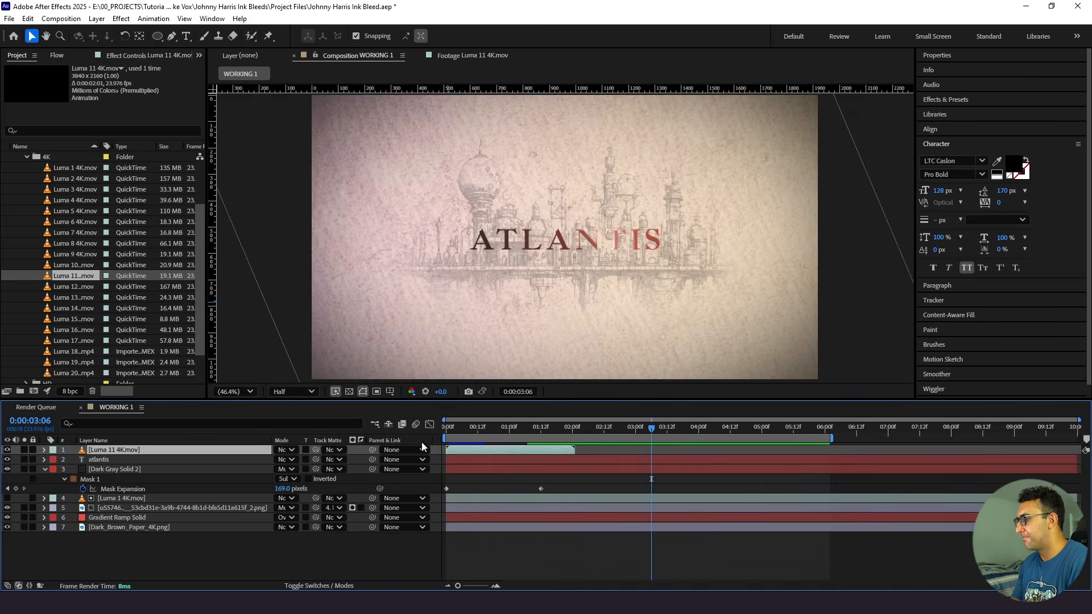
# - Scale the Luma 11 4K layer to 50% so it fits the composition frame
pyautogui.moveTo(483, 430); pyautogui.dragTo(507, 432)
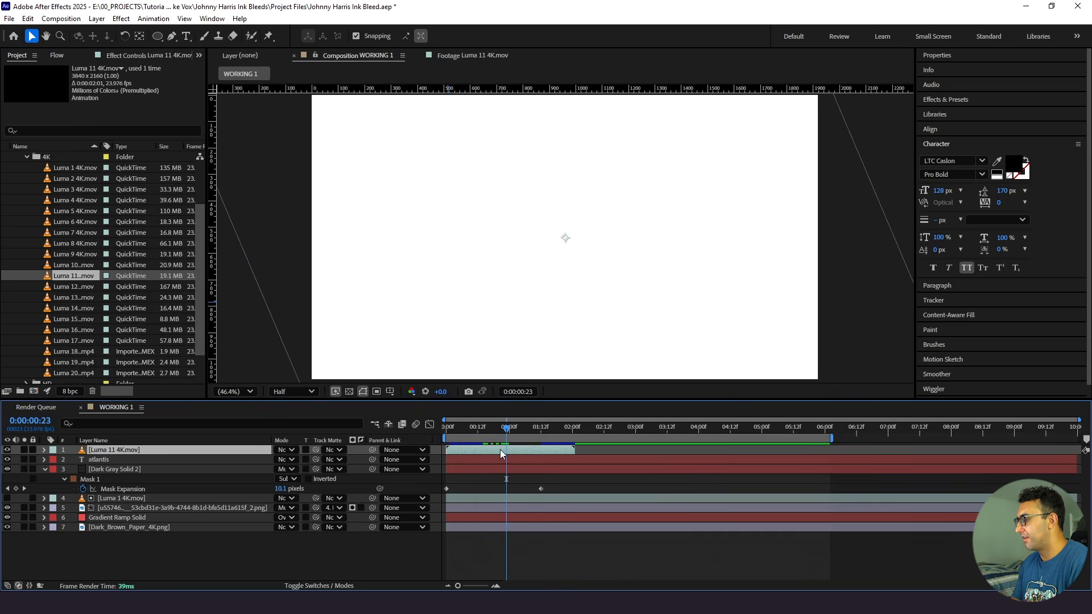
pyautogui.scroll(-2, 510, 300)
pyautogui.press('s')
pyautogui.click(290, 460)
pyautogui.write('50')
pyautogui.press('Return')
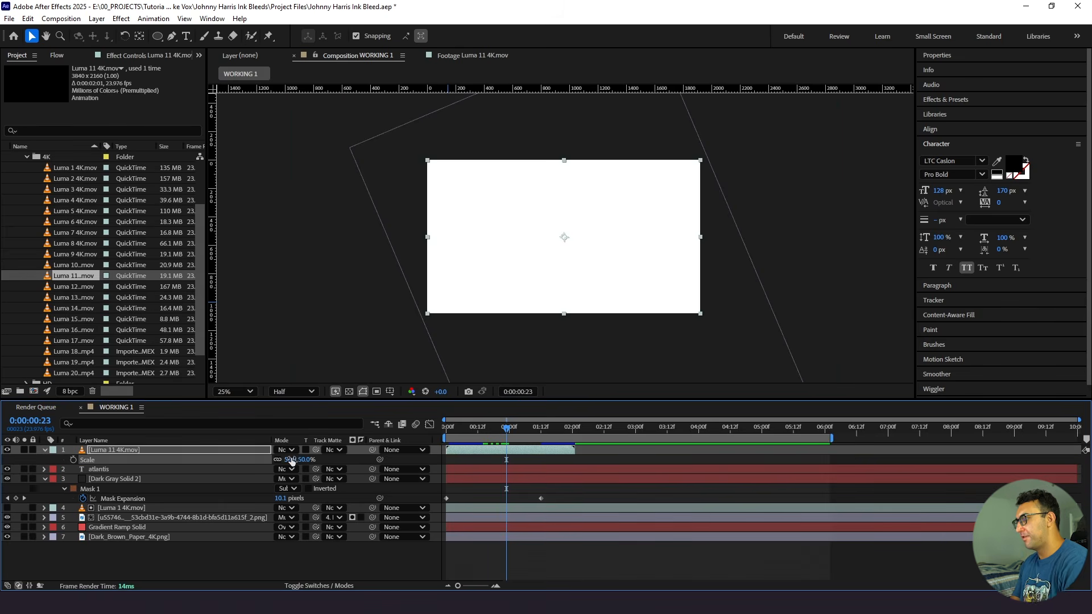
pyautogui.scroll(2, 459, 323)
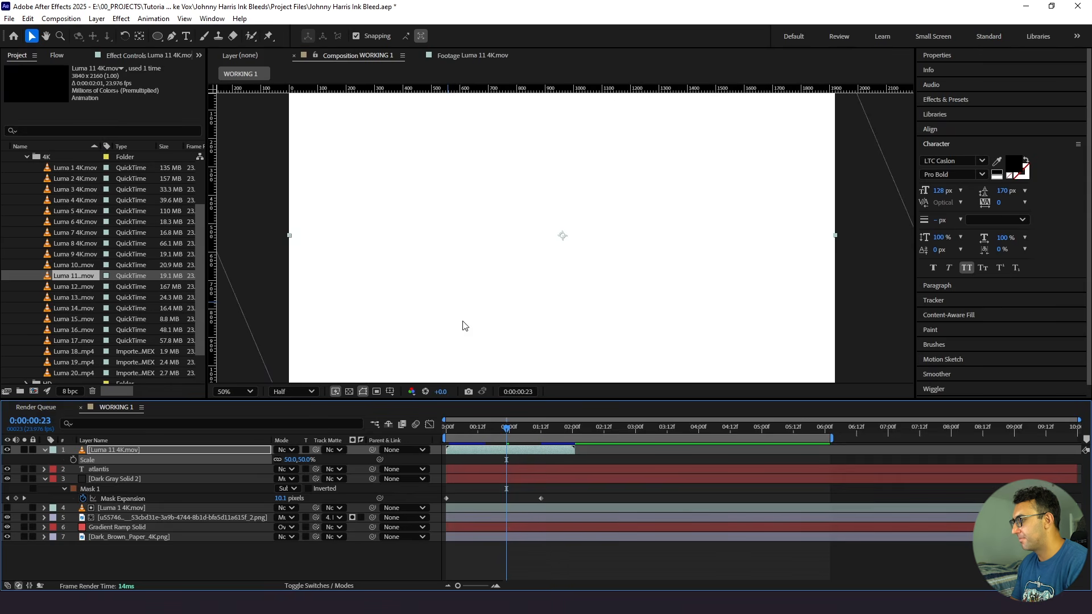
# - Use the Luma 11 4K layer as the track matte for the atlantis text layer and preview the title reveal
pyautogui.click(172, 472)
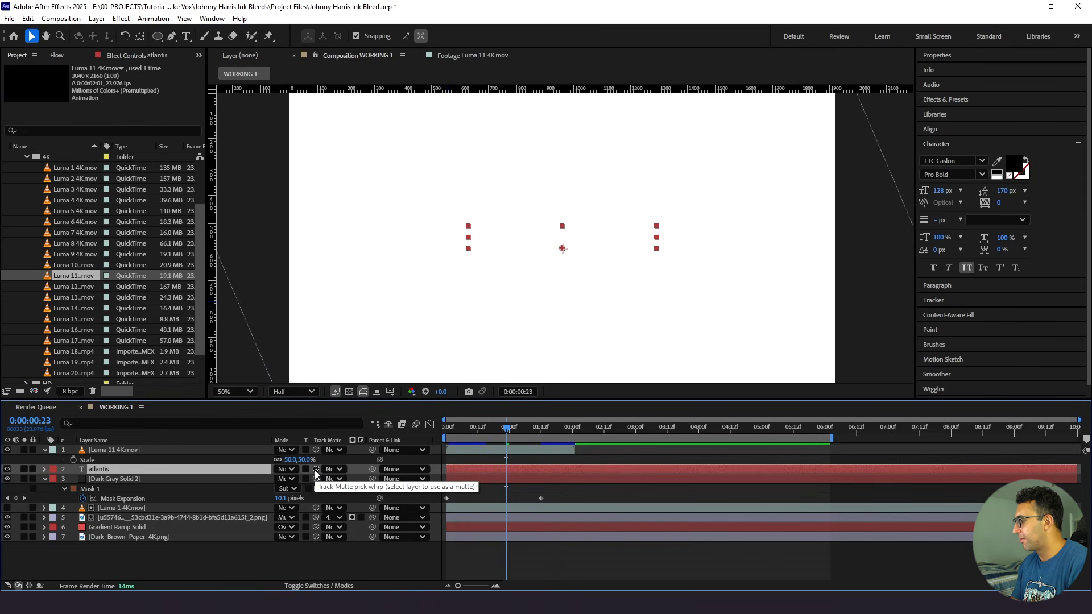
pyautogui.moveTo(316, 470); pyautogui.dragTo(194, 450)
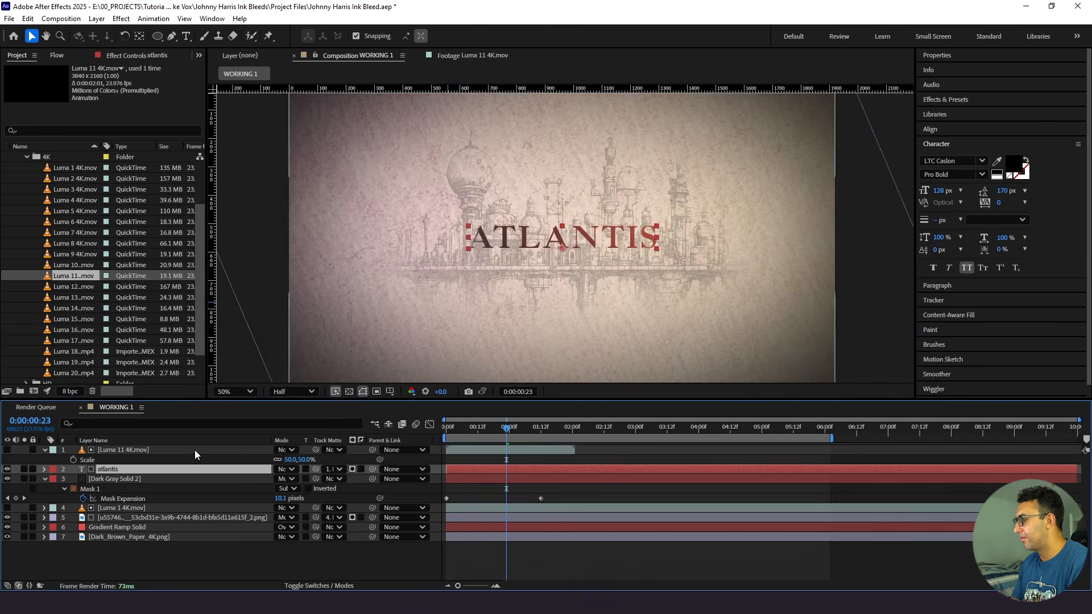
pyautogui.moveTo(470, 425); pyautogui.dragTo(419, 439)
pyautogui.press('space')
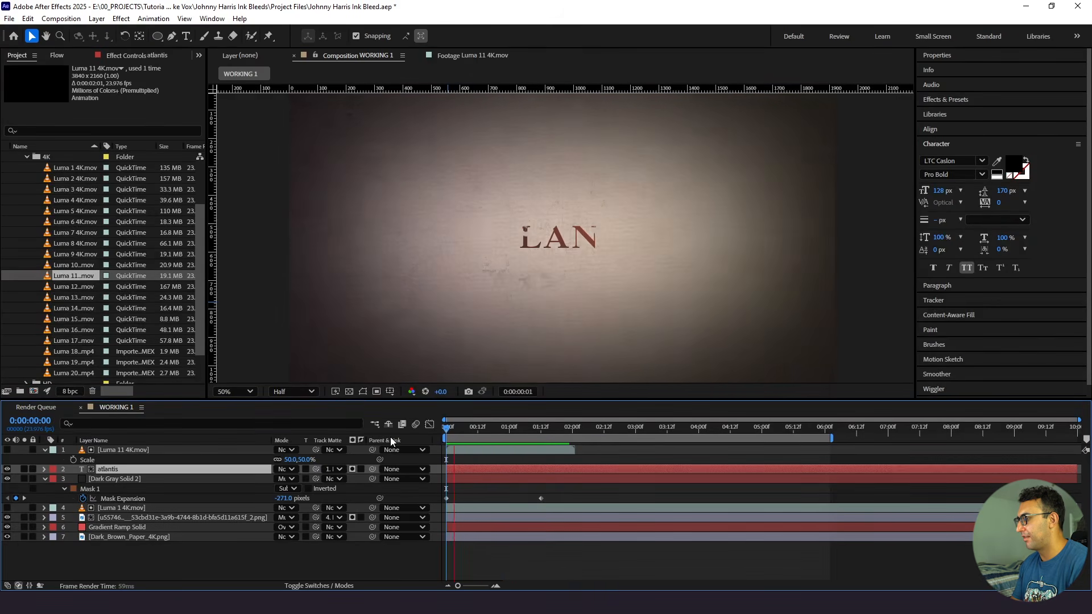
pyautogui.press('space')
pyautogui.moveTo(447, 434); pyautogui.dragTo(455, 437)
pyautogui.press('space')
# - Show the Luma 11 4K matte layer, reduce its scale to 28%, and check its coverage of the title over time
pyautogui.click(8, 450)
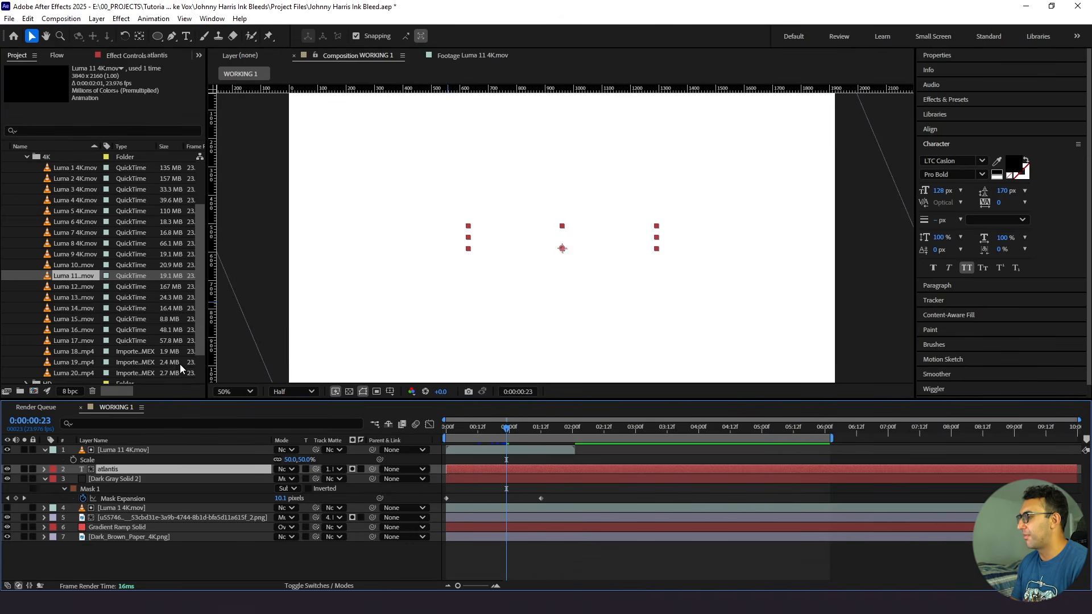
pyautogui.click(143, 451)
pyautogui.press('s')
pyautogui.press('s')
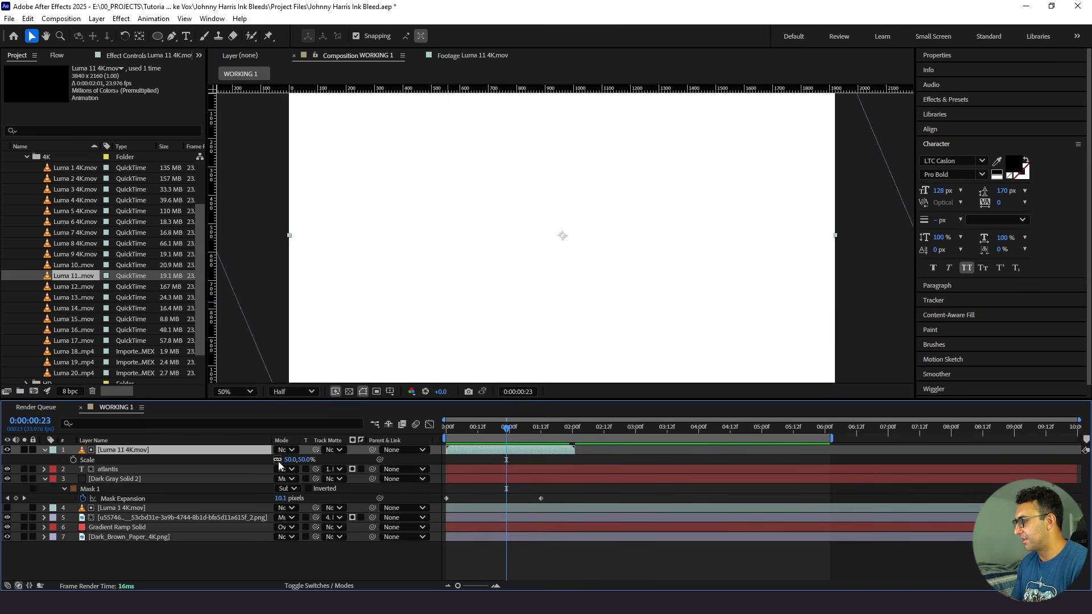
pyautogui.moveTo(278, 460)
pyautogui.mouseDown()
pyautogui.moveTo(261, 460)
pyautogui.moveTo(277, 460)
pyautogui.mouseUp()
pyautogui.click(196, 476)
pyautogui.click(162, 470)
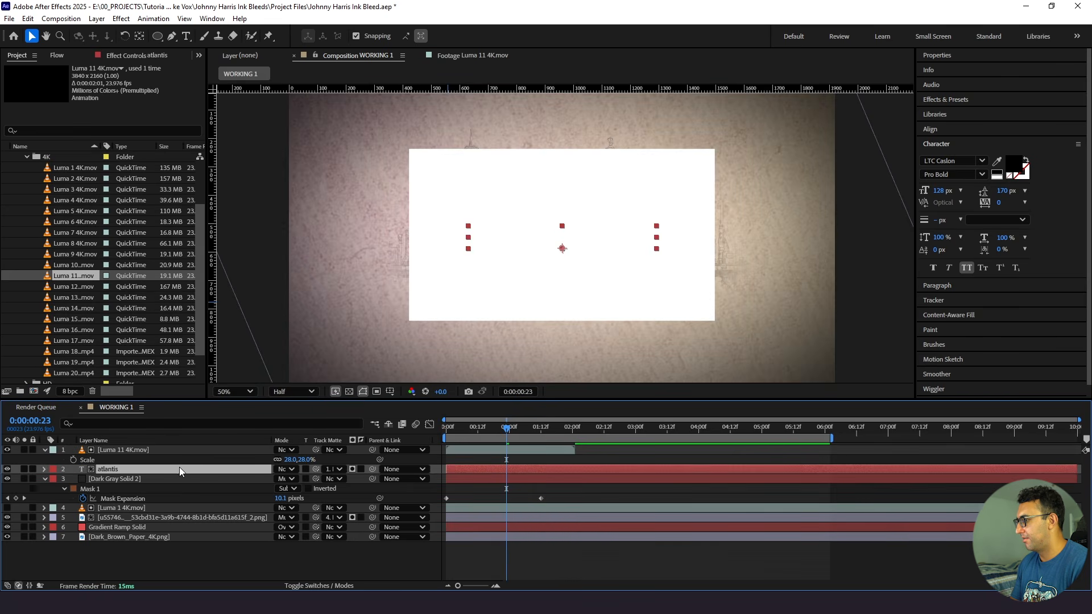
pyautogui.moveTo(517, 430); pyautogui.dragTo(827, 444)
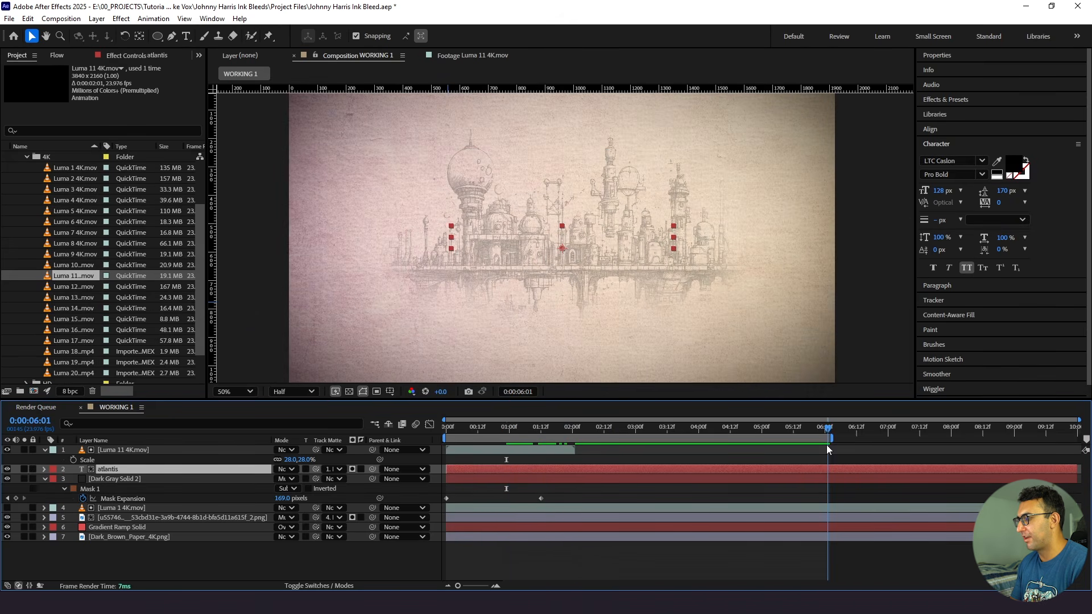
pyautogui.click(554, 432)
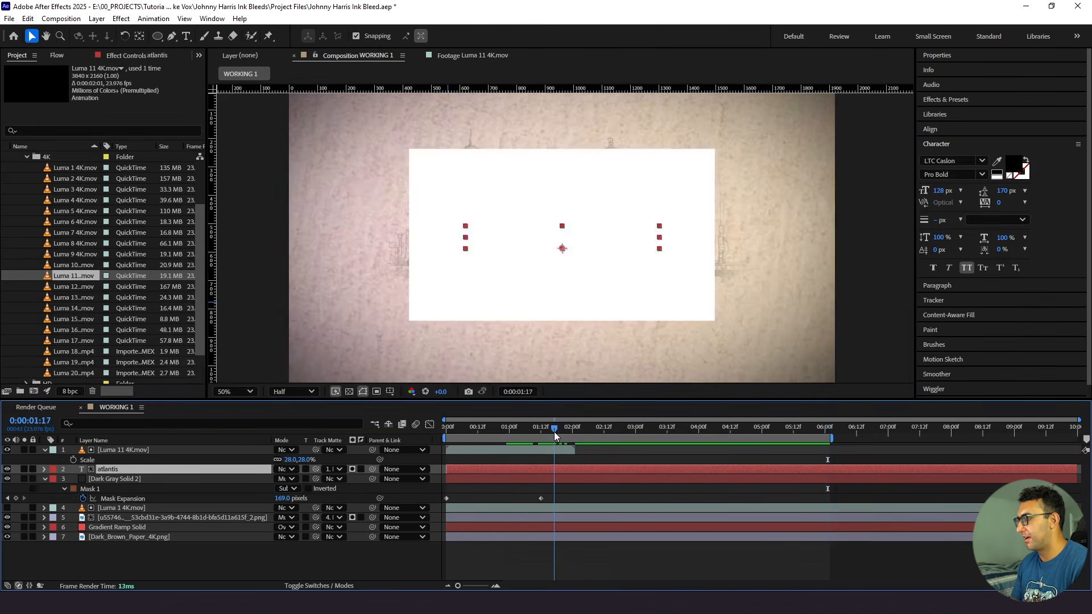
# - Reduce the Luma 11 4K layer's scale to 24%, hide the layer again, and preview the title reveal
pyautogui.click(547, 452)
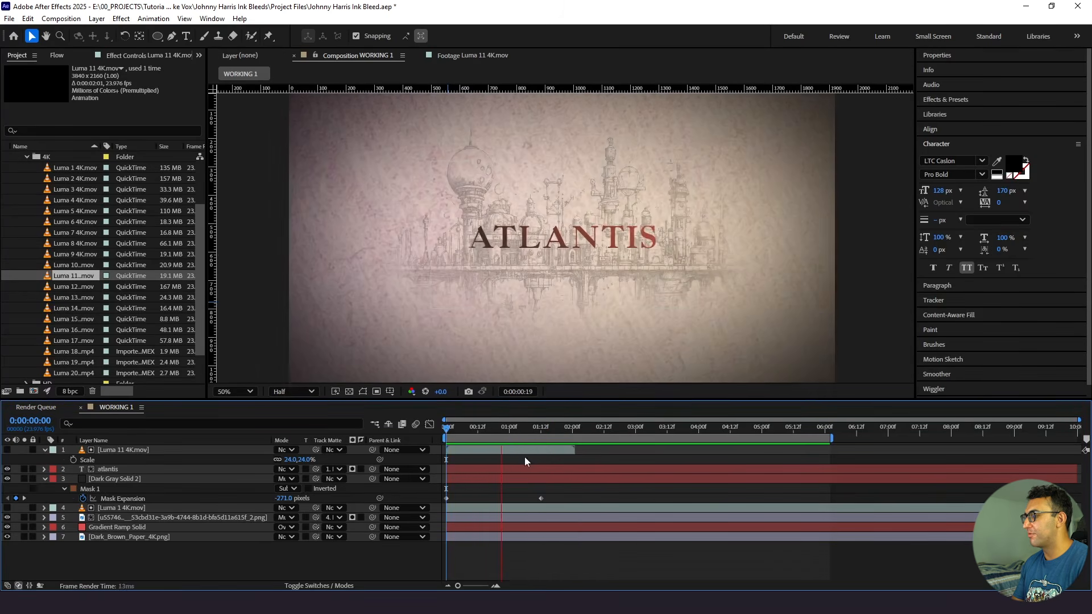
pyautogui.press('space')
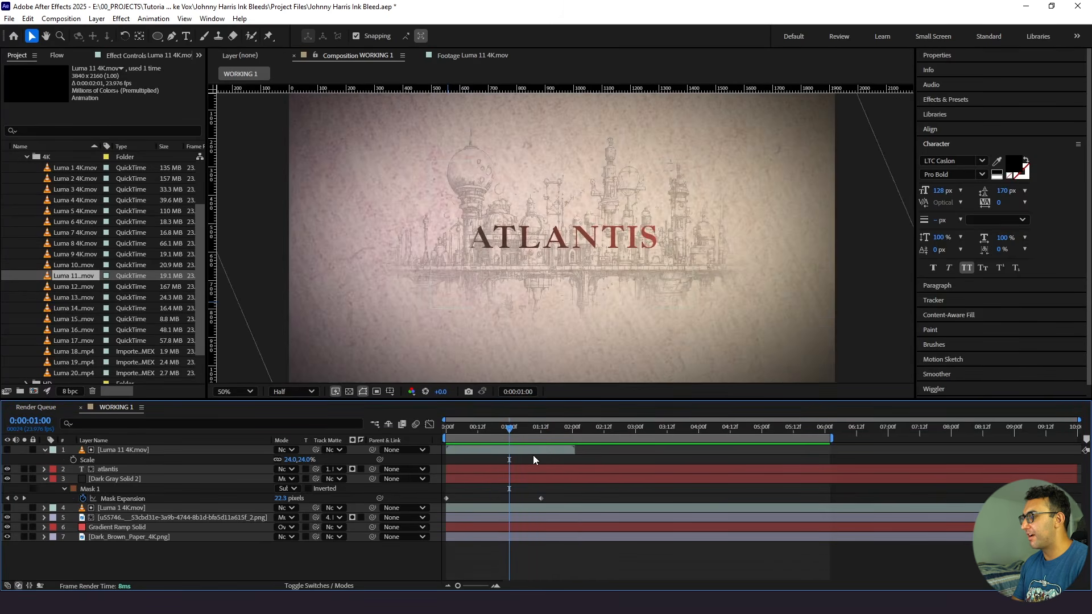
pyautogui.click(539, 429)
pyautogui.press('space')
pyautogui.press('space')
pyautogui.click(540, 430)
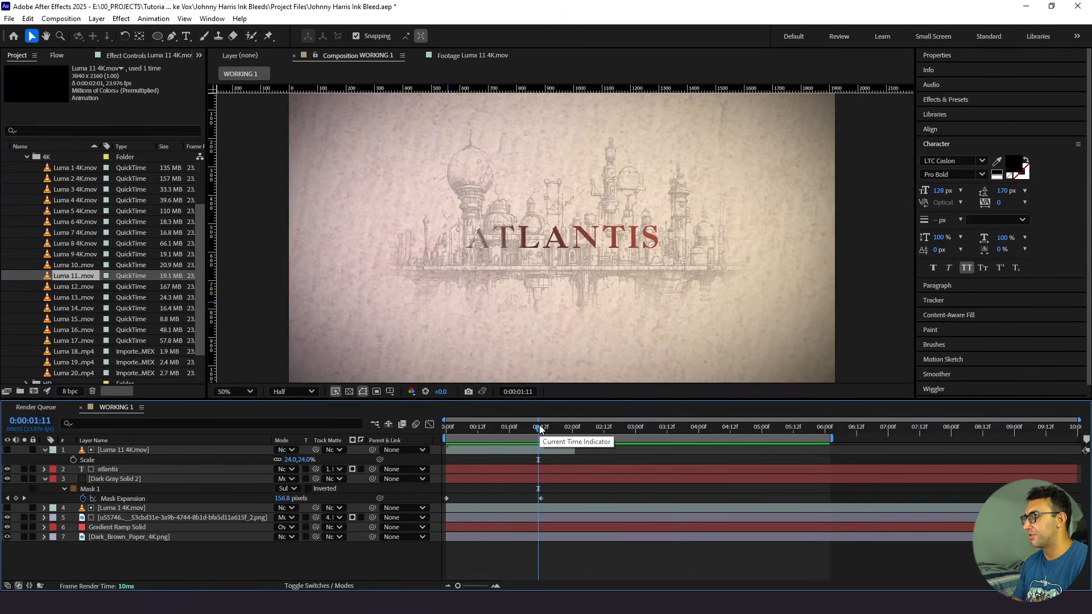
# - Enable time remapping on the Luma 11 4K layer and preview the title animation from the first frame
pyautogui.click(546, 450)
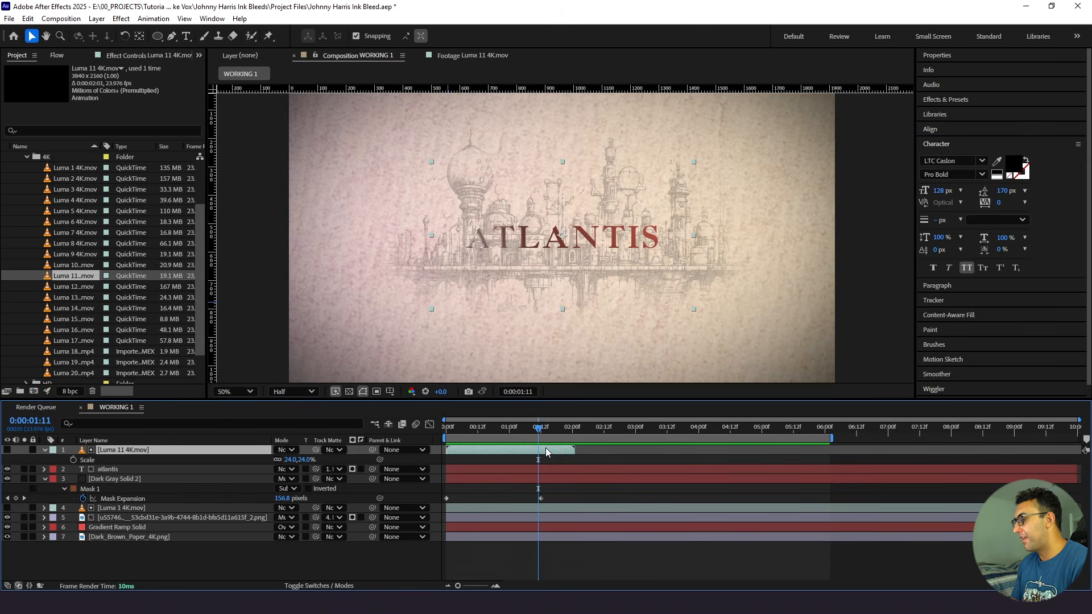
pyautogui.rightClick(545, 449)
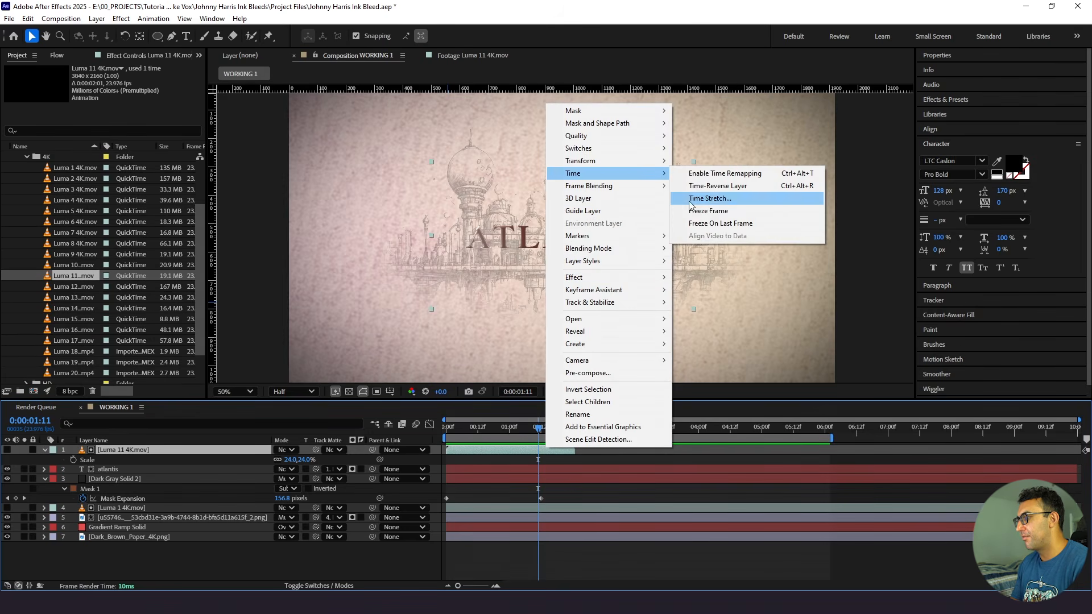
pyautogui.click(711, 174)
pyautogui.press('Home')
pyautogui.press('space')
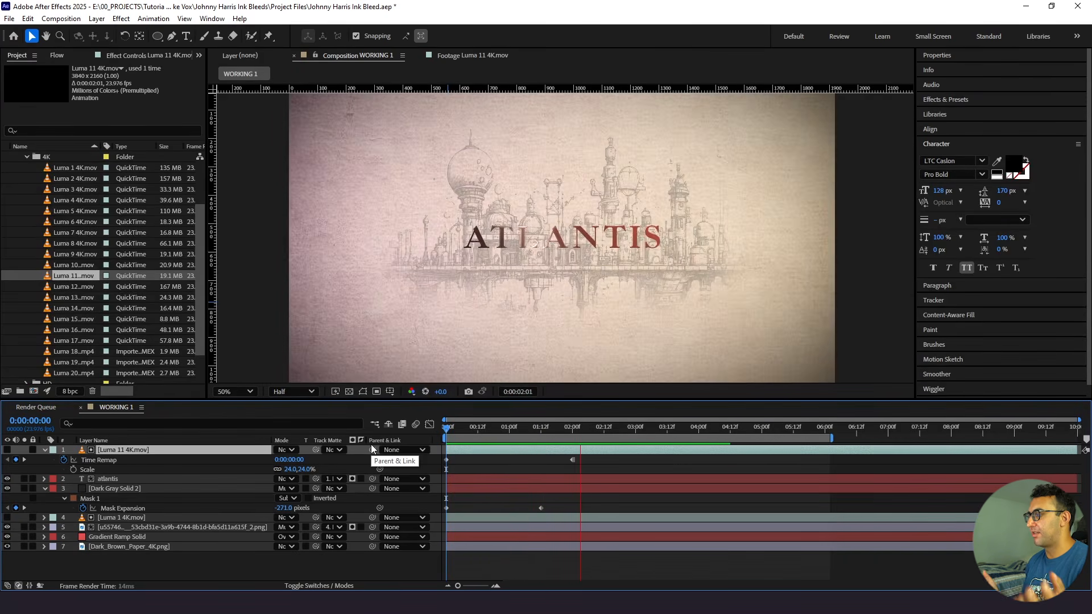
# - Shift the Luma 11 4K layer to start at about 0:00:00:11 and preview the delayed title reveal
pyautogui.moveTo(459, 451); pyautogui.dragTo(433, 434)
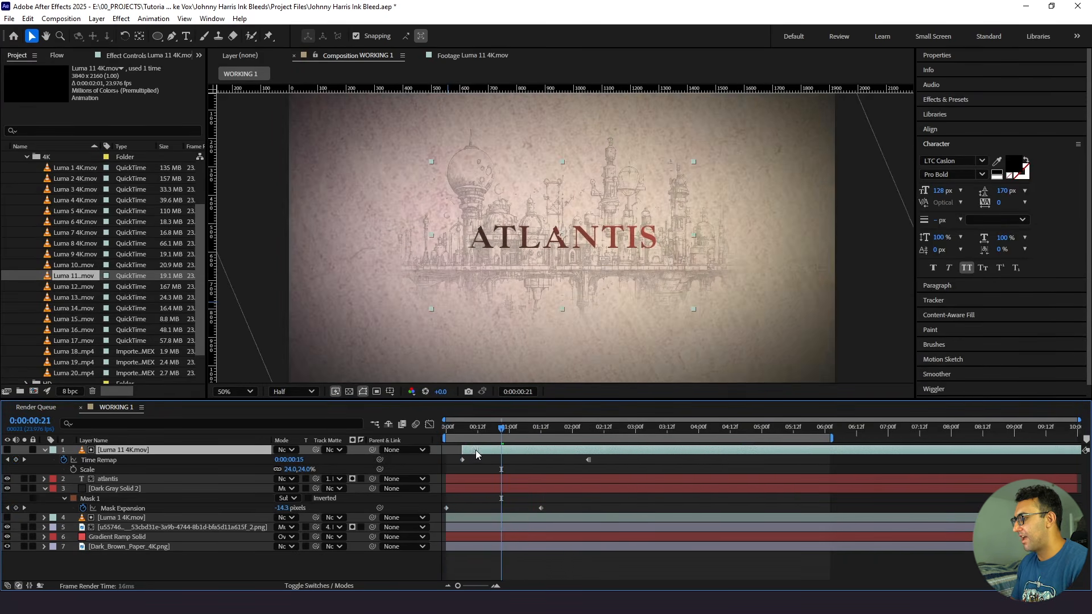
pyautogui.press('space')
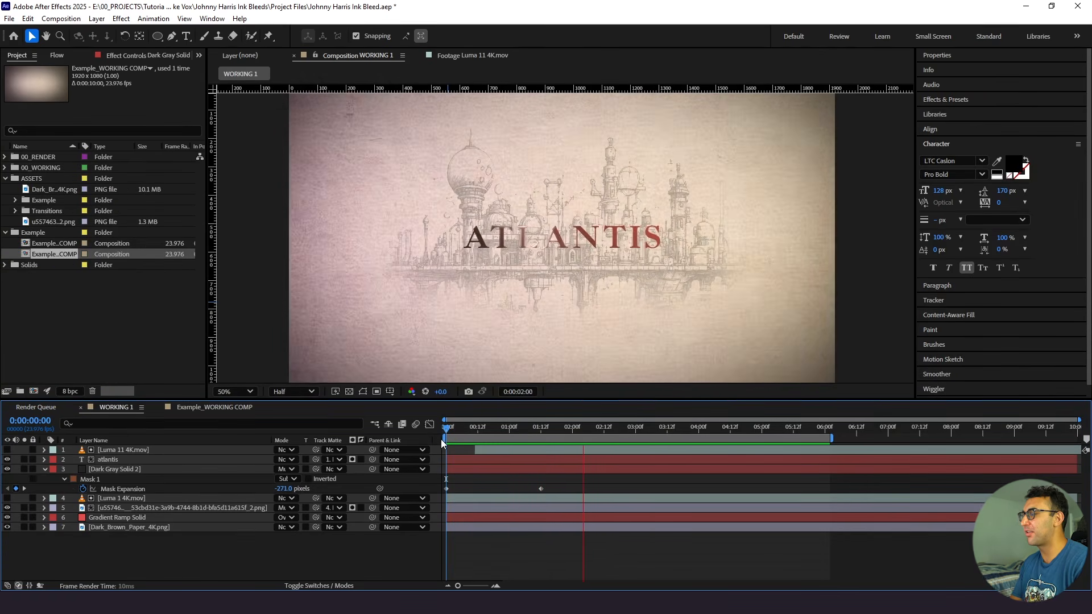
pyautogui.press('space')
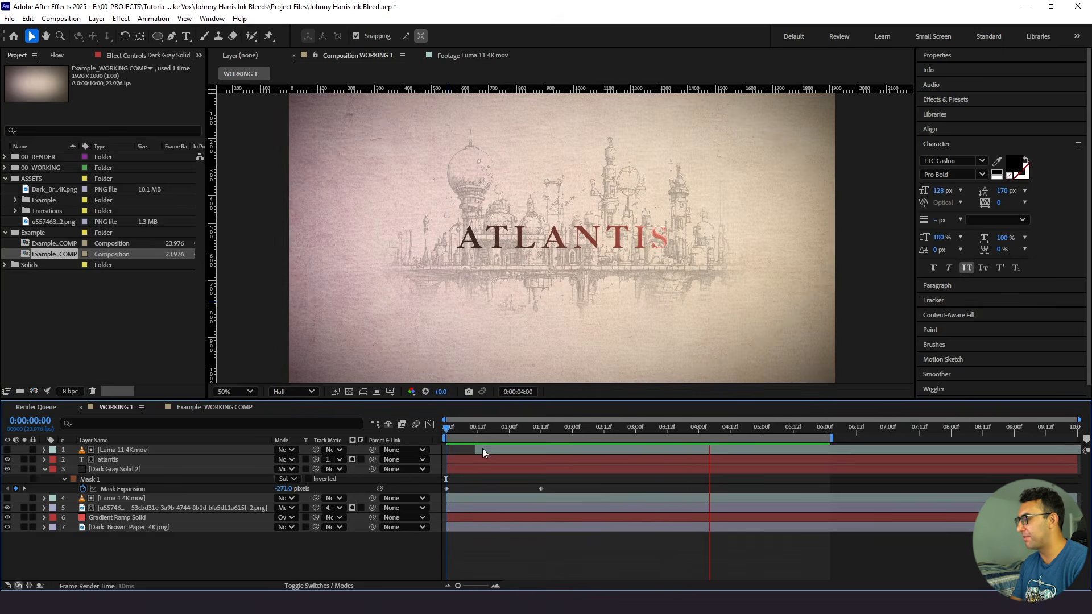
# - Change the Dark Gray Solid 2 vignette layer's blending mode to Hard Light
pyautogui.click(219, 471)
pyautogui.moveTo(538, 426); pyautogui.dragTo(506, 430)
pyautogui.click(287, 469)
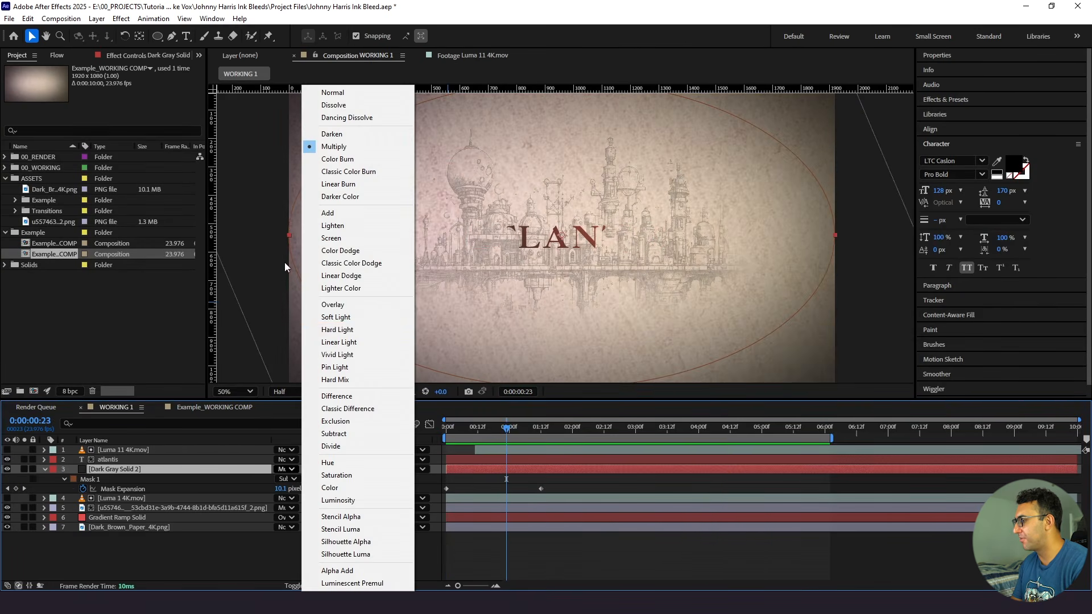
pyautogui.click(337, 329)
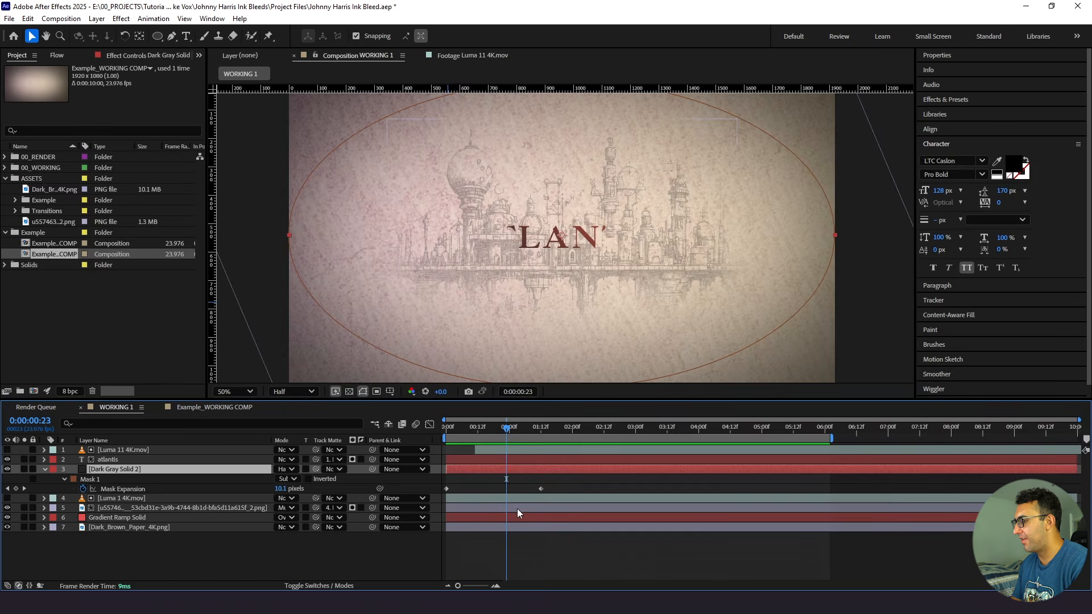
# - Move the vignette's ending mask expansion keyframe to about 0:00:05:15 and preview the slower opening
pyautogui.moveTo(541, 489); pyautogui.dragTo(739, 494)
pyautogui.moveTo(458, 432); pyautogui.dragTo(403, 446)
pyautogui.press('space')
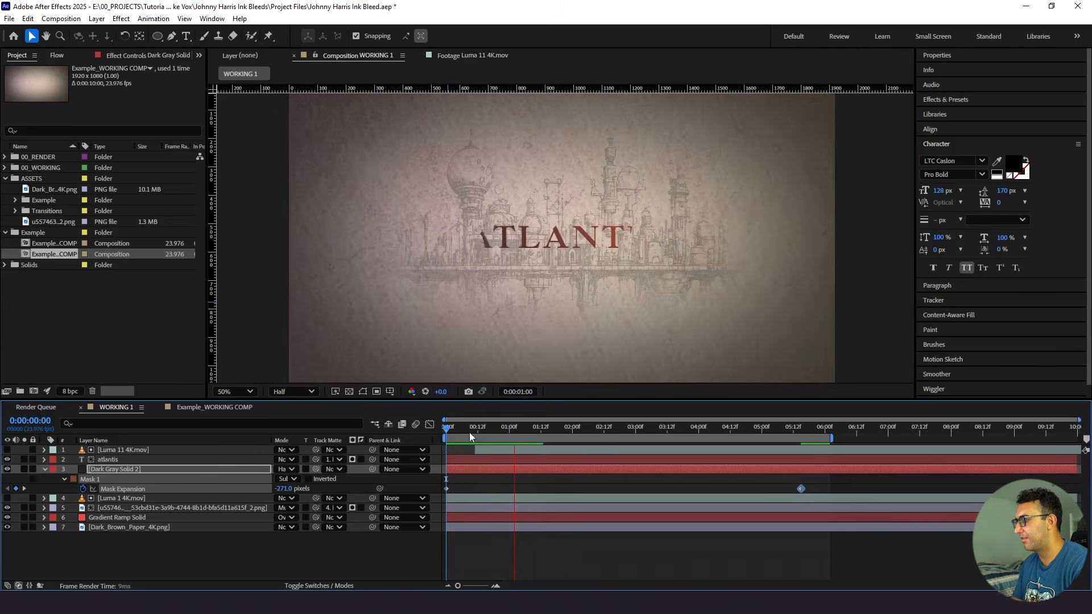
pyautogui.press('space')
# - Try a starting mask expansion of -65 pixels for the vignette, preview it, and lower the value again at the first frame
pyautogui.click(471, 472)
pyautogui.moveTo(291, 491); pyautogui.dragTo(382, 488)
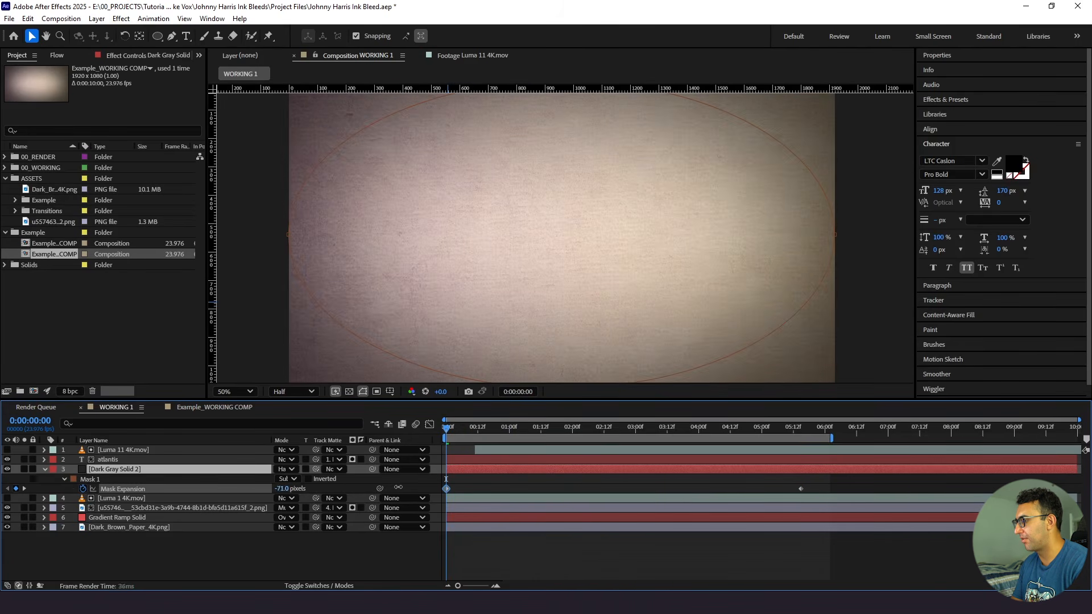
pyautogui.click(520, 494)
pyautogui.press('space')
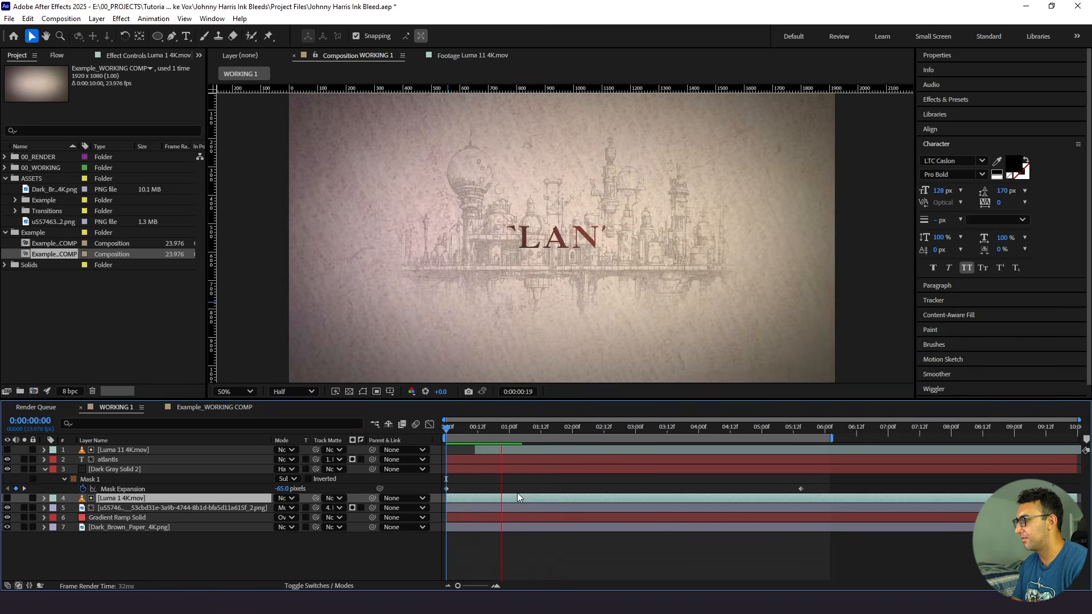
pyautogui.press('space')
pyautogui.press('space')
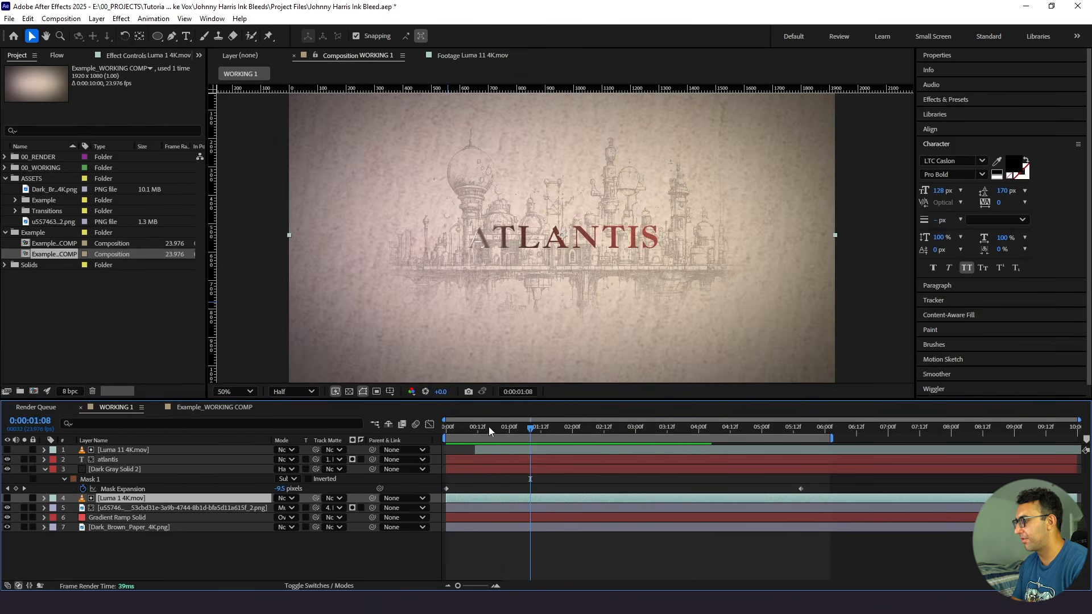
pyautogui.moveTo(490, 432); pyautogui.dragTo(444, 431)
pyautogui.moveTo(287, 490); pyautogui.dragTo(271, 490)
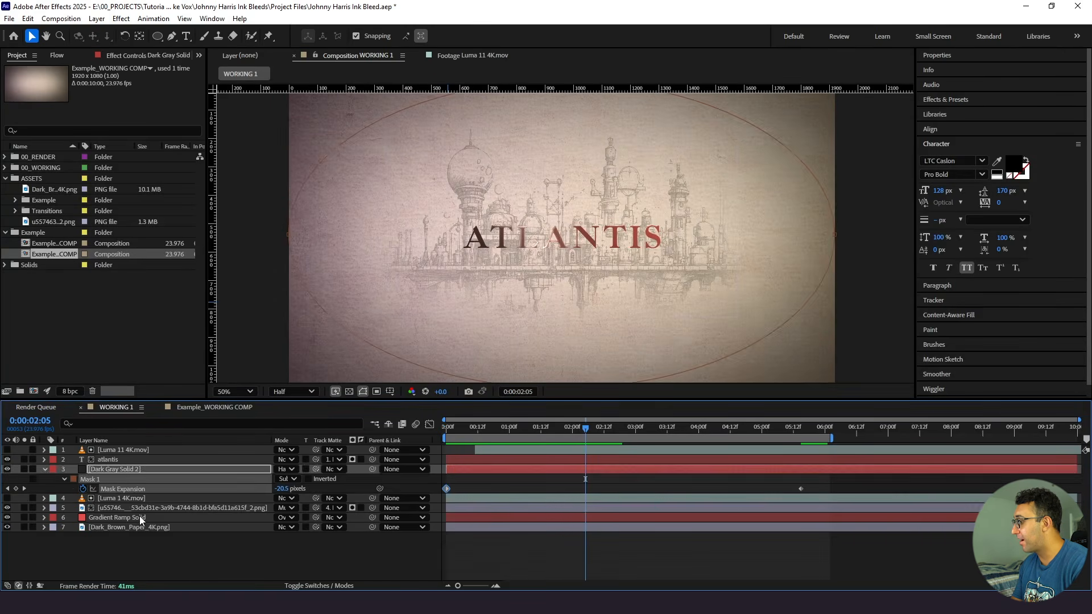
# - Set the city sketch PNG layer's scale to 123%
pyautogui.click(139, 517)
pyautogui.click(141, 508)
pyautogui.press('s')
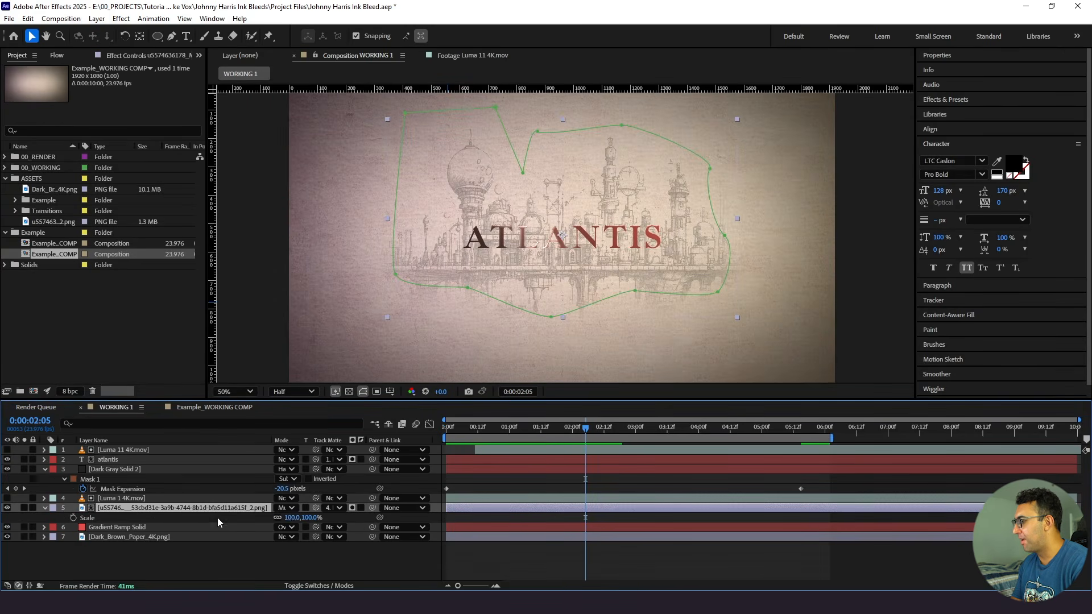
pyautogui.click(291, 517)
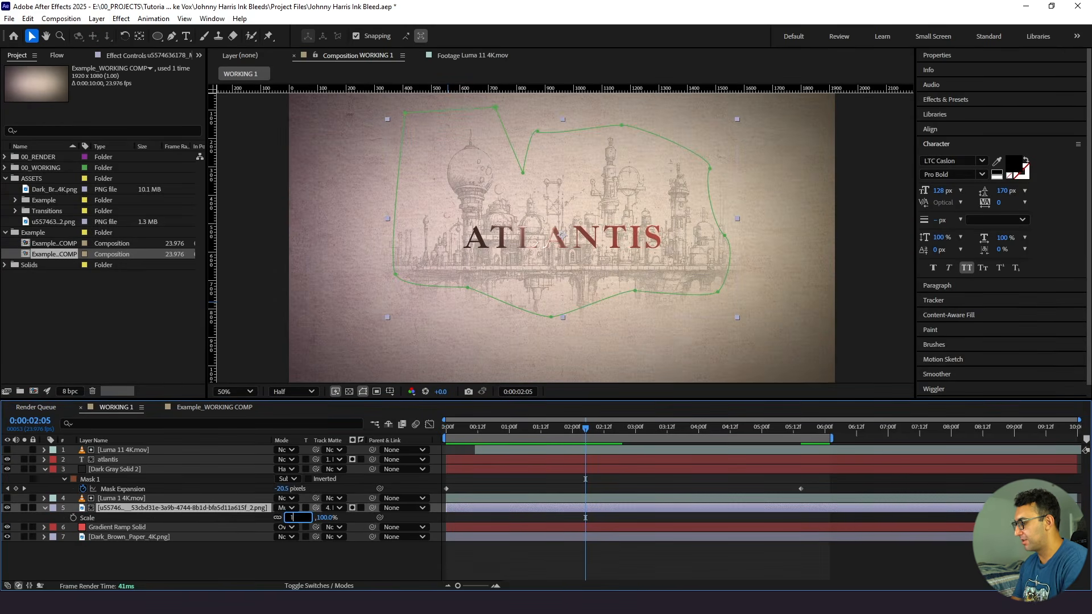
pyautogui.press('Return')
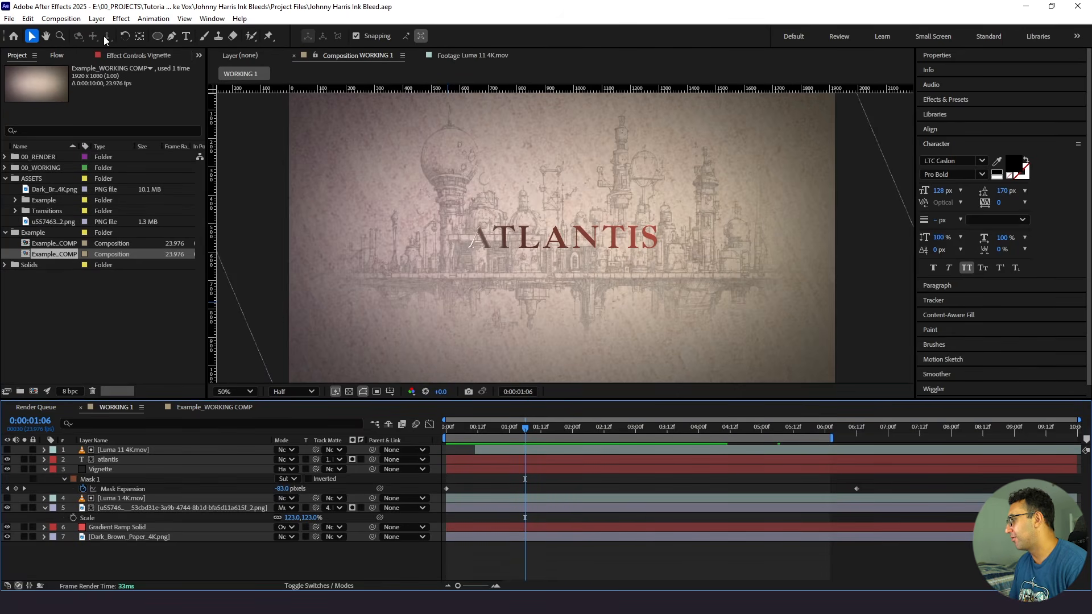
# - Add an adjustment layer above all layers and apply the Camera Lens Blur effect to it
pyautogui.click(97, 19)
pyautogui.moveTo(142, 30)
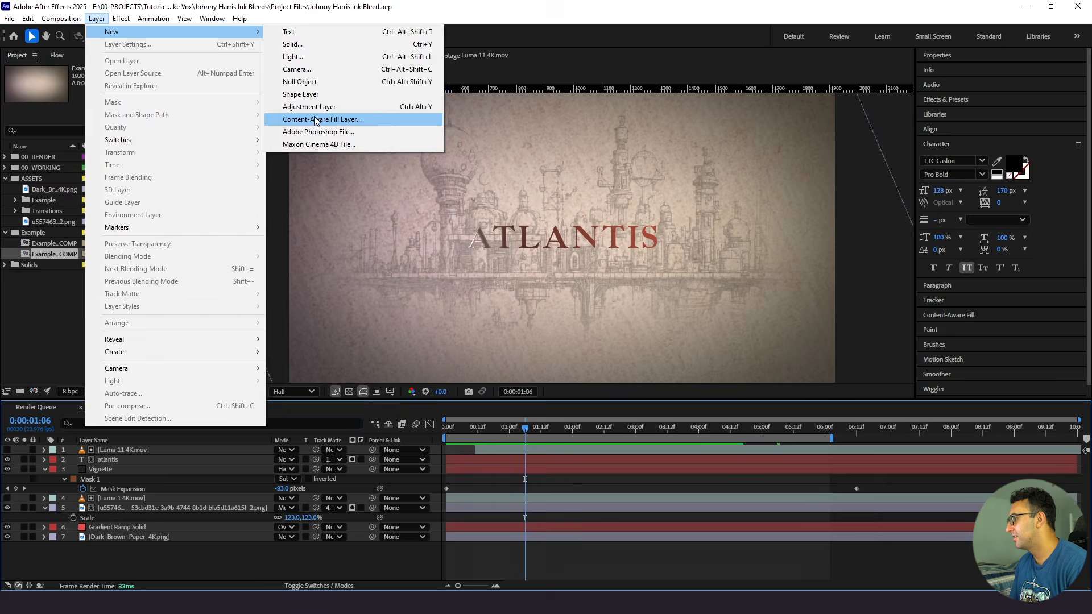
pyautogui.click(310, 106)
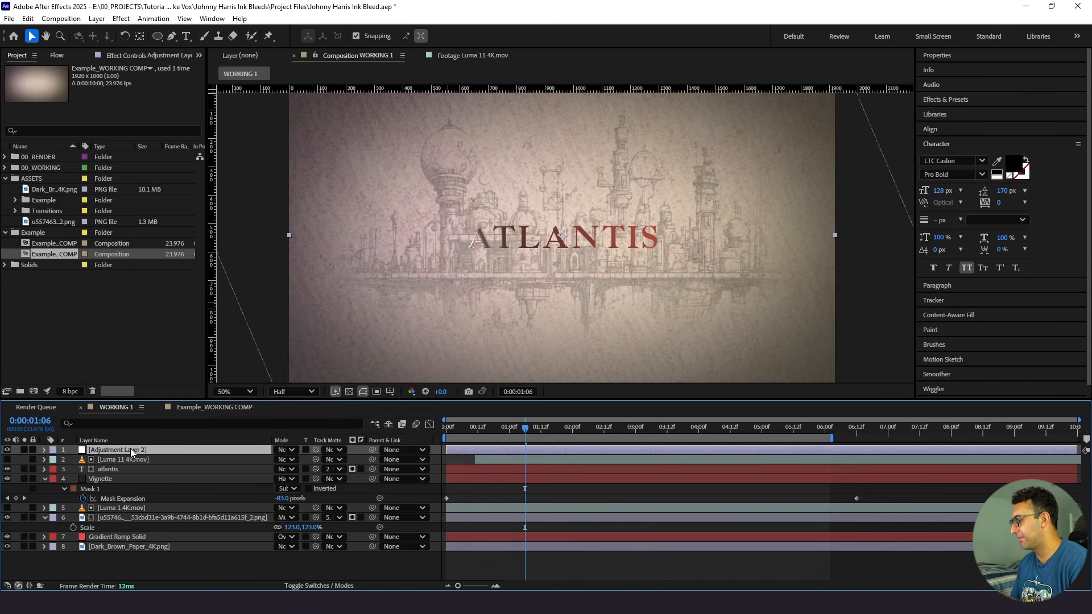
pyautogui.hotkey('ctrl', 'space')
pyautogui.write('camera')
pyautogui.press('Down')
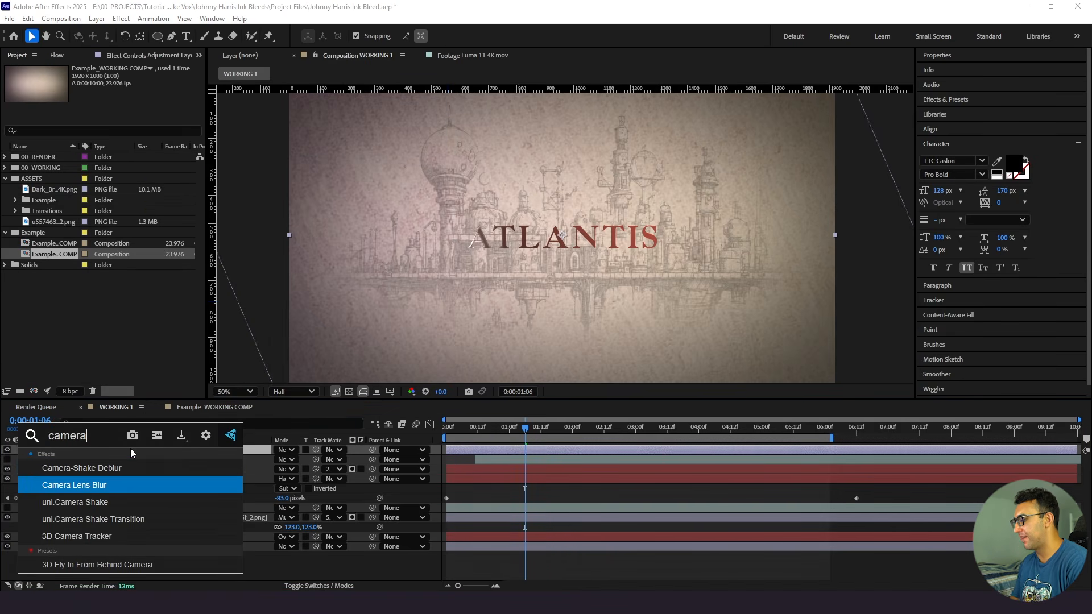
pyautogui.press('Return')
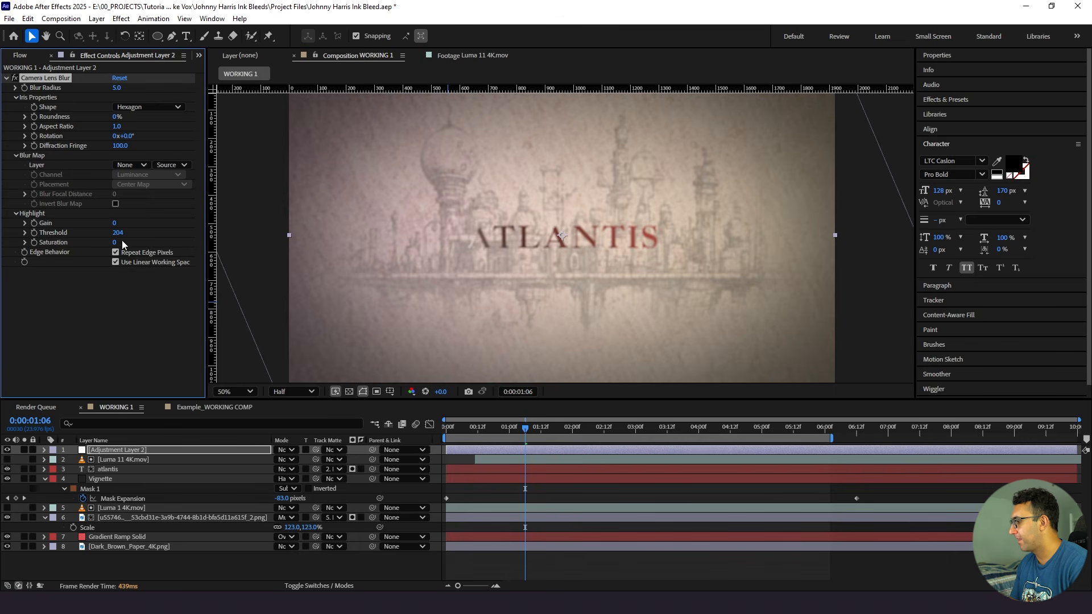
# - Start animating the adjustment layer's Camera Lens Blur radius with a keyframe of 5.0 at 0:00:01:00
pyautogui.moveTo(518, 437); pyautogui.dragTo(511, 435)
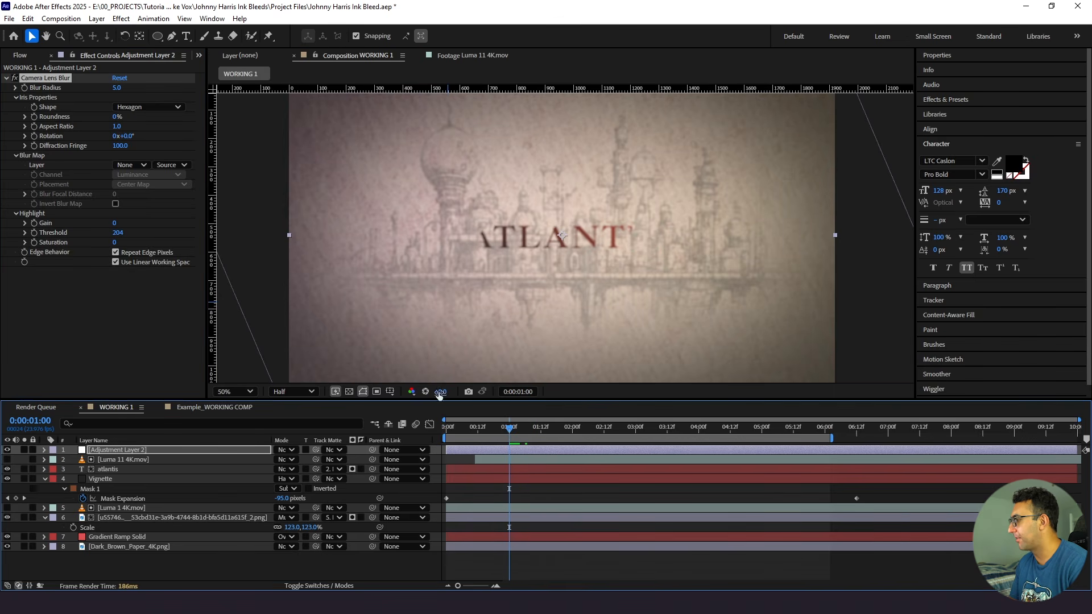
pyautogui.click(24, 88)
pyautogui.press('u')
# - Set the adjustment layer's Blur Radius to 0.4 at 0:00:02:00 and preview the blur animation from the start
pyautogui.moveTo(529, 435); pyautogui.dragTo(572, 439)
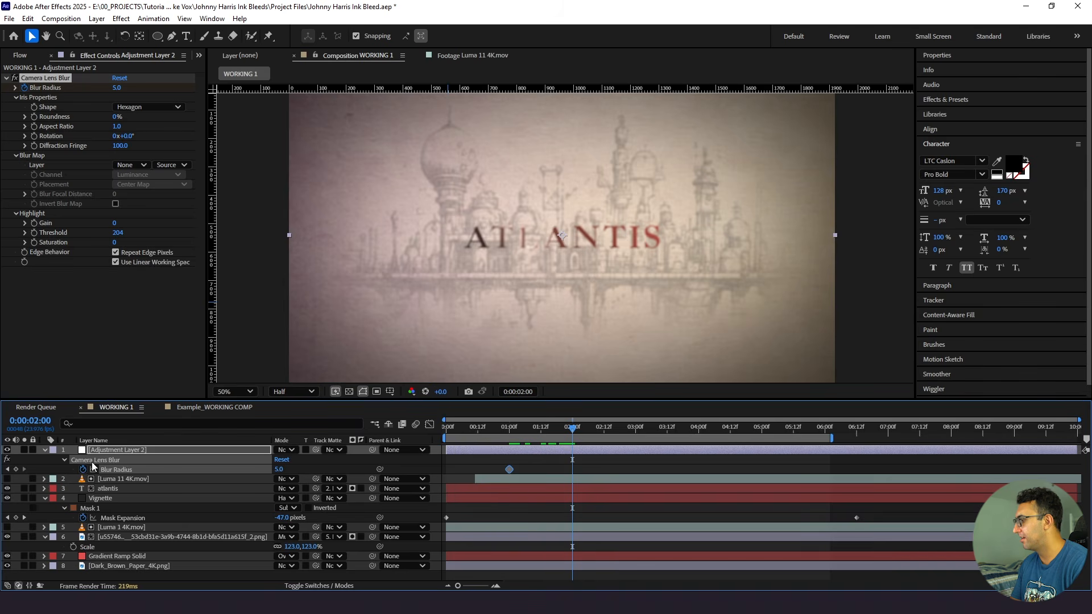
pyautogui.click(279, 470)
pyautogui.write('0')
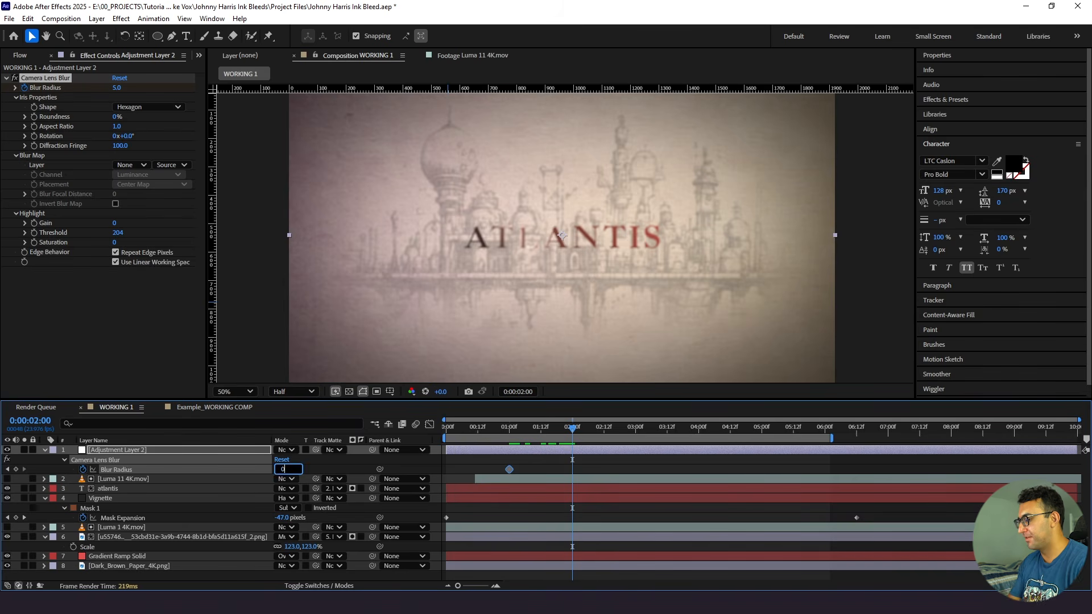
pyautogui.write('.4')
pyautogui.press('Return')
pyautogui.press('pageup')
pyautogui.press('pageup')
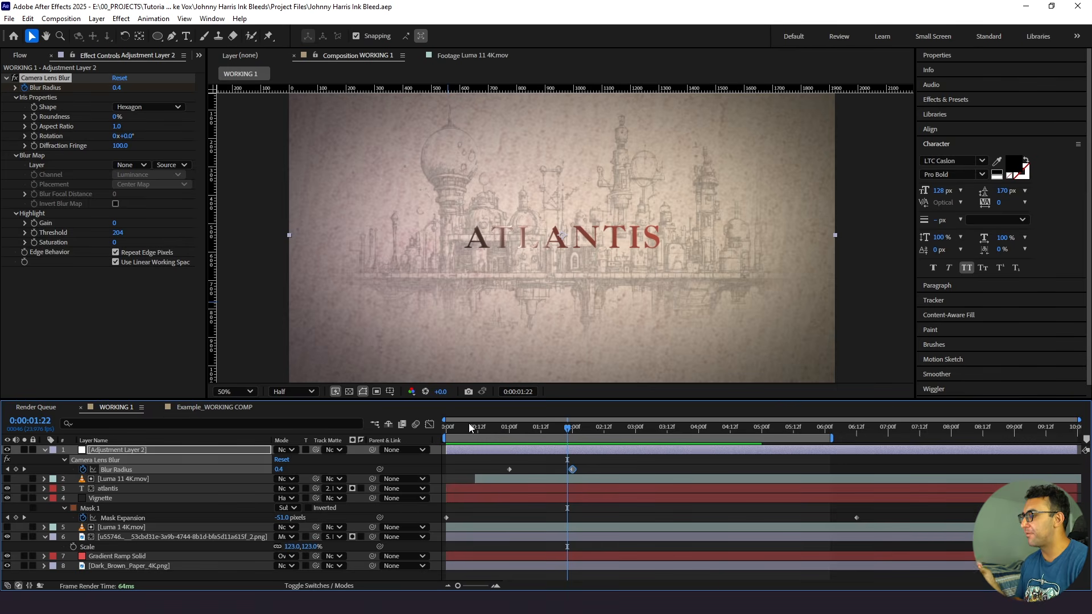
pyautogui.moveTo(468, 429); pyautogui.dragTo(447, 432)
pyautogui.press('space')
pyautogui.press('space')
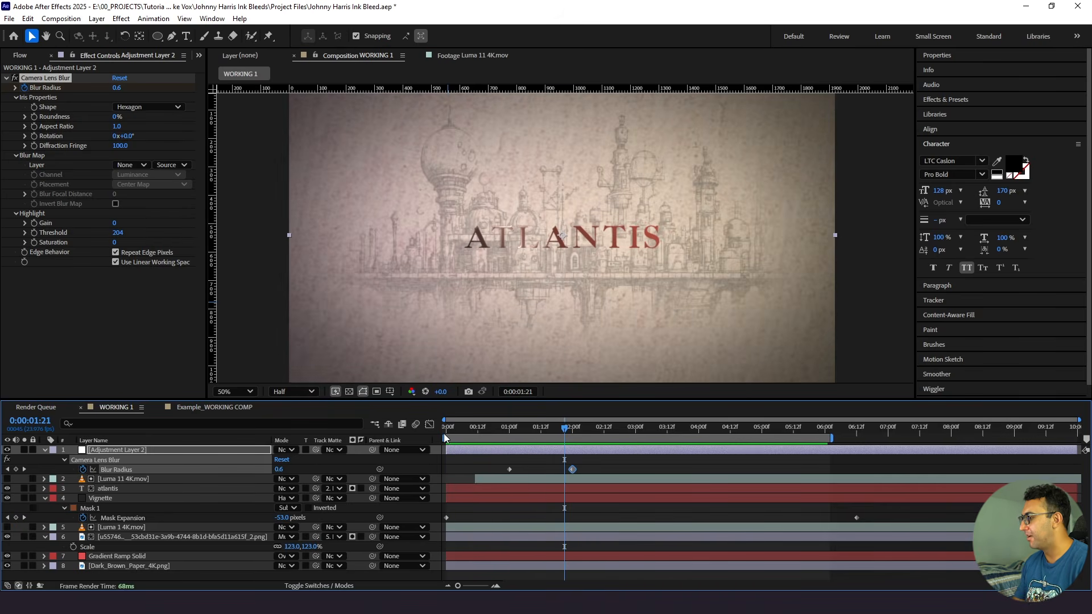
# - Delay the atlantis title, the city sketch and both luma layers by about 13 frames together and preview the reveal
pyautogui.click(142, 538)
pyautogui.keyDown('shift'); pyautogui.click(141, 529); pyautogui.keyUp('shift')
pyautogui.keyDown('ctrl'); pyautogui.click(129, 489); pyautogui.keyUp('ctrl')
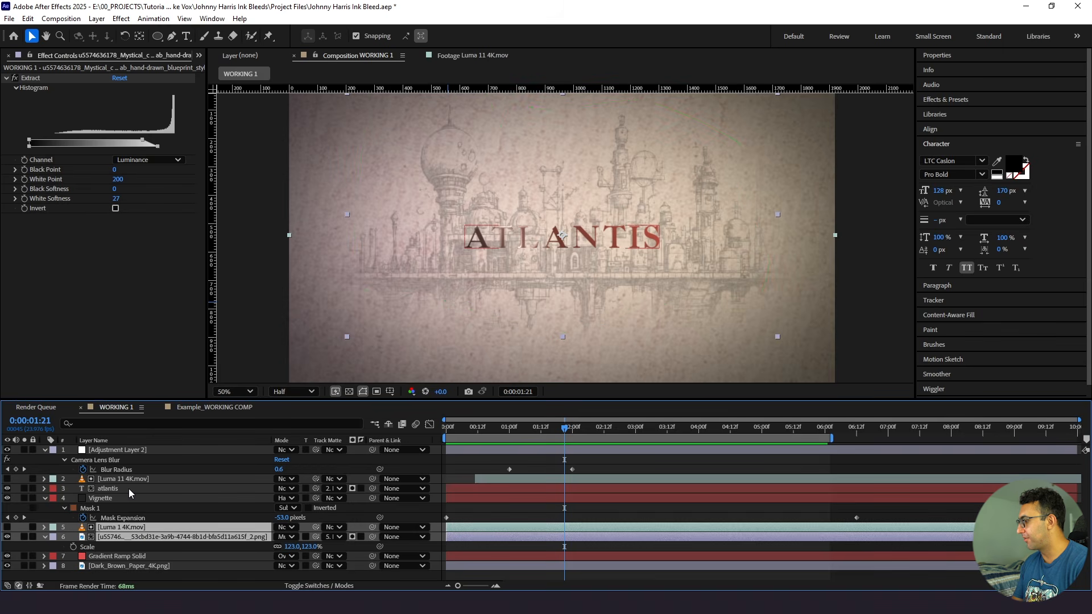
pyautogui.keyDown('ctrl'); pyautogui.click(486, 479); pyautogui.keyUp('ctrl')
pyautogui.moveTo(479, 490); pyautogui.dragTo(509, 490)
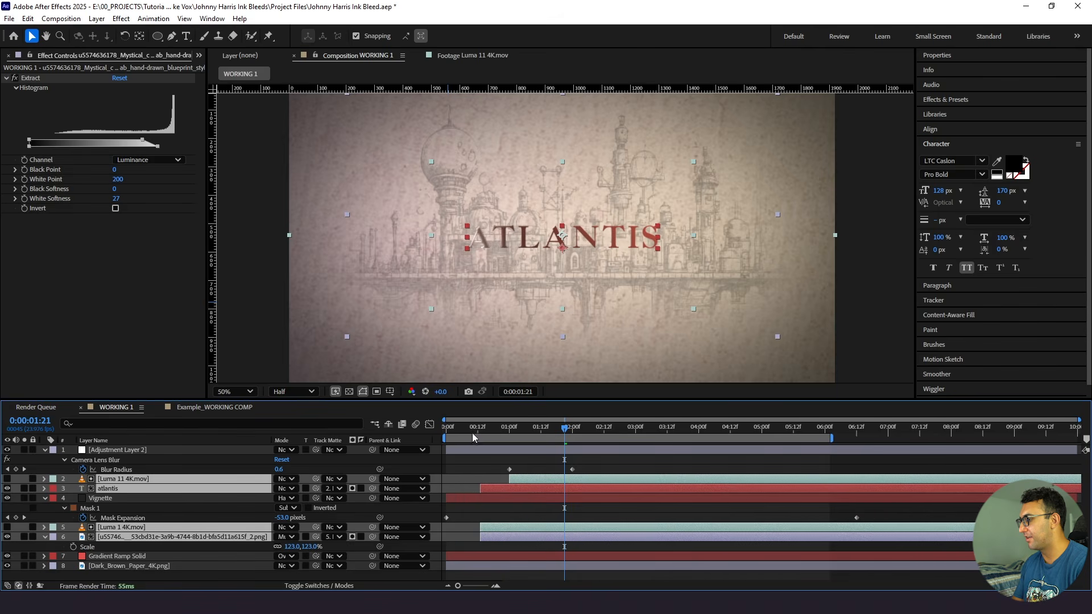
pyautogui.moveTo(470, 432); pyautogui.dragTo(434, 438)
pyautogui.press('space')
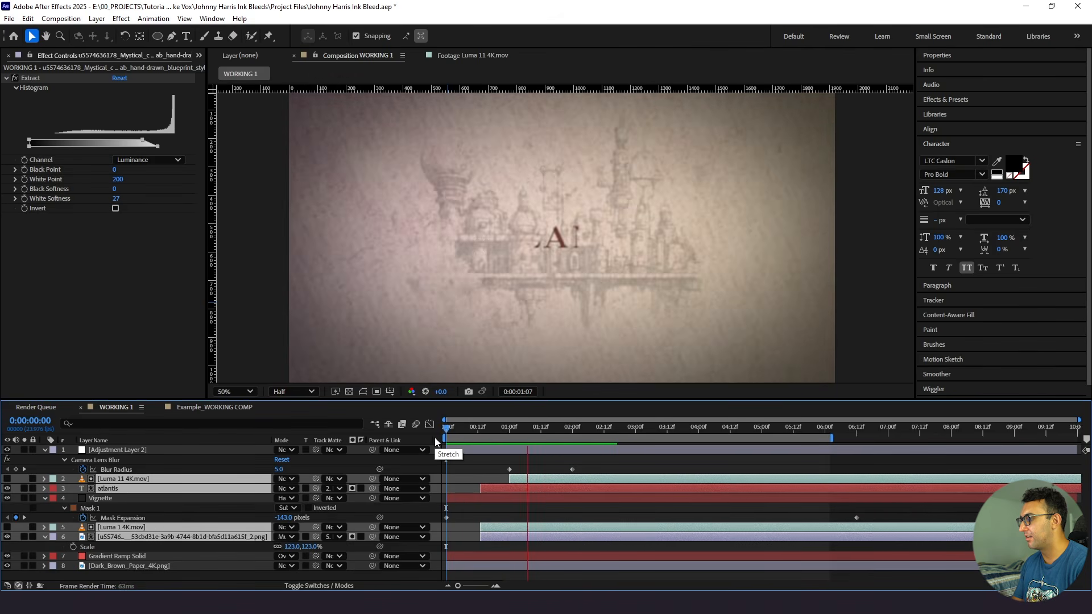
# - Delay the title, sketch and luma layers about 8 more frames, and move the blur keyframes to about 0:00:01:03 and 0:00:02:08
pyautogui.click(462, 427)
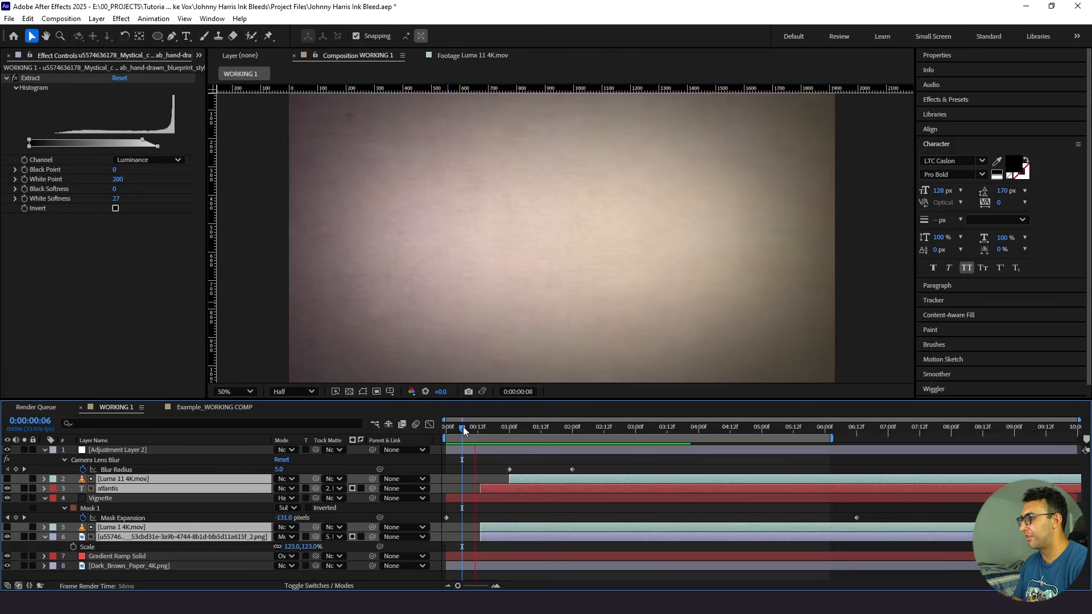
pyautogui.click(483, 431)
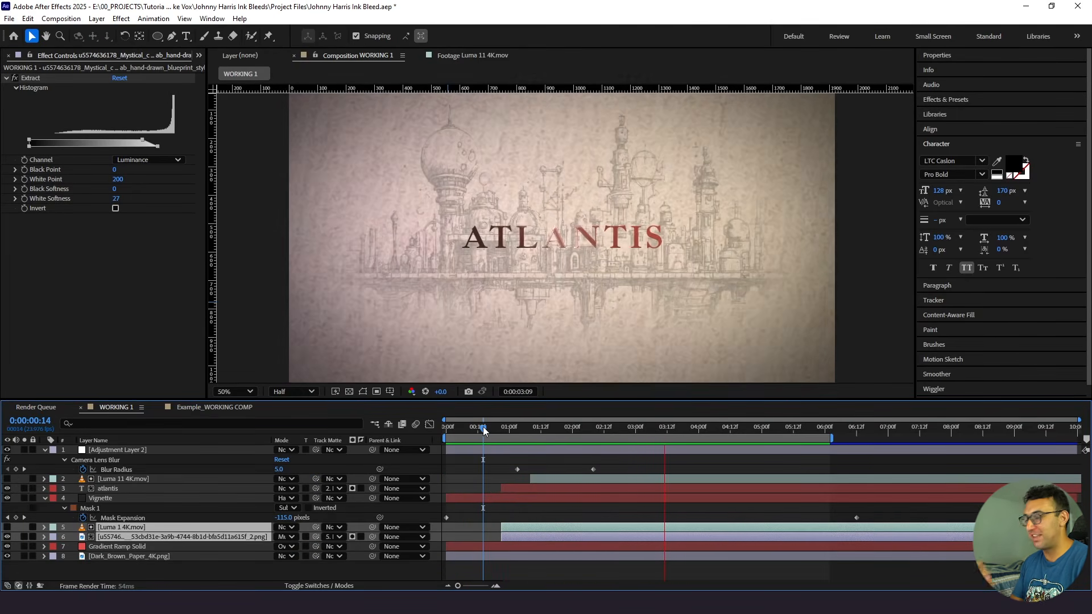
pyautogui.click(490, 429)
pyautogui.press('space')
pyautogui.press('space')
# - Duplicate the city sketch PNG layer together with its Luma 1 4K.mov matte
pyautogui.click(126, 546)
pyautogui.click(127, 537)
pyautogui.click(130, 528)
pyautogui.click(132, 536)
pyautogui.keyDown('ctrl'); pyautogui.click(130, 527); pyautogui.keyUp('ctrl')
pyautogui.hotkey('ctrl', 'd')
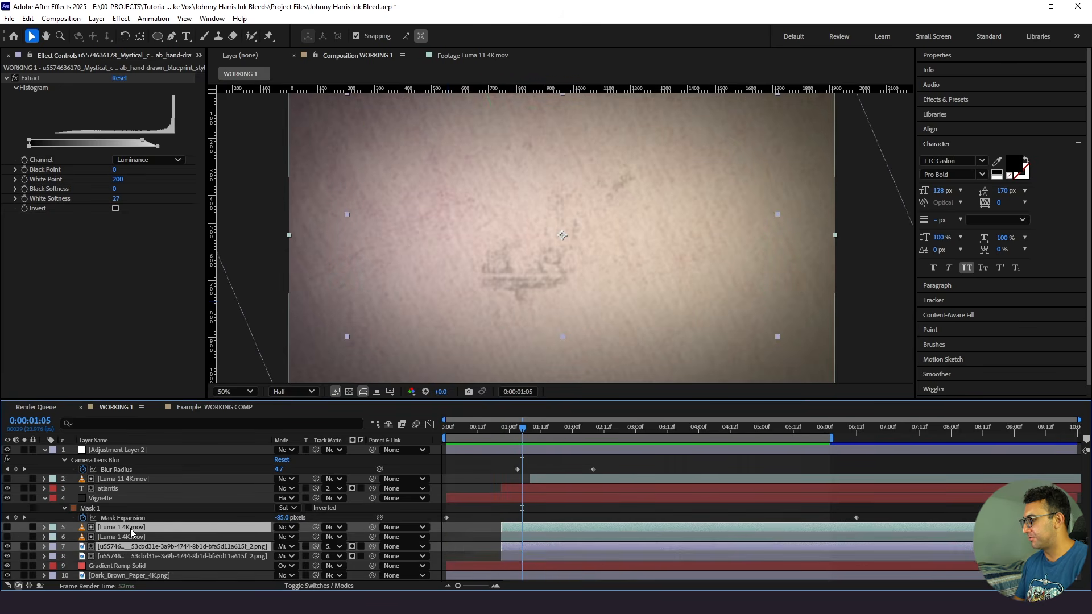
# - Pair each sketch copy with its own luma layer, offset the upper pair to start at about 0:00:01:04, and hide the upper sketch
pyautogui.moveTo(129, 539); pyautogui.dragTo(130, 537)
pyautogui.moveTo(511, 538); pyautogui.dragTo(529, 538)
pyautogui.click(537, 555)
pyautogui.click(534, 538)
pyautogui.click(10, 538)
# - Rename the lower city sketch layer to White and the upper one to Black
pyautogui.click(143, 556)
pyautogui.click(515, 433)
pyautogui.moveTo(515, 435); pyautogui.dragTo(506, 436)
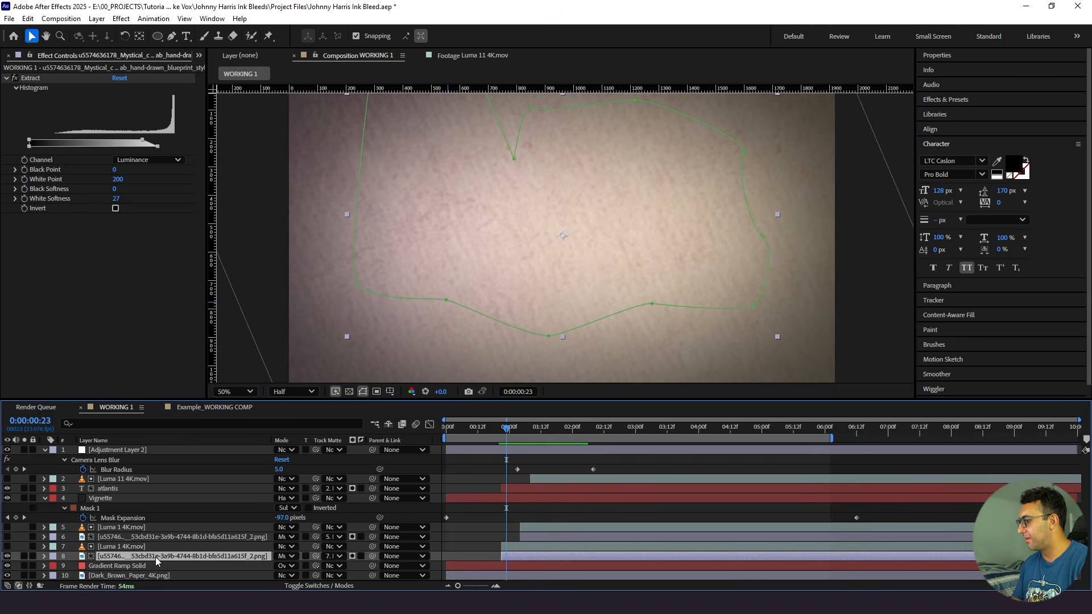
pyautogui.press('Return')
pyautogui.write('White')
pyautogui.press('Return')
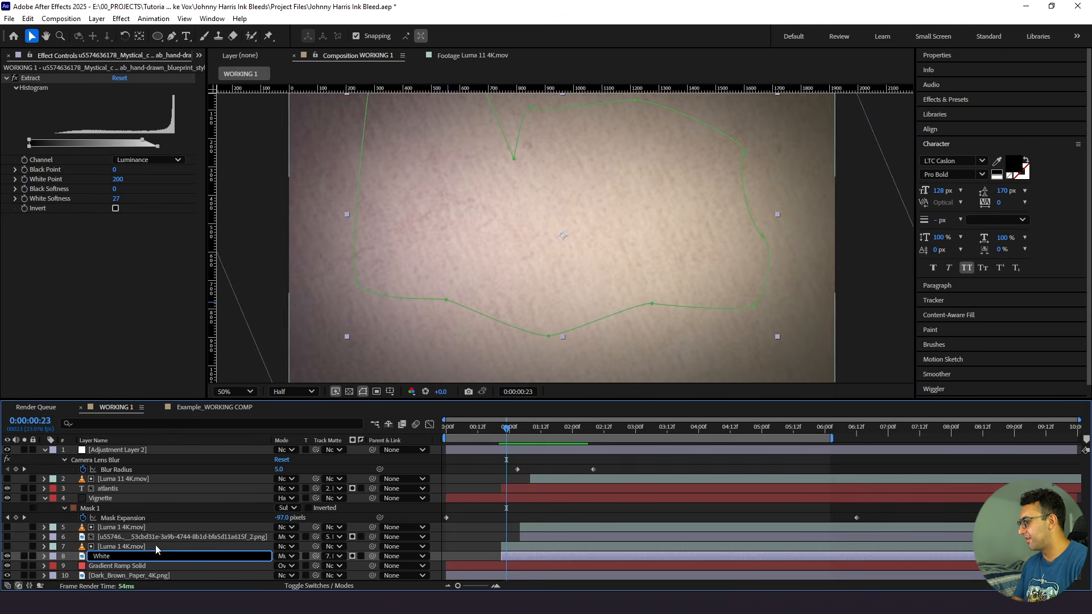
pyautogui.click(158, 536)
pyautogui.press('Return')
pyautogui.write('Black')
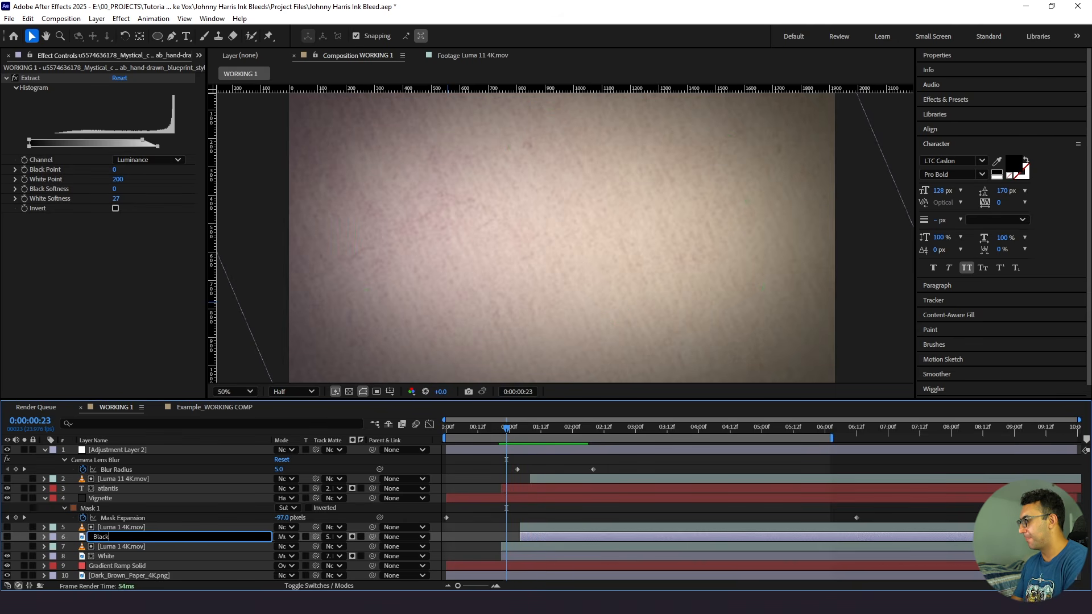
pyautogui.press('Return')
# - Solo the White layer and remove its track matte
pyautogui.click(126, 557)
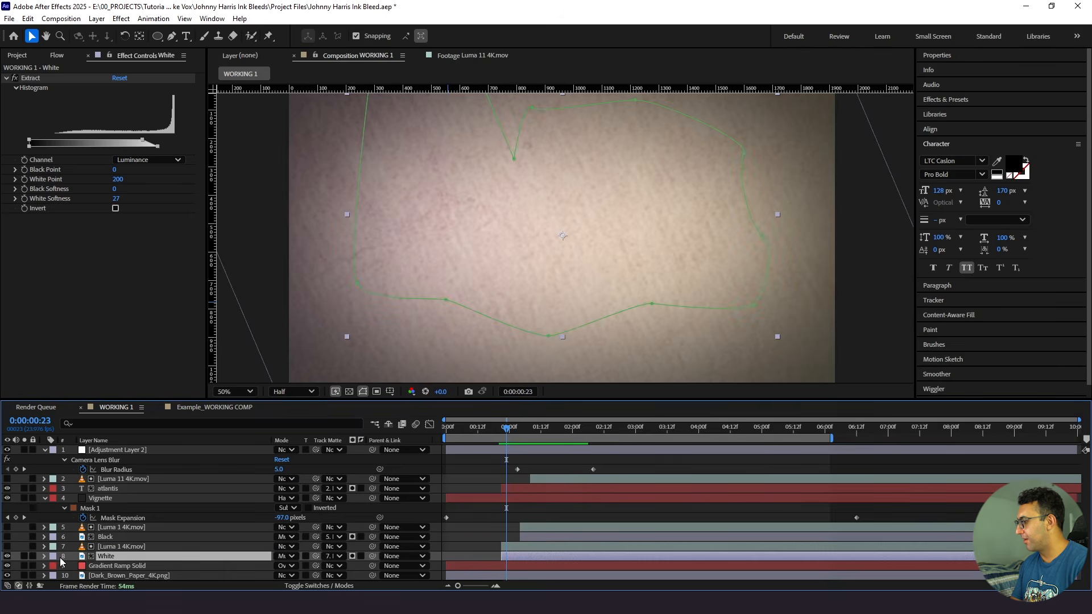
pyautogui.click(24, 556)
pyautogui.click(333, 556)
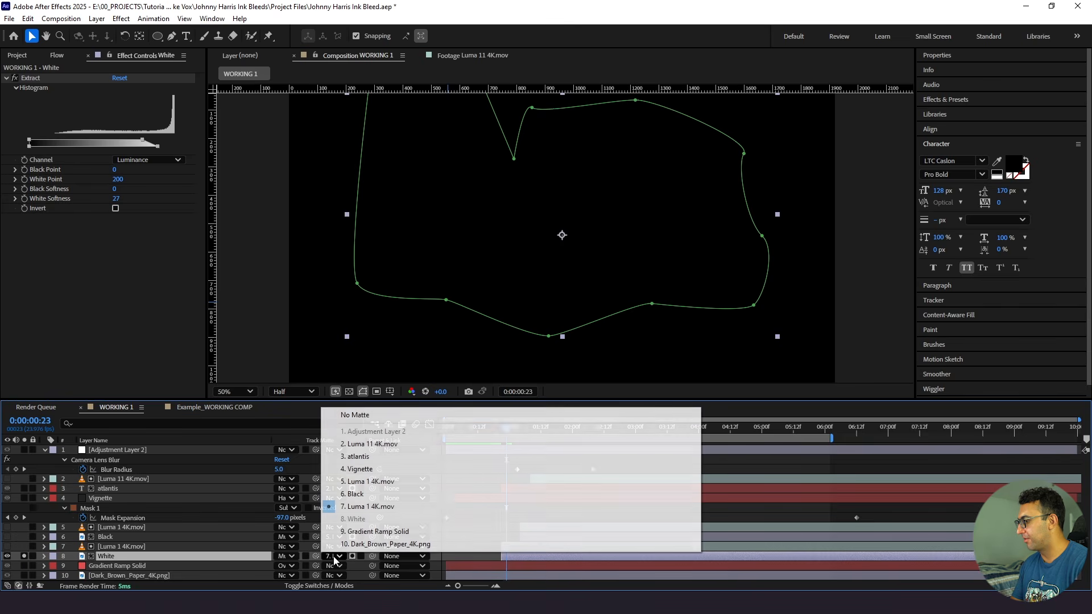
pyautogui.click(362, 417)
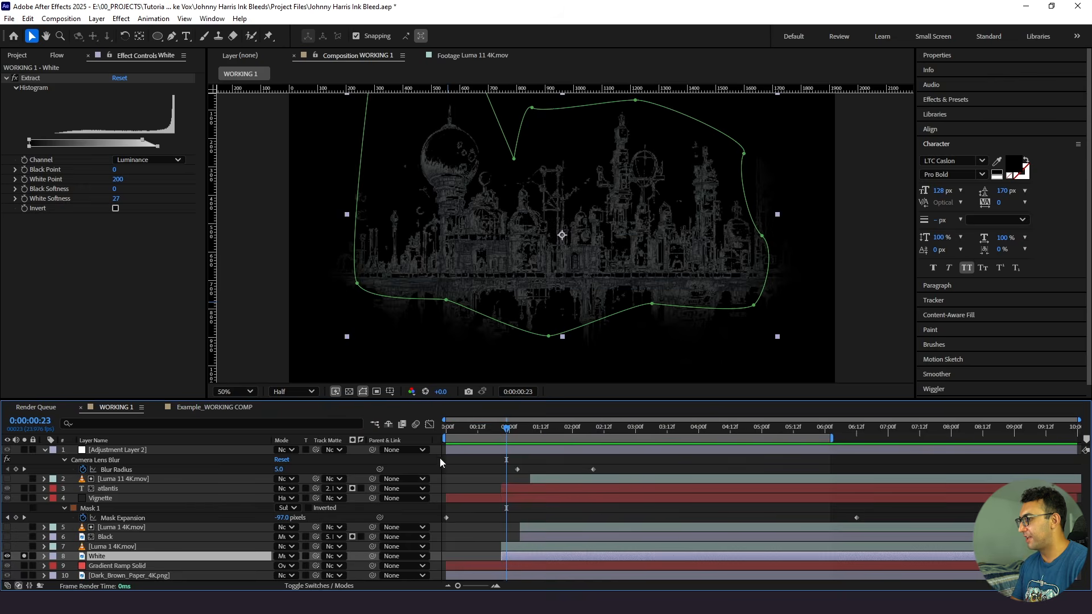
# - Set the White layer's opacity to 100% and replace its Extract effect with the Invert effect
pyautogui.press('t')
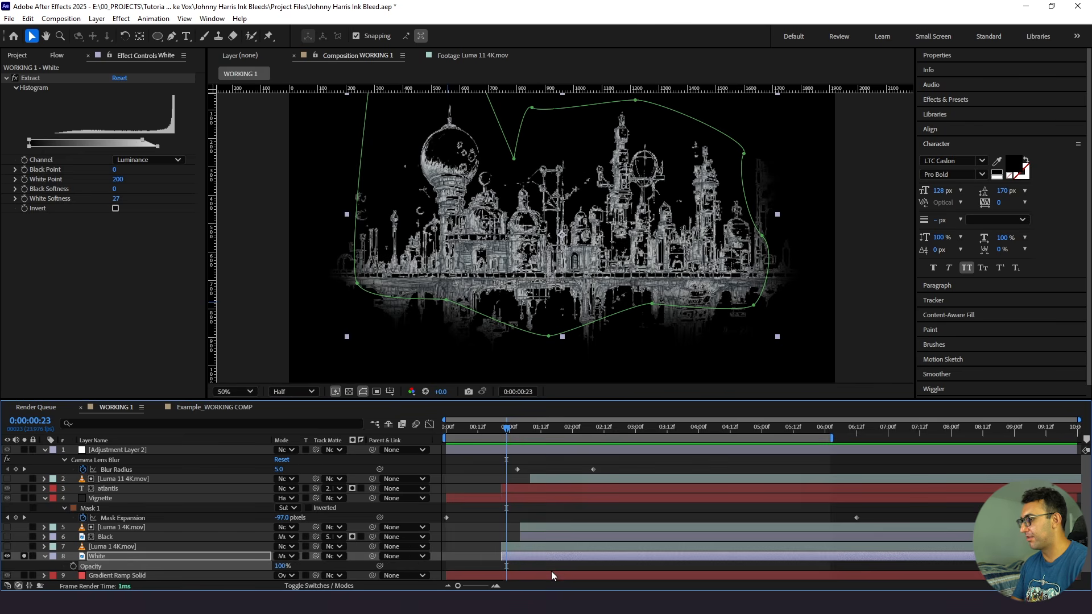
pyautogui.press('Delete')
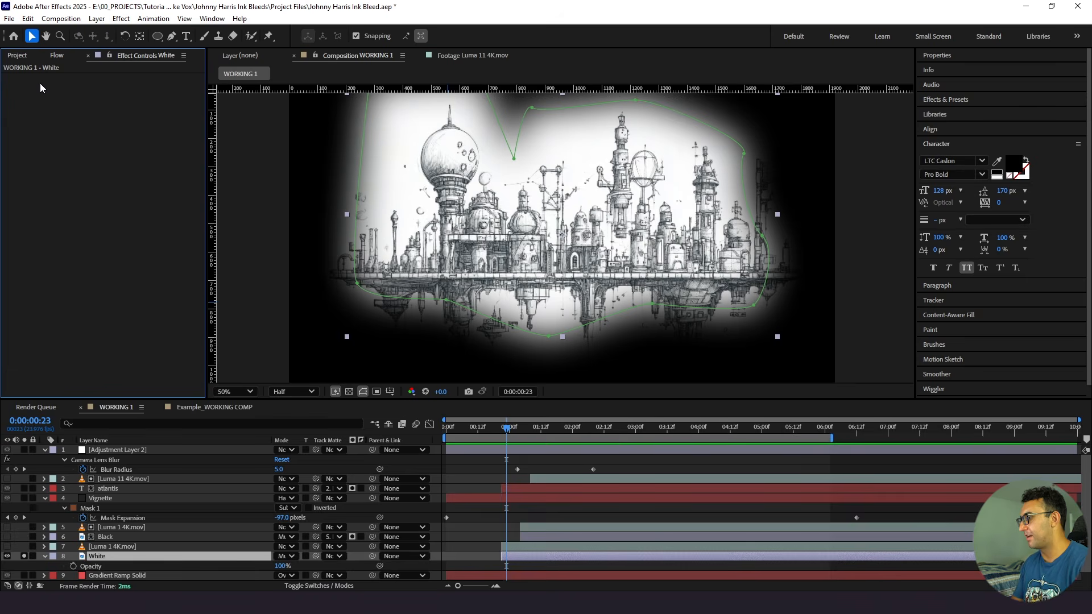
pyautogui.click(119, 558)
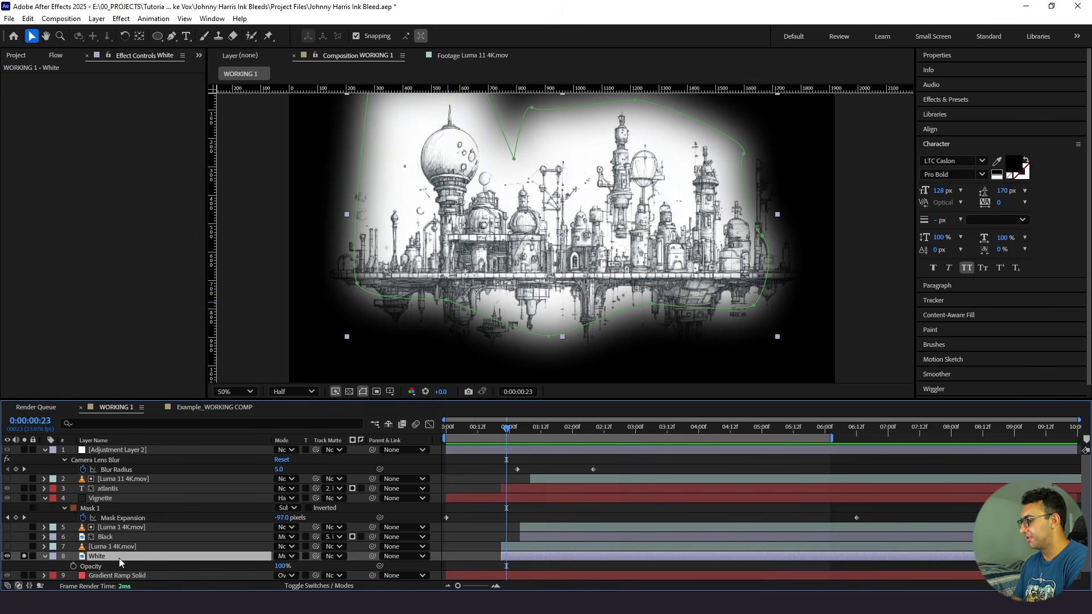
pyautogui.hotkey('ctrl', 'space')
pyautogui.write('Invert')
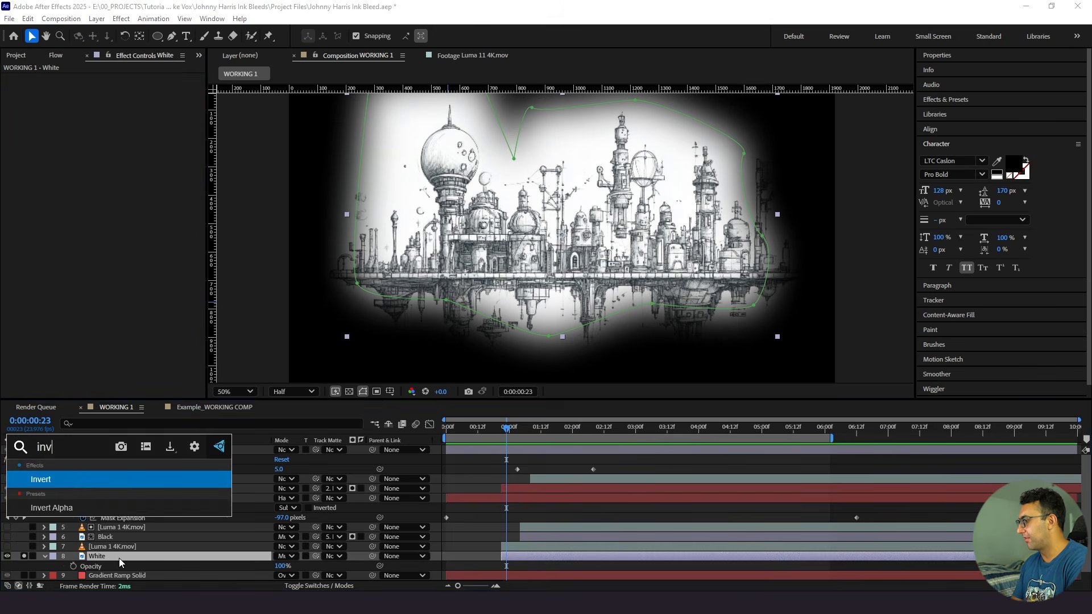
pyautogui.press('Return')
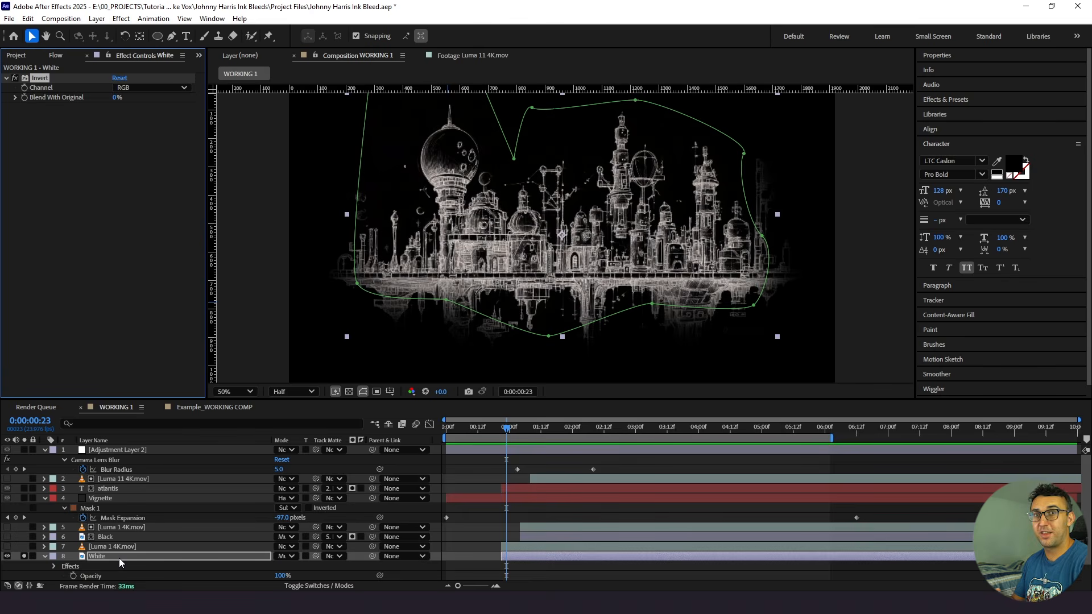
# - Unsolo the White layer, set its blending mode to Screen and matte it with the Luma 1 4K.mov layer directly above it
pyautogui.click(23, 556)
pyautogui.press('space')
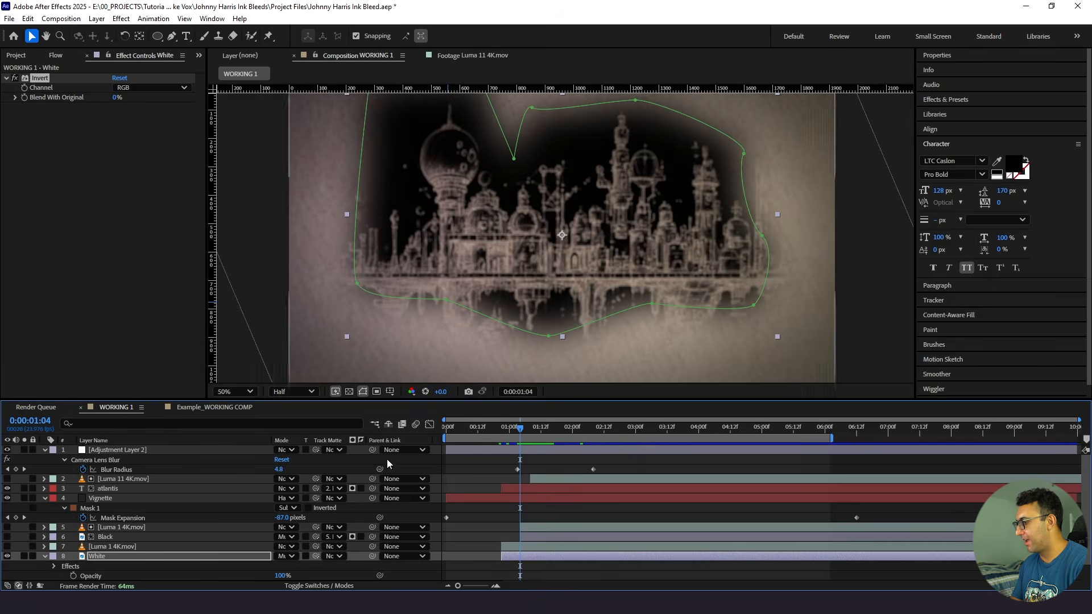
pyautogui.click(279, 558)
pyautogui.click(293, 201)
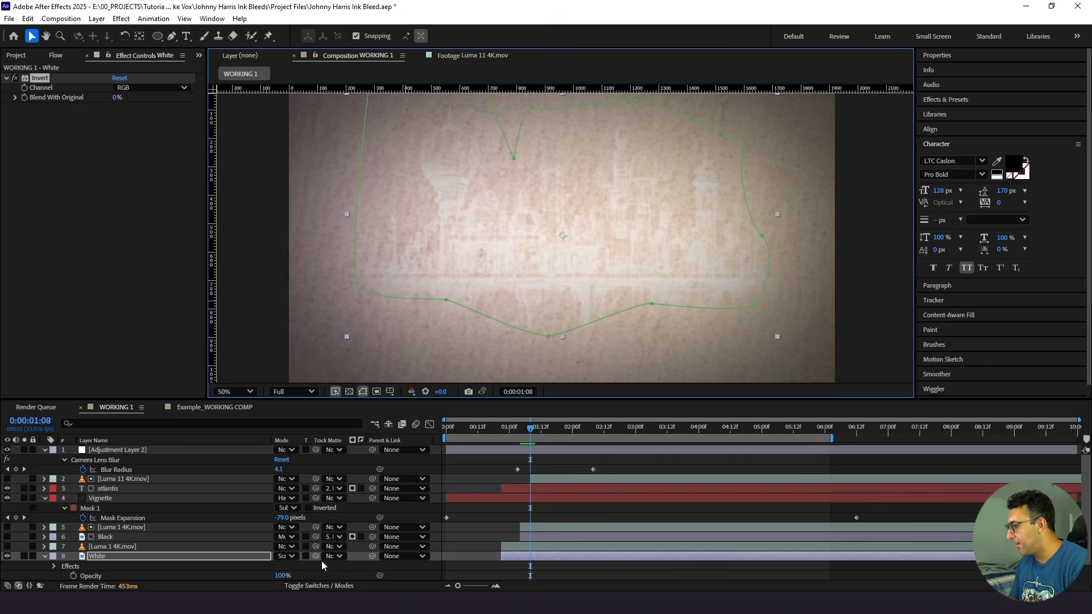
pyautogui.moveTo(315, 556); pyautogui.dragTo(80, 546)
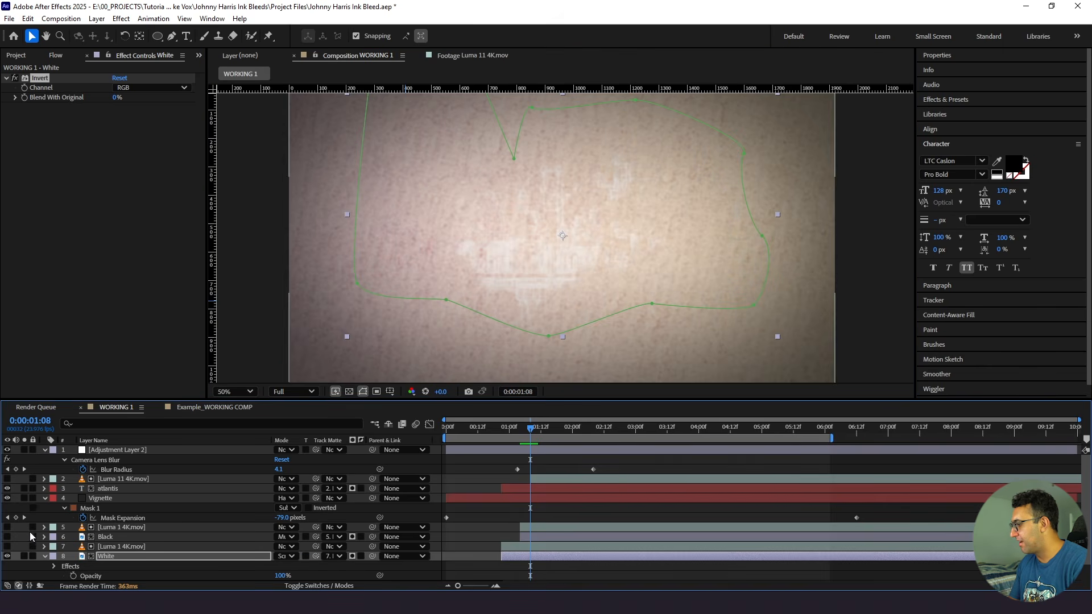
# - Show the Black layer again and preview the layered white and black reveal from about 0:00:00:18
pyautogui.click(491, 429)
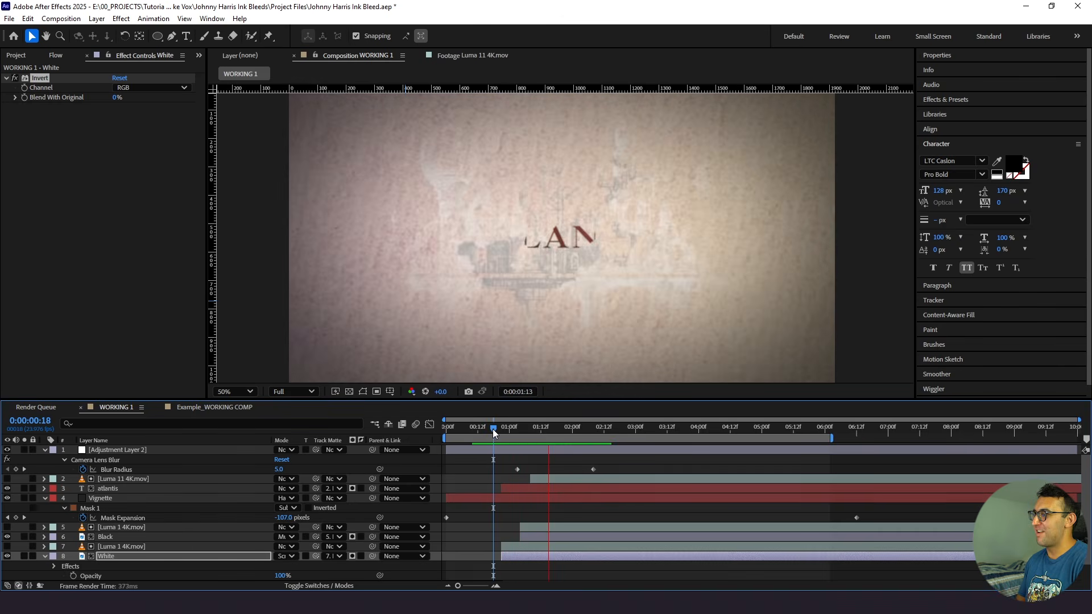
pyautogui.press('space')
pyautogui.click(493, 429)
pyautogui.press('space')
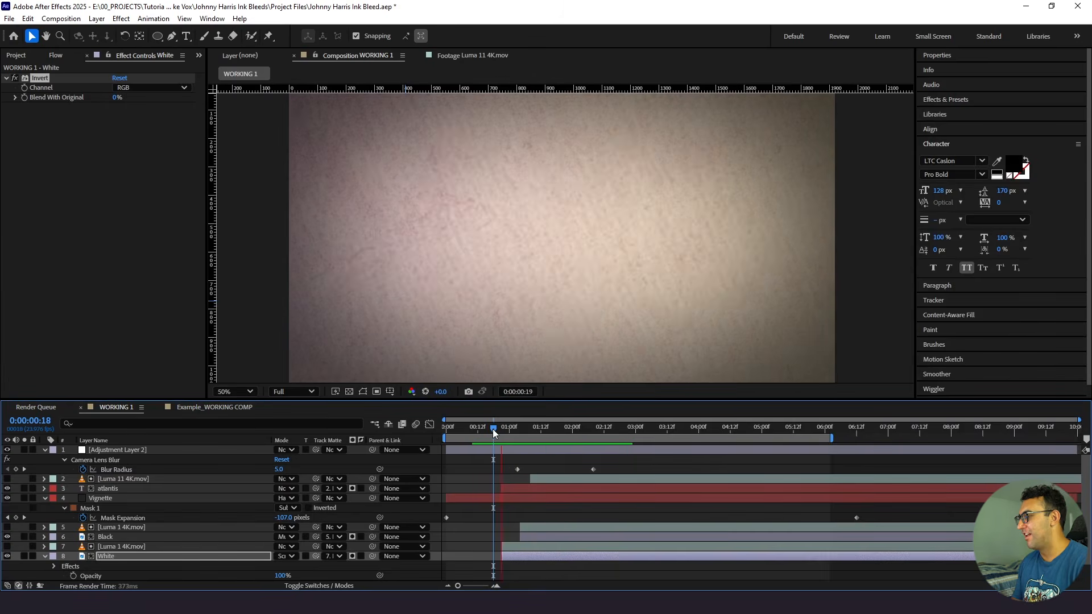
pyautogui.press('space')
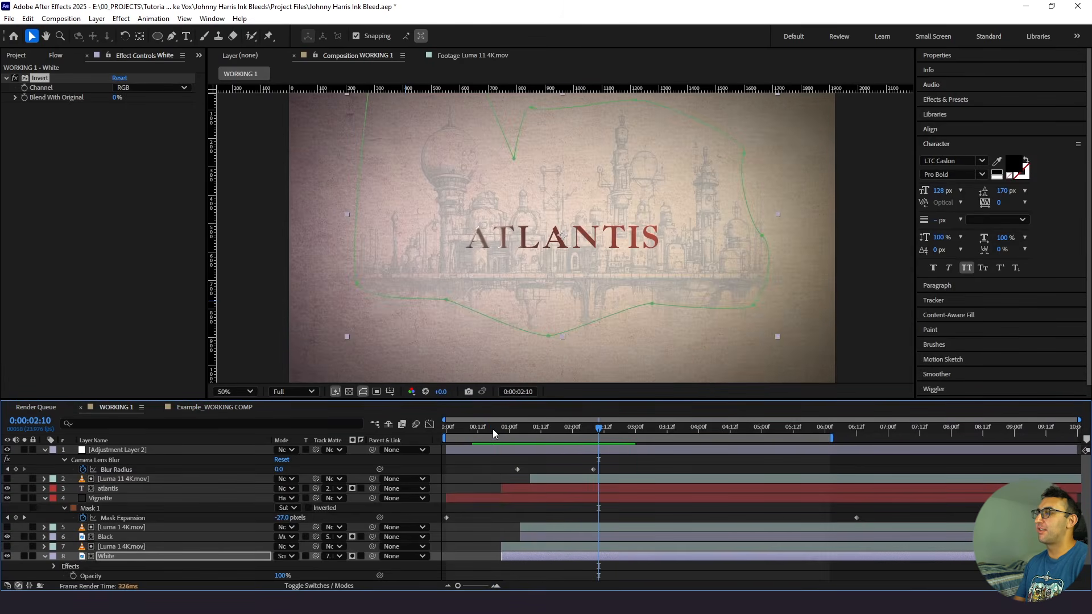
# - Check the Black layer's opacity, compare the sketch with the White layer hidden and shown, and replay the reveal
pyautogui.click(128, 537)
pyautogui.press('t')
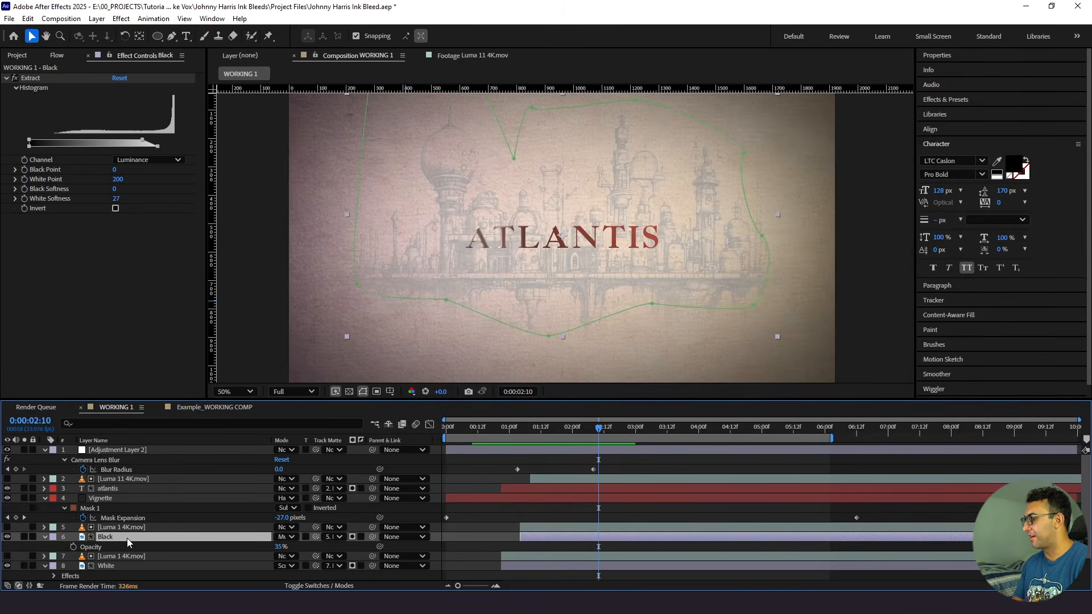
pyautogui.press('t')
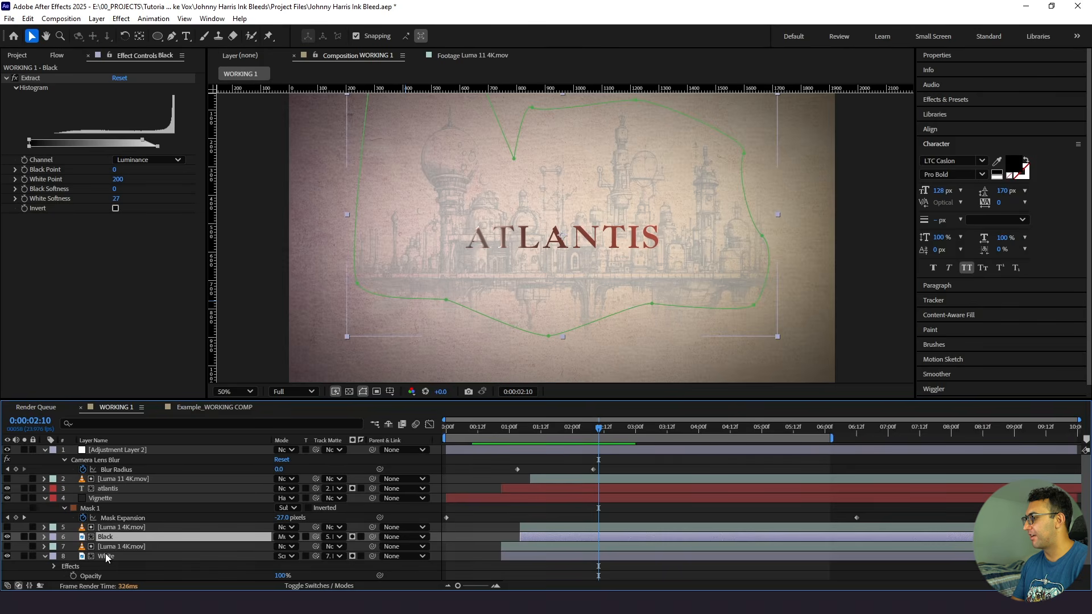
pyautogui.click(8, 556)
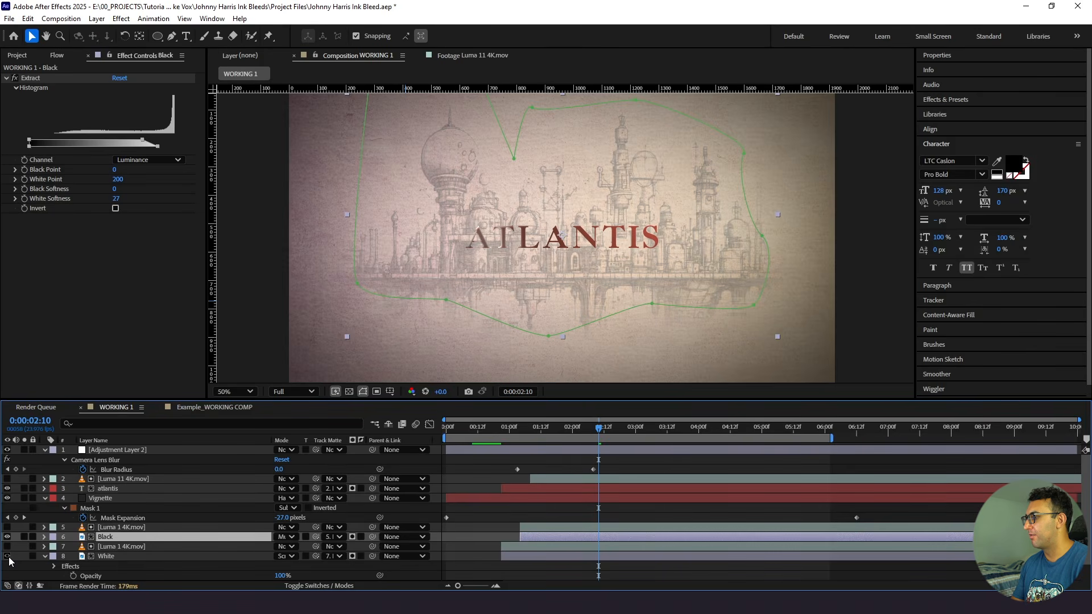
pyautogui.click(7, 556)
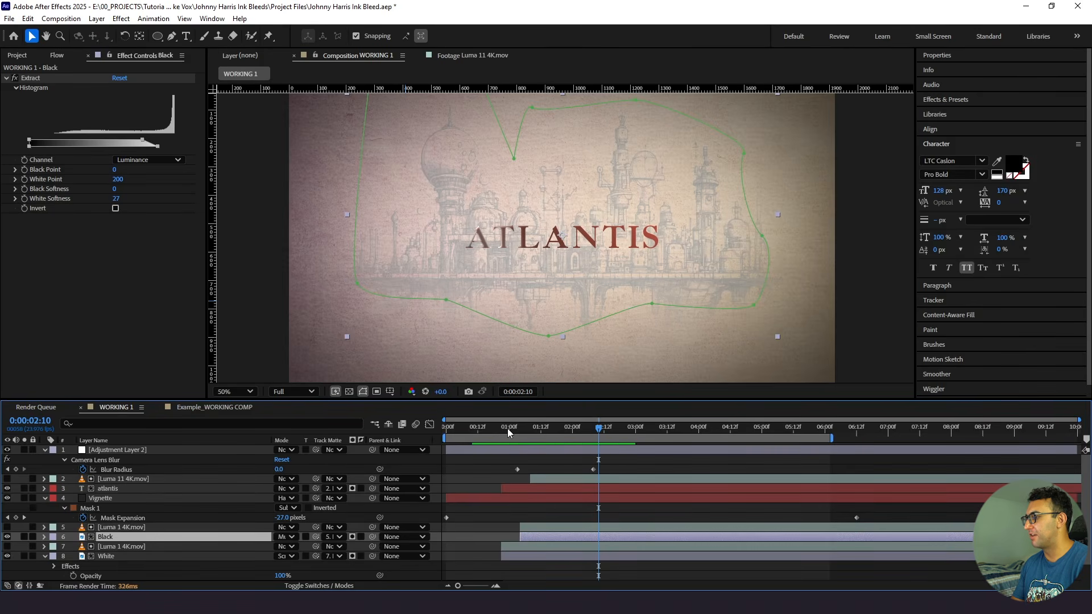
pyautogui.click(508, 428)
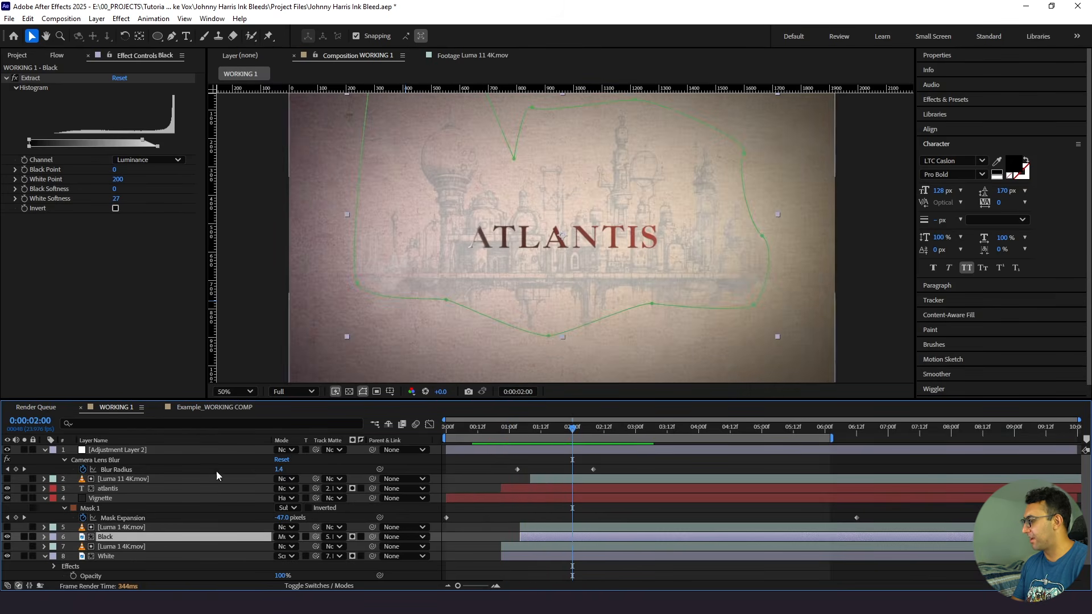
# - Fade the White layer's opacity from 100% at about 0:00:01:19 to 0% at about 0:00:02:08 and preview the fade
pyautogui.click(137, 558)
pyautogui.press('u')
pyautogui.press('t')
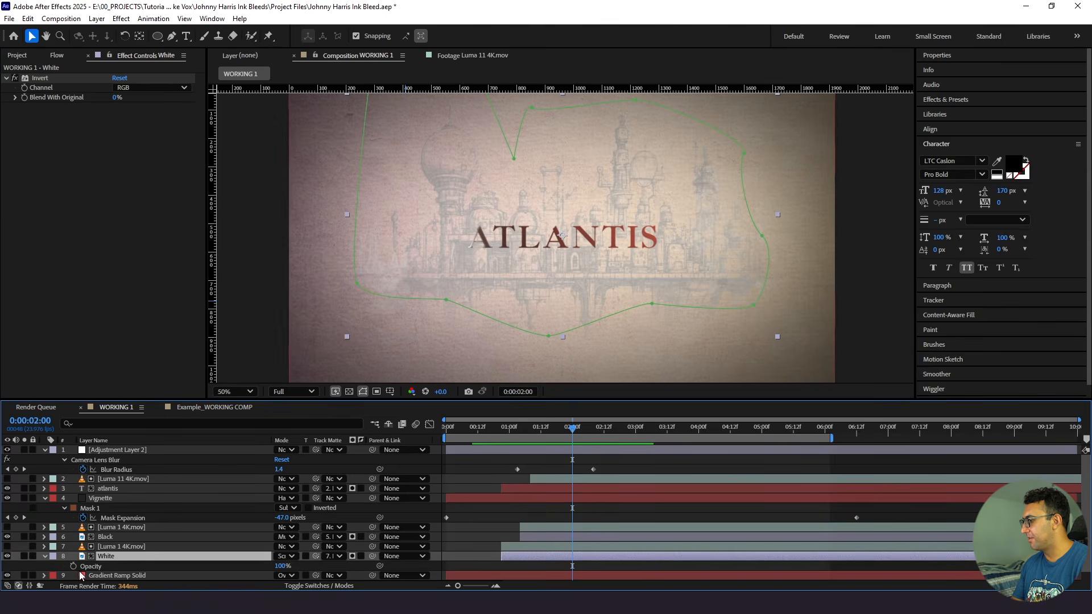
pyautogui.click(74, 566)
pyautogui.moveTo(573, 438); pyautogui.dragTo(594, 439)
pyautogui.click(280, 566)
pyautogui.write('0')
pyautogui.press('Return')
pyautogui.moveTo(572, 566); pyautogui.dragTo(559, 566)
pyautogui.click(496, 429)
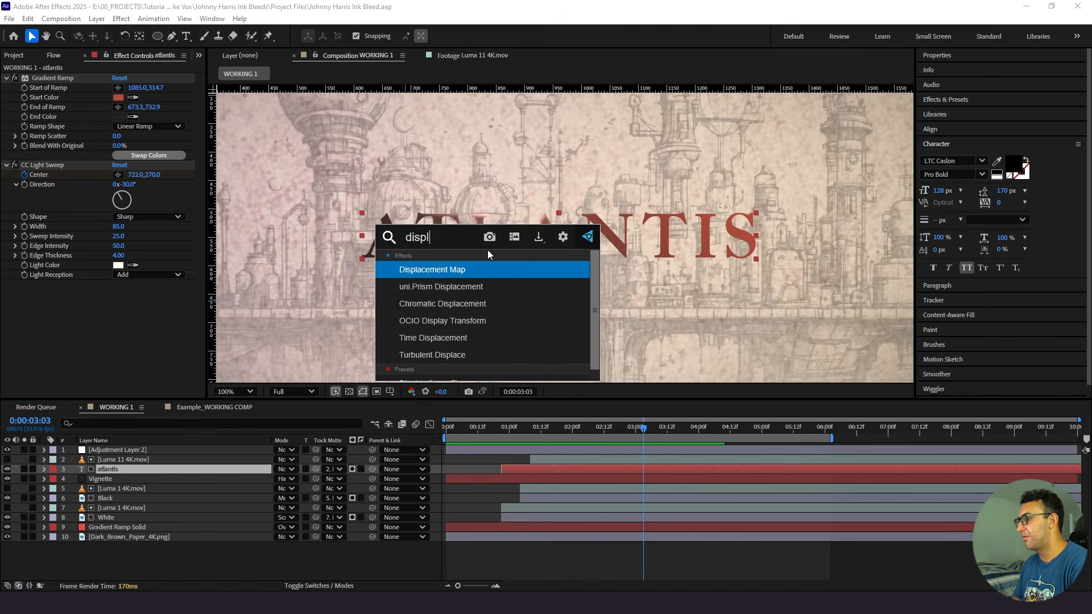
# - Apply the Displacement Map effect to the atlantis text layer
pyautogui.press('Return')
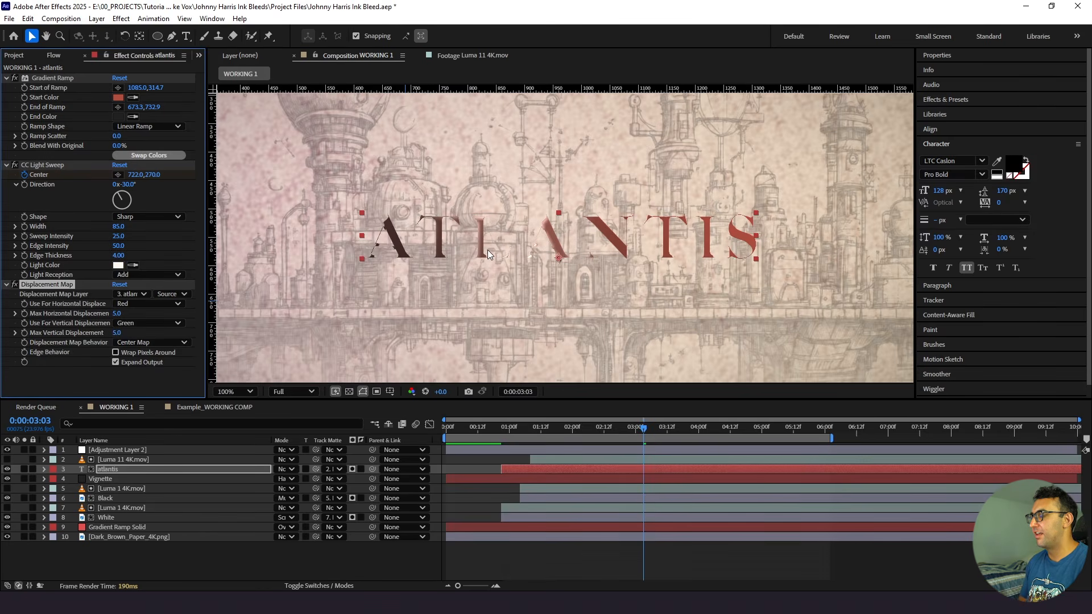
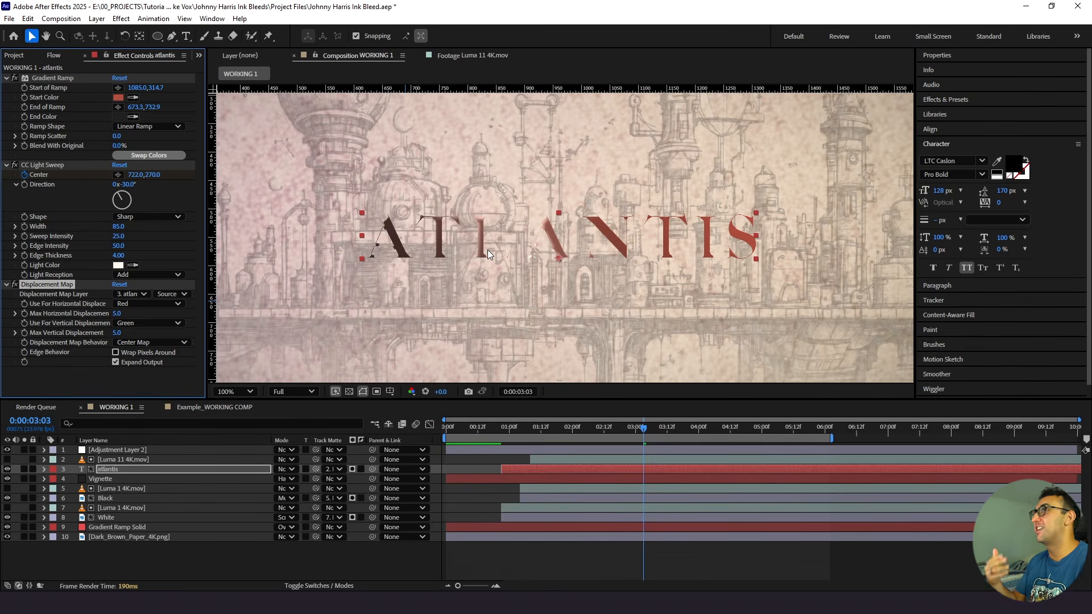
# - Use Dark_Brown_Paper_4K.png as the title's displacement map layer, with Luminance driving both horizontal and vertical displacement
pyautogui.click(141, 294)
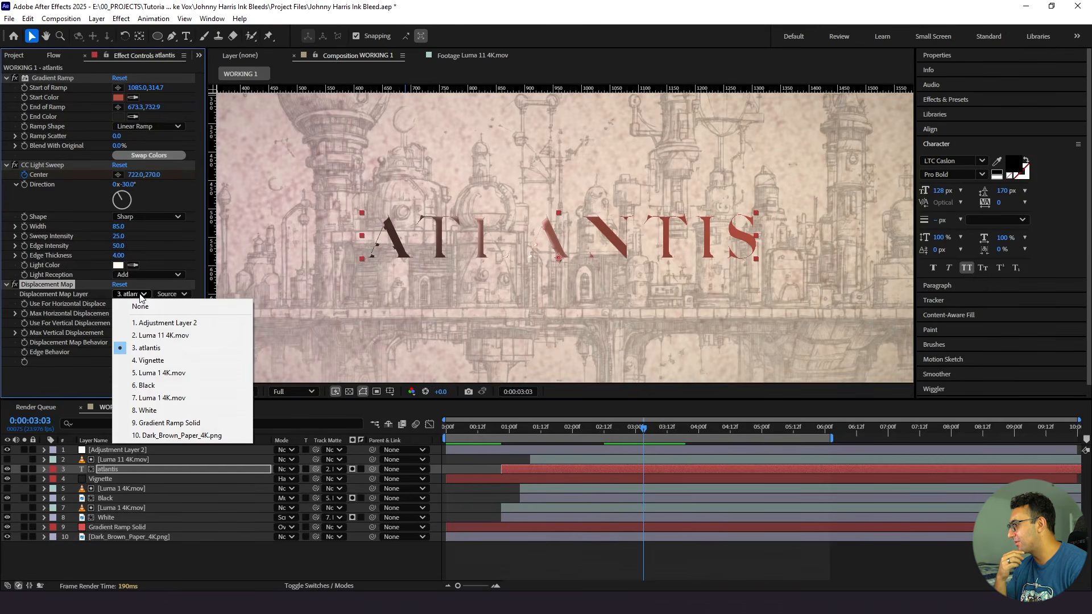
pyautogui.click(150, 436)
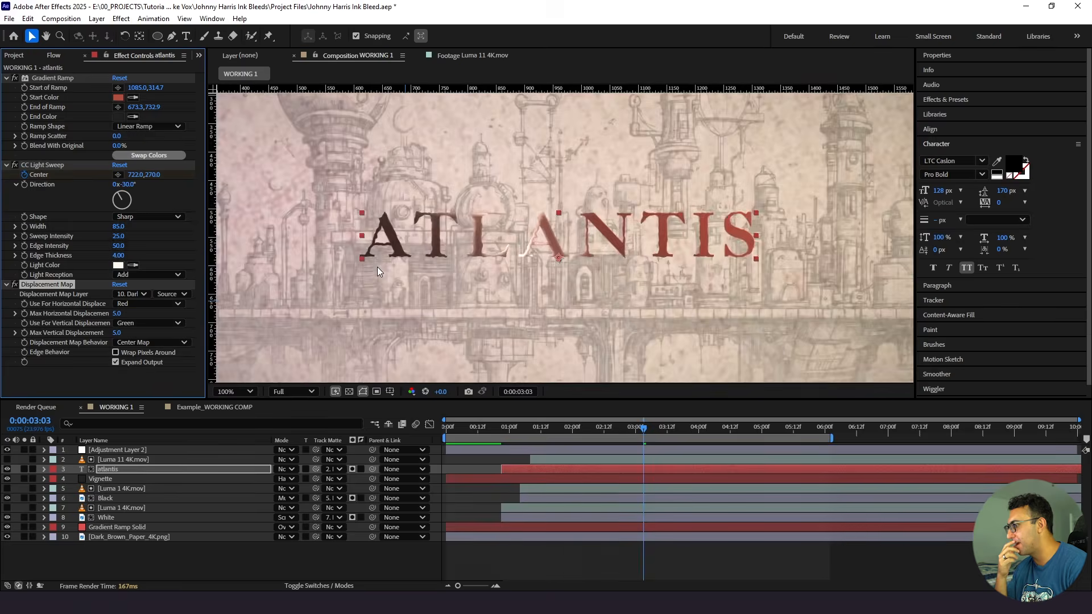
pyautogui.scroll(1, 376, 267)
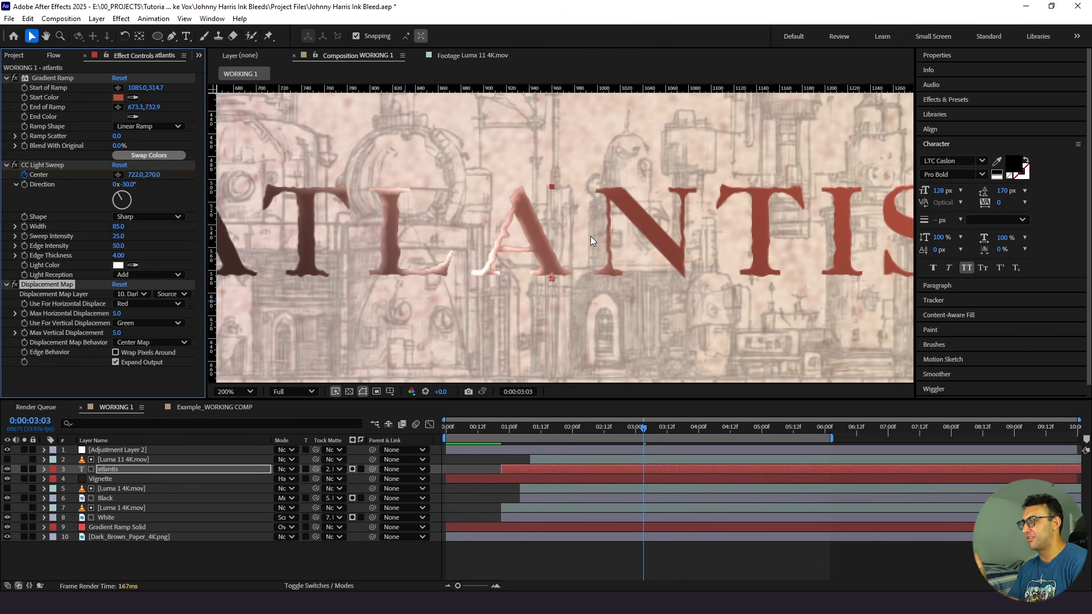
pyautogui.click(147, 303)
pyautogui.click(149, 365)
pyautogui.click(148, 322)
pyautogui.click(146, 379)
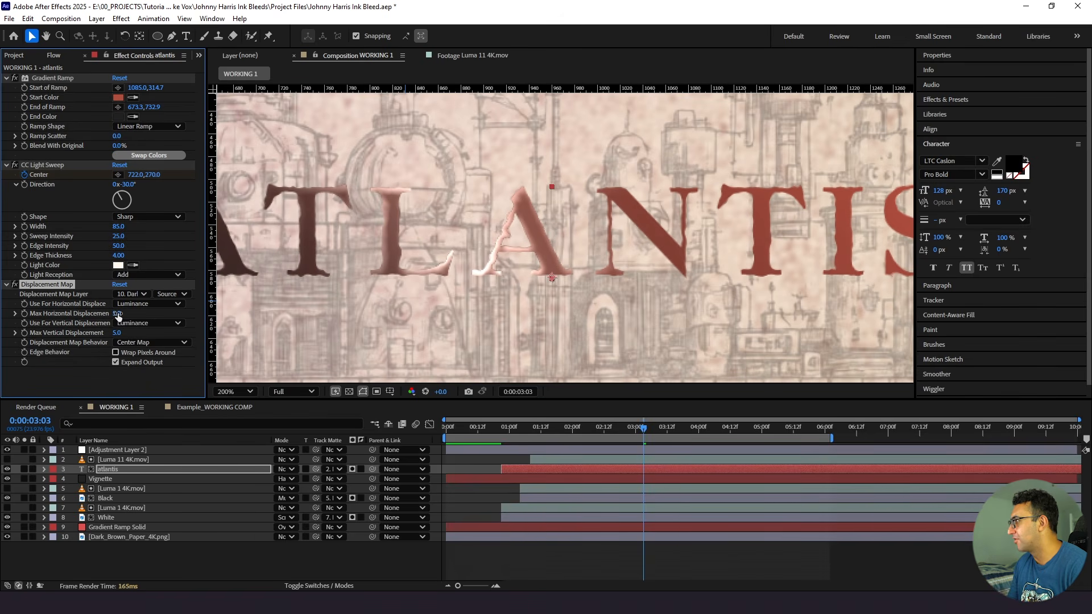
# - Set the title's max horizontal displacement to 2 and max vertical displacement to 3
pyautogui.press('Return')
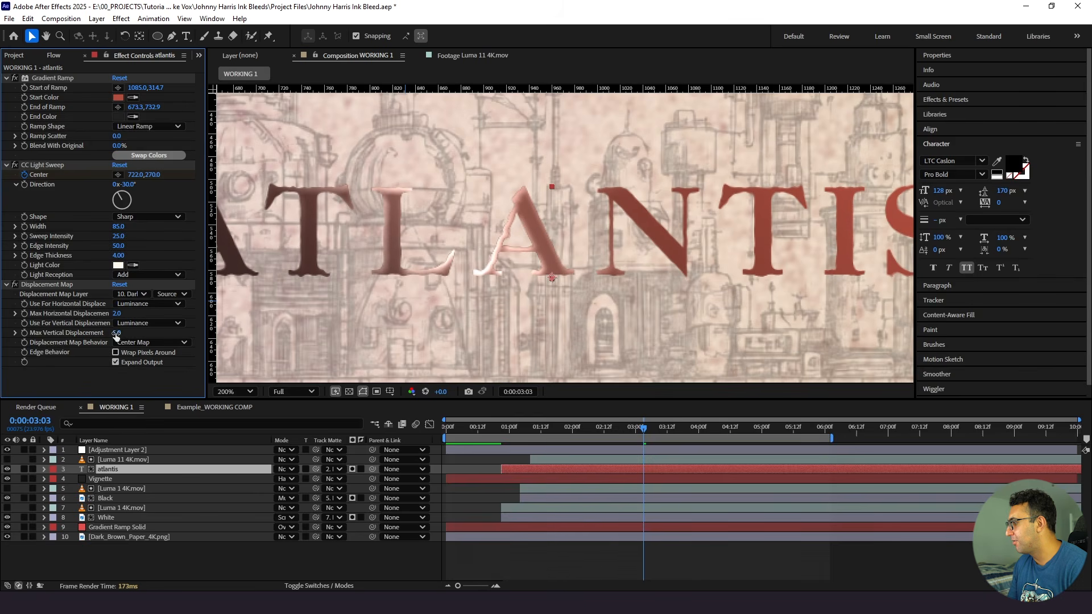
pyautogui.click(116, 333)
pyautogui.write('3')
pyautogui.click(514, 547)
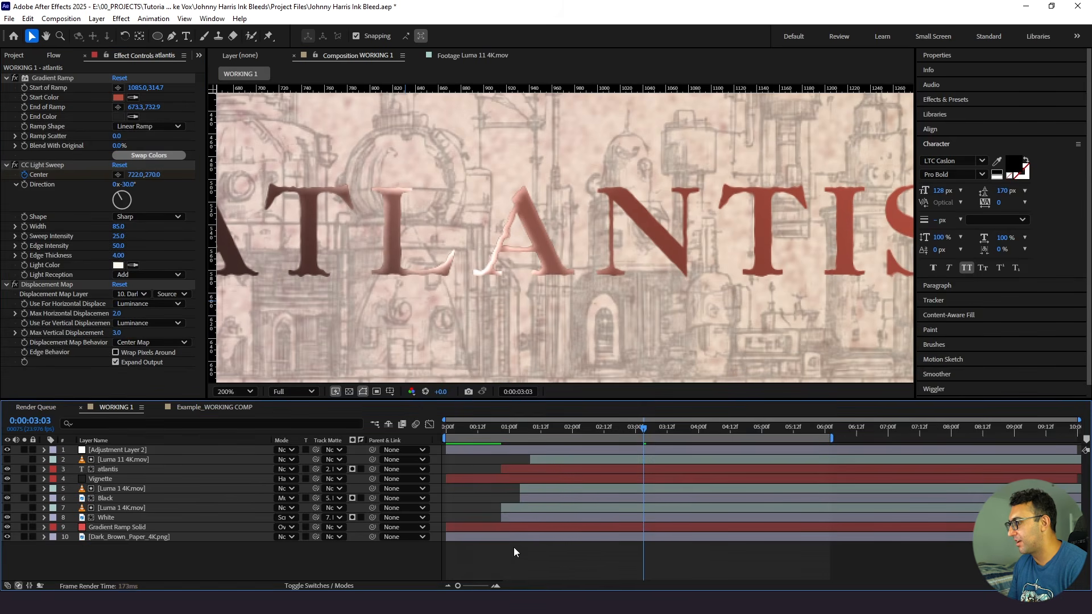
# - Inspect the displaced ATLANTIS title at close and fitted views, and preview the whole animation from the start
pyautogui.click(237, 391)
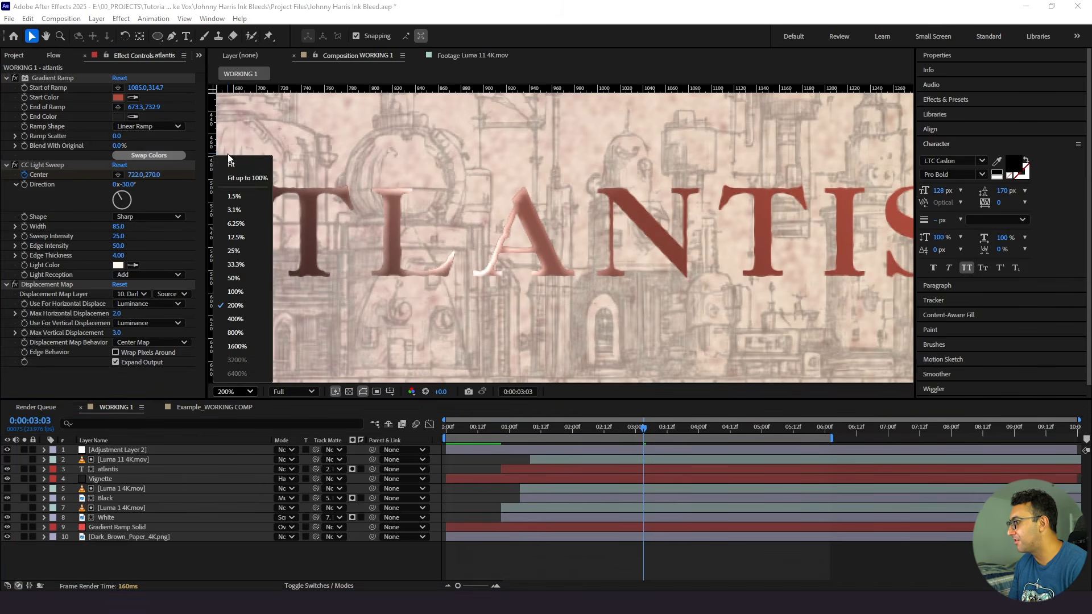
pyautogui.click(232, 177)
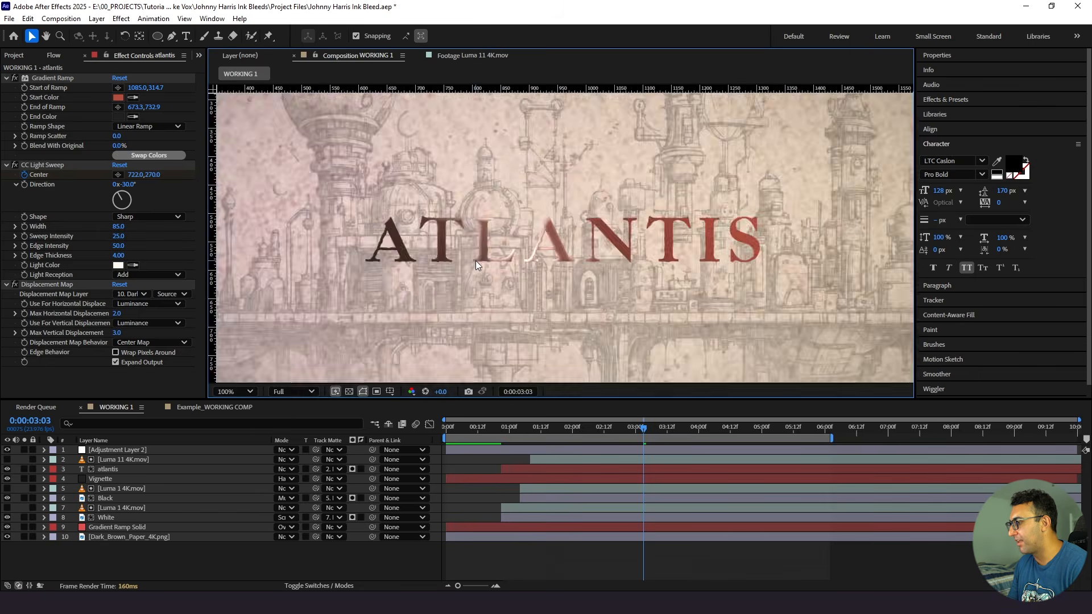
pyautogui.scroll(1, 476, 261)
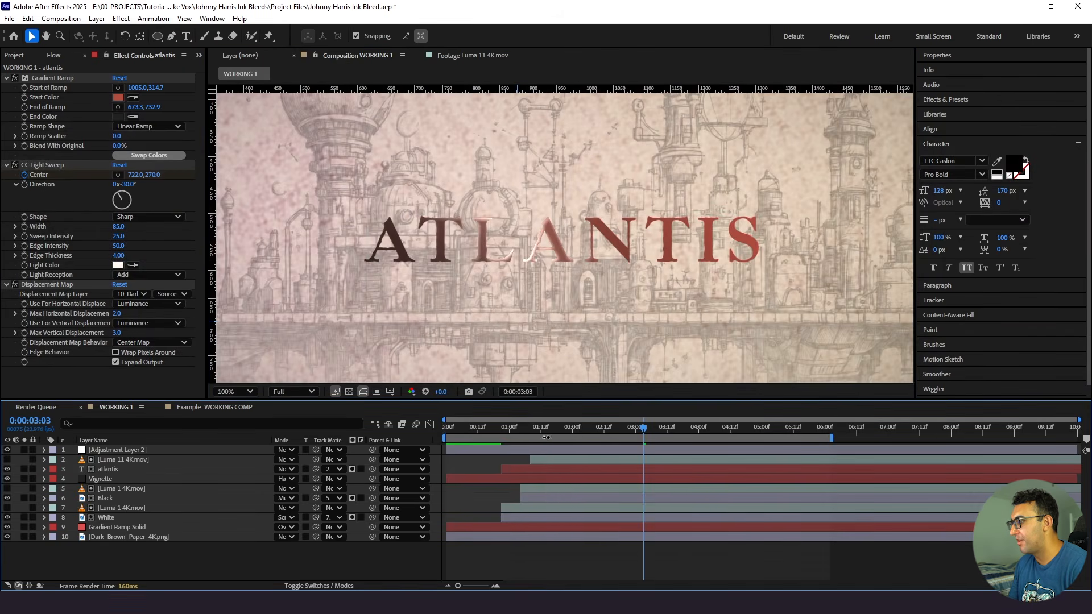
pyautogui.moveTo(540, 426); pyautogui.dragTo(604, 430)
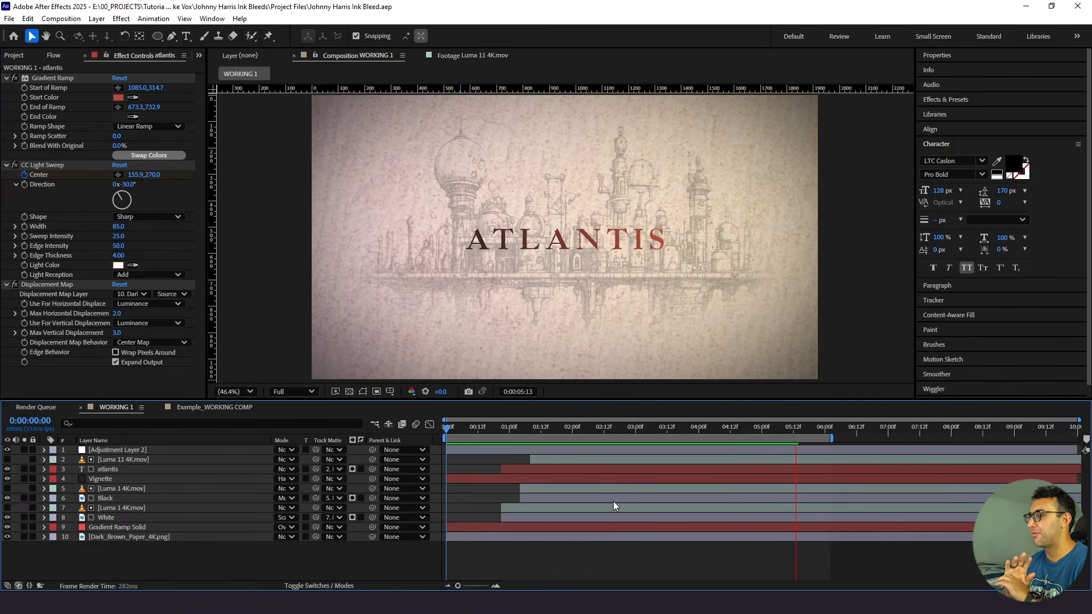
pyautogui.press('space')
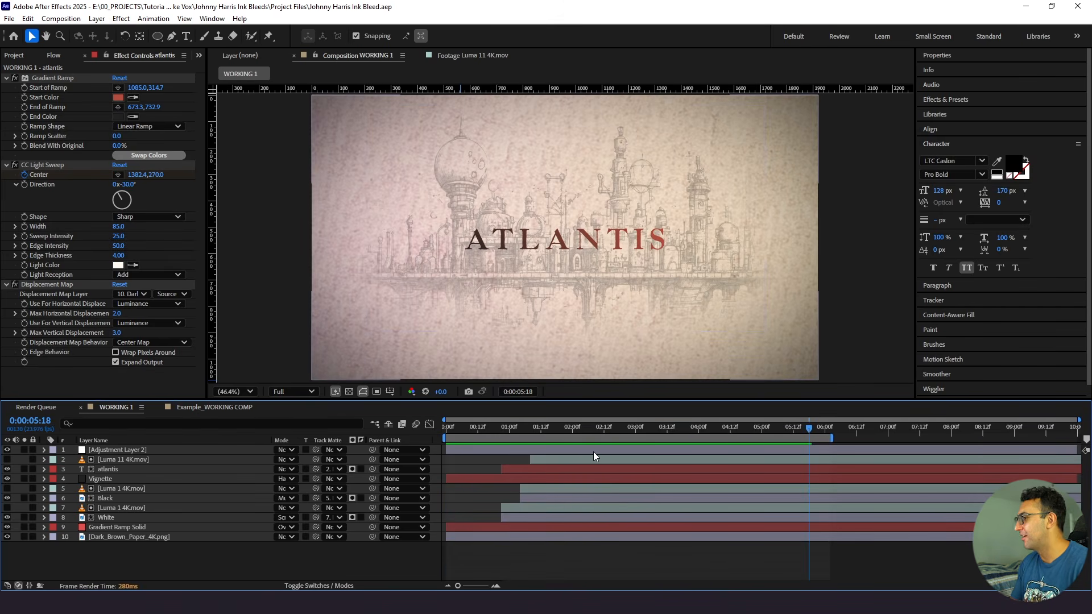
# - Create a new composition from WORKING 1 in the project and rename it RENDER 1
pyautogui.click(198, 55)
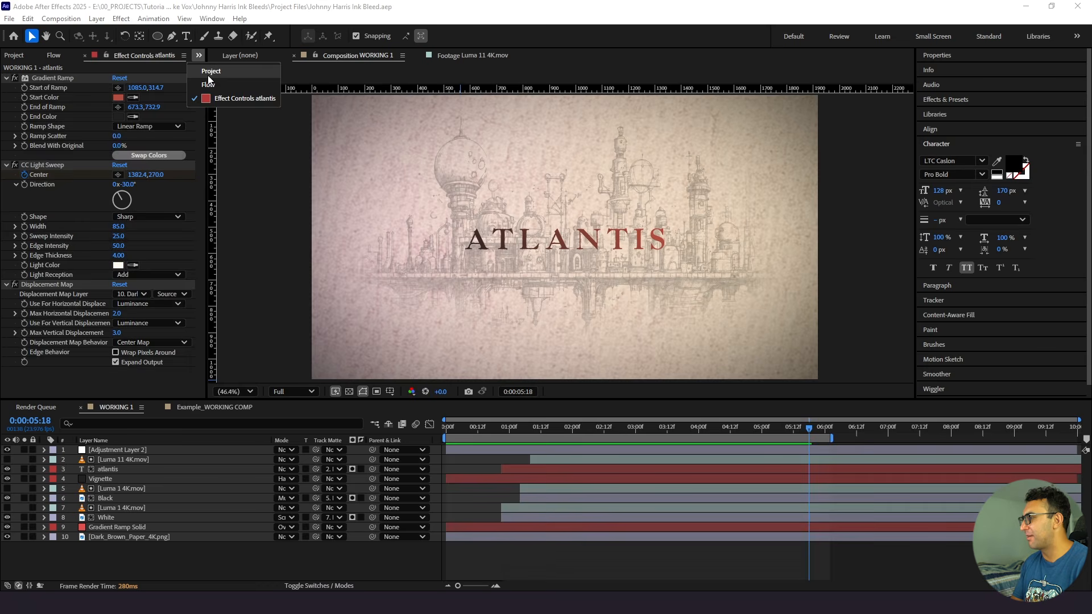
pyautogui.click(208, 73)
pyautogui.click(42, 286)
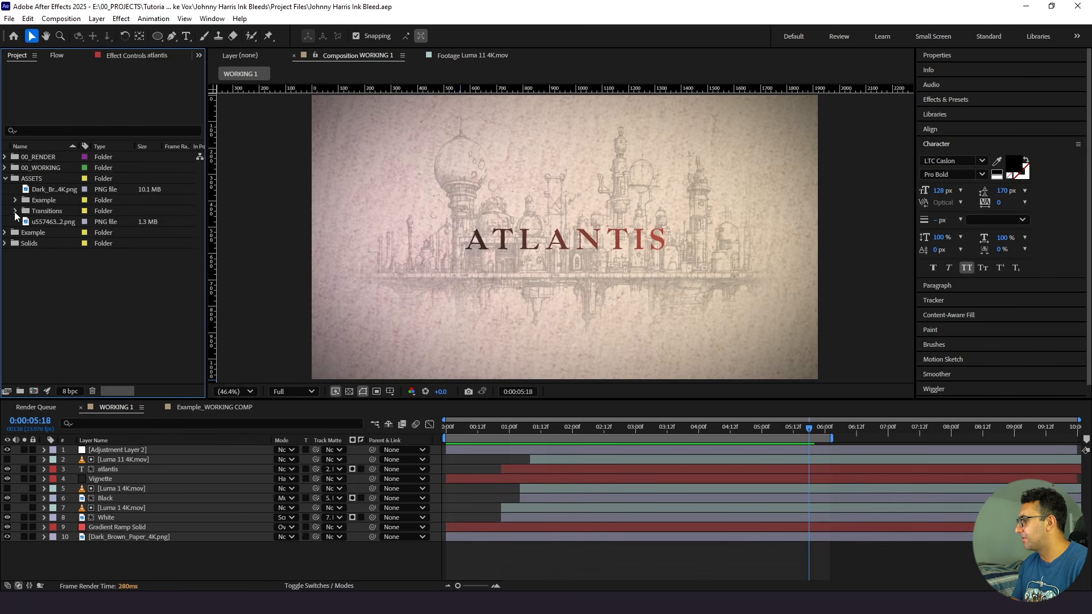
pyautogui.click(6, 167)
pyautogui.click(45, 179)
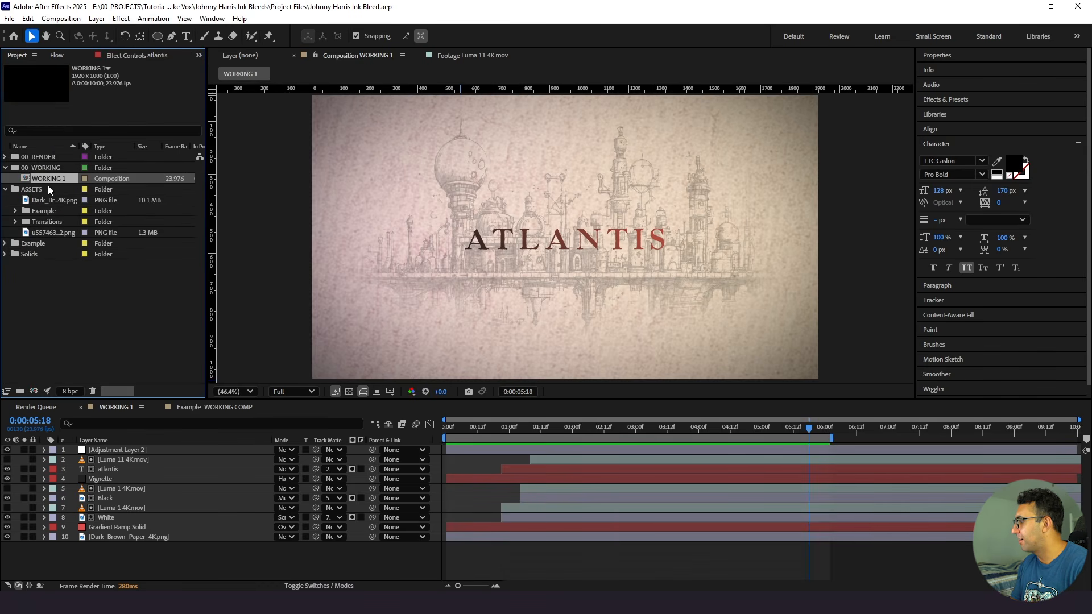
pyautogui.moveTo(26, 178); pyautogui.dragTo(31, 390)
pyautogui.press('Return')
pyautogui.press('capslock')
pyautogui.write('RENDER 1')
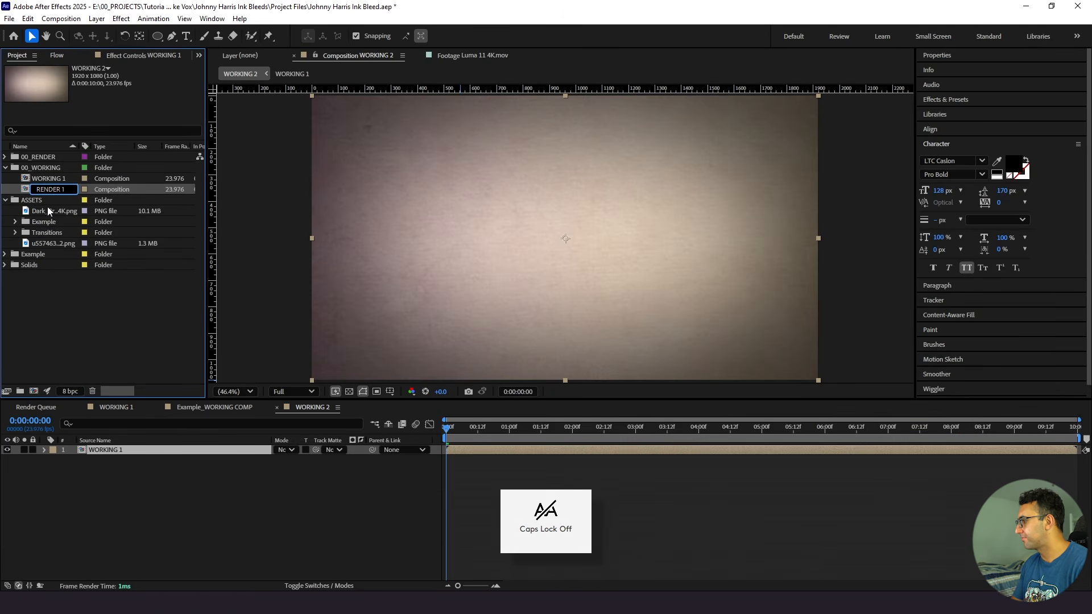
pyautogui.click(55, 294)
# - Move the RENDER 1 composition into the 00_RENDER folder and preview it
pyautogui.click(44, 179)
pyautogui.moveTo(46, 179); pyautogui.dragTo(44, 160)
pyautogui.click(5, 168)
pyautogui.click(5, 179)
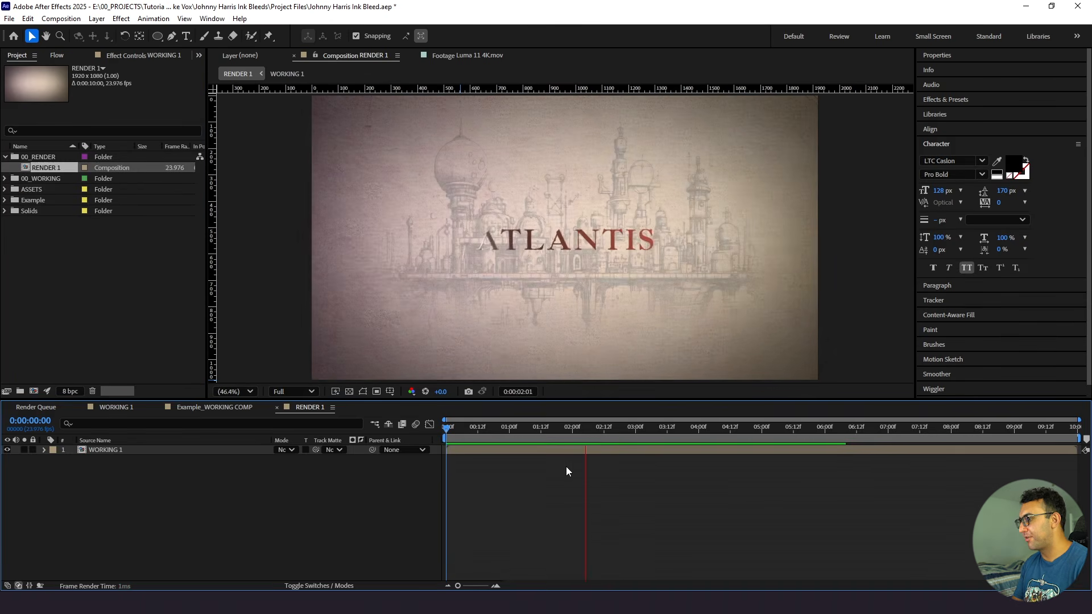
pyautogui.press('space')
# - Preview Luma 3 4K.mov from the 4K transitions folder and add it above WORKING 1 in RENDER 1
pyautogui.click(5, 190)
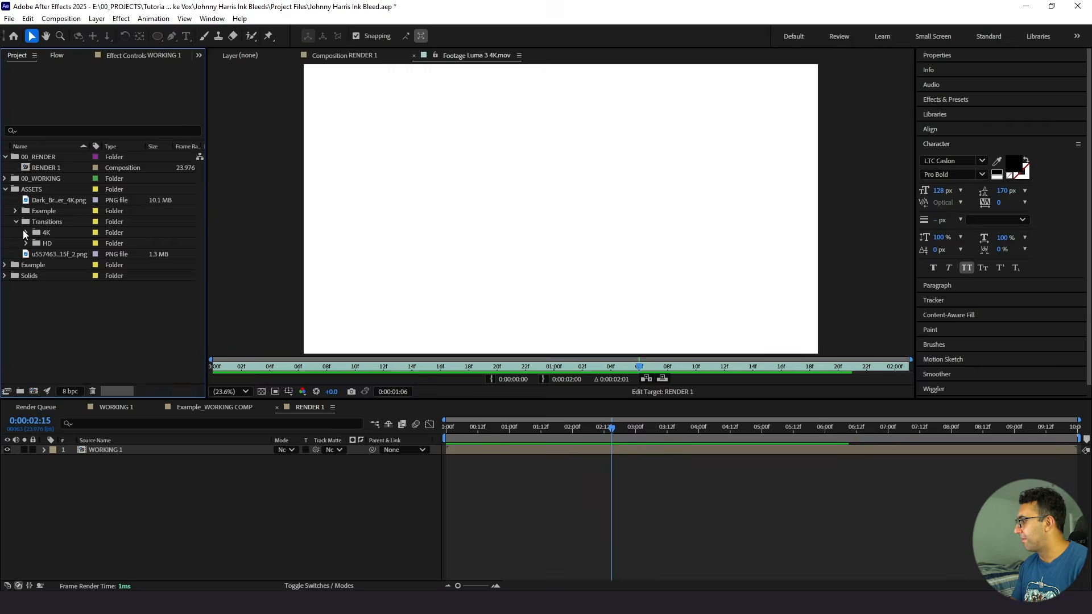
pyautogui.click(26, 233)
pyautogui.click(47, 190)
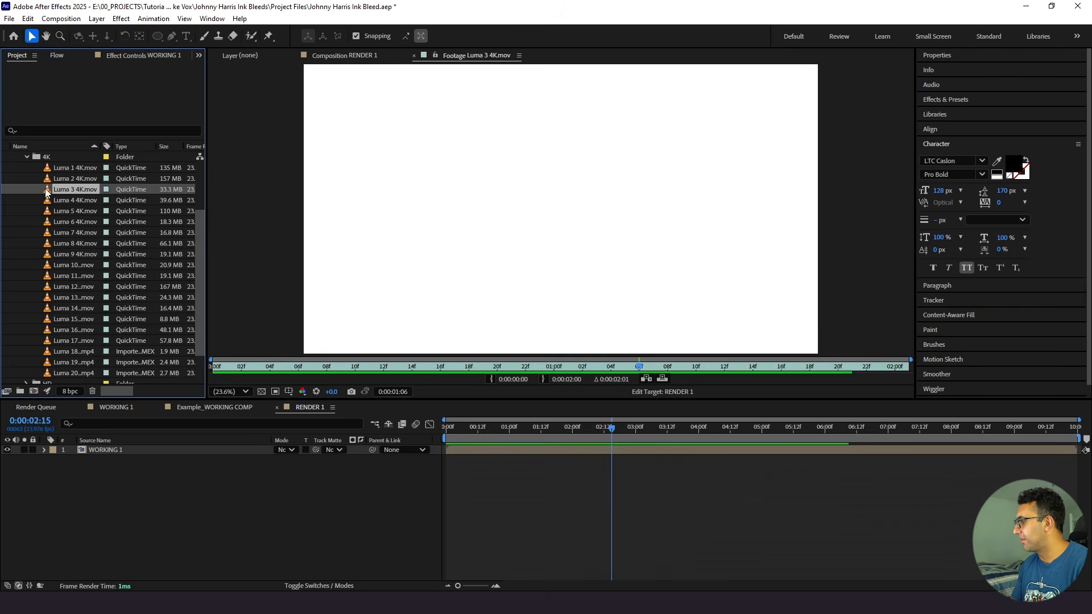
pyautogui.doubleClick(46, 192)
pyautogui.click(226, 367)
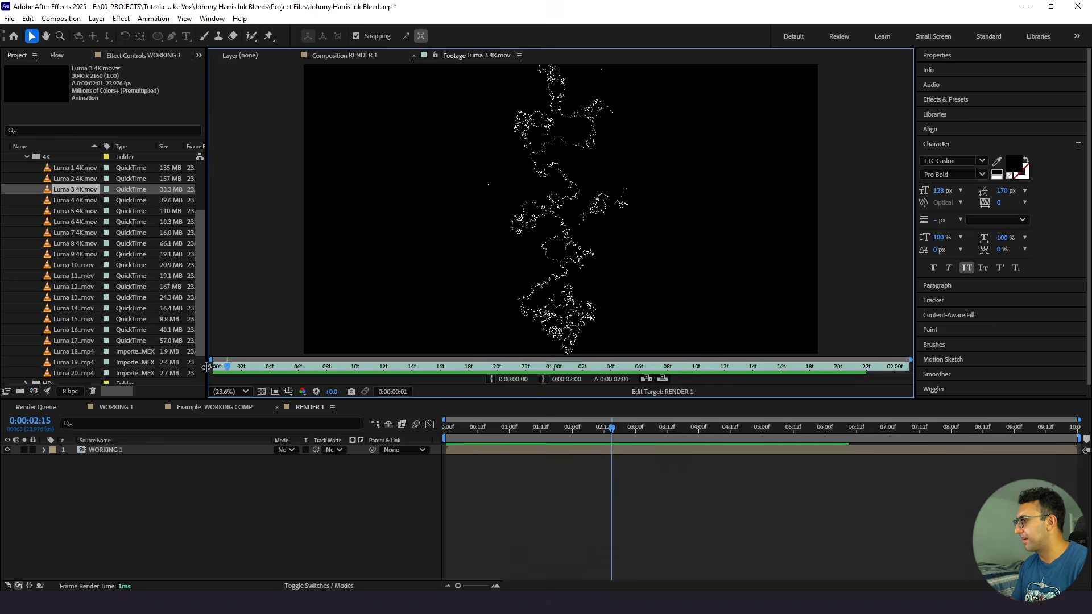
pyautogui.press('space')
pyautogui.moveTo(70, 190); pyautogui.dragTo(114, 448)
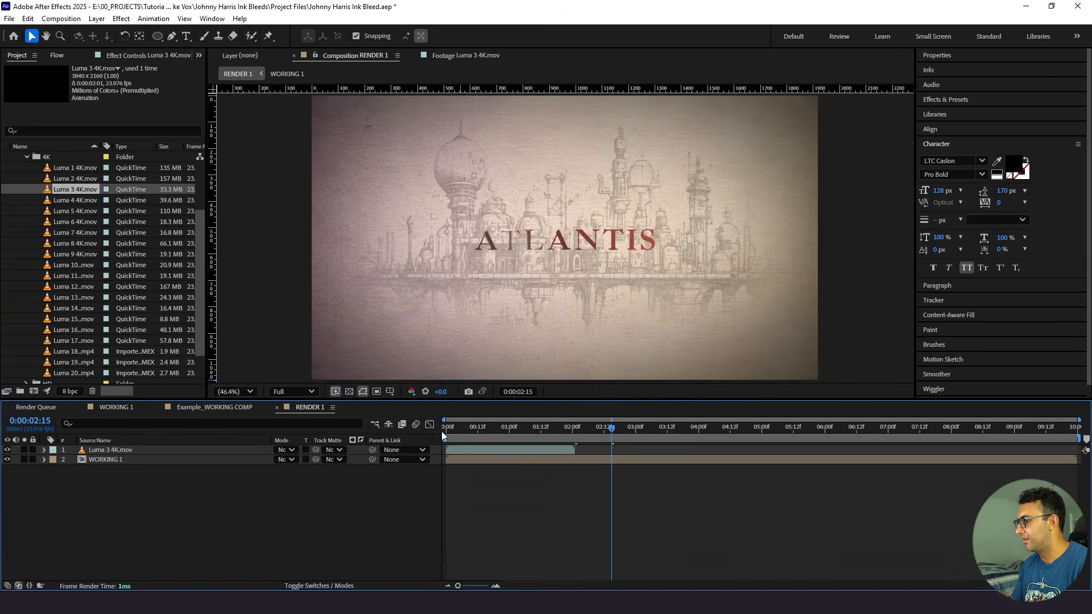
# - Scale the Luma 3 4K.mov layer to 50% and preview it over WORKING 1 from the start
pyautogui.press('Home')
pyautogui.click(136, 452)
pyautogui.press('s')
pyautogui.click(290, 459)
pyautogui.write('50')
pyautogui.press('Return')
pyautogui.click(286, 480)
pyautogui.press('space')
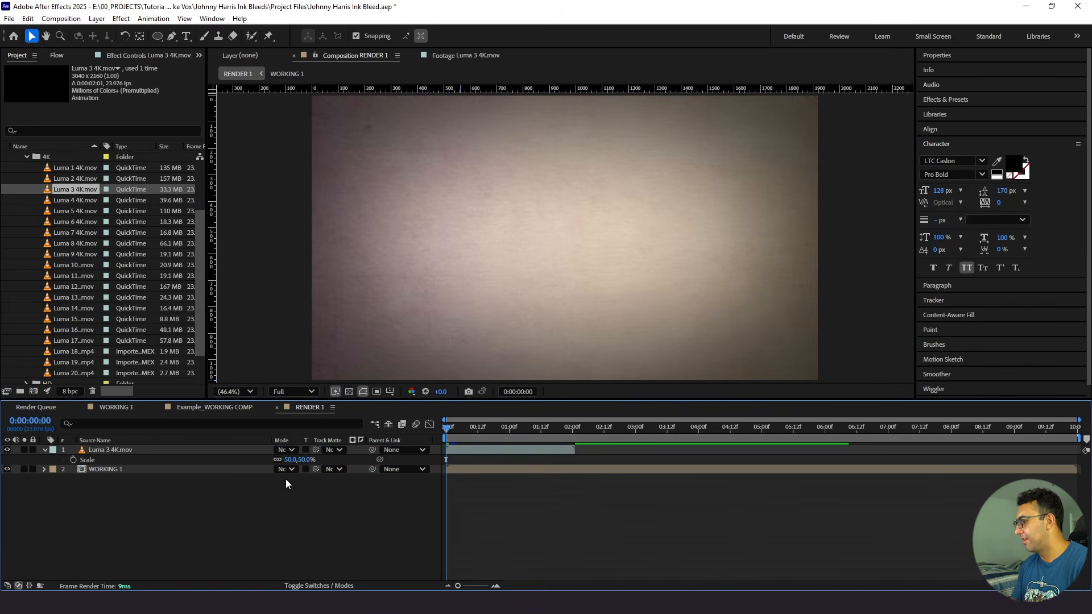
# - Set Luma 3 4K.mov as the track matte for WORKING 1 and preview the opening ink reveal
pyautogui.click(114, 469)
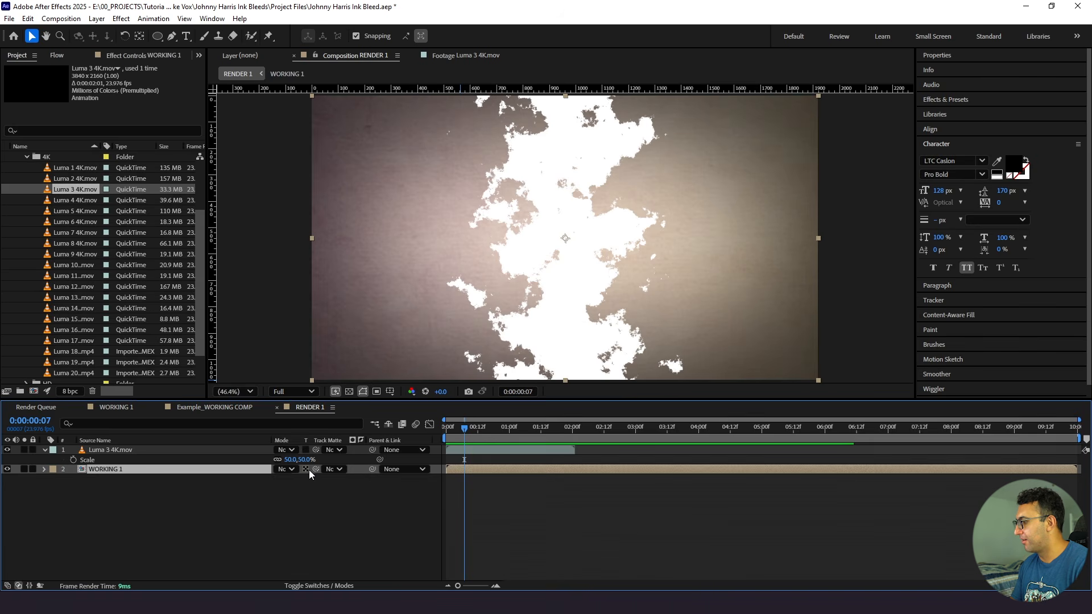
pyautogui.moveTo(315, 469); pyautogui.dragTo(114, 450)
pyautogui.moveTo(465, 430); pyautogui.dragTo(434, 436)
pyautogui.press('space')
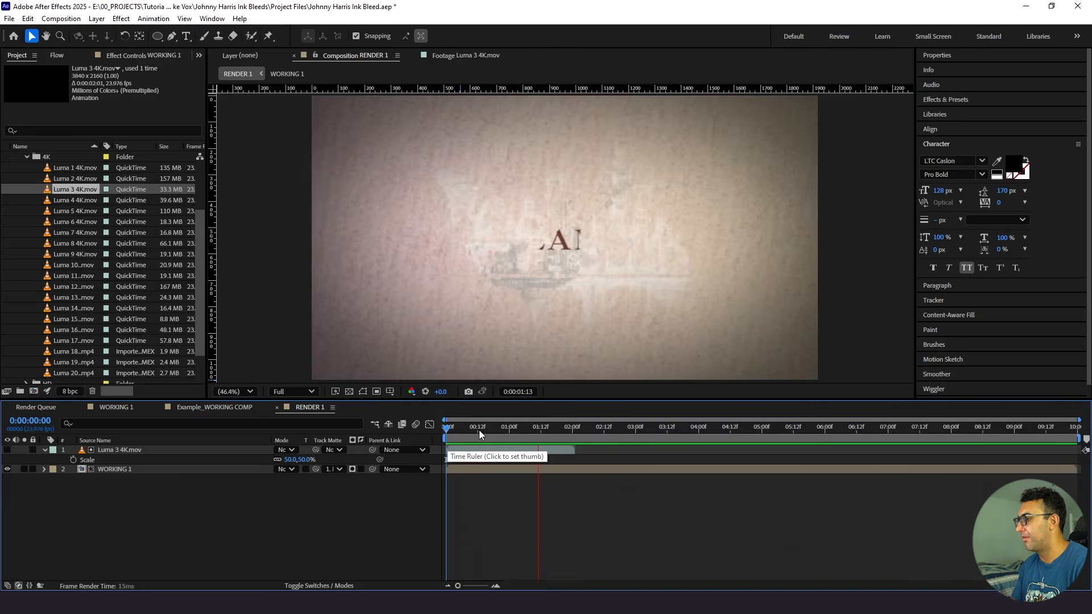
pyautogui.moveTo(479, 430); pyautogui.dragTo(467, 431)
pyautogui.press('space')
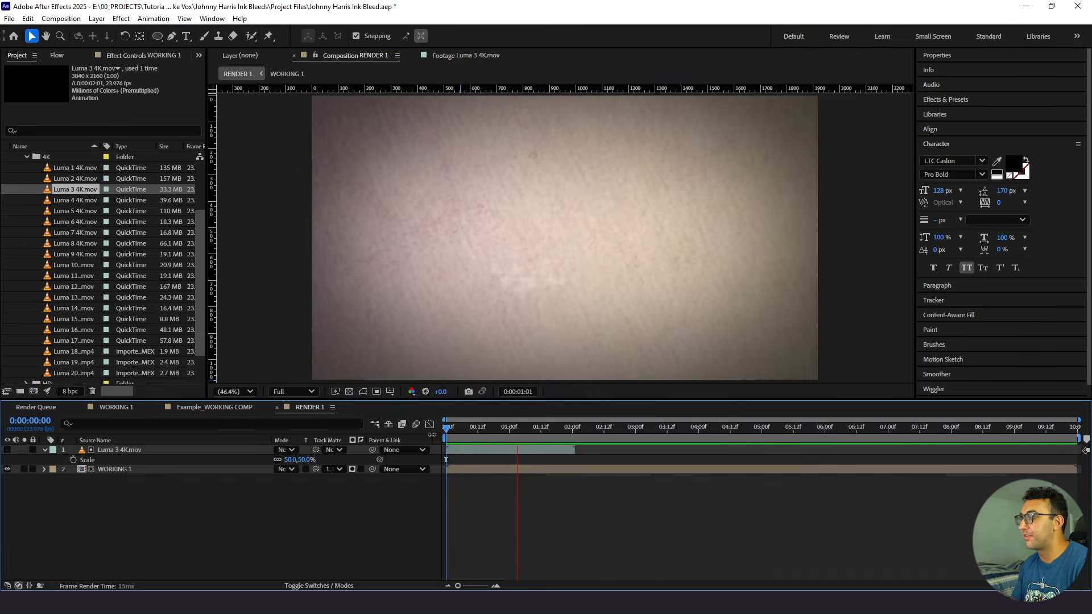
pyautogui.click(460, 434)
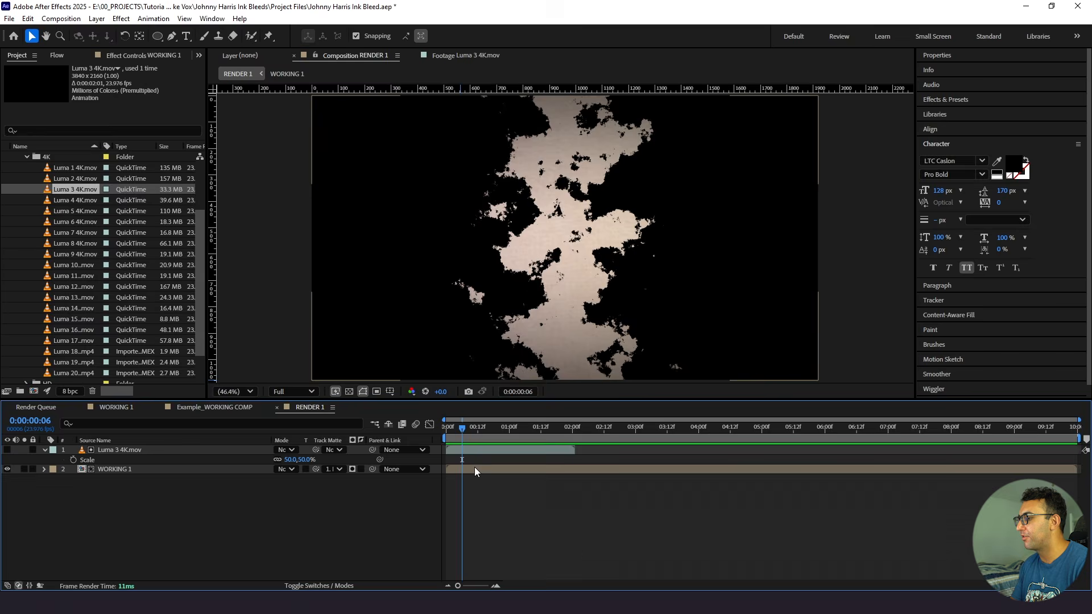
# - Shift the WORKING 1 layer about 16 frames earlier in RENDER 1 and preview the tighter timing from the start
pyautogui.doubleClick(475, 468)
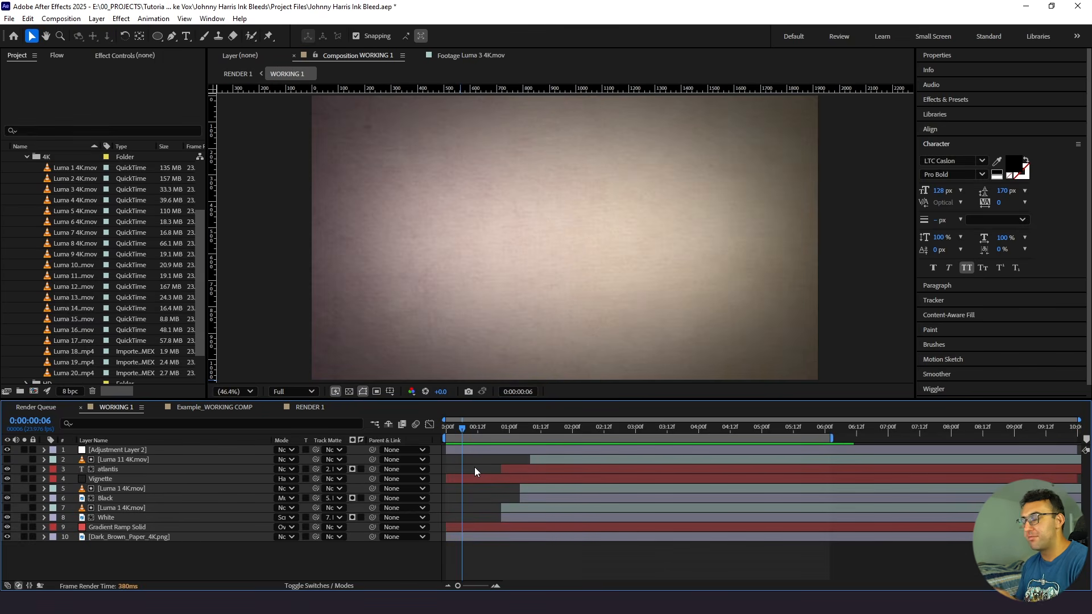
pyautogui.click(310, 408)
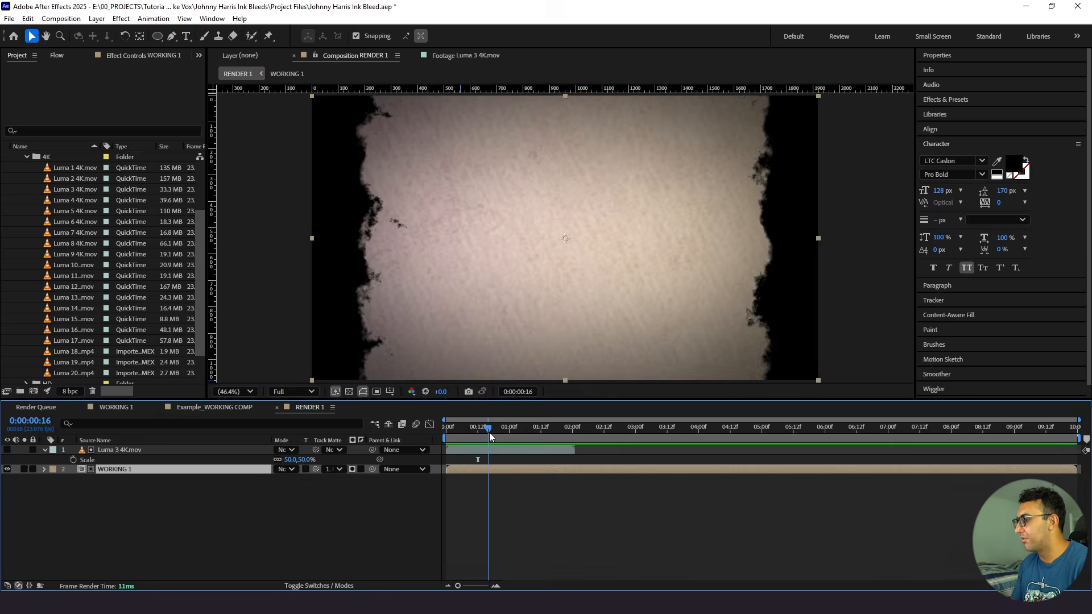
pyautogui.moveTo(463, 438); pyautogui.dragTo(473, 436)
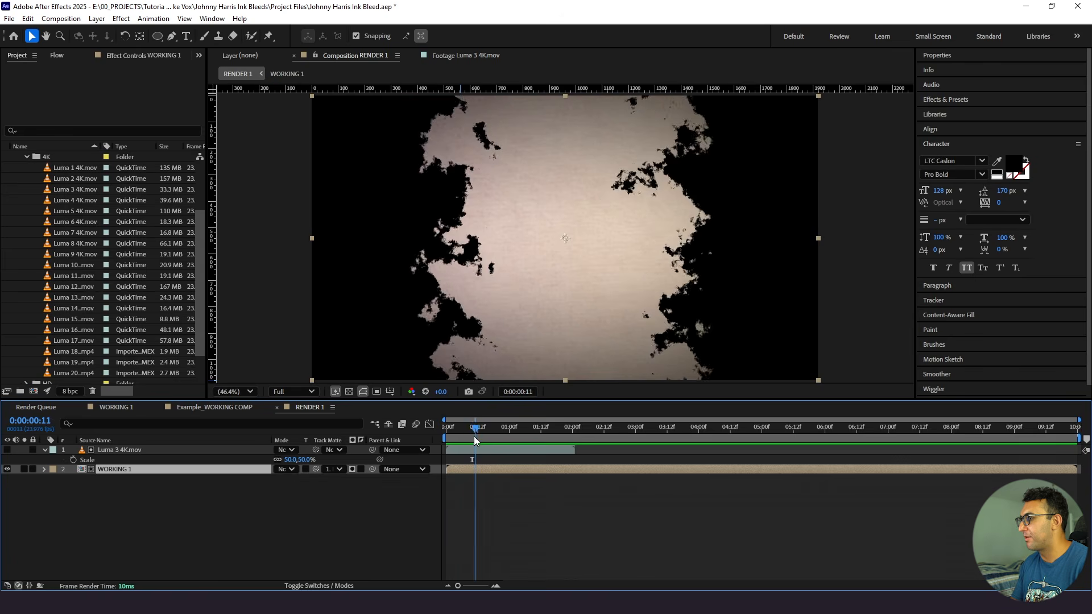
pyautogui.click(518, 477)
pyautogui.click(571, 471)
pyautogui.moveTo(587, 471); pyautogui.dragTo(547, 480)
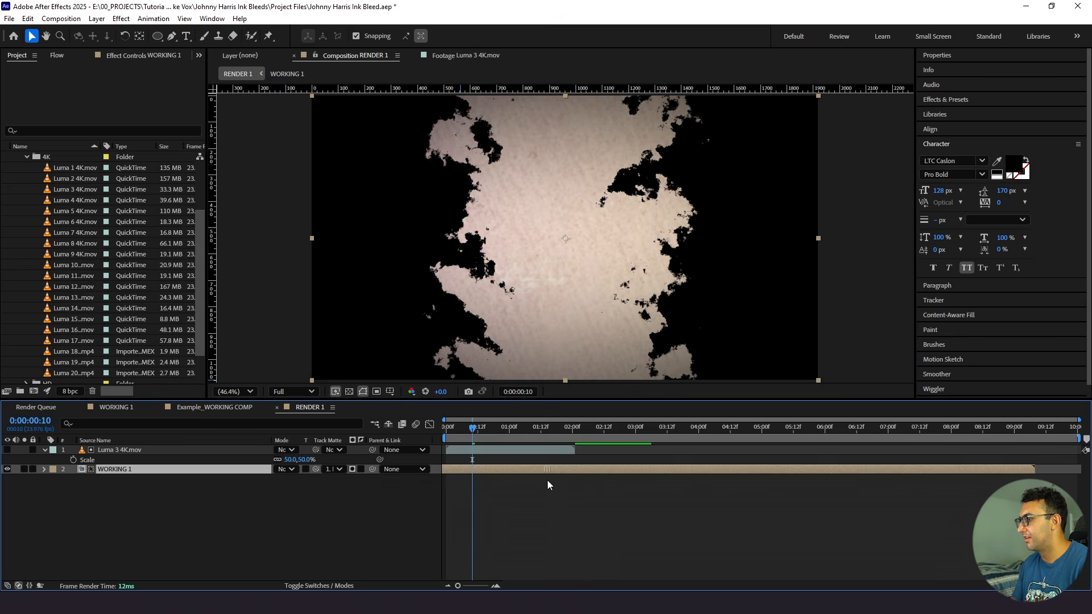
pyautogui.click(547, 480)
pyautogui.moveTo(473, 431); pyautogui.dragTo(405, 438)
pyautogui.press('space')
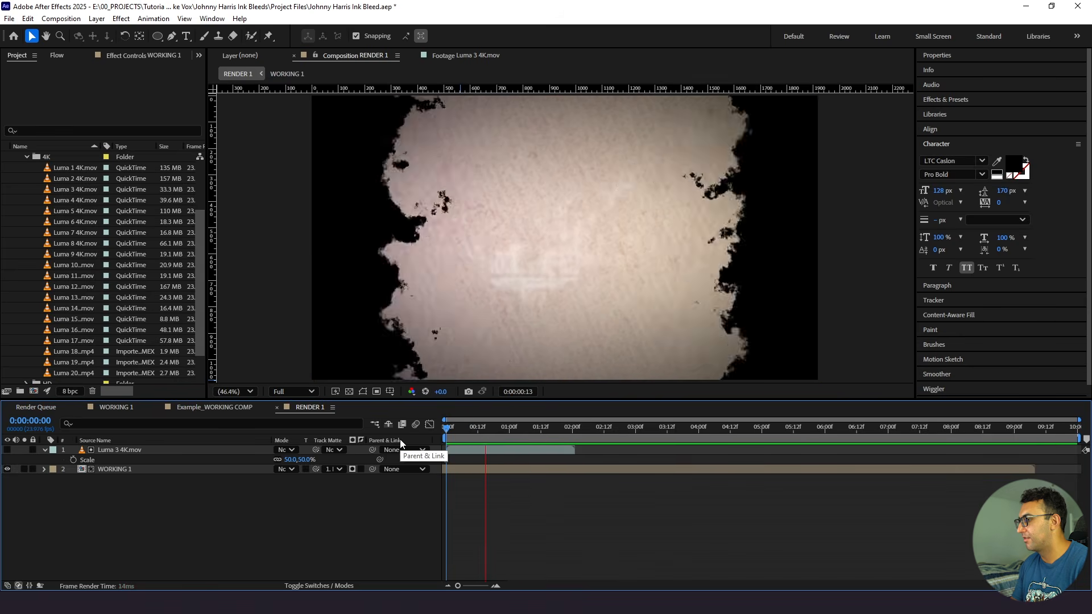
pyautogui.click(507, 429)
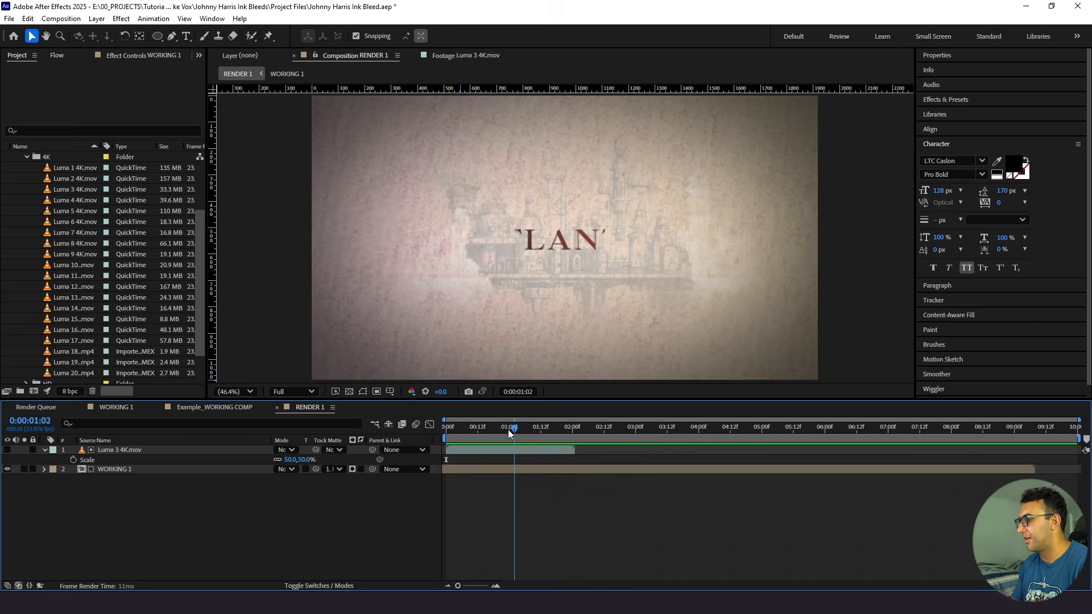
# - Freeze the Luma 3 4K.mov layer on its last frame and preview RENDER 1 from the start
pyautogui.click(528, 452)
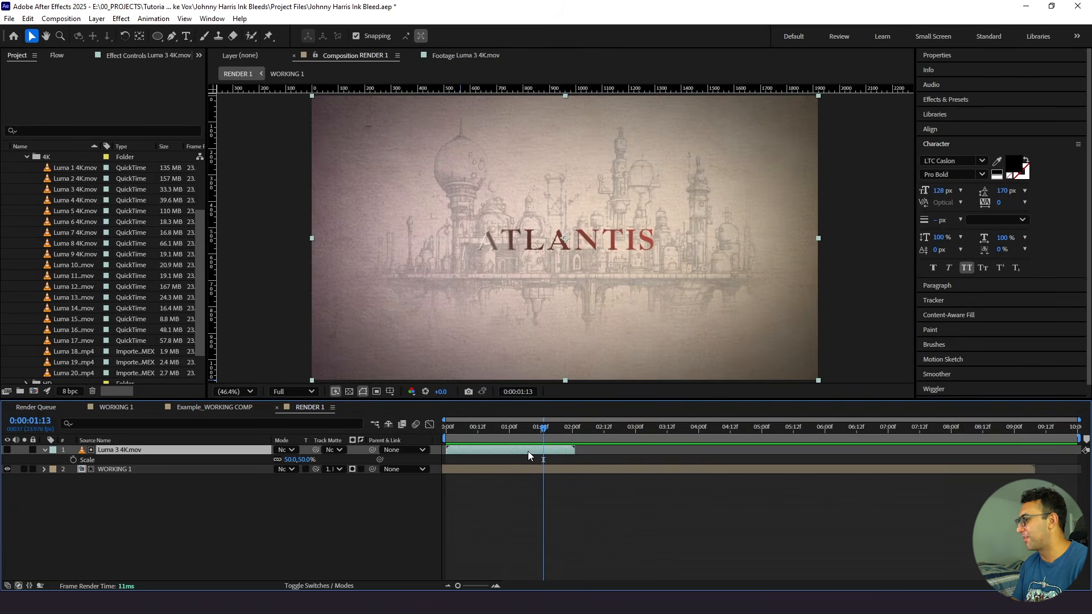
pyautogui.rightClick(528, 452)
pyautogui.moveTo(595, 182)
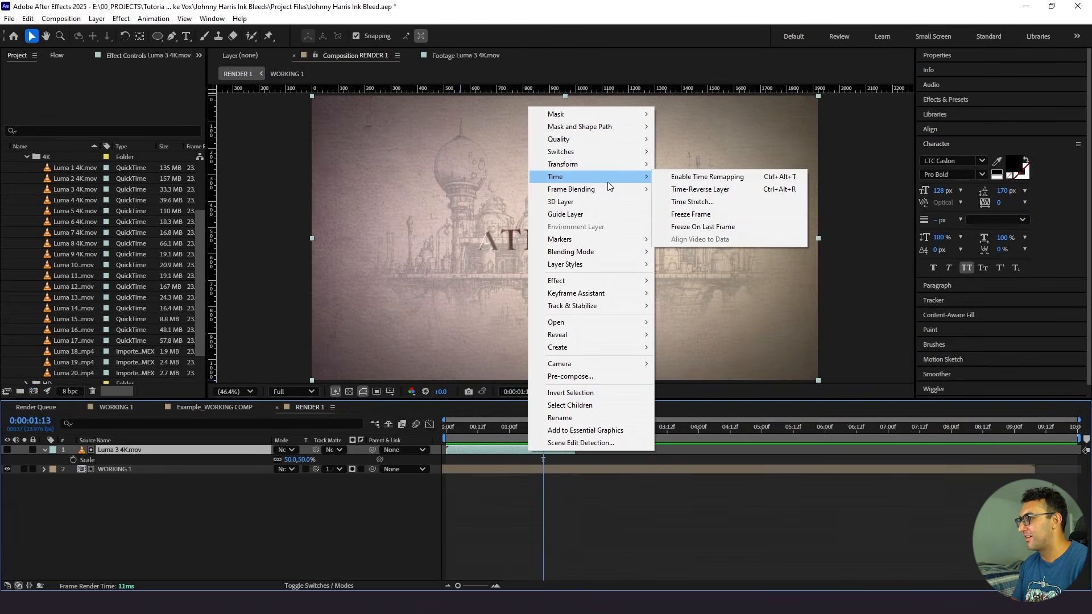
pyautogui.click(685, 227)
pyautogui.click(540, 494)
pyautogui.moveTo(540, 429); pyautogui.dragTo(395, 450)
pyautogui.press('space')
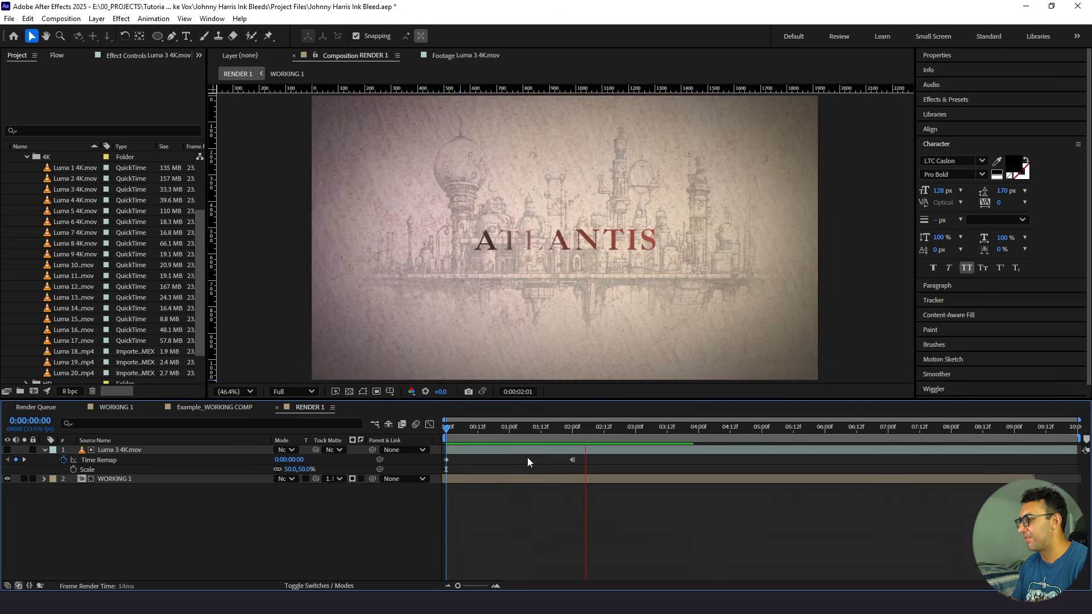
# - Display the transparency grid behind the partly opened reveal at 0:00:00:08
pyautogui.moveTo(513, 429); pyautogui.dragTo(465, 445)
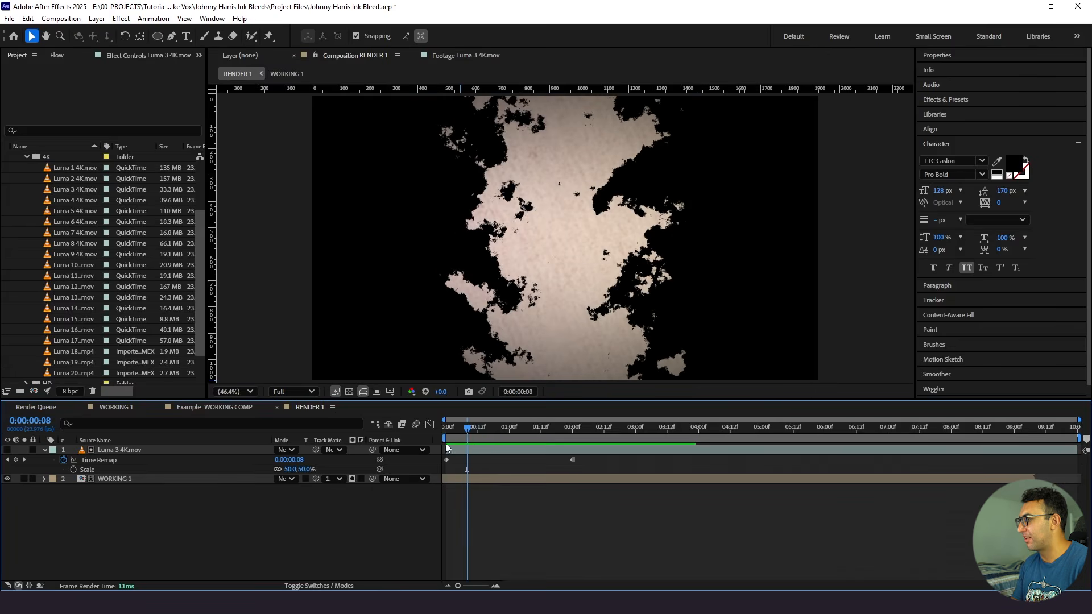
pyautogui.click(348, 391)
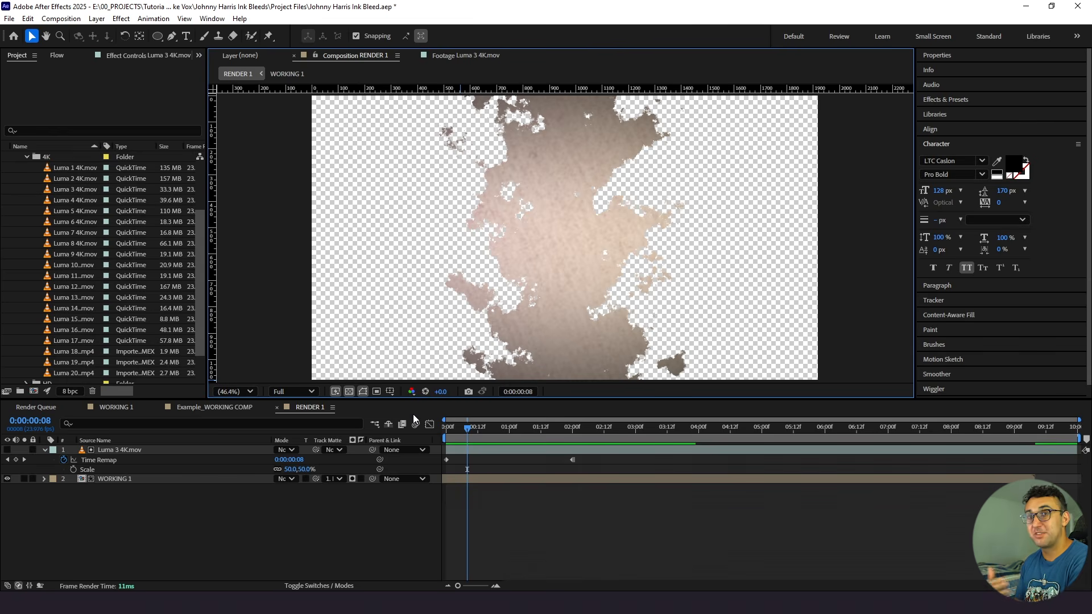
# - Duplicate the Luma 3 4K.mov and WORKING 1 layers as a matted pair and shift the upper pair about 5 frames later
pyautogui.press('space')
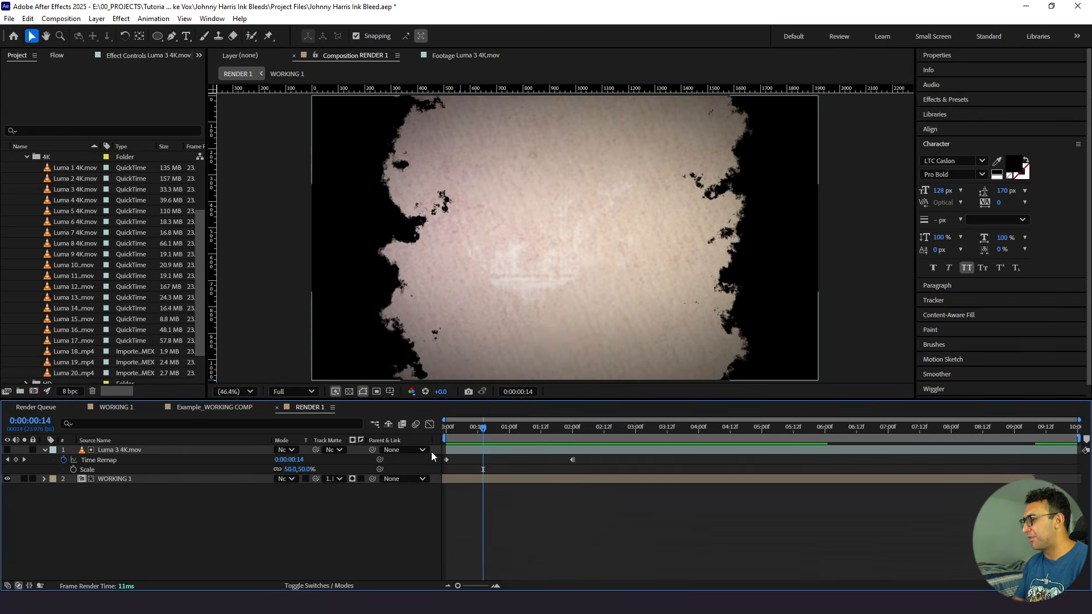
pyautogui.click(45, 450)
pyautogui.click(104, 449)
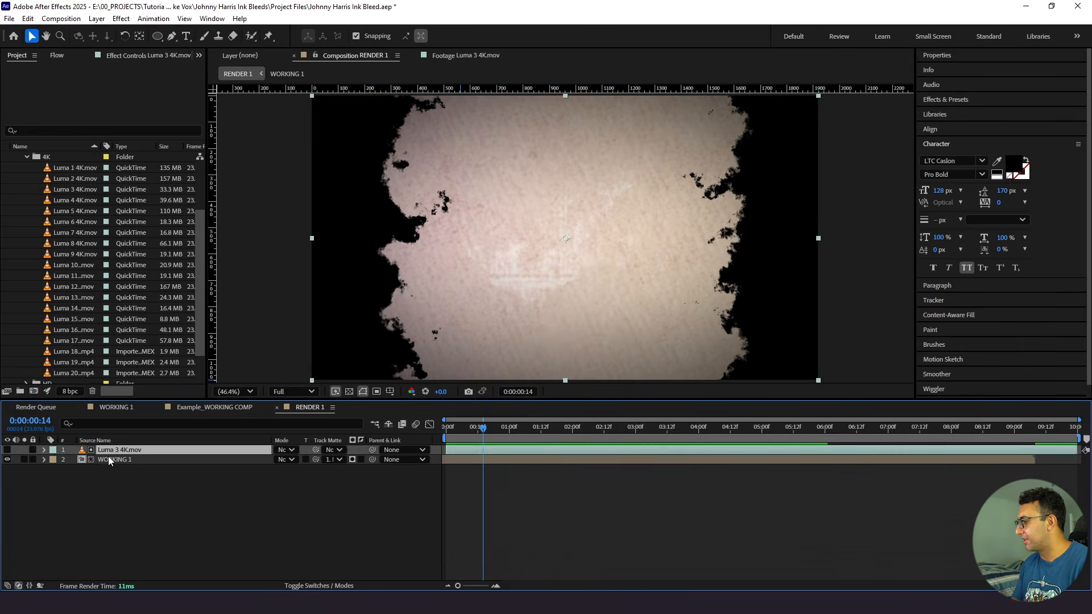
pyautogui.keyDown('shift'); pyautogui.click(110, 459); pyautogui.keyUp('shift')
pyautogui.hotkey('ctrl', 'd')
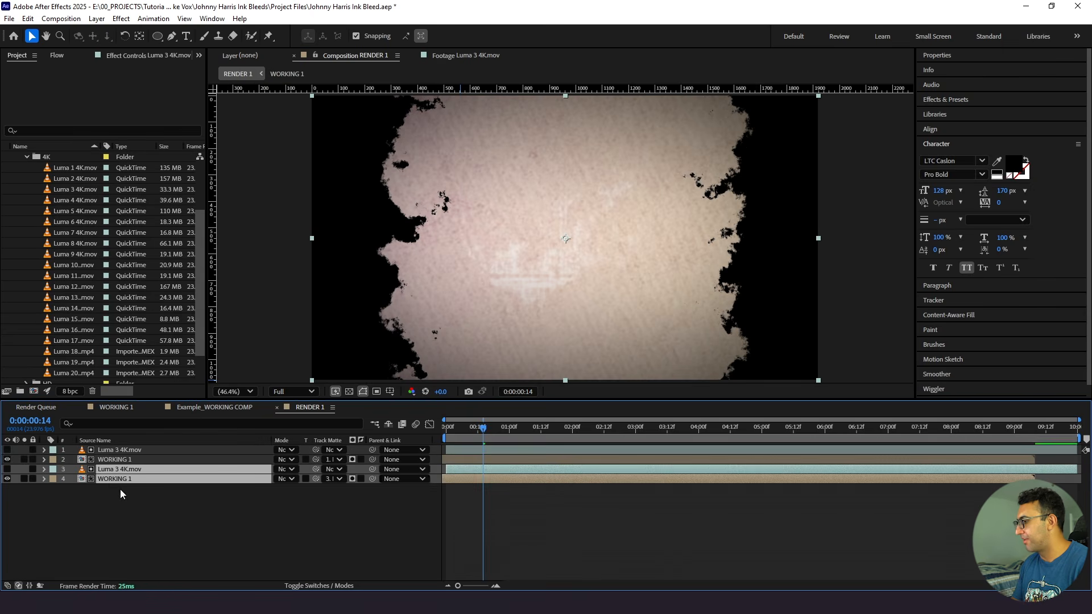
pyautogui.hotkey('ctrl', ']')
pyautogui.moveTo(457, 458)
pyautogui.mouseDown()
pyautogui.moveTo(469, 466)
pyautogui.moveTo(453, 436)
pyautogui.mouseUp()
pyautogui.click(470, 496)
# - Try tinting the lower WORKING 1 layer with a colorized Hue/Saturation at hue 1x+30°, saturation 28 and lightness 14, and preview it
pyautogui.click(462, 478)
pyautogui.hotkey('ctrl', 'space')
pyautogui.write('hue')
pyautogui.press('Return')
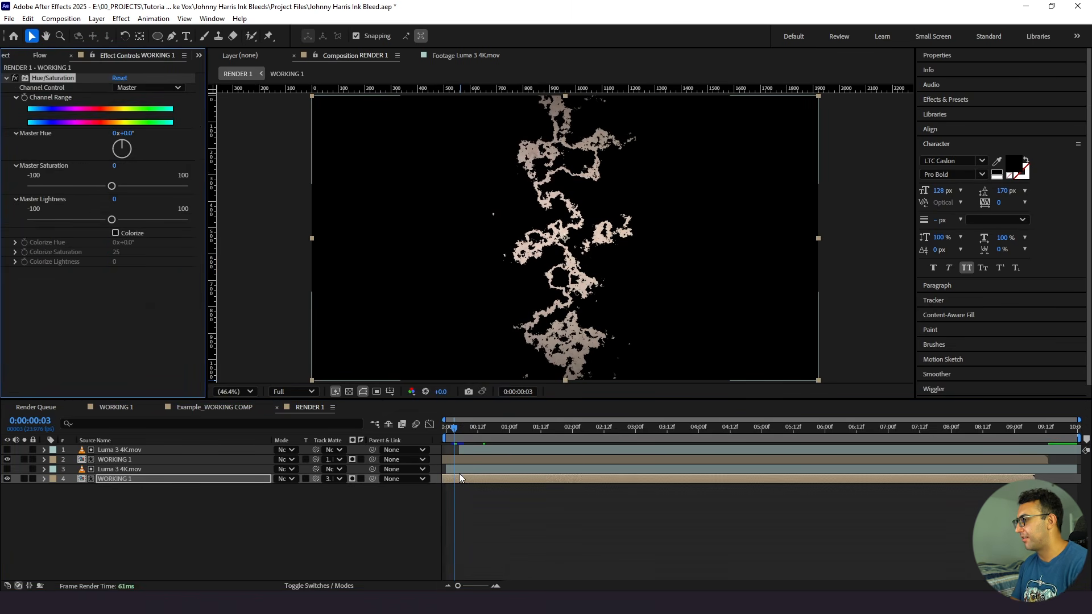
pyautogui.click(115, 233)
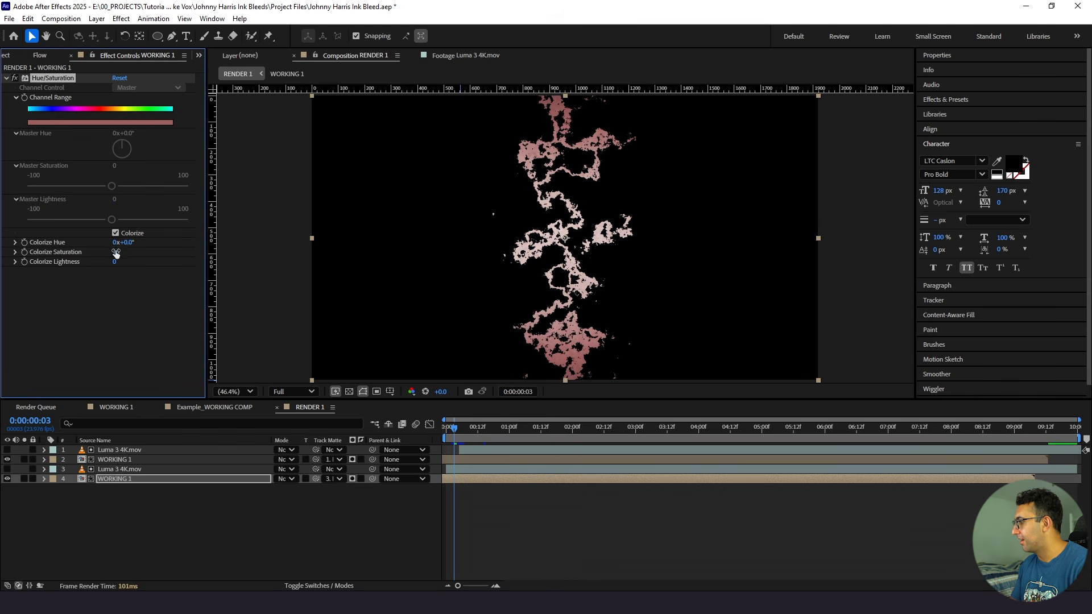
pyautogui.moveTo(126, 246)
pyautogui.mouseDown()
pyautogui.moveTo(361, 250)
pyautogui.moveTo(352, 254)
pyautogui.mouseUp()
pyautogui.click(565, 509)
pyautogui.moveTo(484, 430); pyautogui.dragTo(435, 439)
pyautogui.press('space')
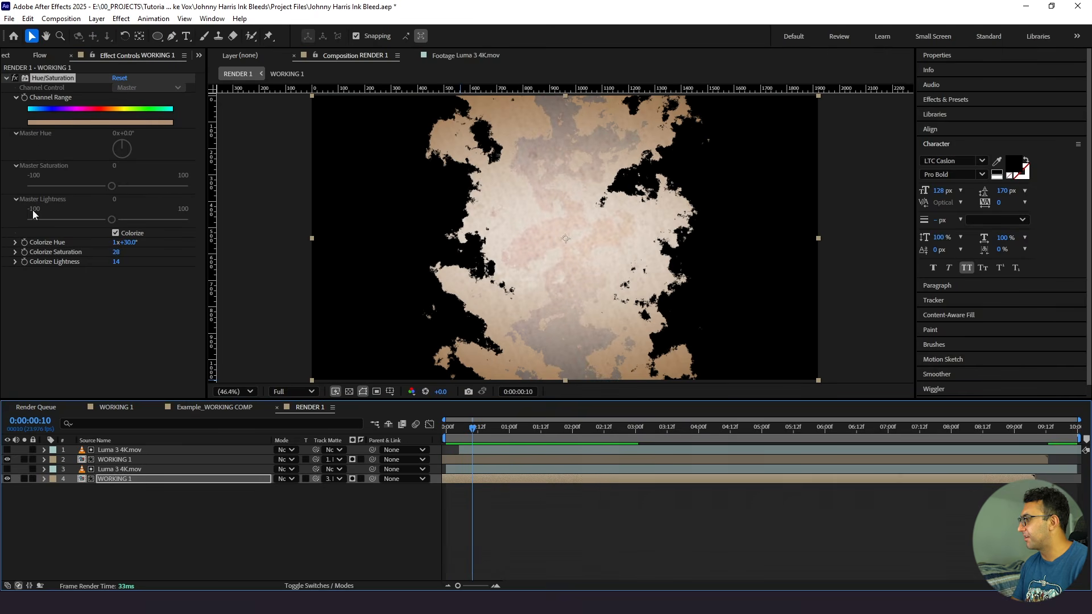
# - Replace the Hue/Saturation effect on the lower WORKING 1 layer with a Fill effect coloured white, FFFFFF
pyautogui.click(33, 210)
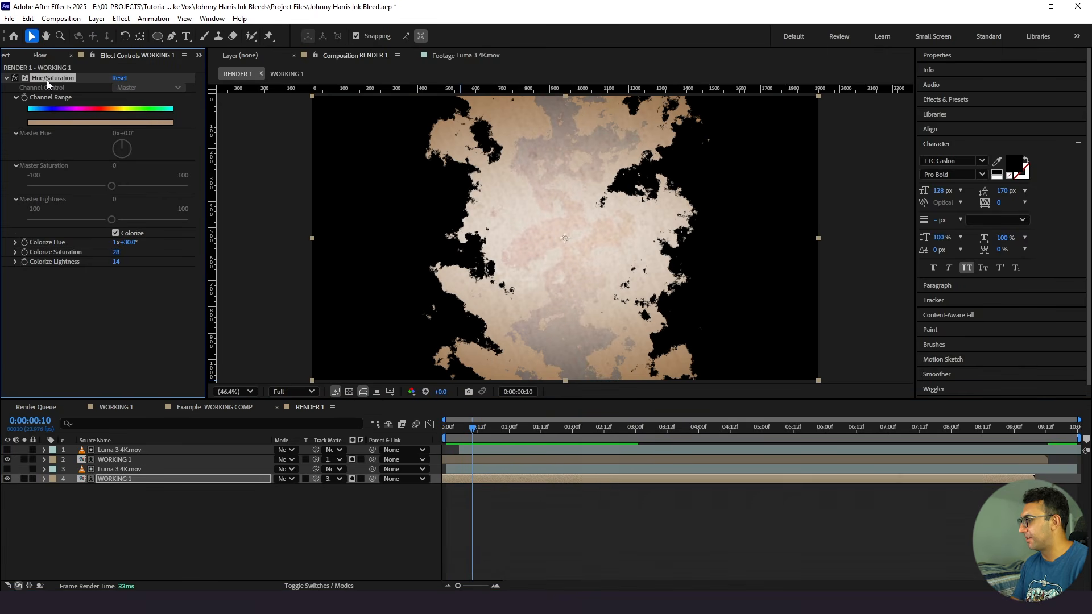
pyautogui.press('Delete')
pyautogui.click(118, 479)
pyautogui.hotkey('ctrl', 'space')
pyautogui.write('fill')
pyautogui.press('Return')
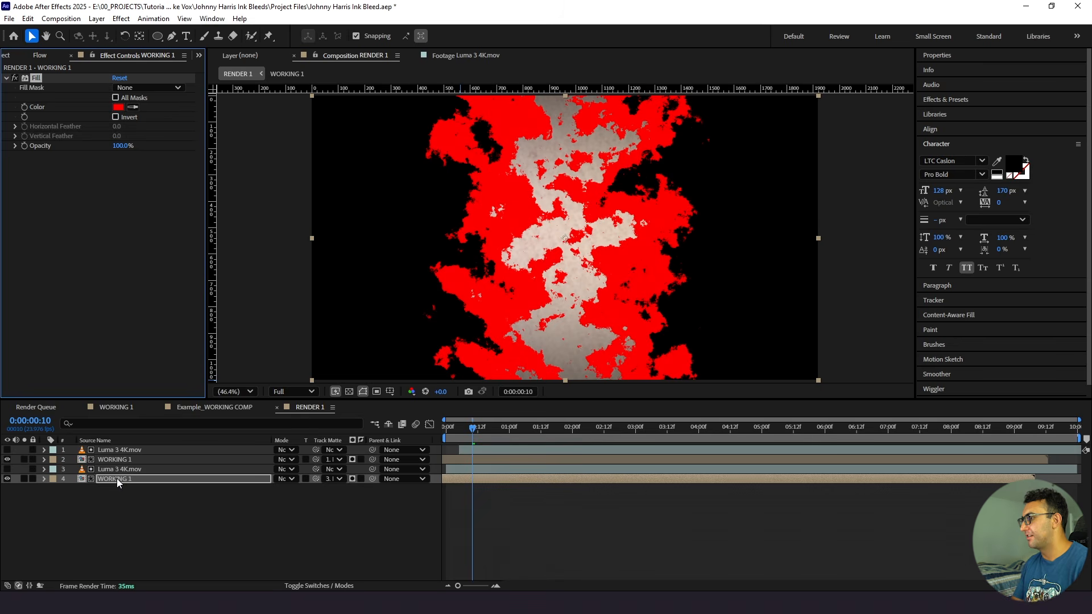
pyautogui.click(118, 107)
pyautogui.write('ffffff')
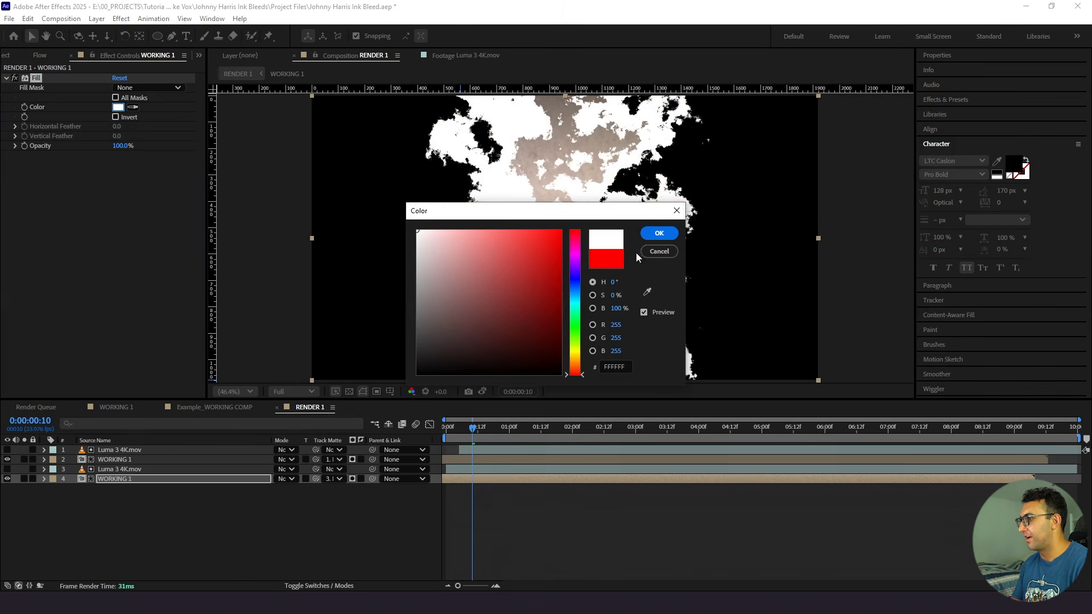
pyautogui.click(659, 234)
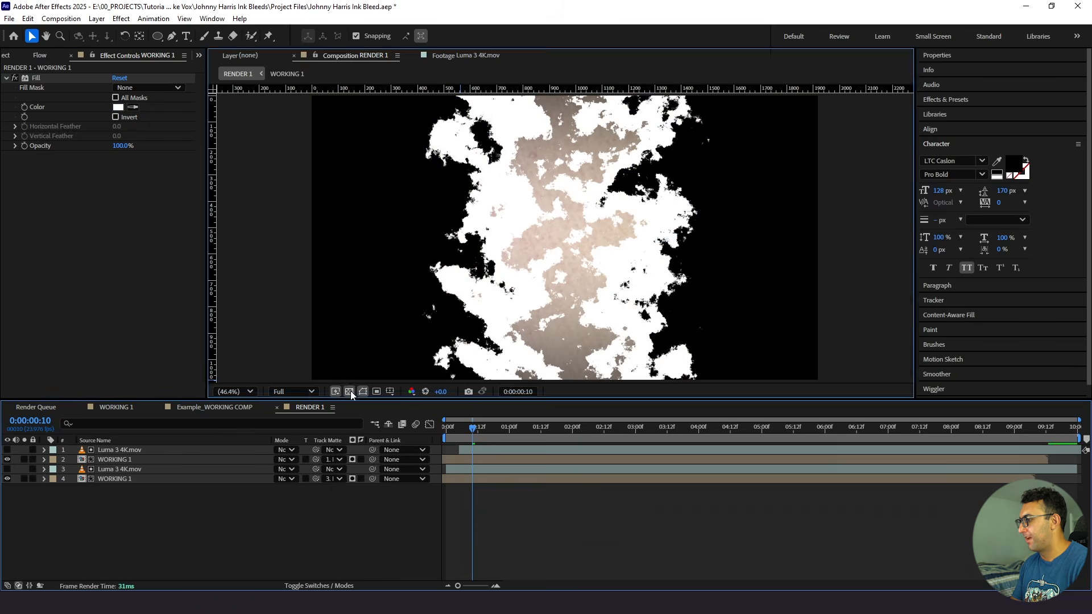
# - Play RENDER 1 from the start to check the white ink edge leading the opening reveal
pyautogui.click(349, 391)
pyautogui.moveTo(471, 428); pyautogui.dragTo(350, 401)
pyautogui.press('space')
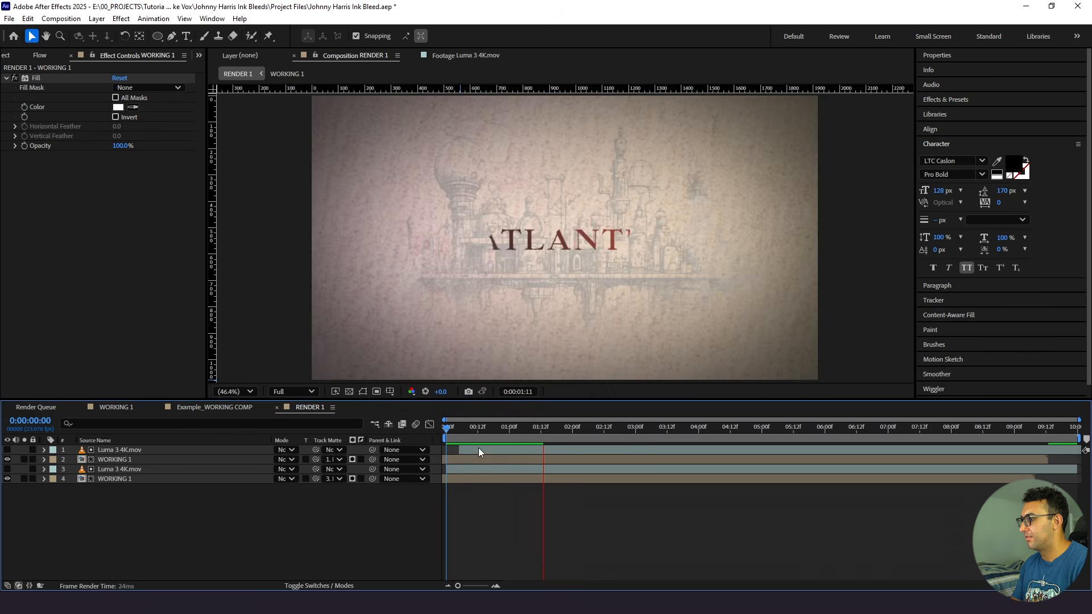
pyautogui.moveTo(472, 432); pyautogui.dragTo(395, 441)
pyautogui.press('space')
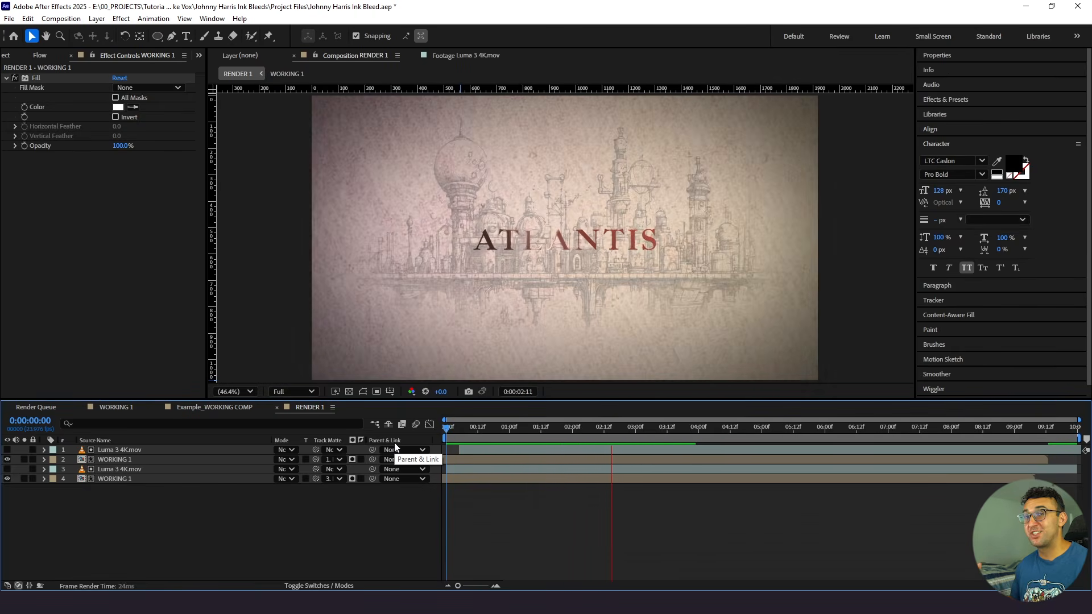
pyautogui.press('space')
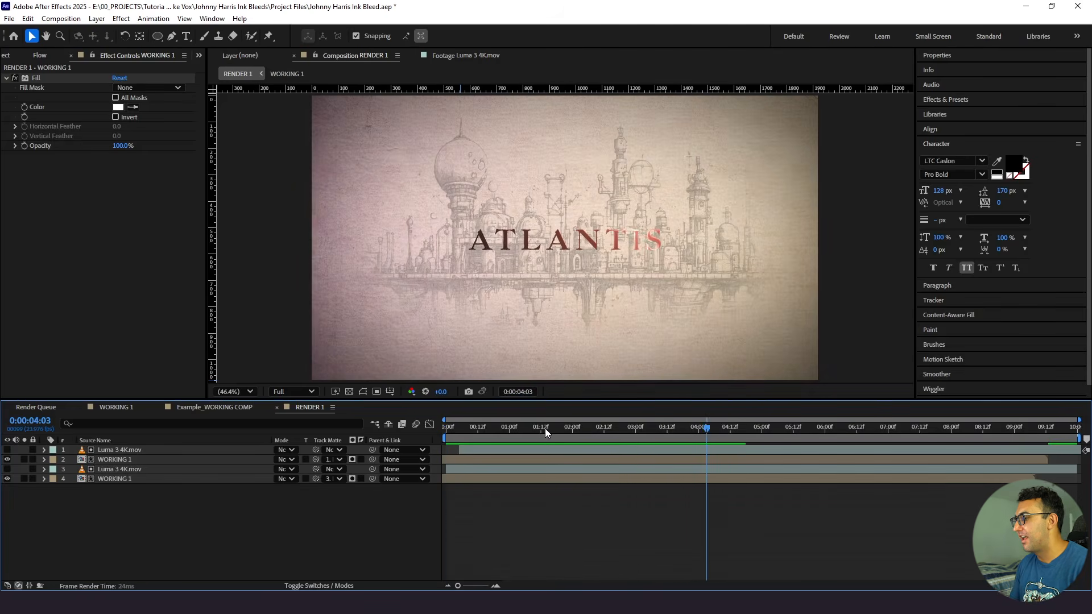
pyautogui.moveTo(544, 428); pyautogui.dragTo(410, 443)
pyautogui.press('space')
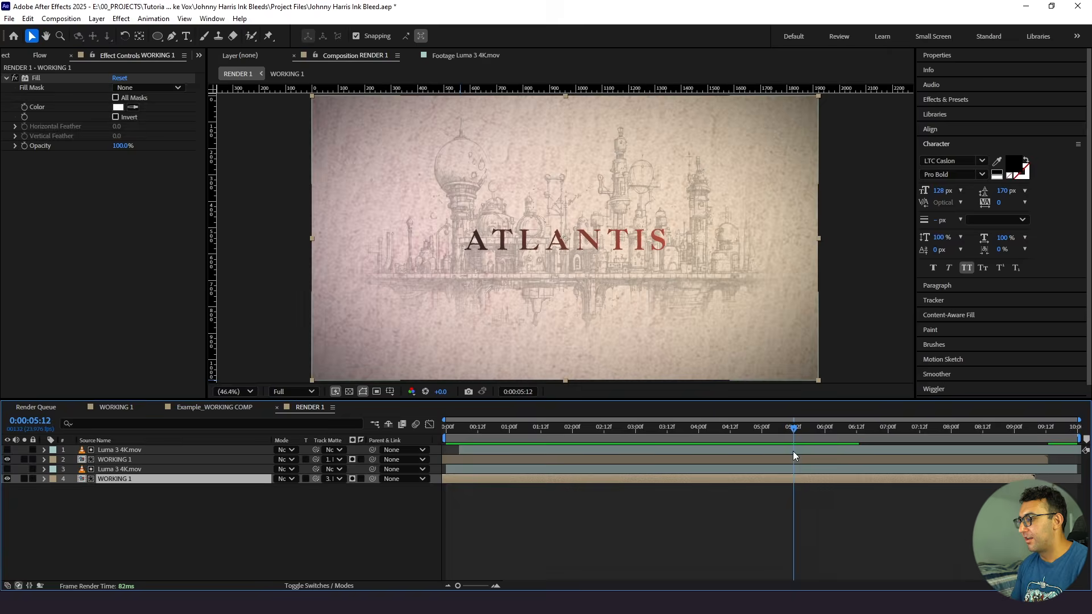
# - Trim the lower Luma 3 4K.mov and WORKING 1 pair to end at 0:00:05:12
pyautogui.keyDown('shift'); pyautogui.click(793, 451); pyautogui.keyUp('shift')
pyautogui.keyDown('shift'); pyautogui.click(794, 470); pyautogui.keyUp('shift')
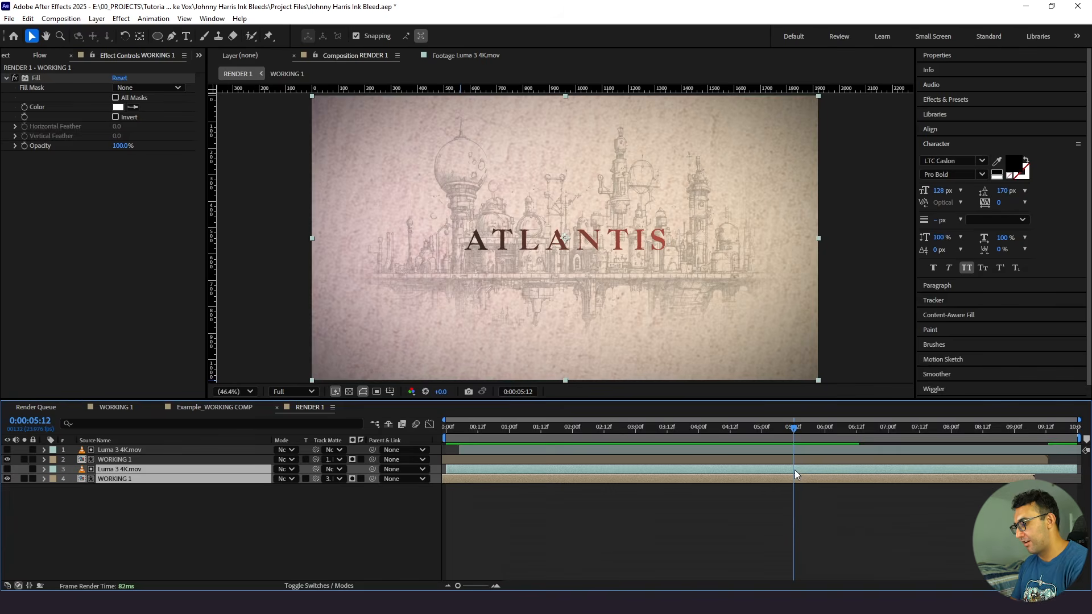
pyautogui.hotkey('alt', ']')
# - Split the upper Luma 3 4K.mov and WORKING 1 pair at 0:00:05:12 and stack the split-off second halves above all other layers
pyautogui.keyDown('shift'); pyautogui.click(794, 451); pyautogui.keyUp('shift')
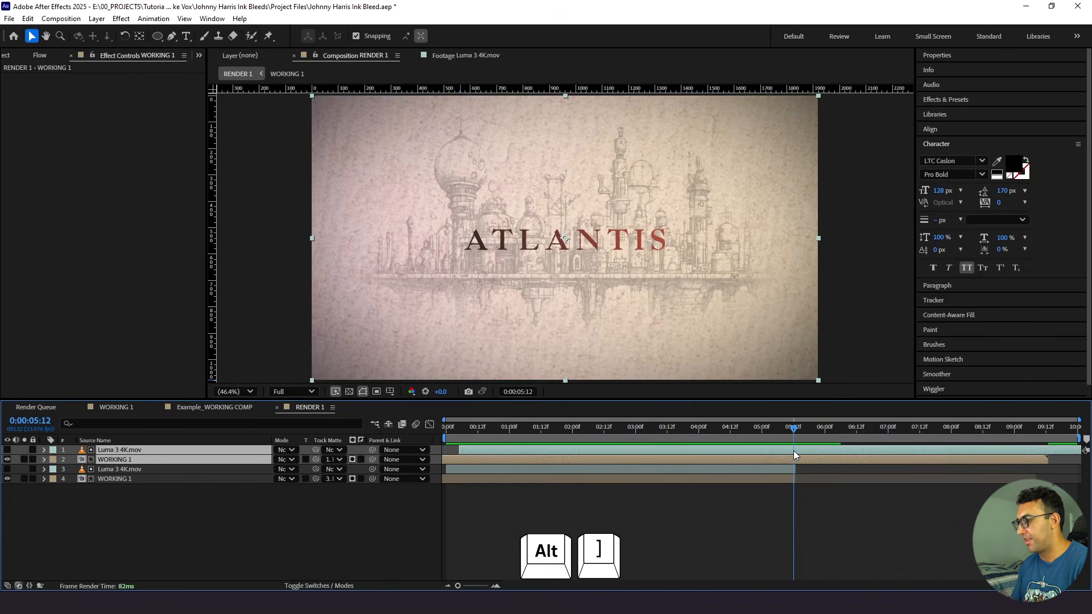
pyautogui.hotkey('ctrl', 'shift', 'd')
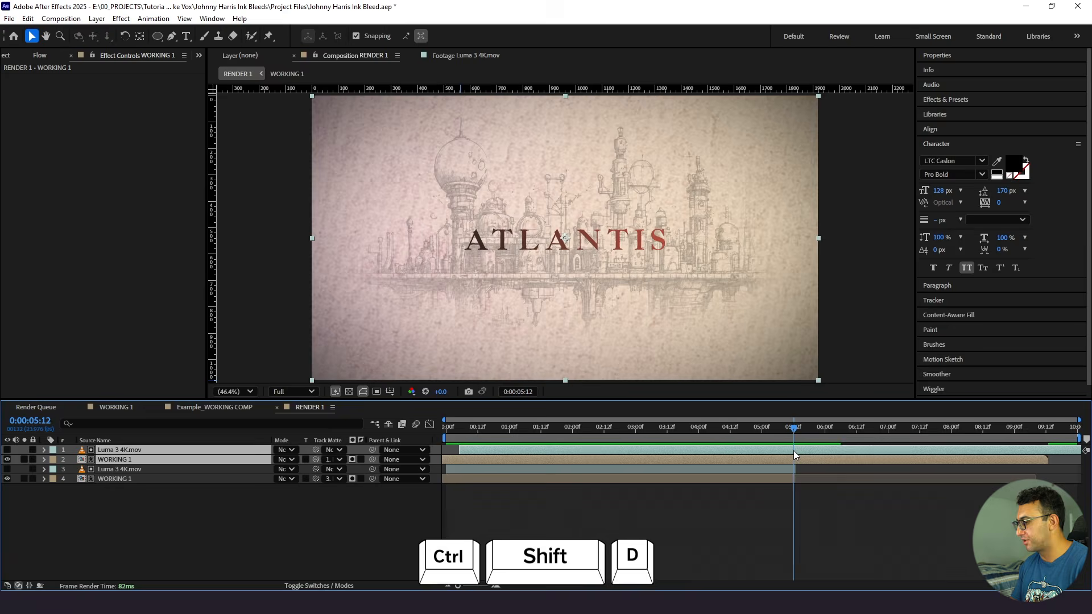
pyautogui.click(173, 453)
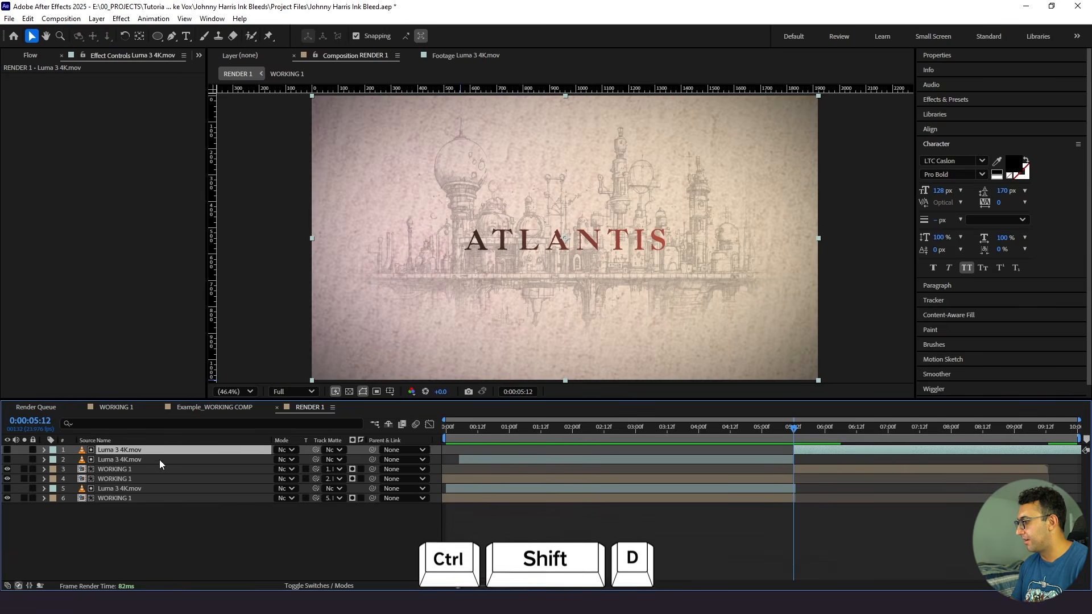
pyautogui.keyDown('ctrl'); pyautogui.click(156, 469); pyautogui.keyUp('ctrl')
pyautogui.moveTo(152, 463); pyautogui.dragTo(149, 455)
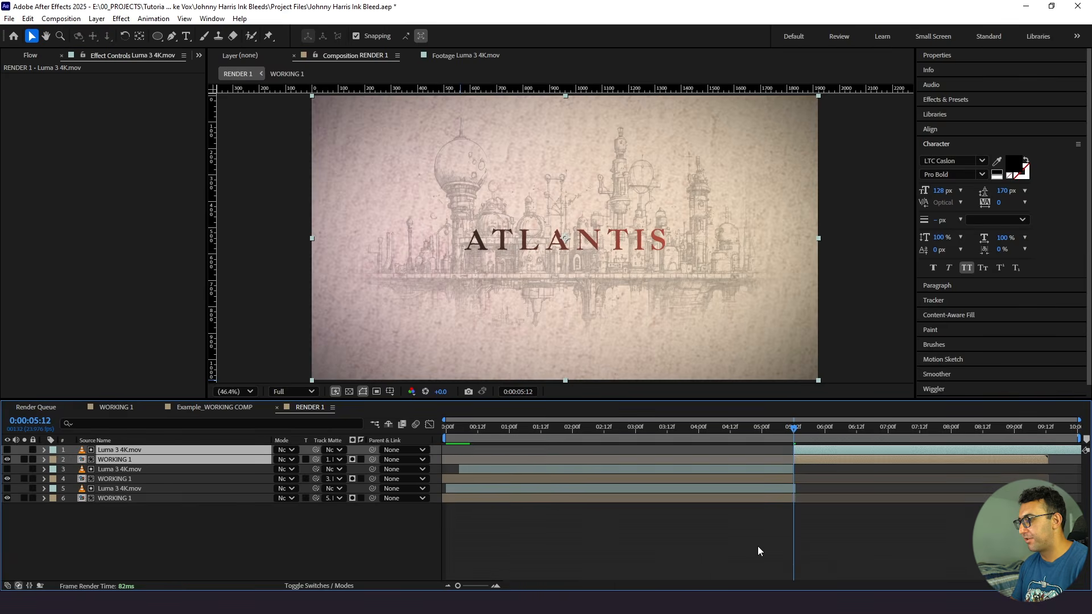
# - Replace the split-off Luma 3 4K.mov with a fresh duplicate of the opening matte, placed on top and starting at 0:00:05:12
pyautogui.click(820, 449)
pyautogui.press('Delete')
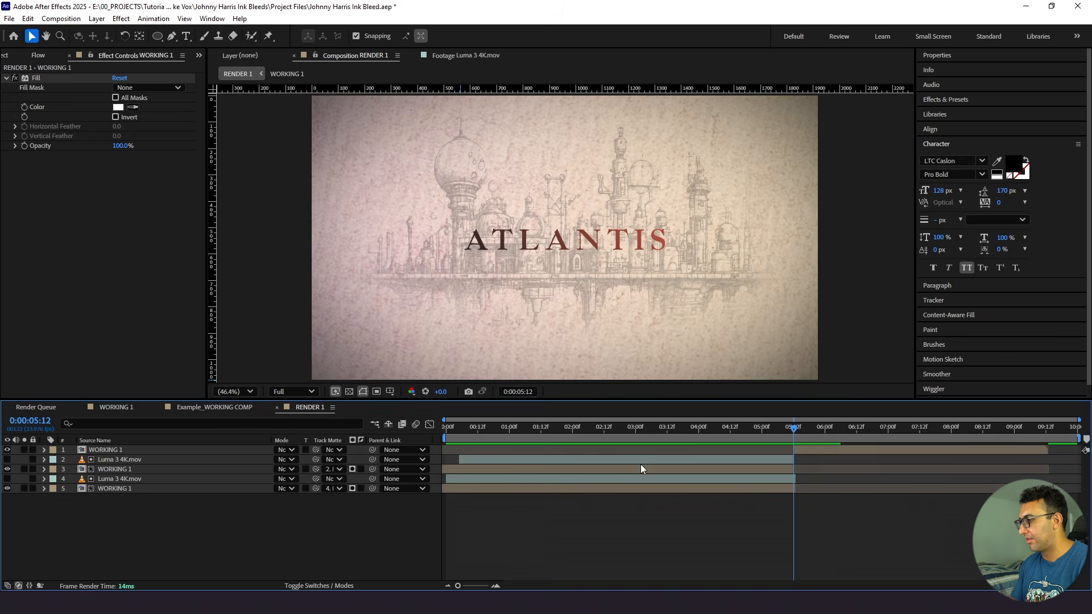
pyautogui.click(599, 462)
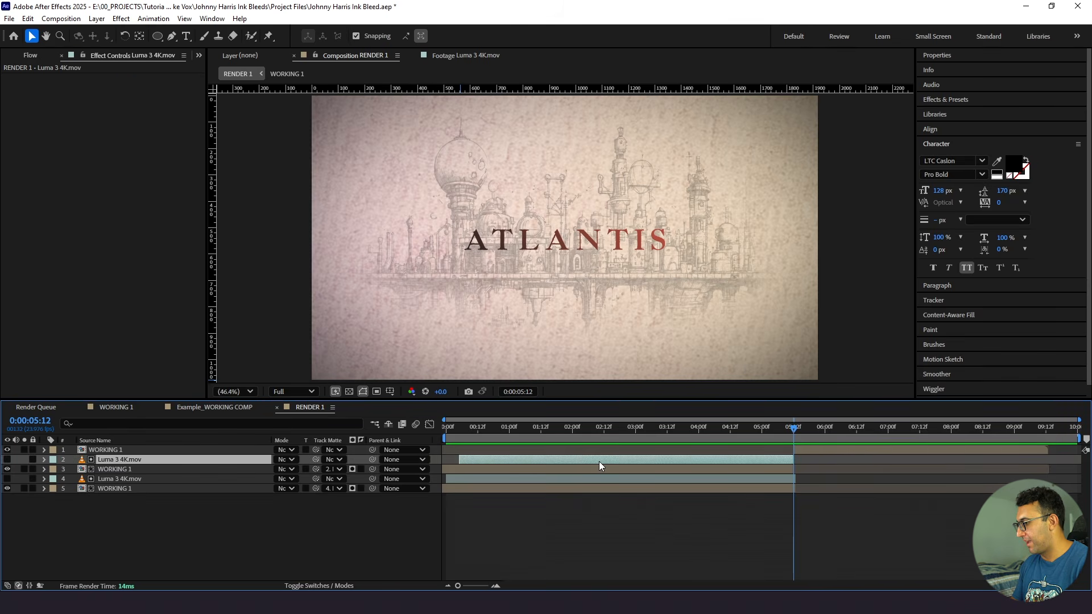
pyautogui.hotkey('ctrl', 'd')
pyautogui.moveTo(190, 461); pyautogui.dragTo(184, 447)
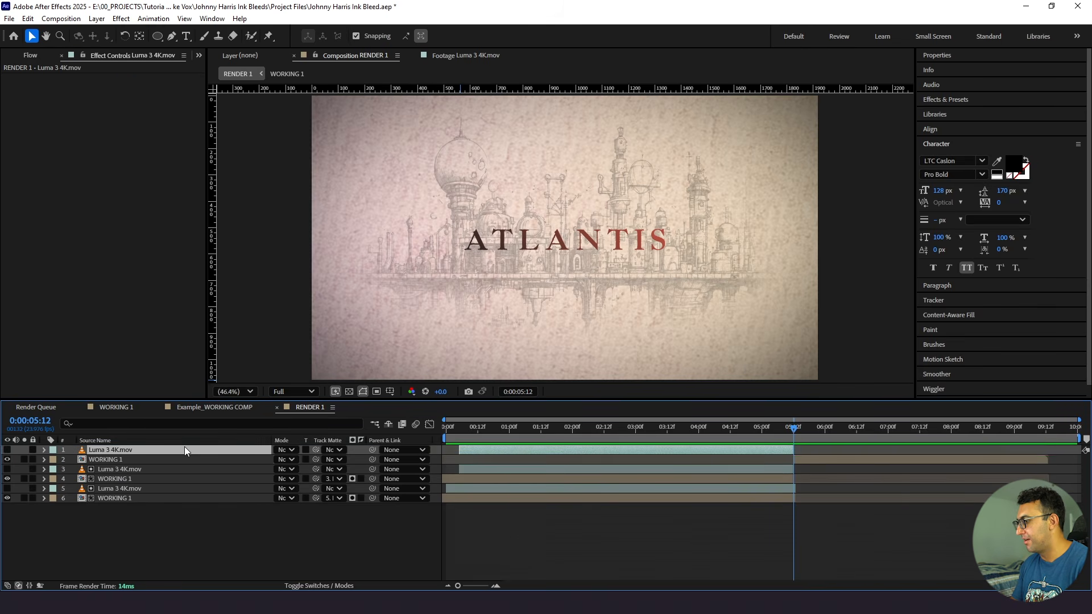
pyautogui.moveTo(465, 447); pyautogui.dragTo(798, 450)
# - Use the top Luma 3 4K.mov as an inverted track matte for the split-off WORKING 1 and preview from 0:00:04:00
pyautogui.click(898, 478)
pyautogui.click(875, 460)
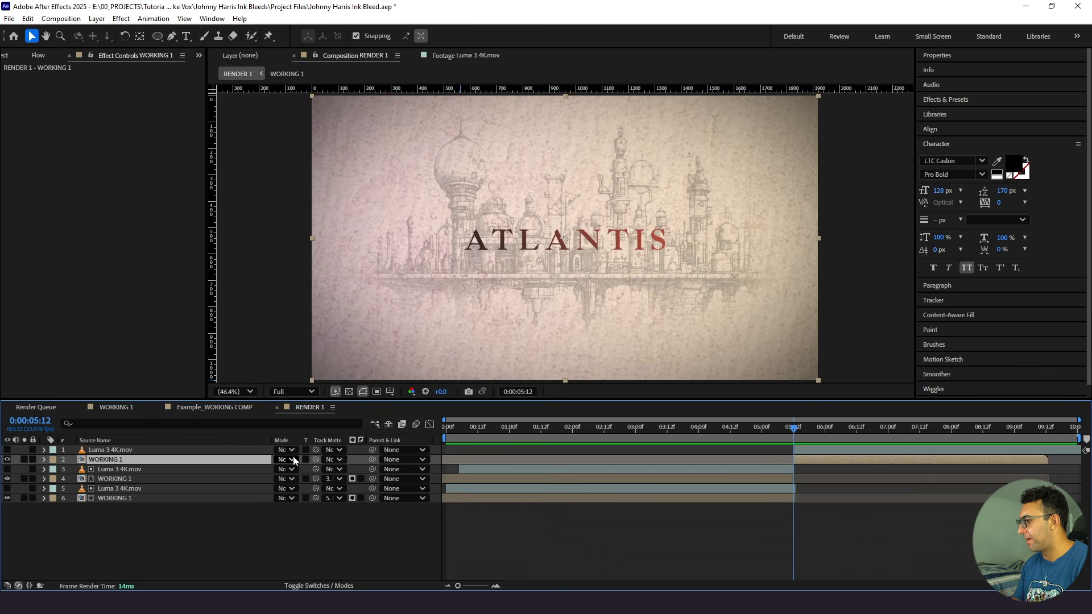
pyautogui.moveTo(316, 460); pyautogui.dragTo(251, 452)
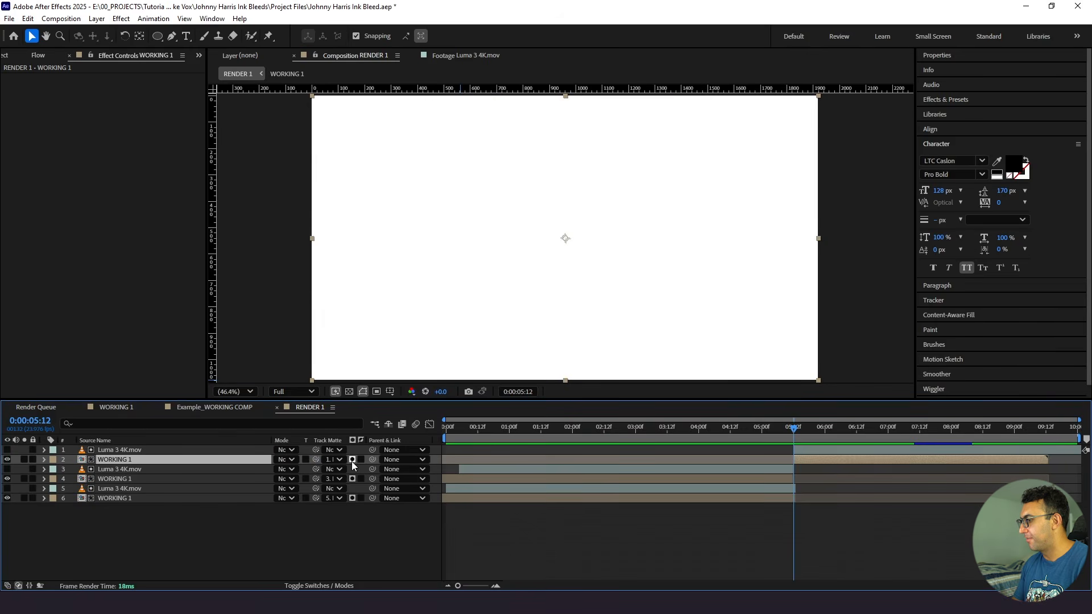
pyautogui.click(362, 460)
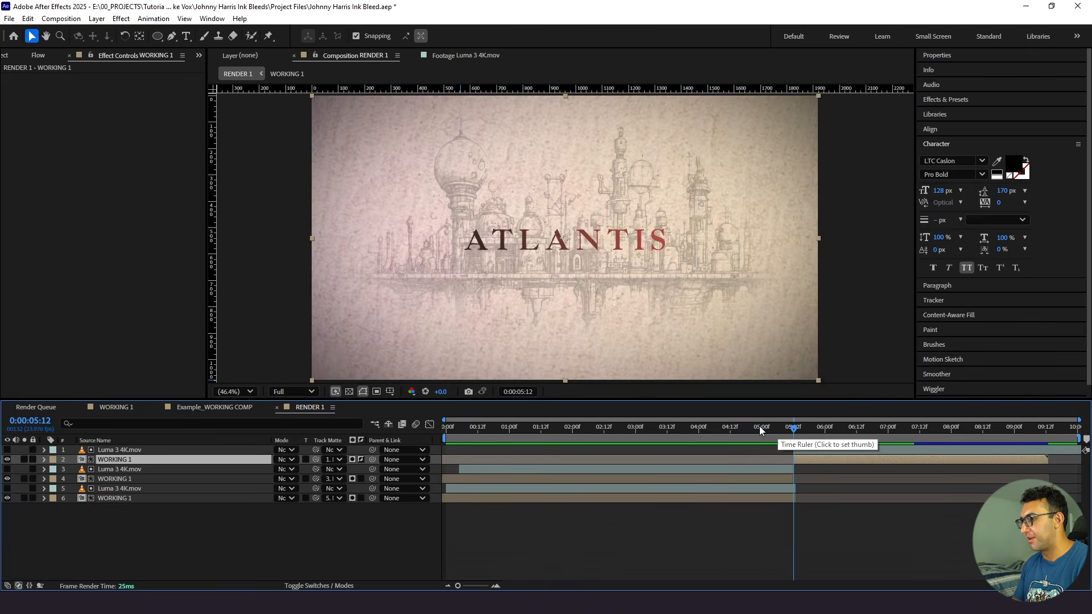
pyautogui.click(699, 434)
pyautogui.press('space')
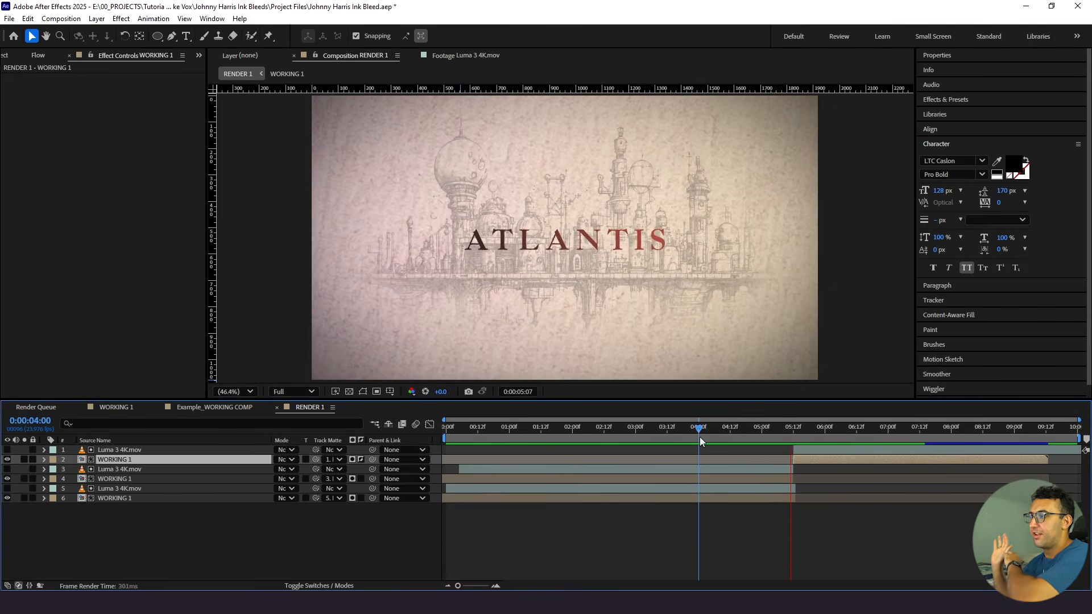
pyautogui.press('space')
# - Show the transparency grid, play RENDER 1 from the start and inspect the opening ink reveal at 0:00:00:11
pyautogui.click(349, 392)
pyautogui.press('Home')
pyautogui.press('space')
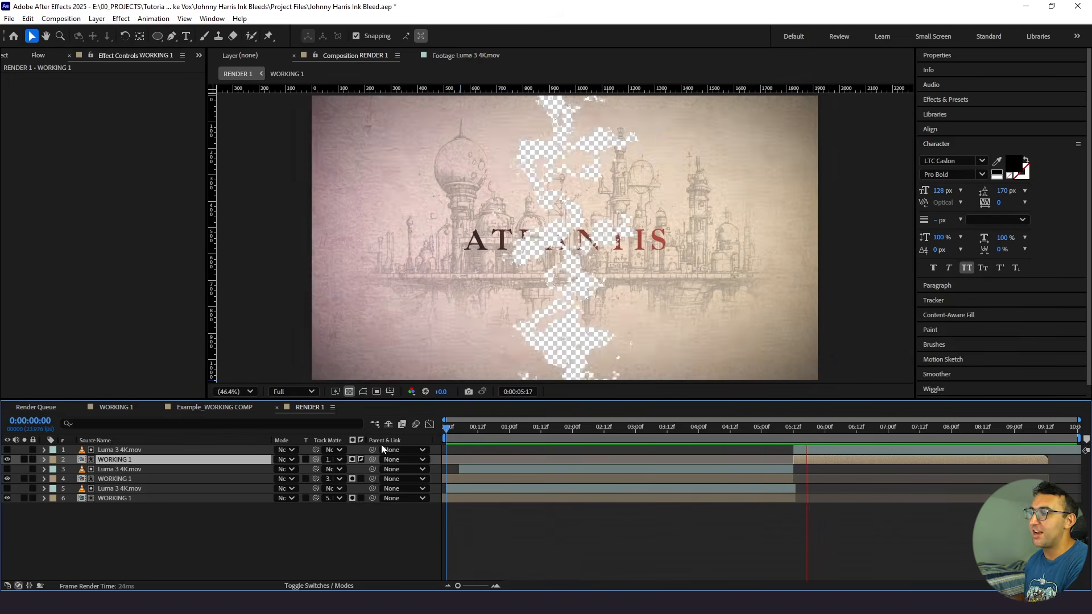
pyautogui.click(575, 544)
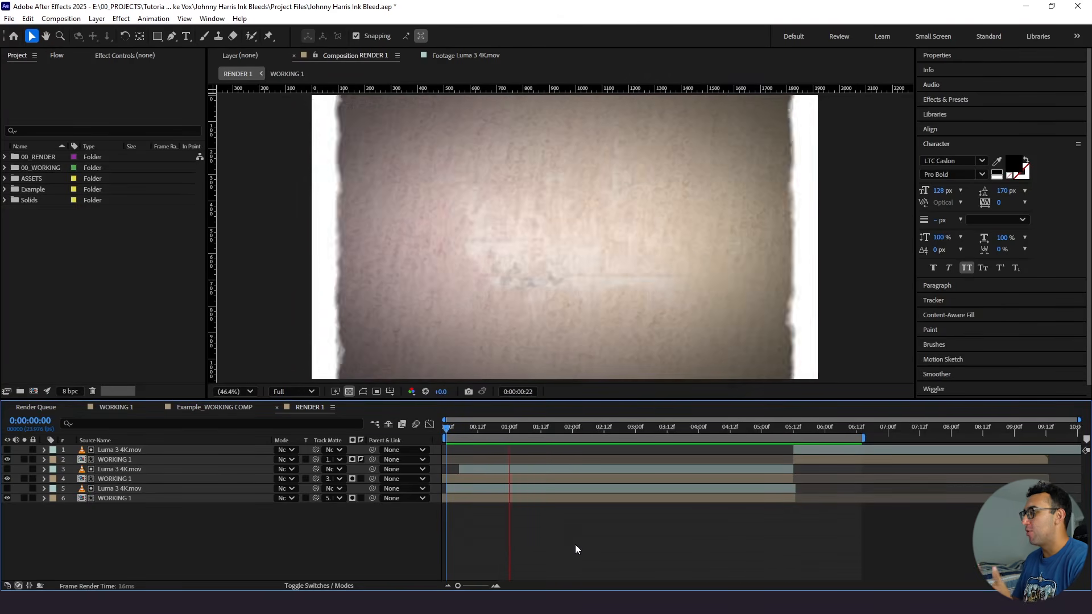
pyautogui.moveTo(478, 427); pyautogui.dragTo(461, 428)
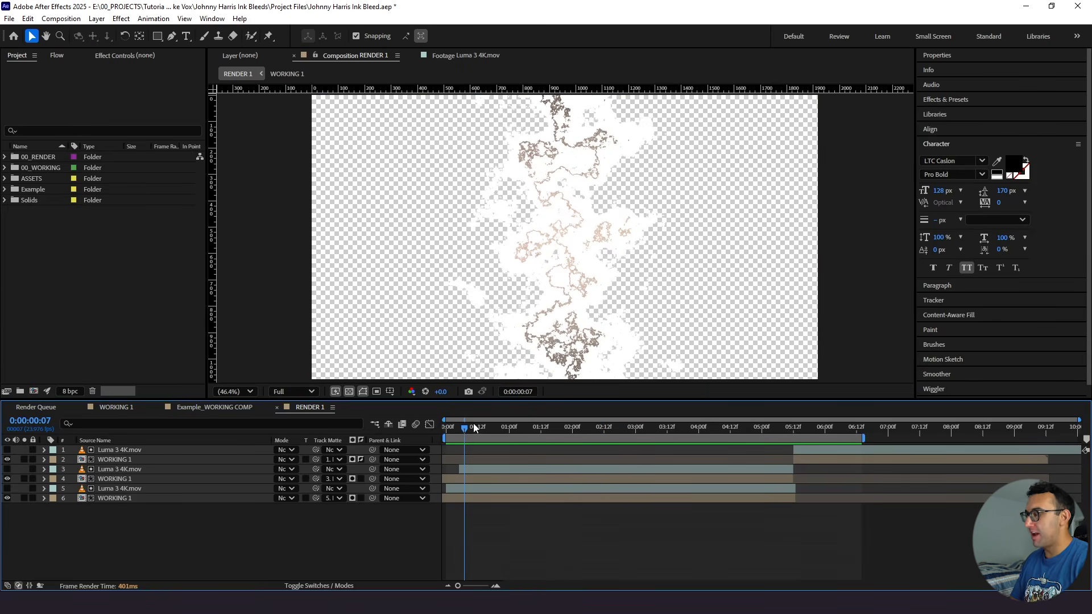
pyautogui.click(474, 427)
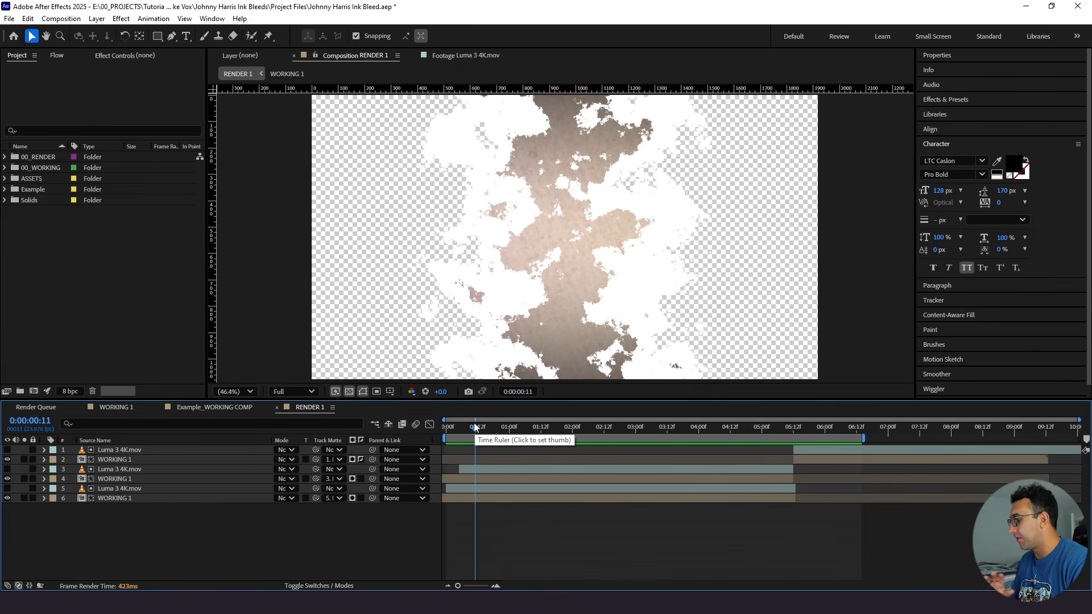
# - Add RENDER 1 to the render queue and set its output module to QuickTime with the alpha channel included
pyautogui.click(61, 19)
pyautogui.click(85, 114)
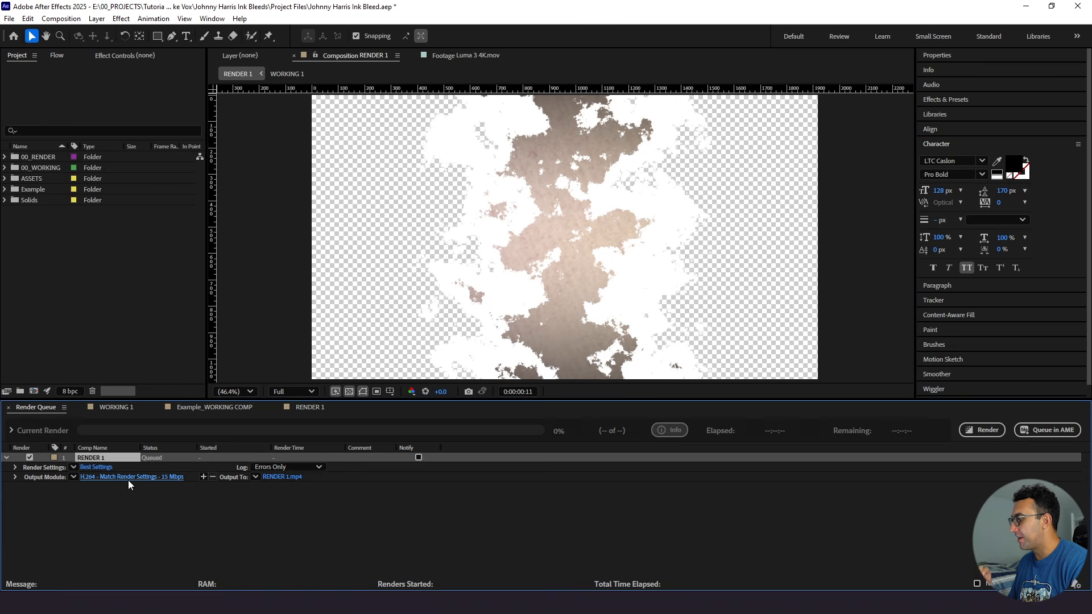
pyautogui.click(126, 478)
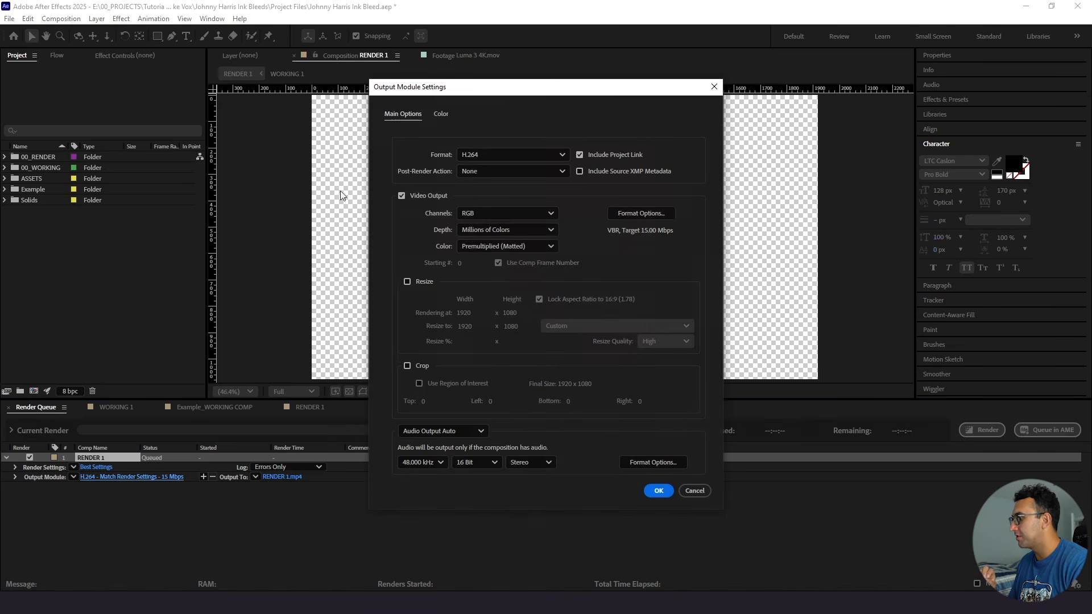
pyautogui.click(468, 156)
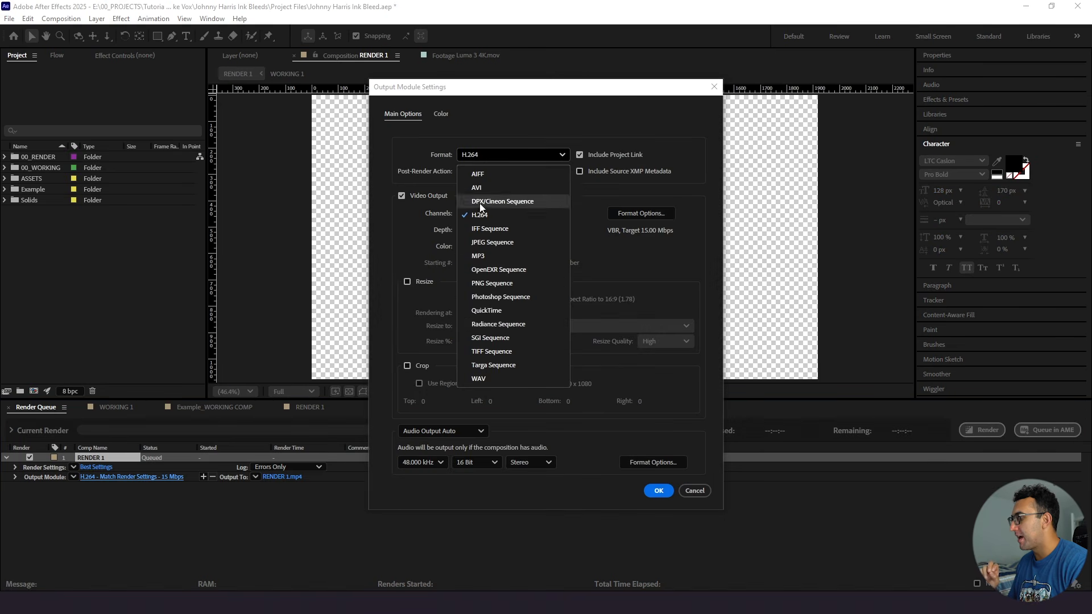
pyautogui.click(489, 311)
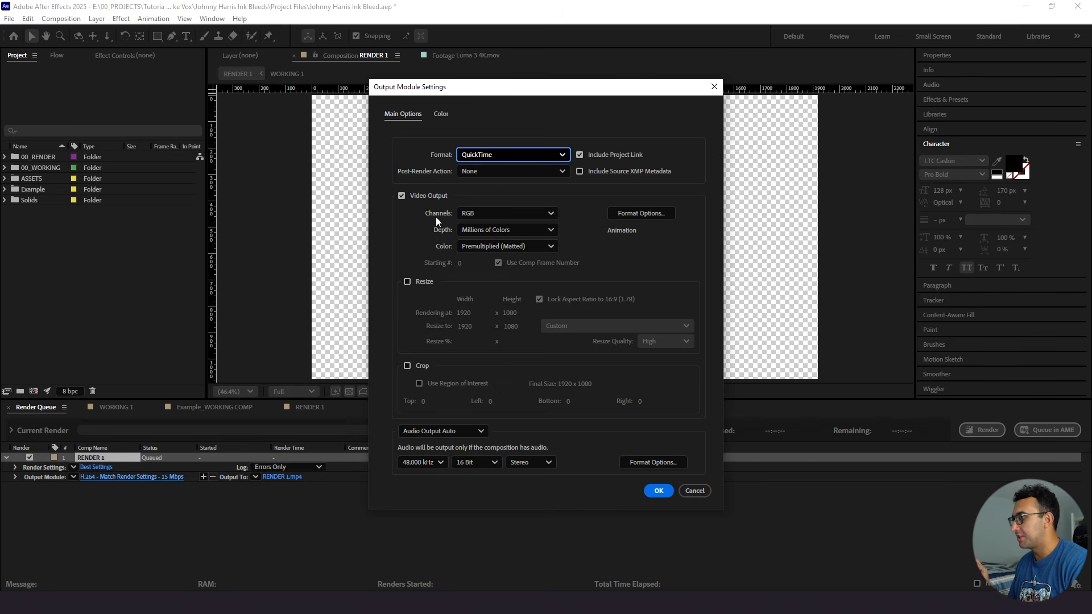
pyautogui.click(458, 215)
pyautogui.click(467, 259)
pyautogui.click(660, 491)
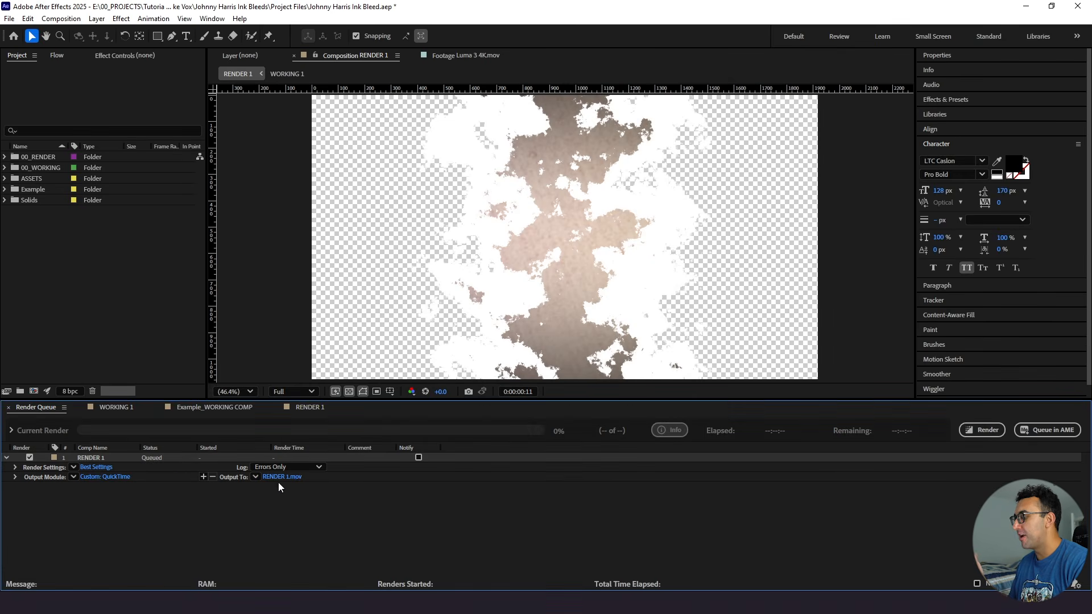